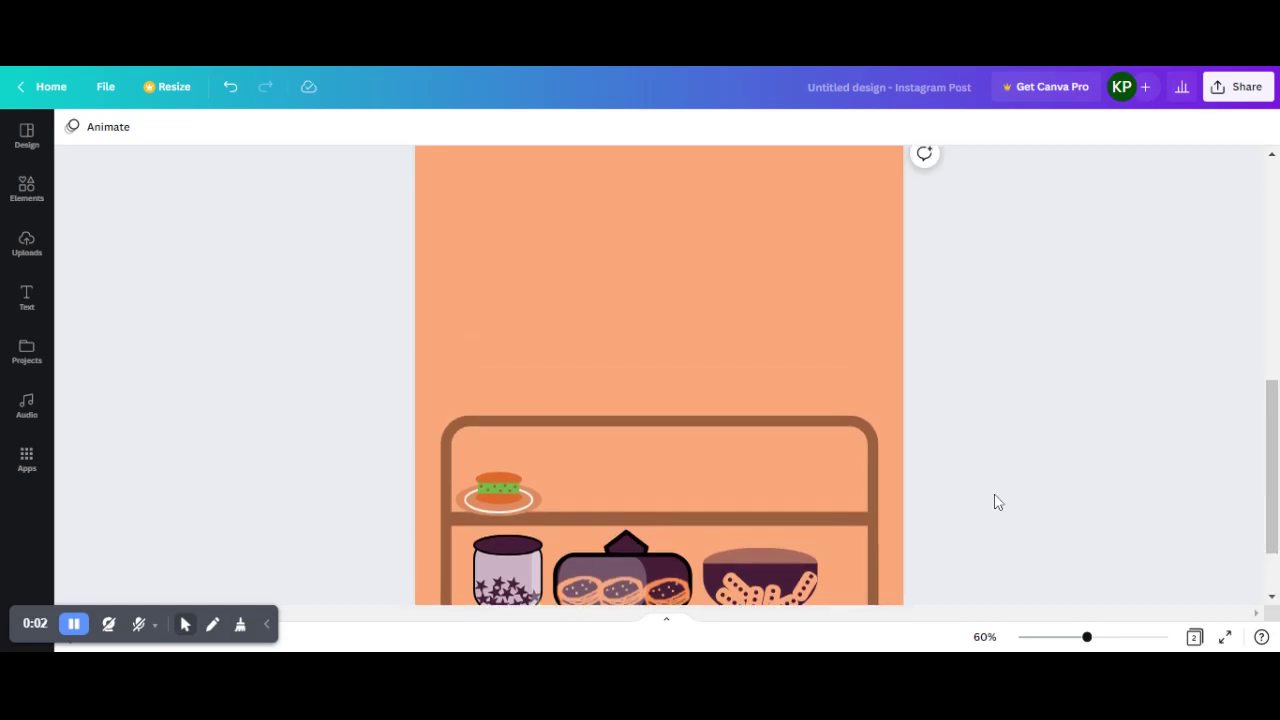
Scroll down to the shelf area of the design and select the page
scroll(995, 502, "down", 1, "ctrl")
scroll(995, 502, "down", 1)
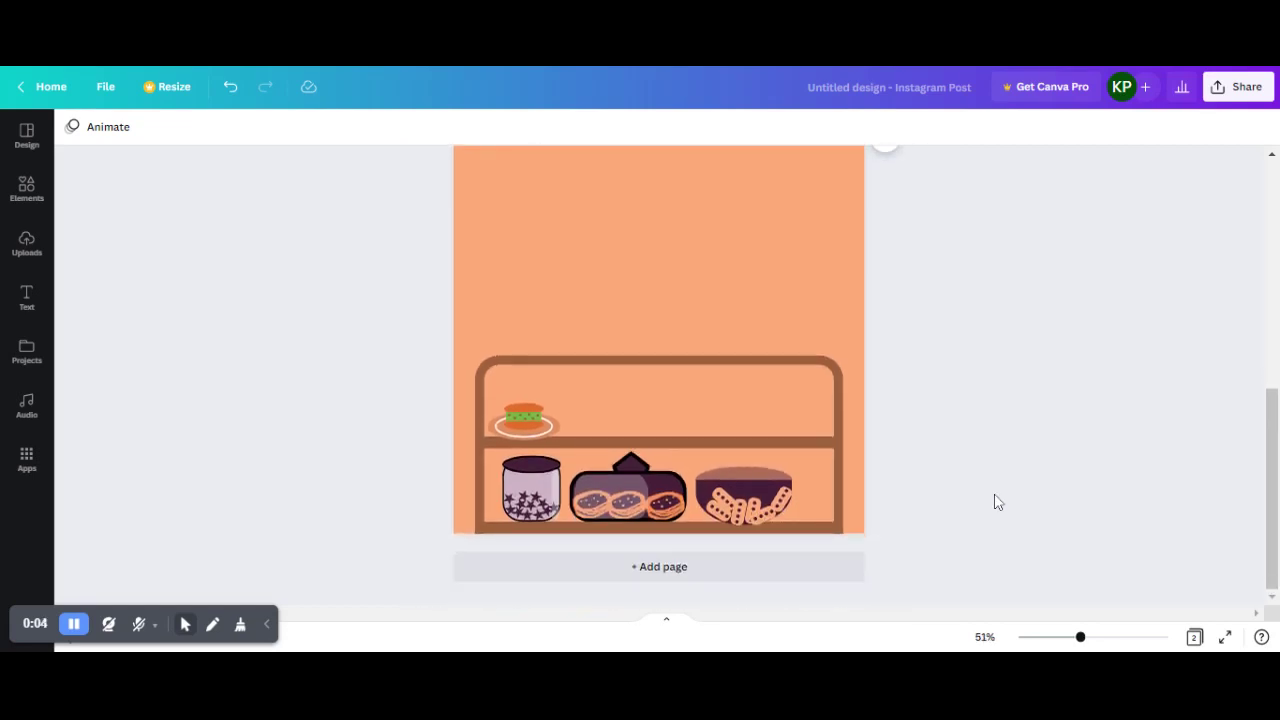
left_click_drag(1273, 520, 1270, 497)
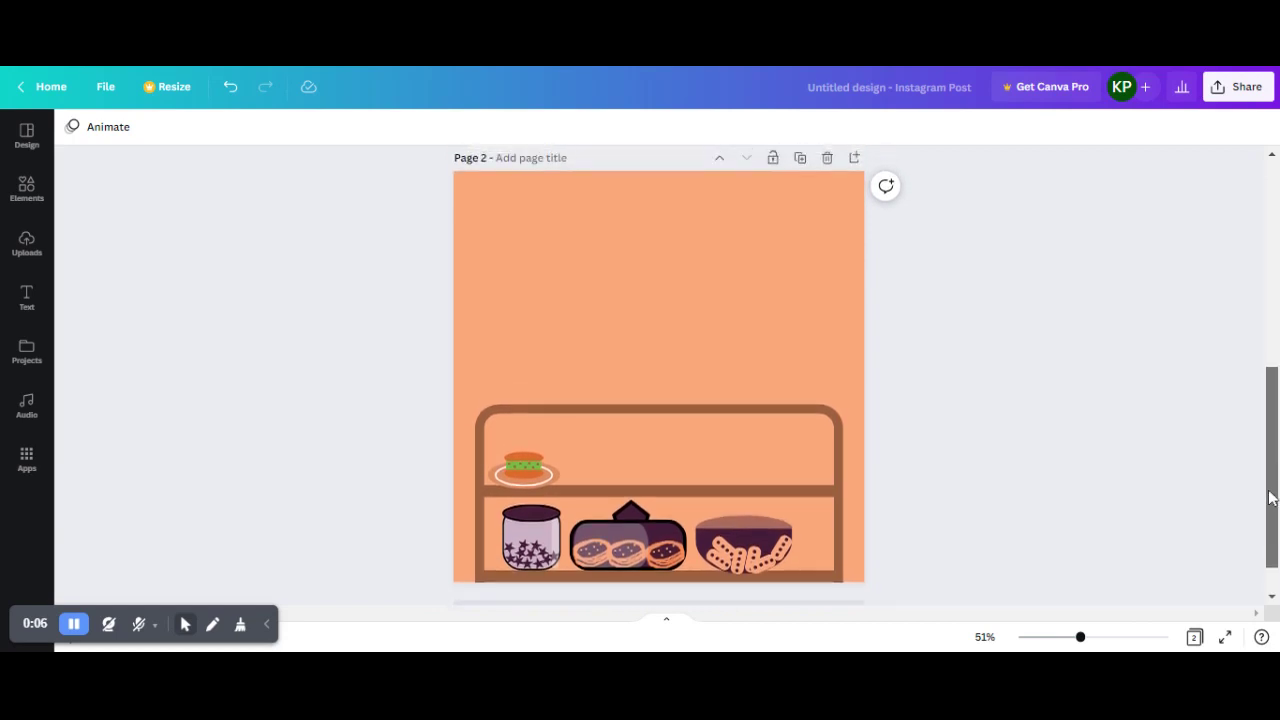
left_click(276, 608)
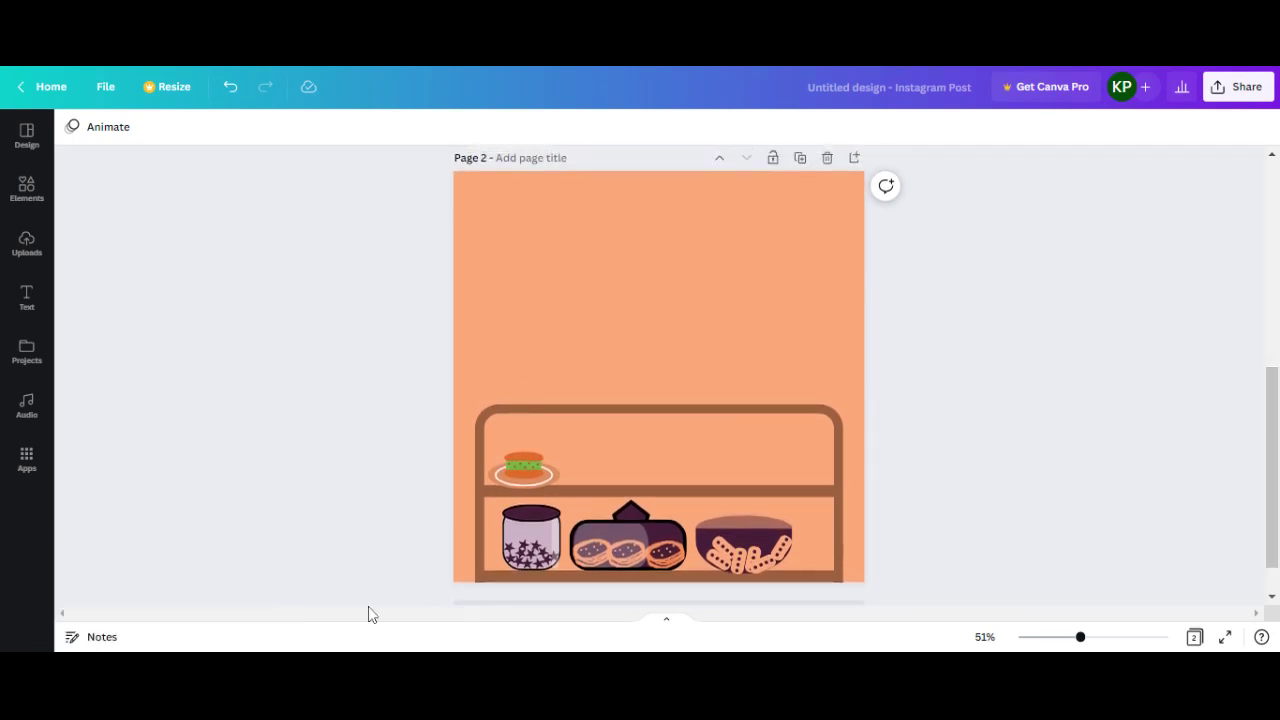
left_click(705, 342)
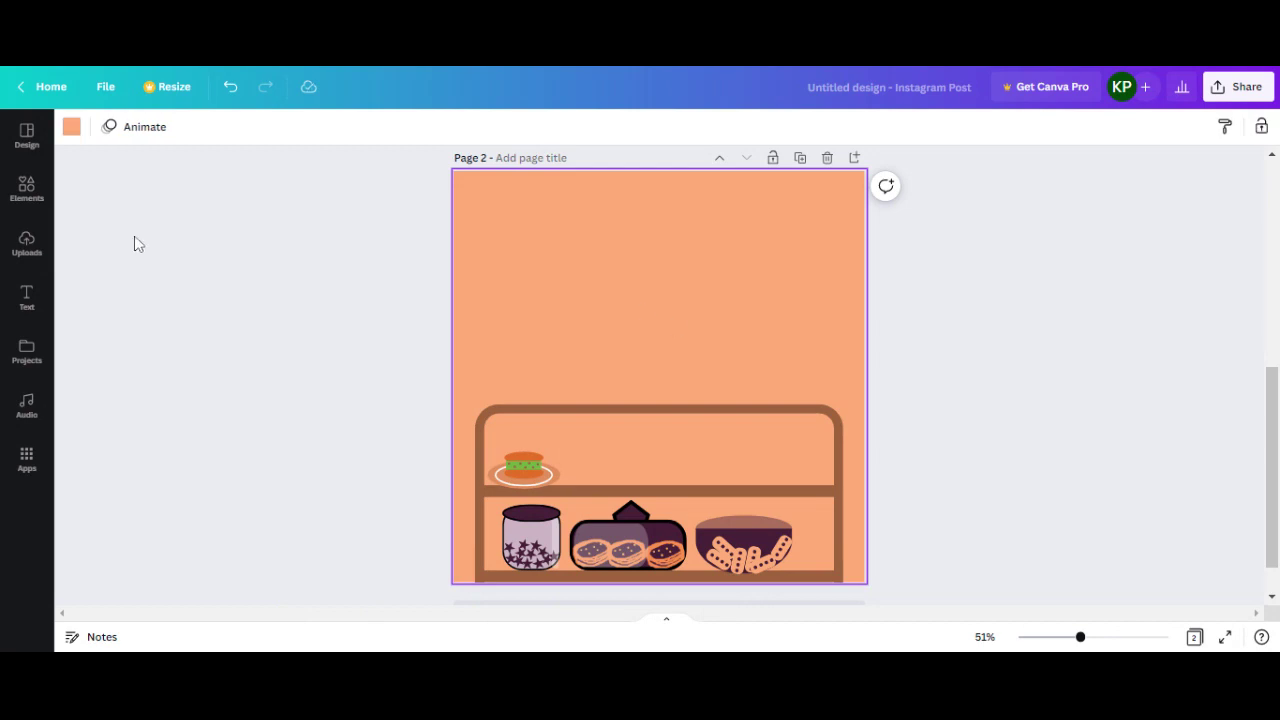
Add a square from Lines & Shapes and stretch it into a thin, wide bar
left_click(40, 208)
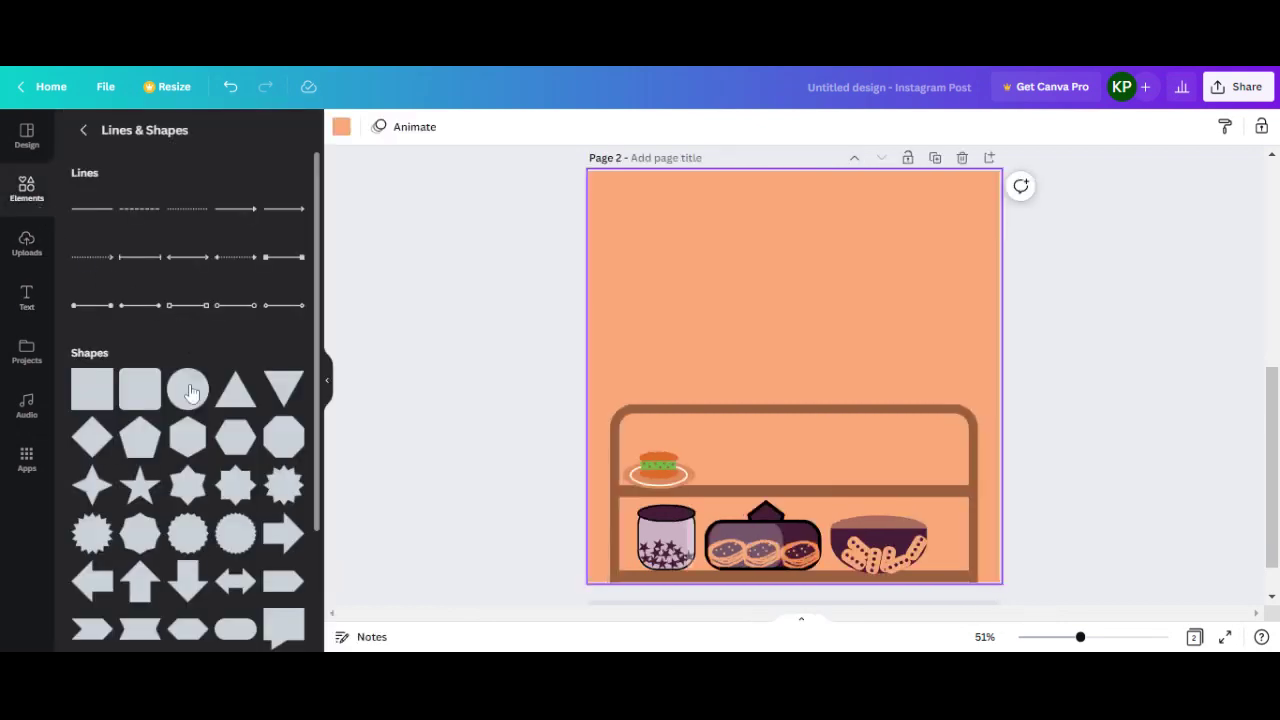
left_click(100, 380)
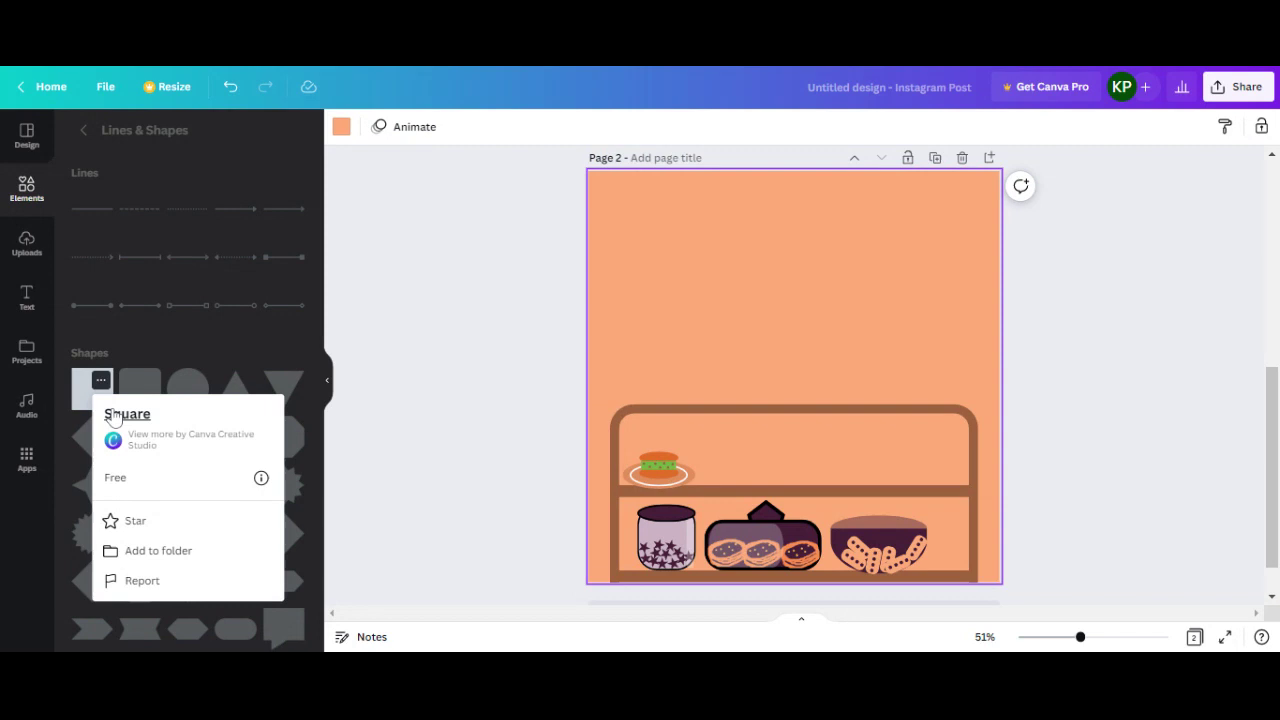
left_click(76, 392)
left_click(83, 398)
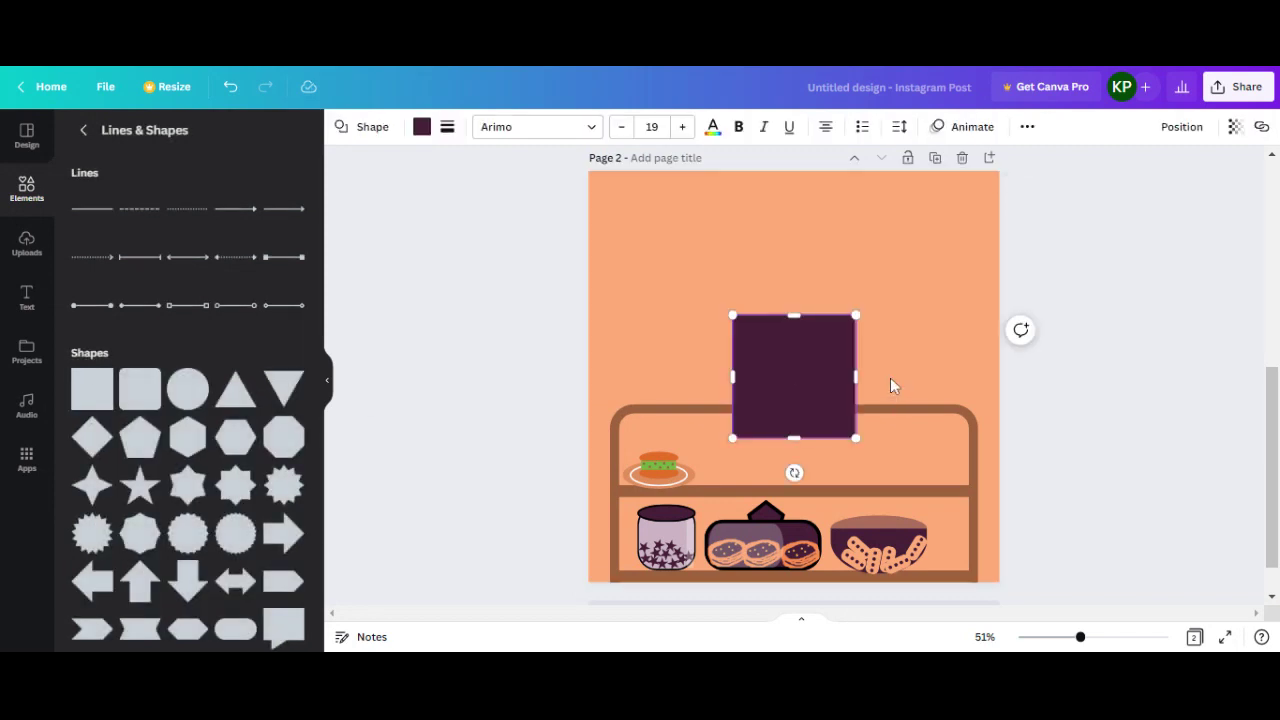
left_click_drag(851, 376, 963, 376)
left_click_drag(846, 316, 837, 415)
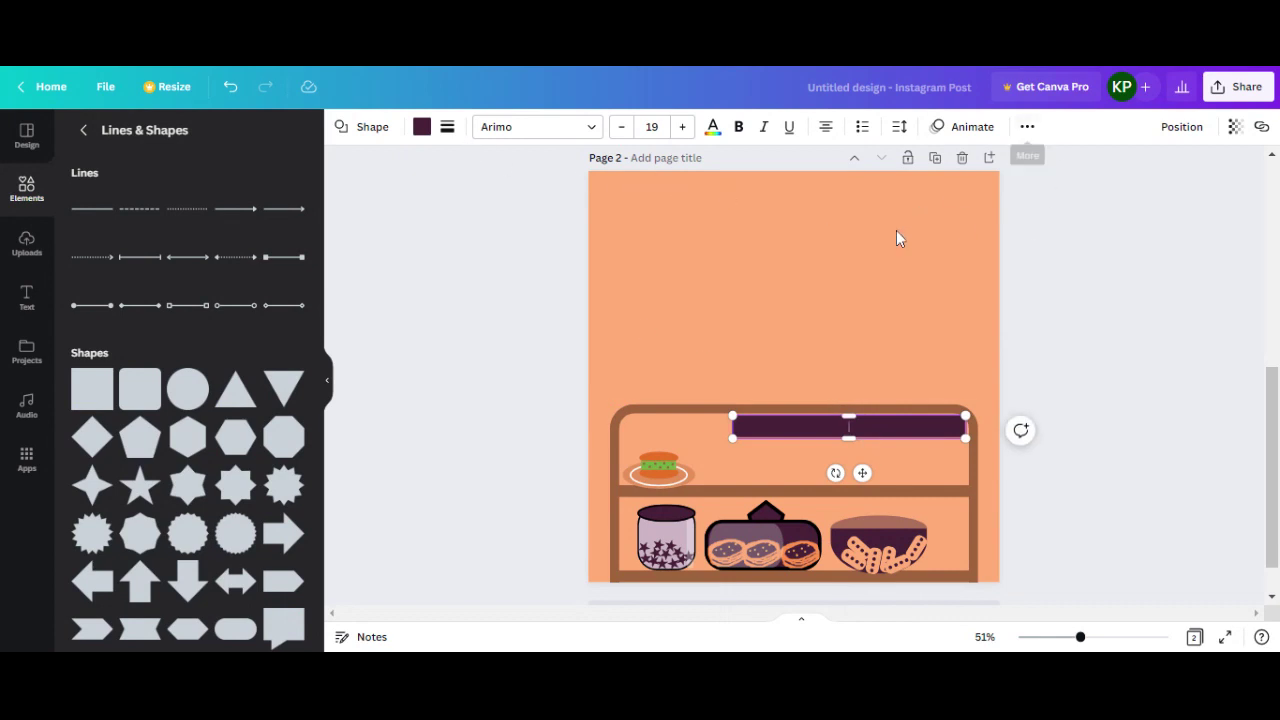
Round the bar's corners to 20 and move it up above the shelf
left_click(448, 128)
left_click_drag(448, 266, 483, 266)
left_click(816, 397)
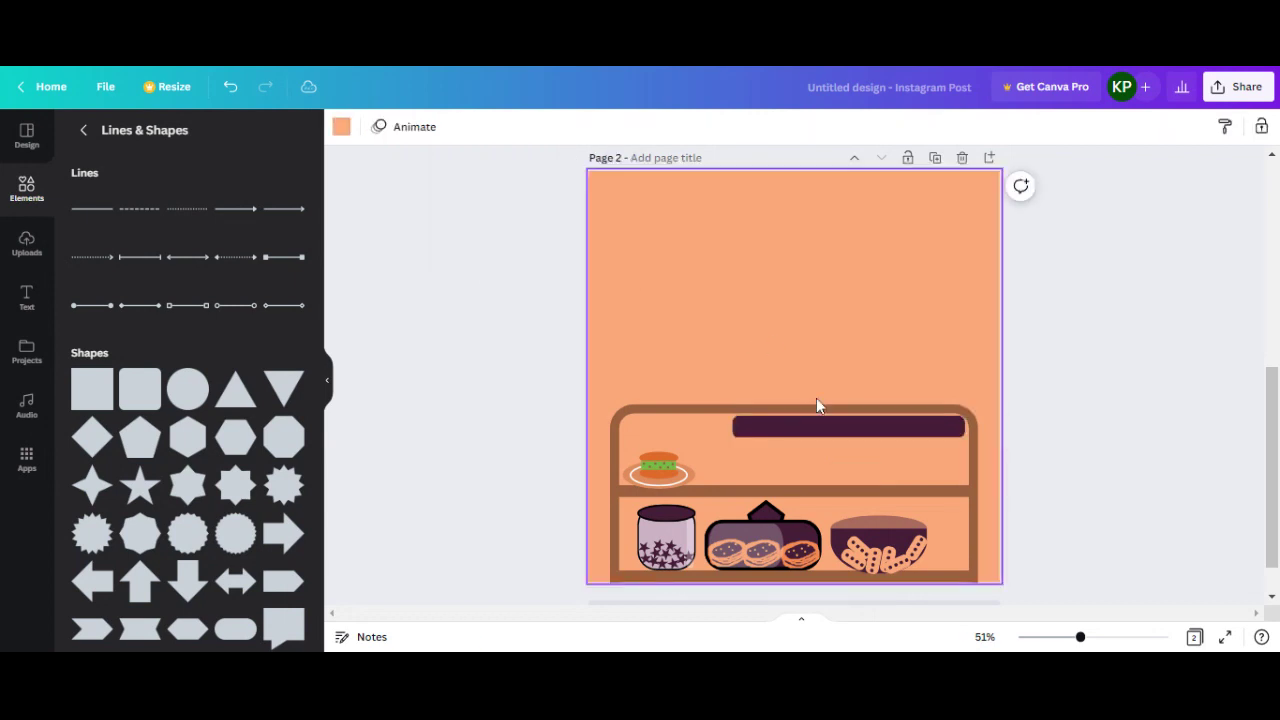
left_click_drag(826, 426, 776, 337)
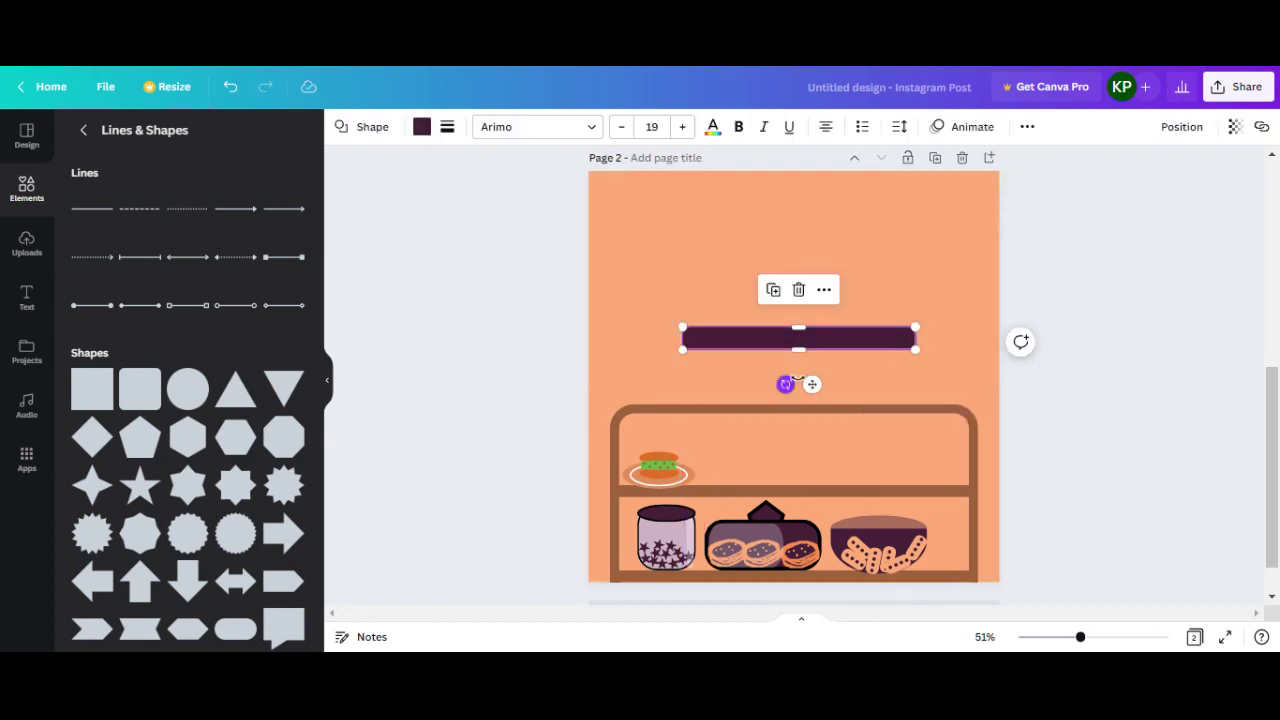
left_click(892, 373)
left_click(879, 346)
Duplicate the bar, place the copy above the original, and tilt both bars slightly
key("ctrl+d")
left_click_drag(846, 333, 839, 284)
left_click(858, 336)
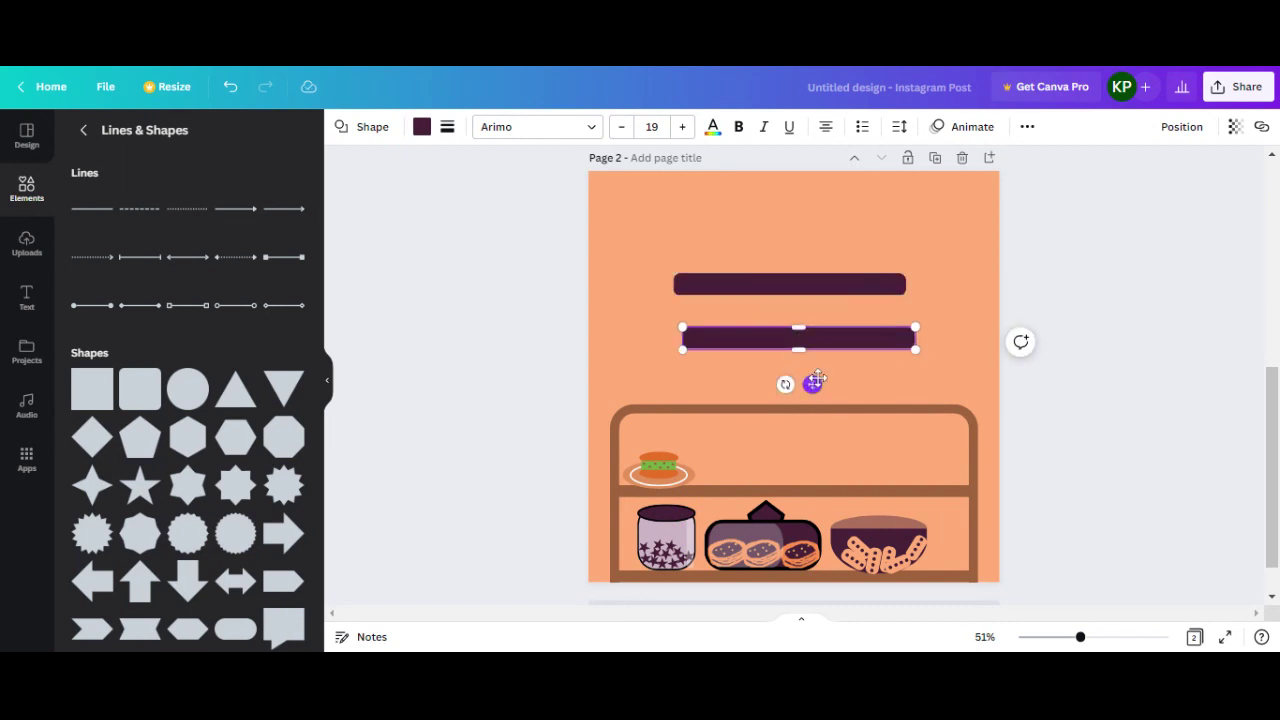
left_click_drag(785, 384, 788, 404)
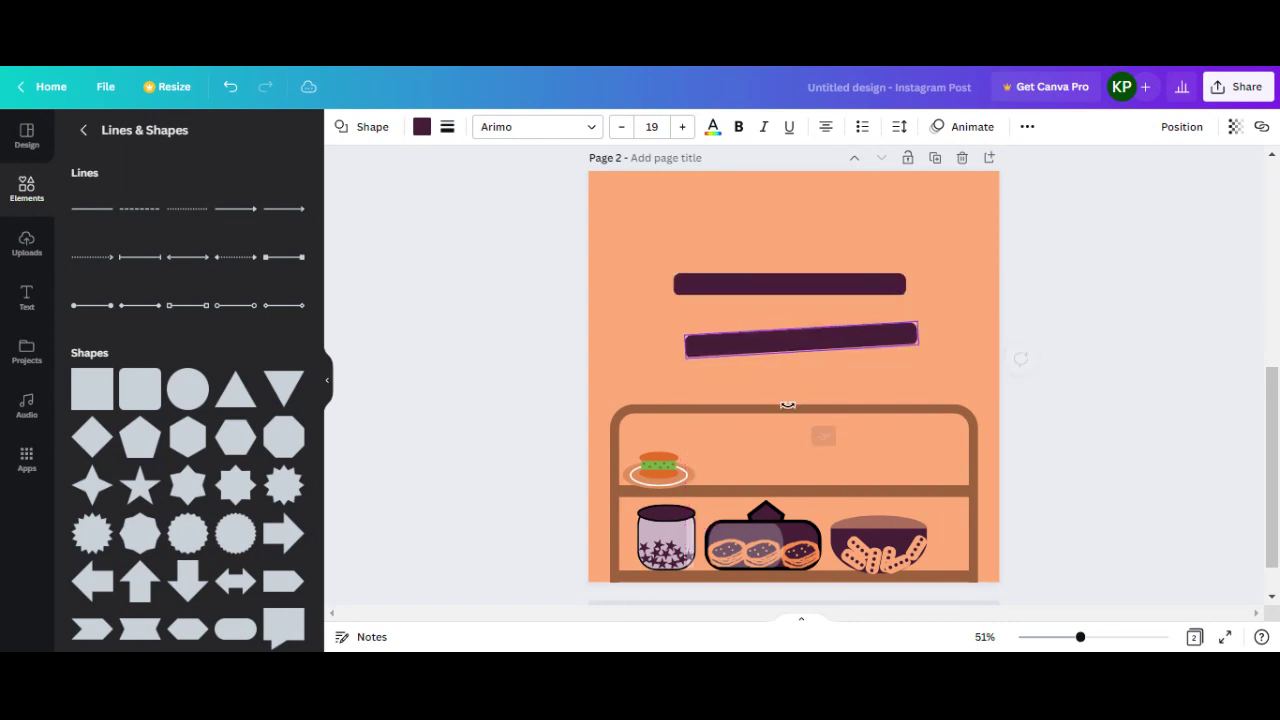
left_click(804, 286)
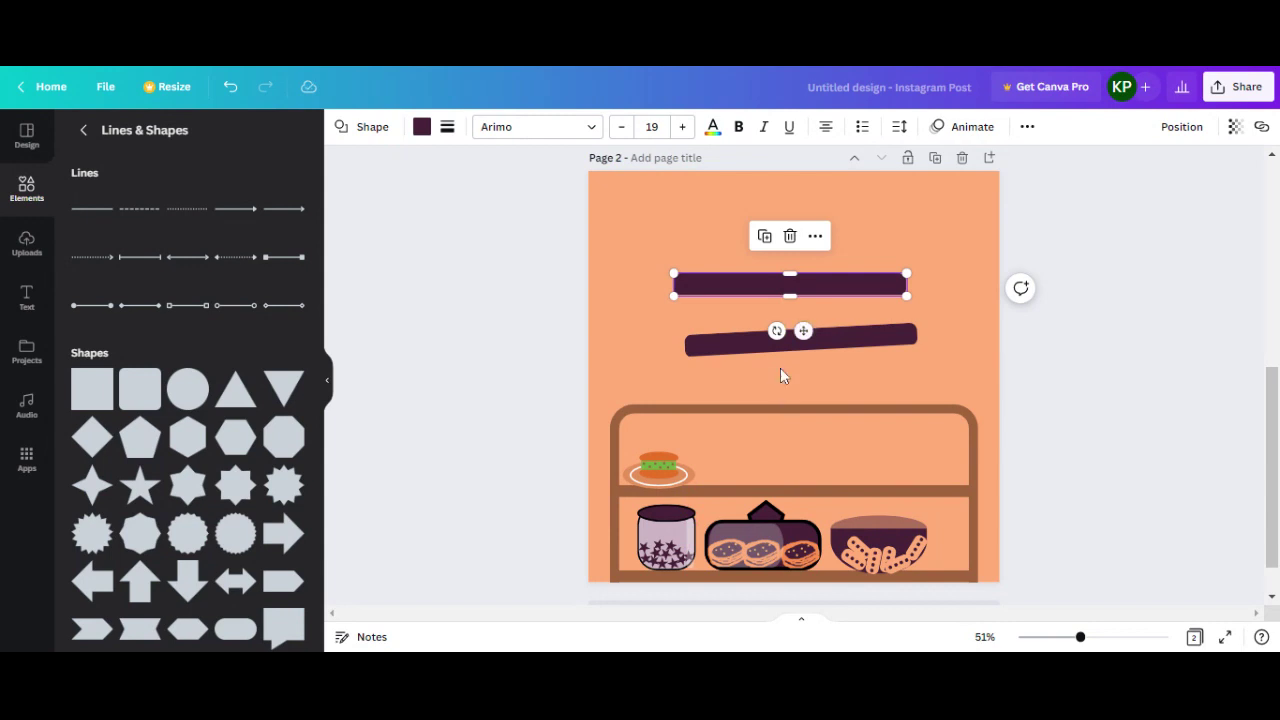
left_click_drag(777, 331, 824, 320)
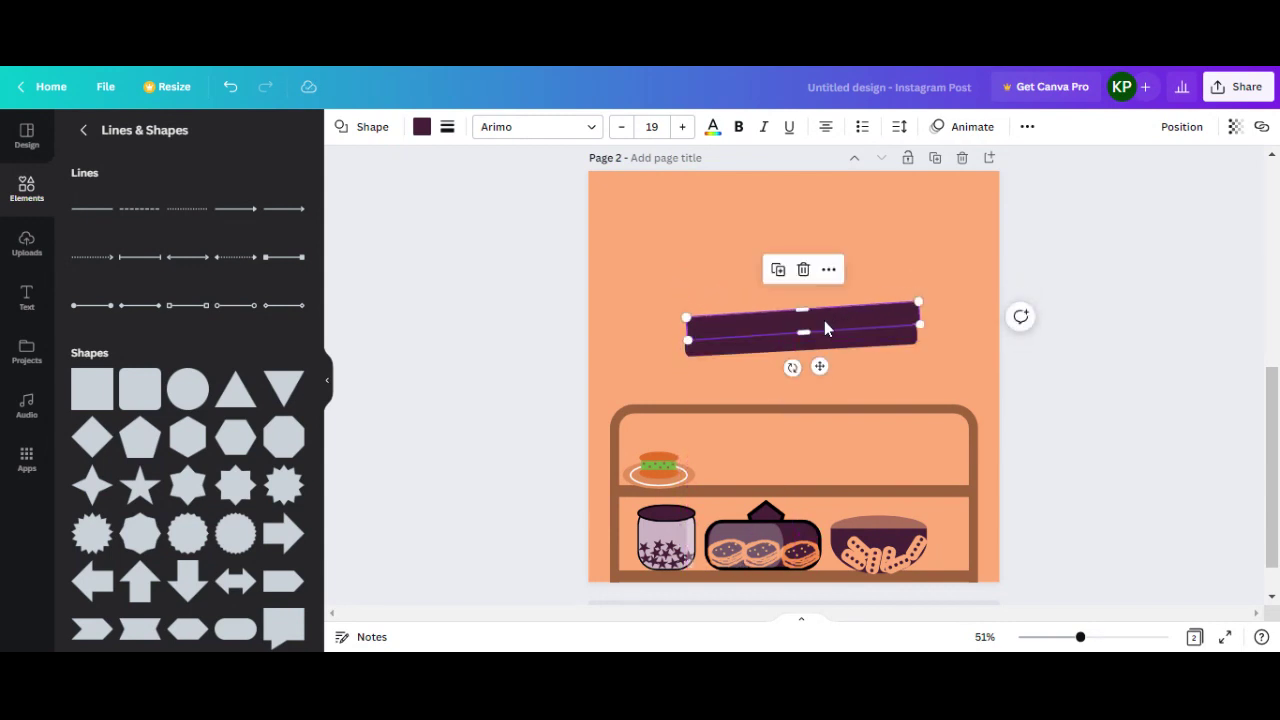
Recolour the upper bar light lavender and shift it up and left
left_click(421, 127)
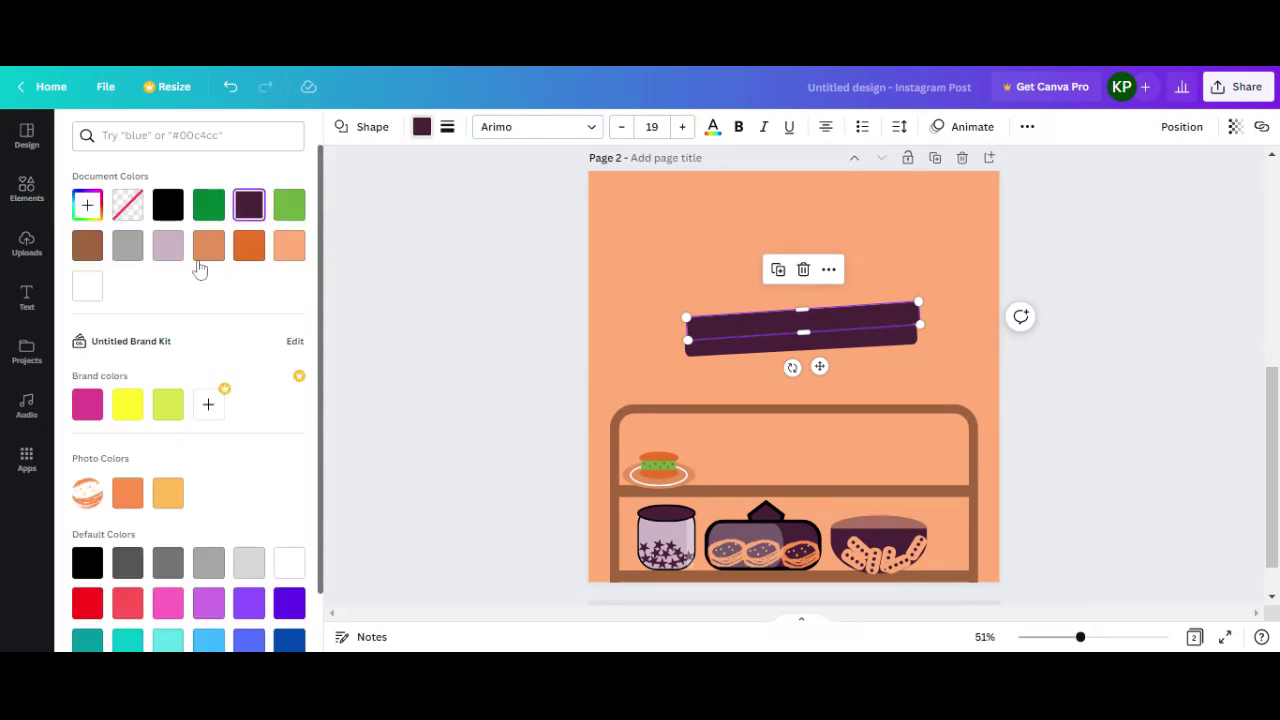
left_click(168, 245)
left_click(690, 240)
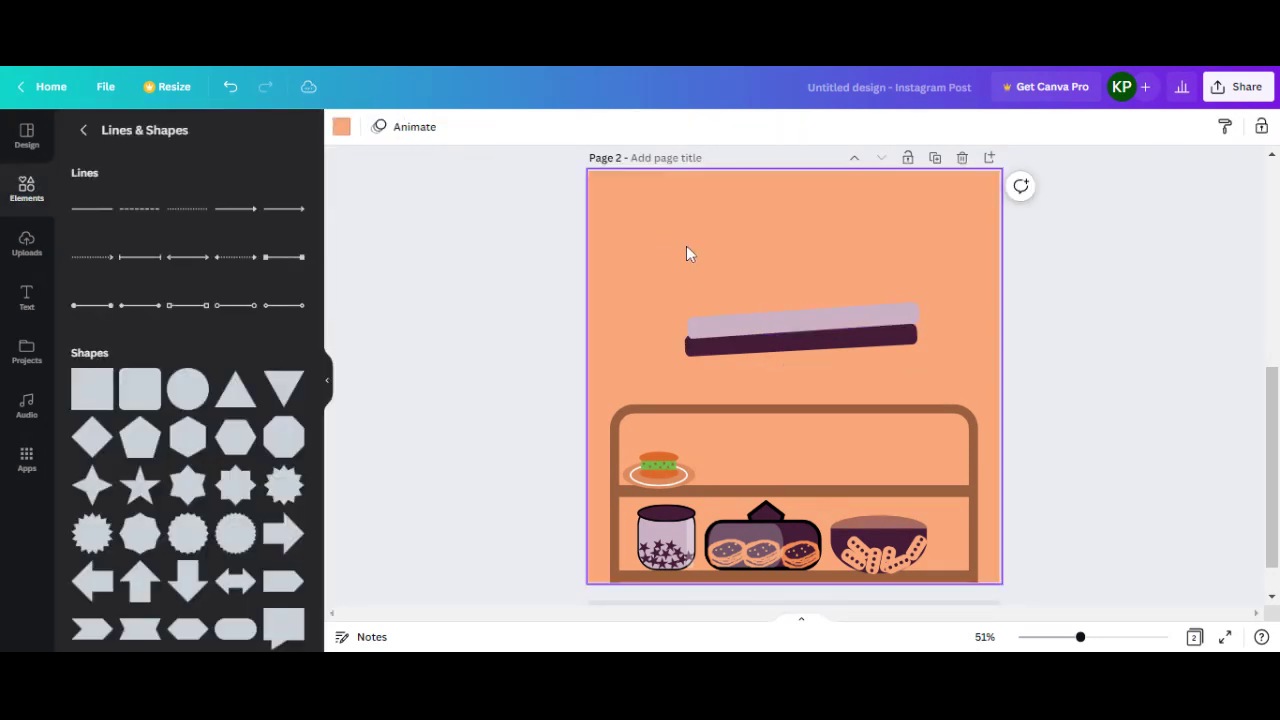
left_click_drag(790, 322, 788, 326)
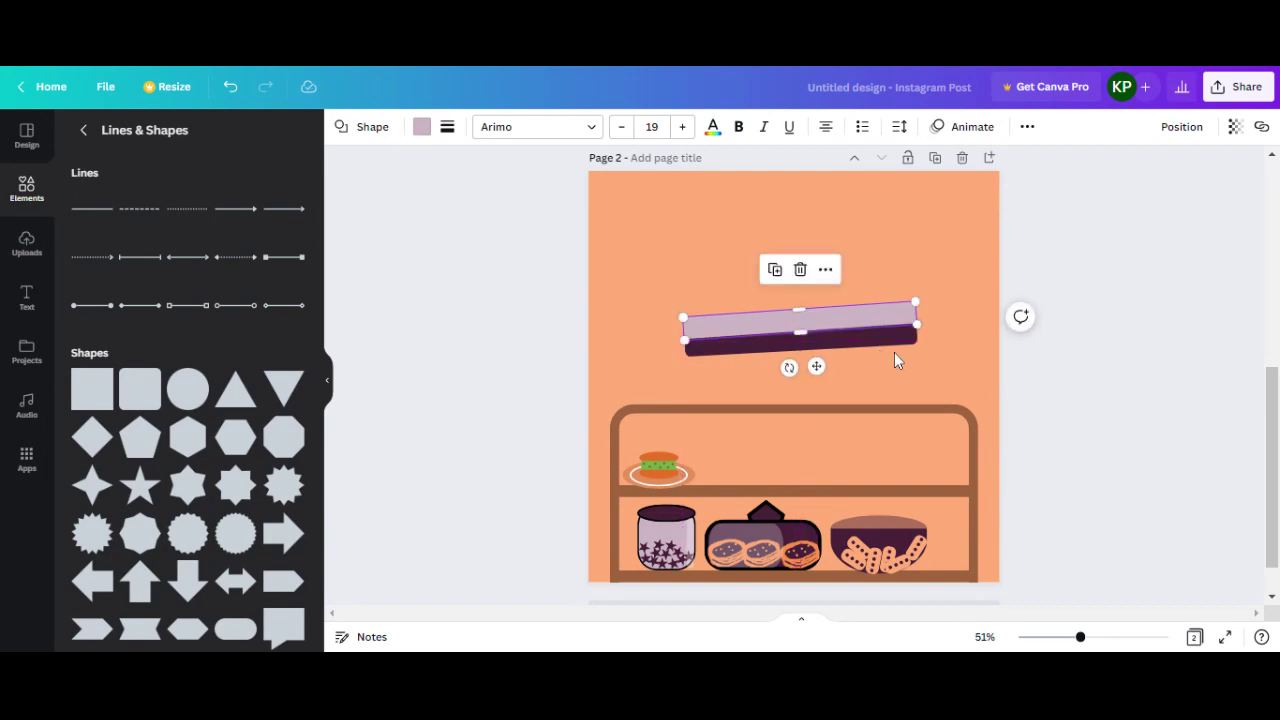
left_click(920, 383)
Lower the dark bar and tilt it to about -4°, then adjust the lavender bar's tilt
left_click(880, 345)
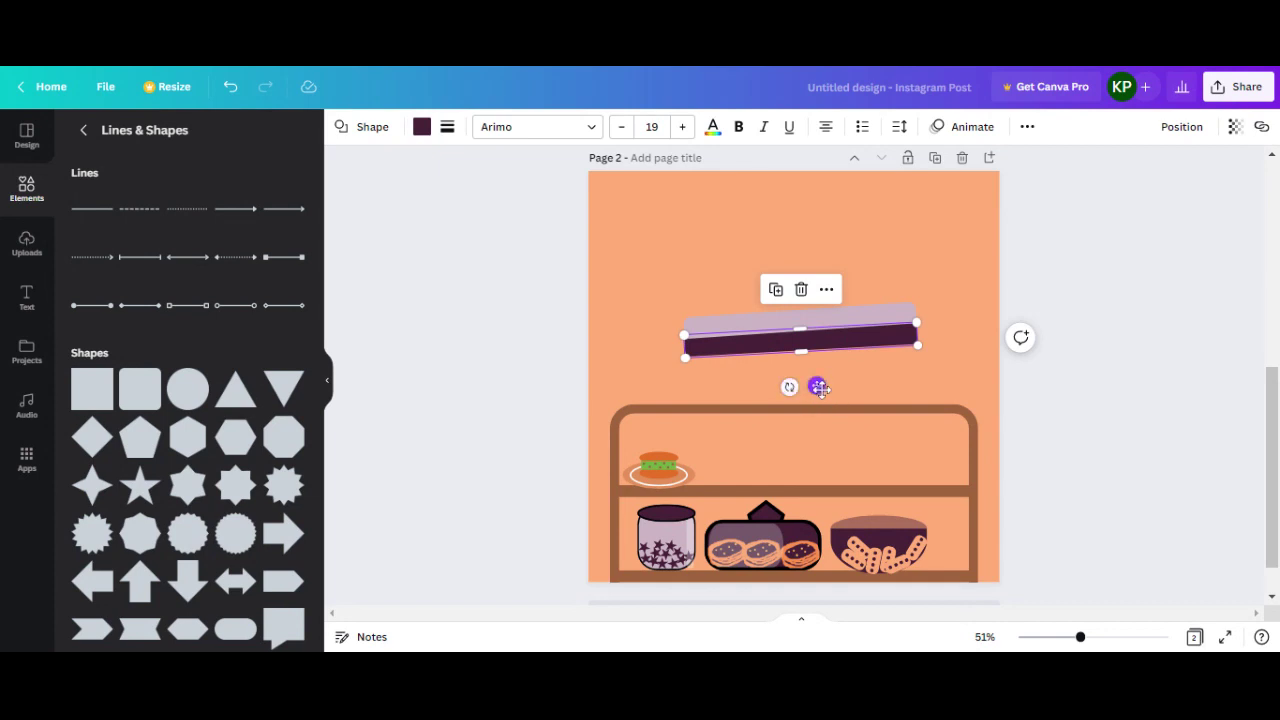
left_click_drag(818, 387, 821, 394)
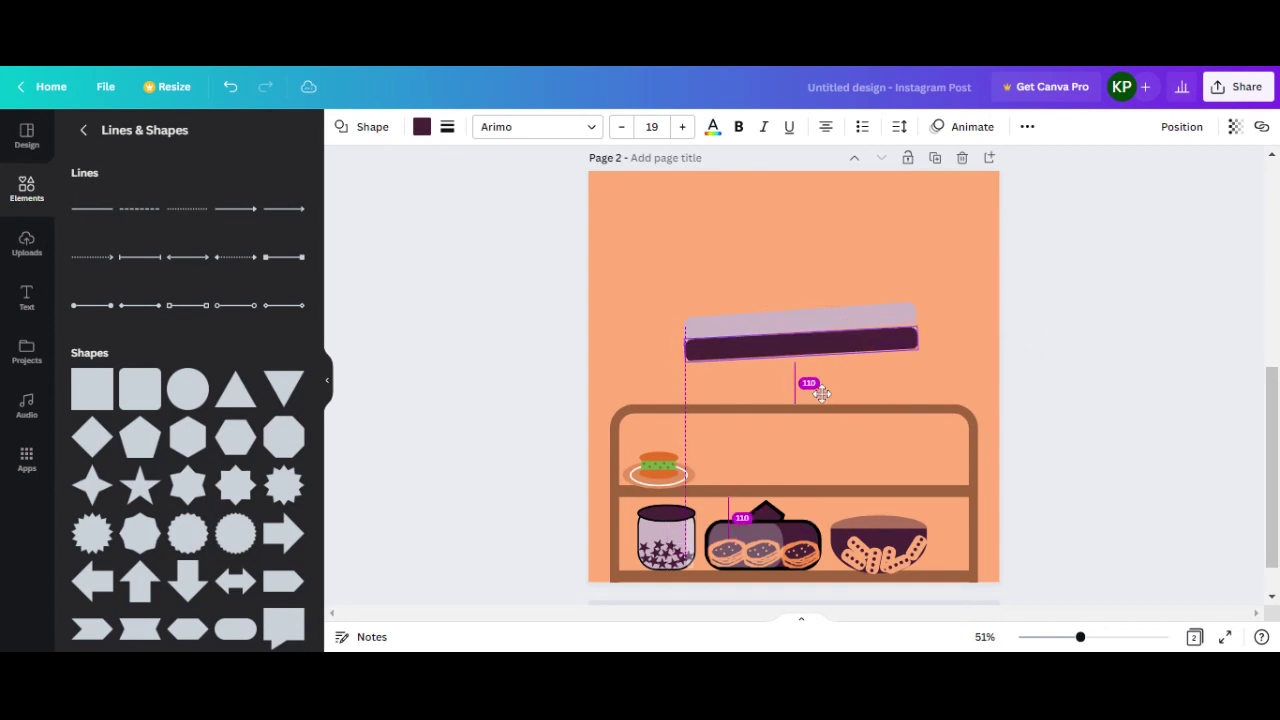
left_click_drag(791, 391, 790, 395)
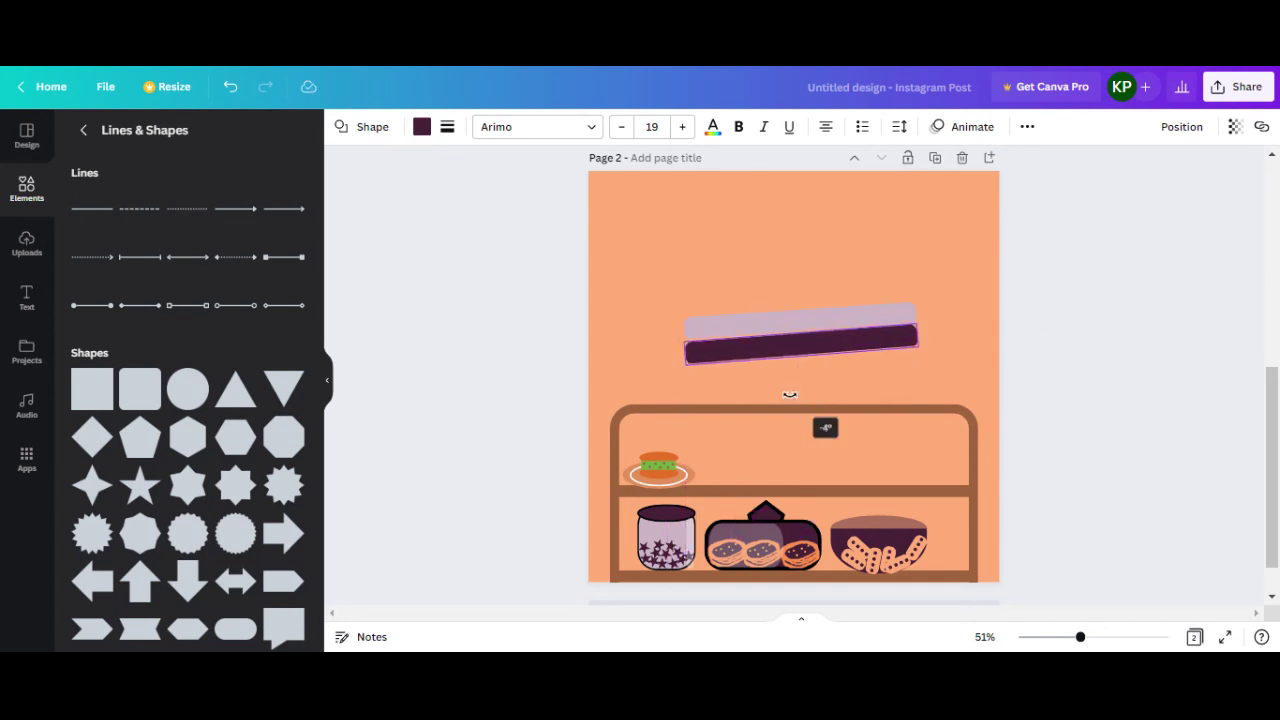
left_click(872, 298)
left_click(869, 316)
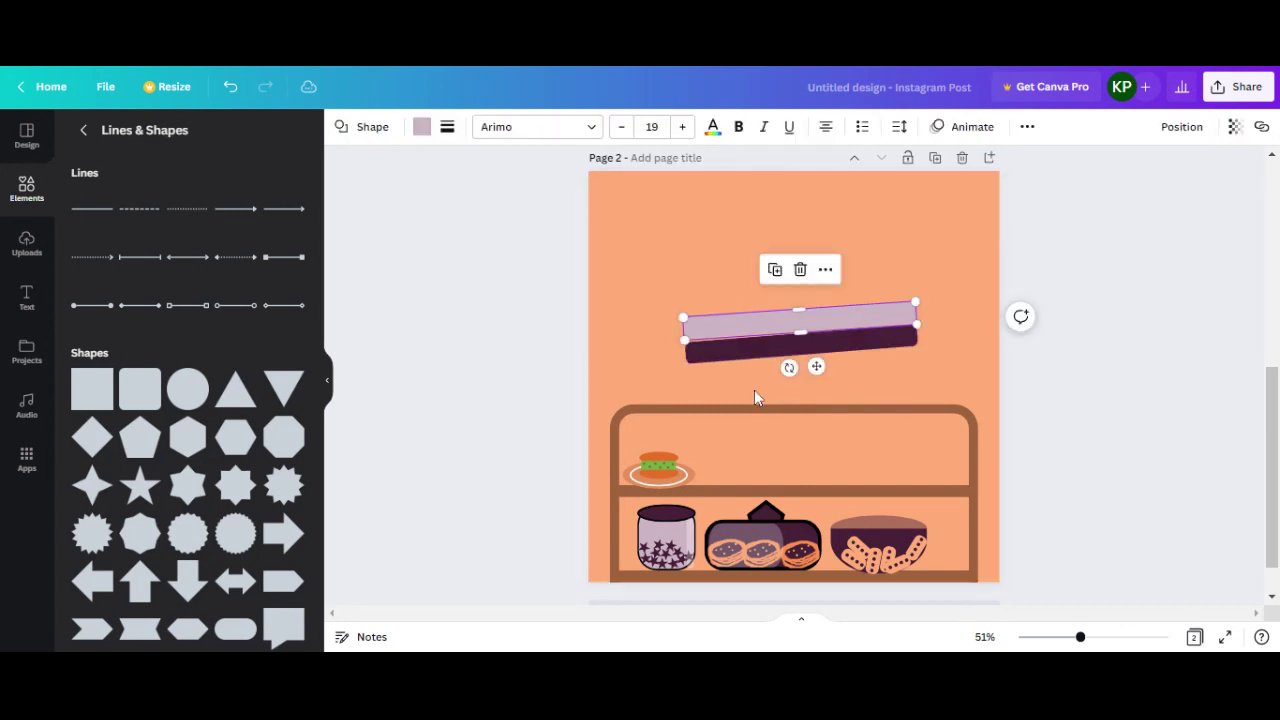
left_click_drag(789, 368, 786, 368)
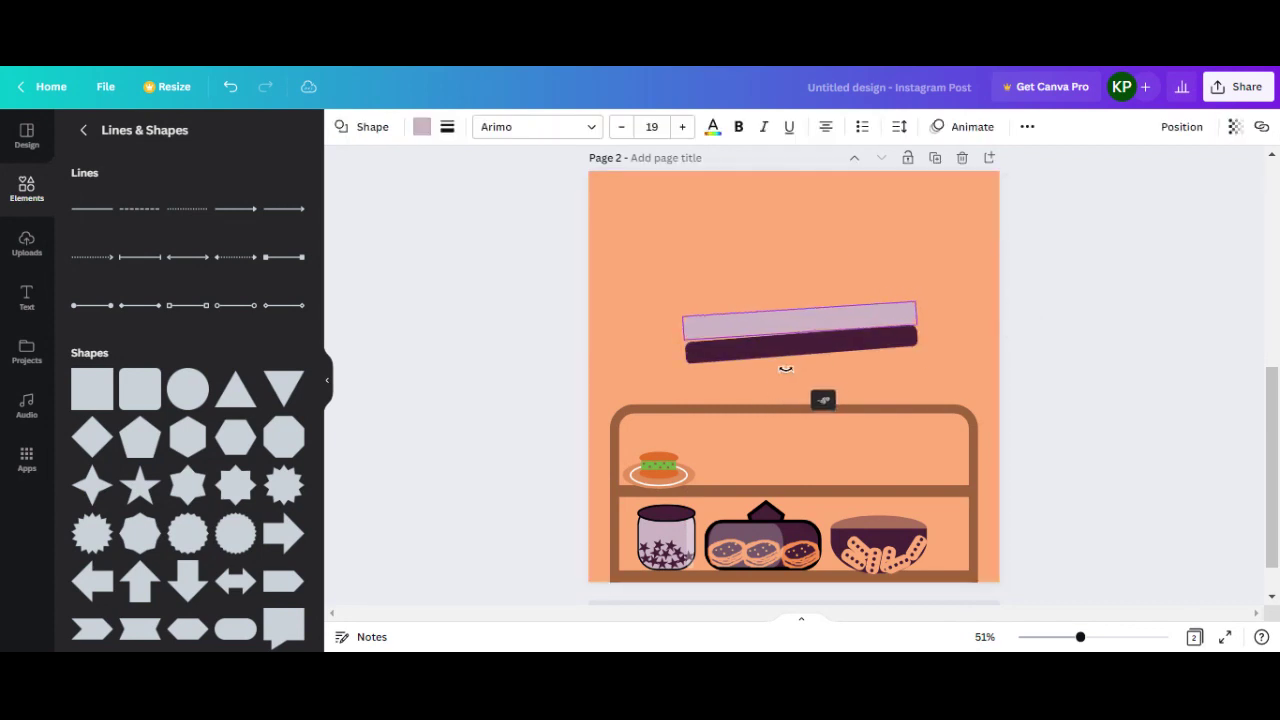
left_click(906, 349)
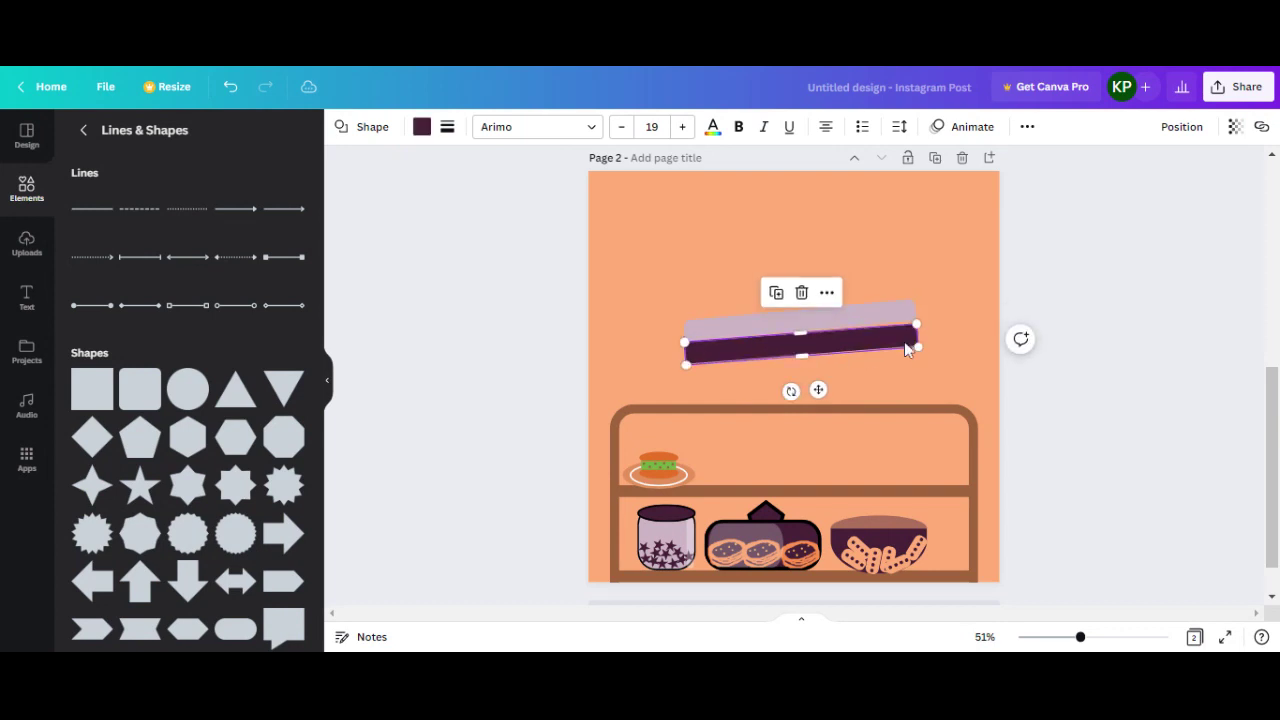
left_click_drag(790, 391, 790, 390)
left_click(914, 367)
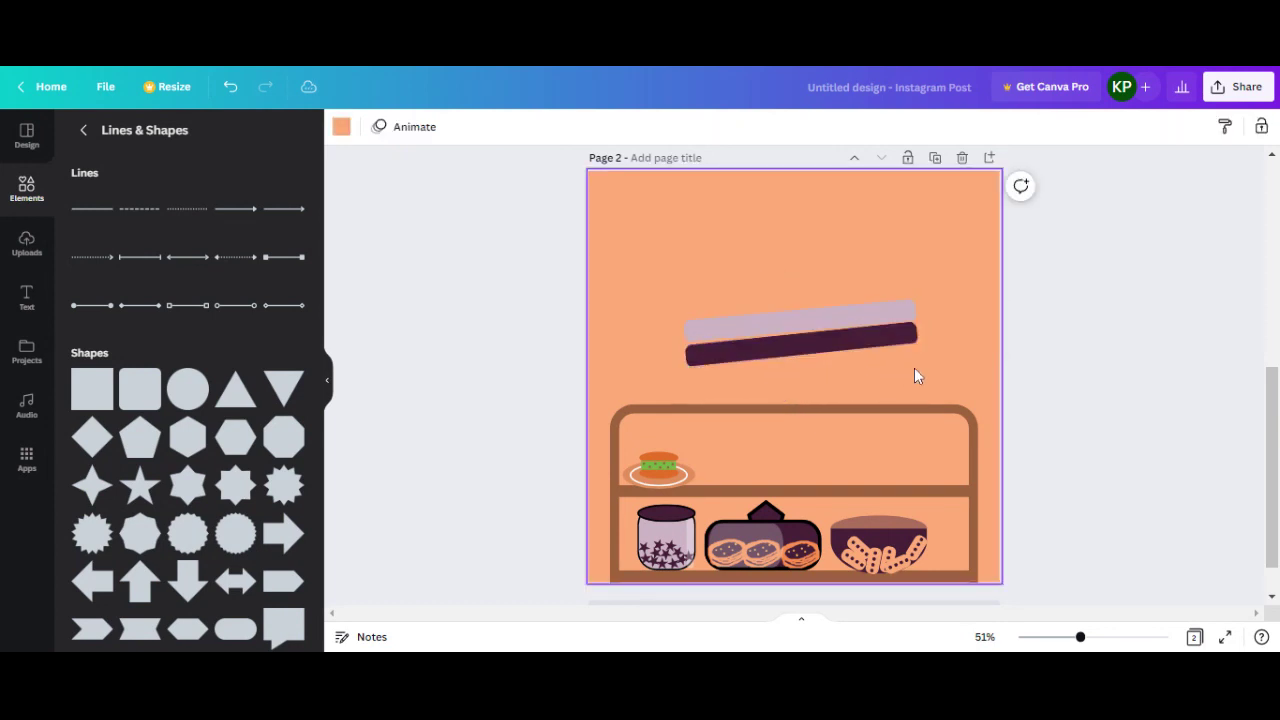
left_click(850, 319)
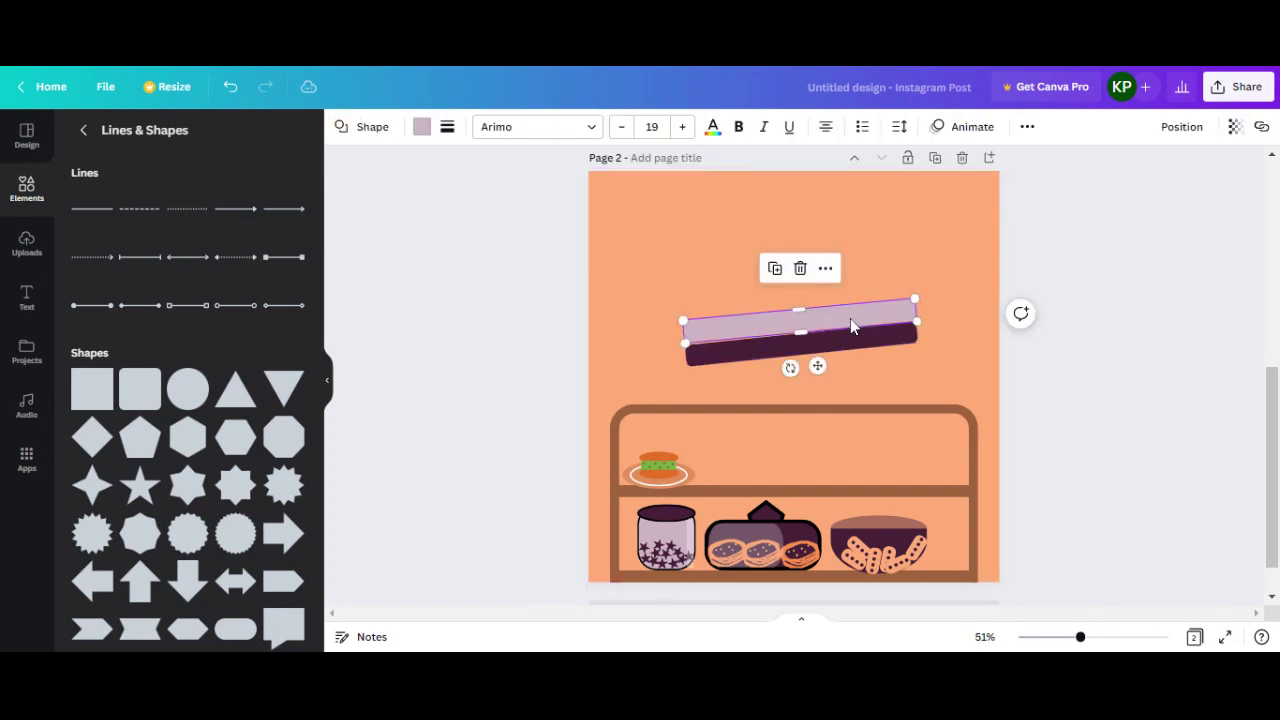
left_click(847, 337)
Copy and paste the dark bar above the lavender bar, then nudge both dark bars into place
right_click(849, 337)
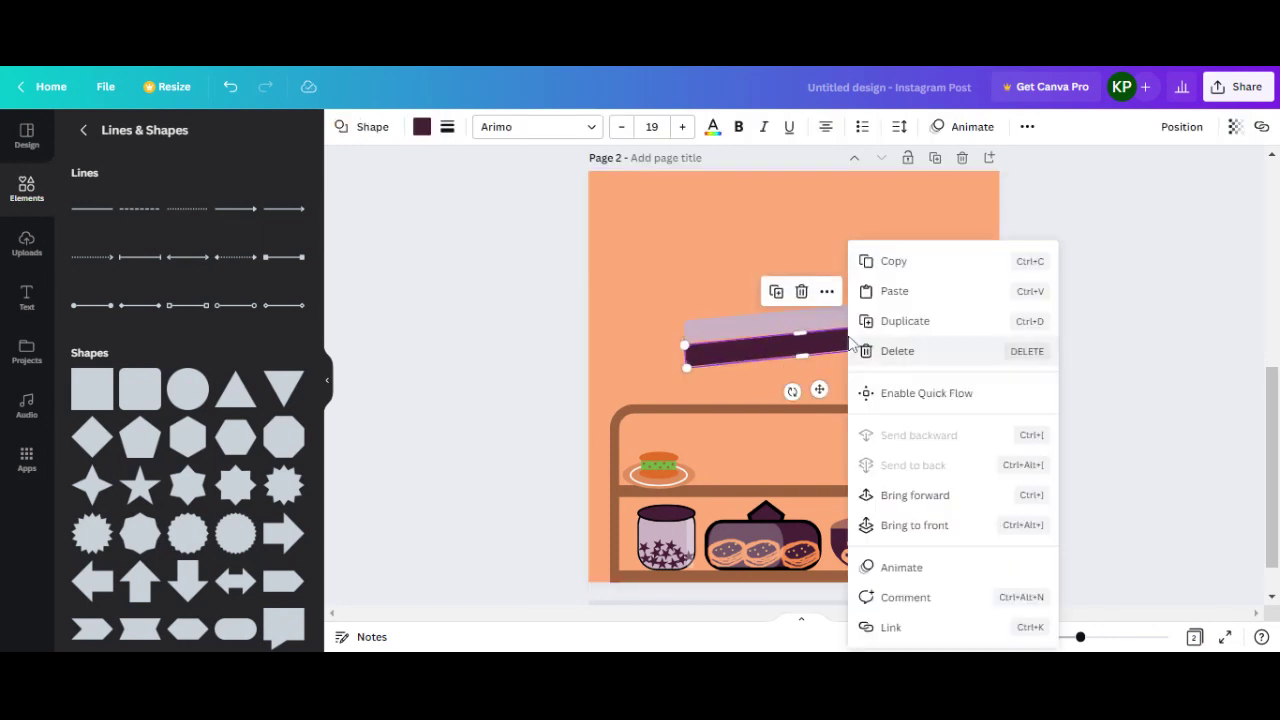
left_click(893, 262)
right_click(910, 265)
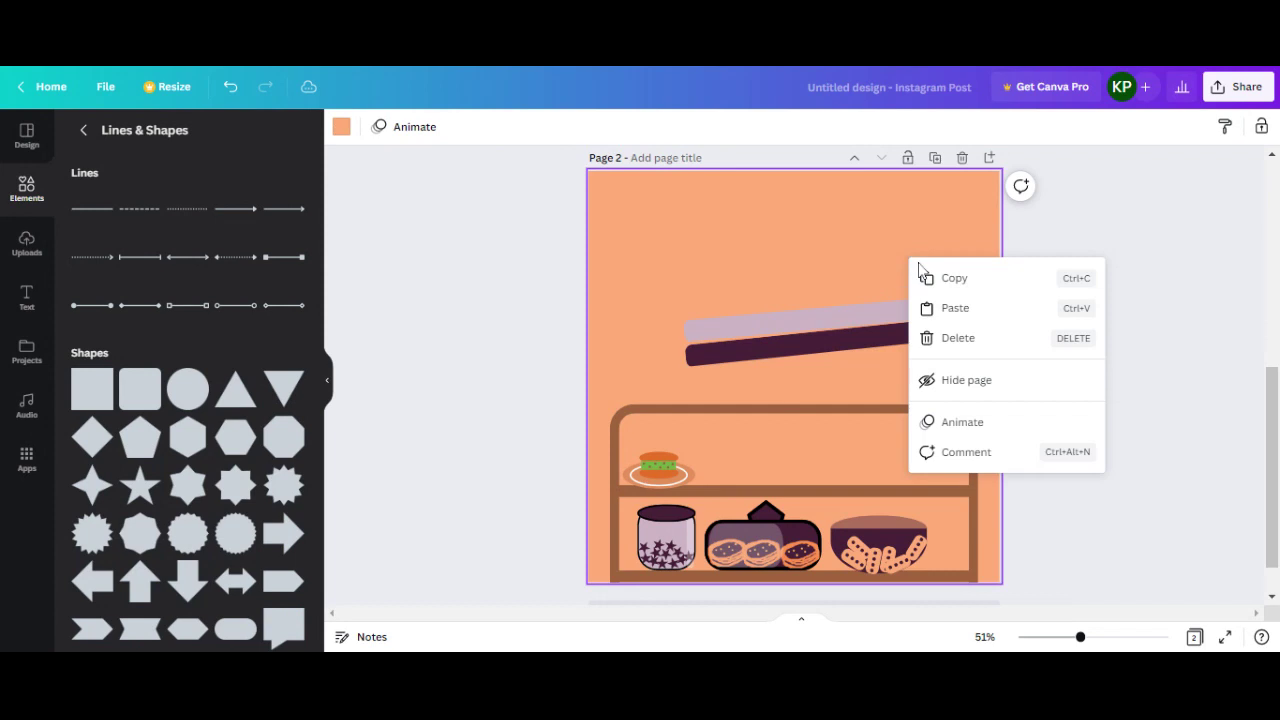
left_click(952, 306)
left_click_drag(850, 343, 838, 291)
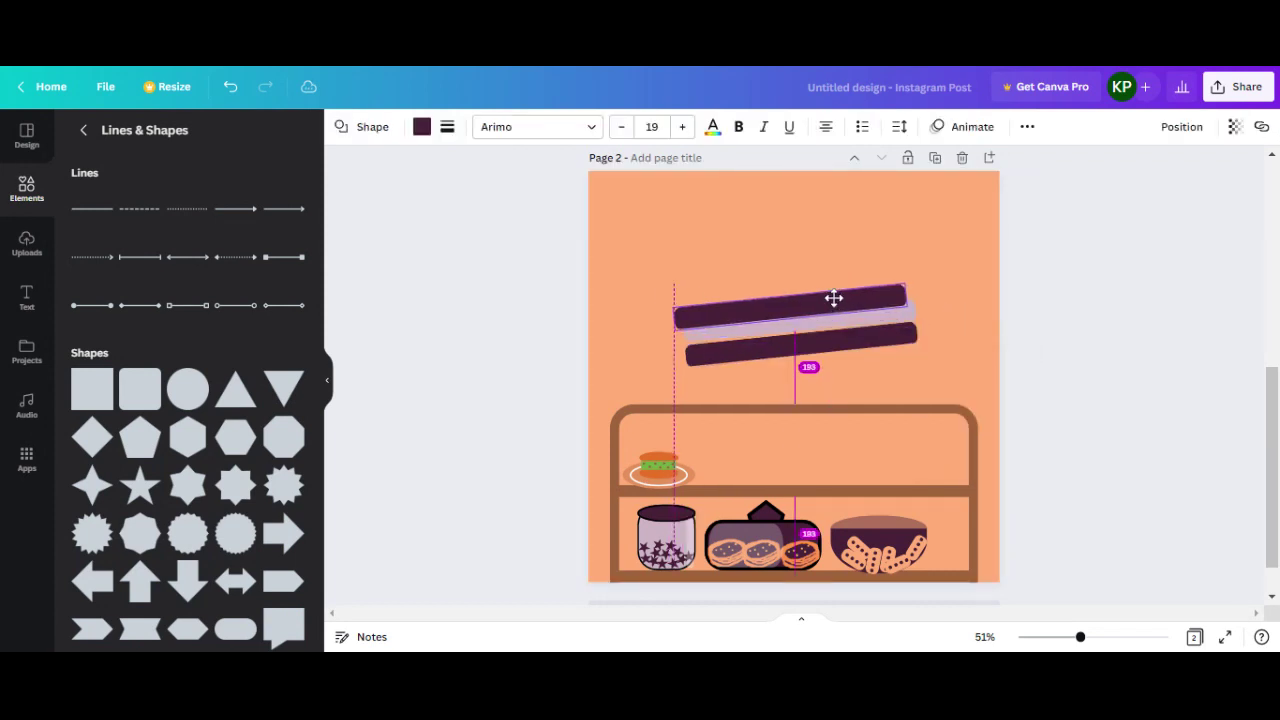
left_click(940, 317)
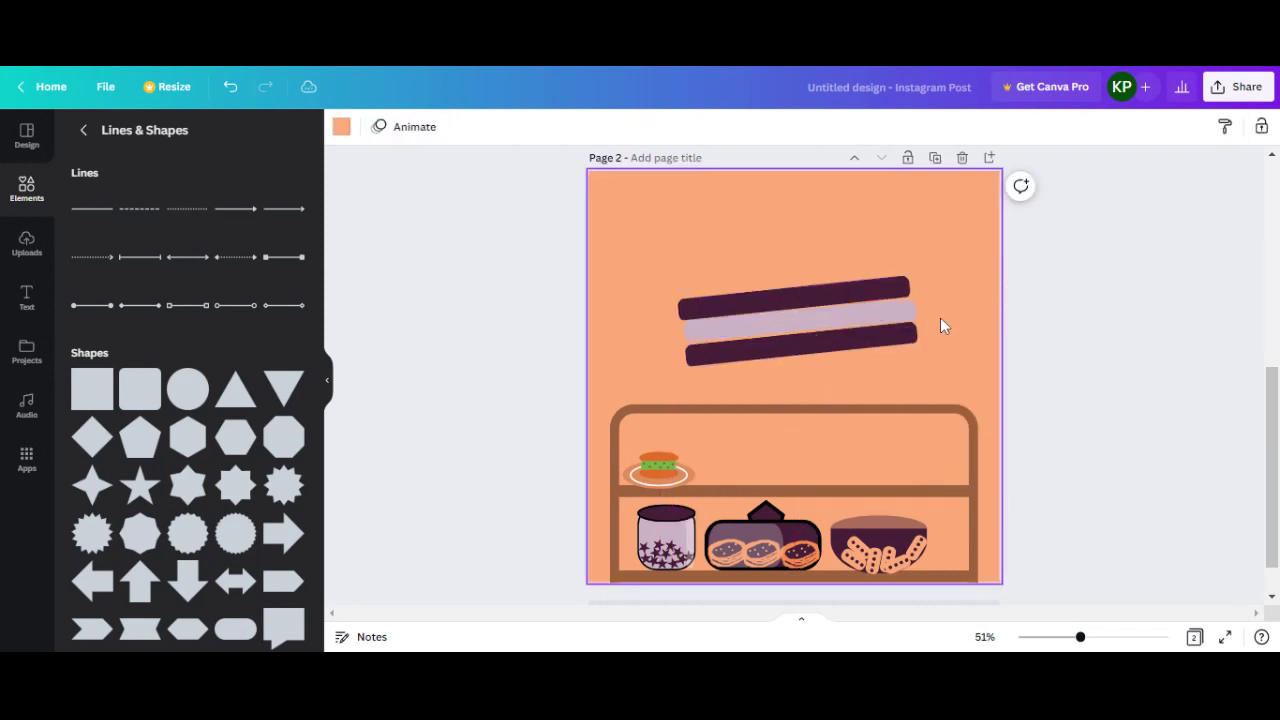
left_click(895, 345)
left_click_drag(895, 345, 905, 358)
left_click(905, 363)
left_click_drag(870, 300, 882, 308)
Nudge the lower dark bar and the lavender middle bar into alignment
left_click(884, 321)
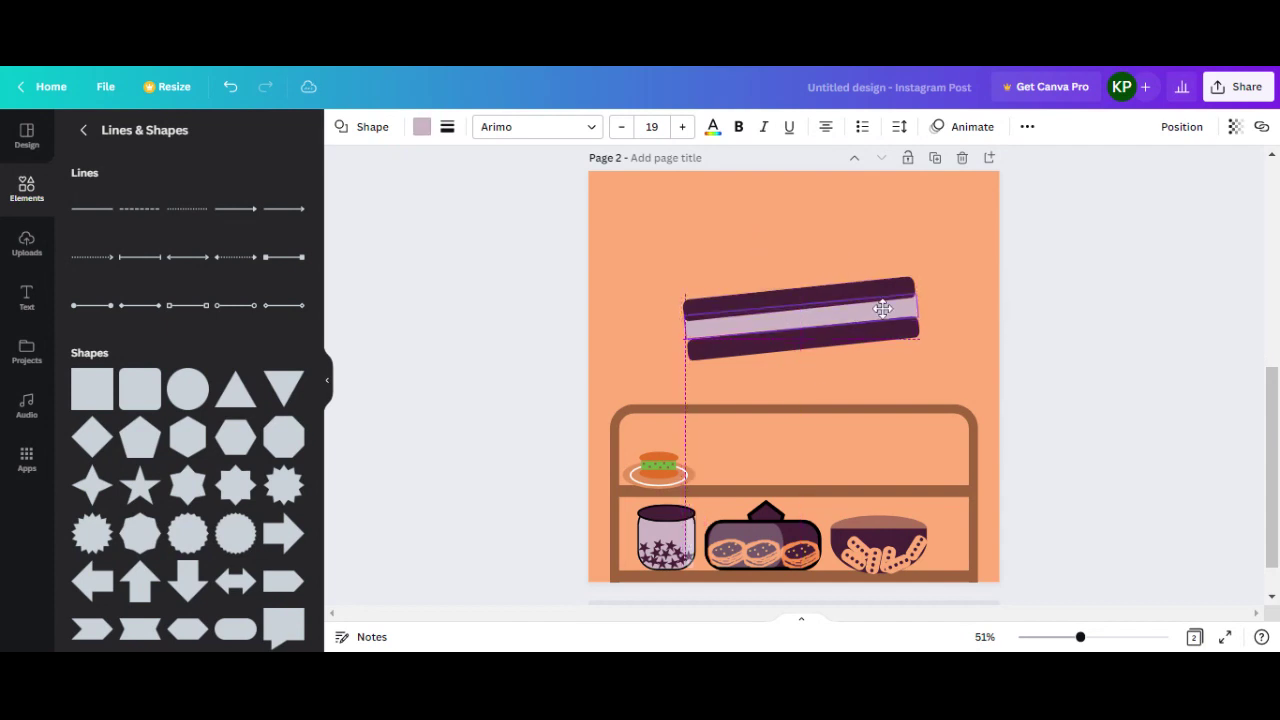
left_click(948, 332)
left_click_drag(796, 334, 796, 327)
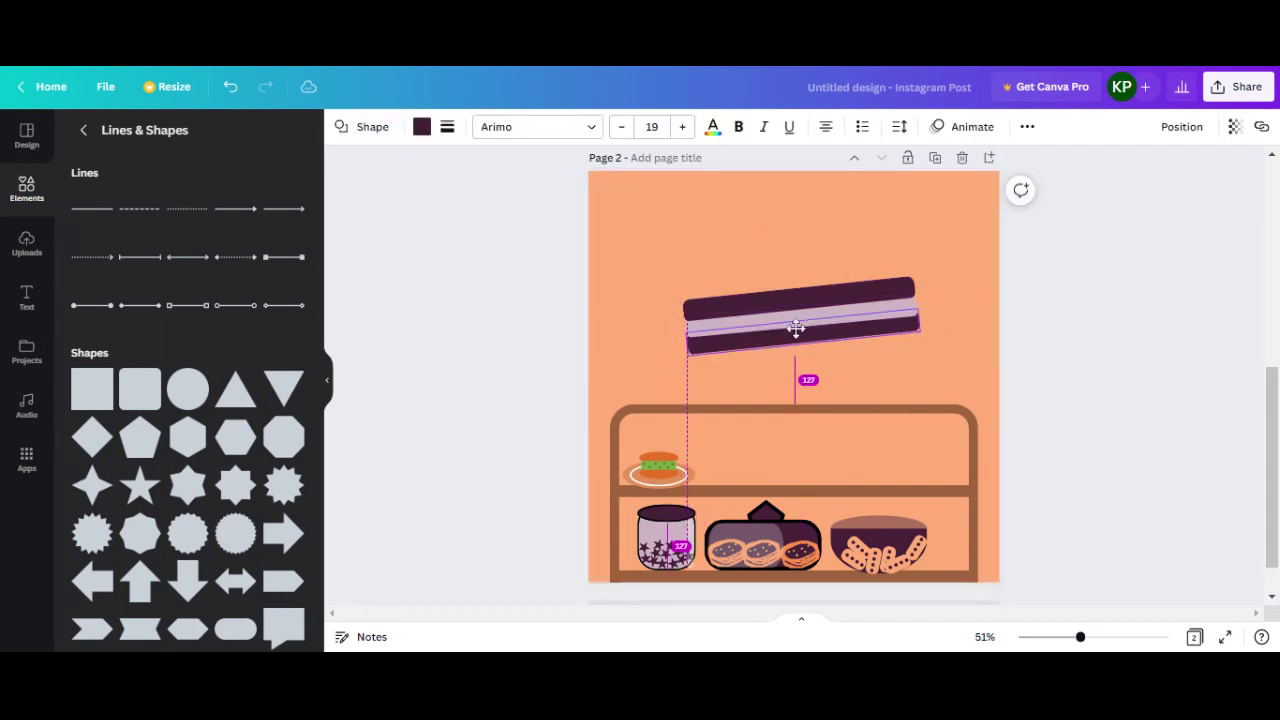
left_click(916, 367)
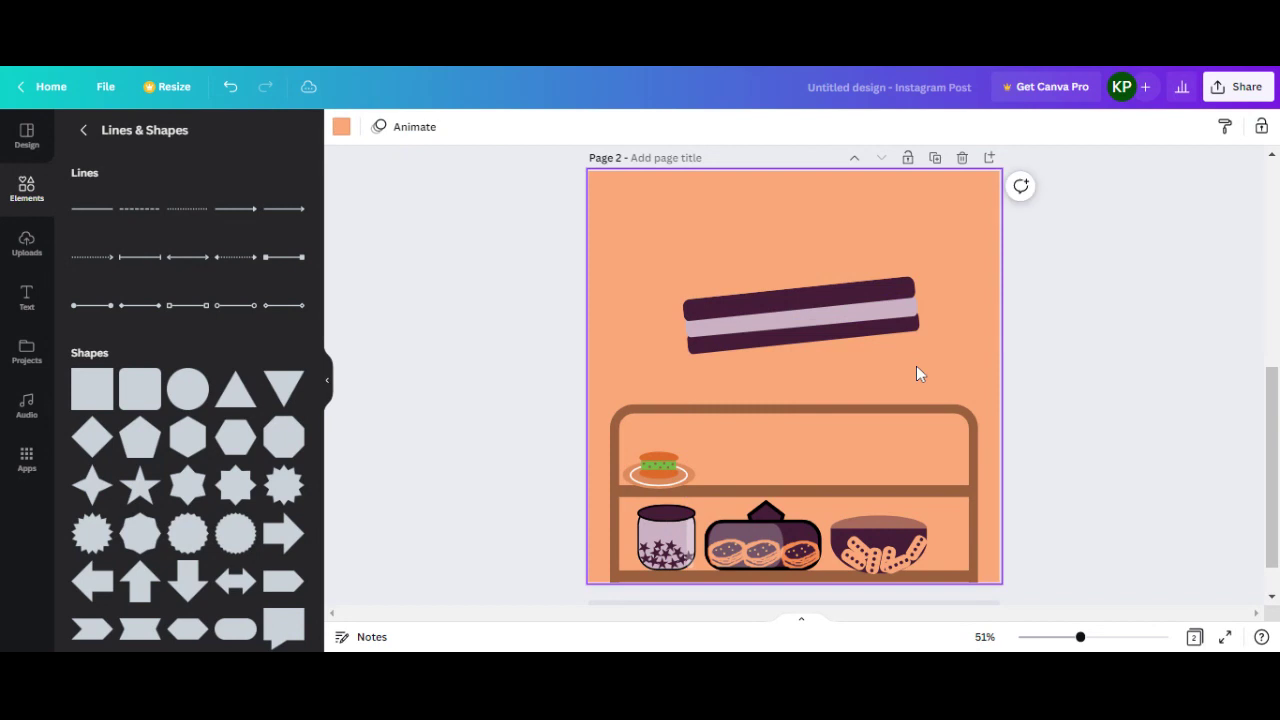
left_click(883, 314)
left_click_drag(883, 315, 876, 278)
Send the light bar behind the dark bar and tilt it to about -8°
right_click(876, 285)
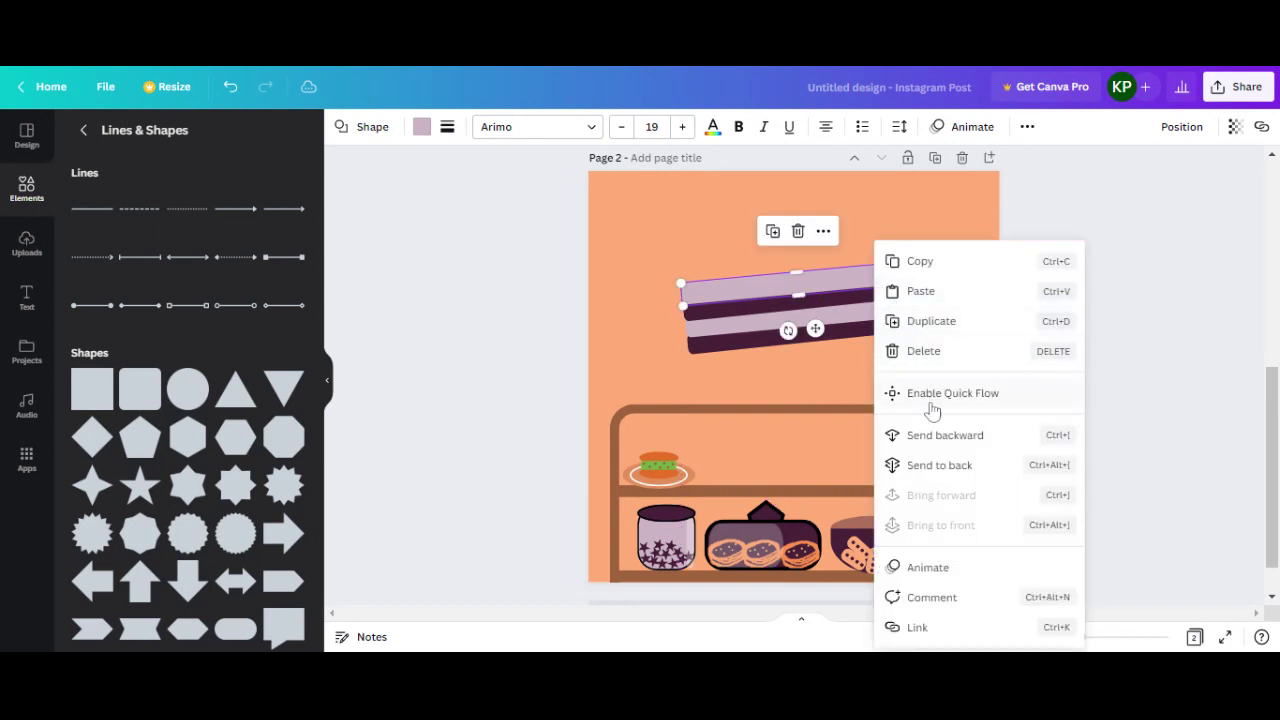
left_click(906, 463)
left_click(946, 334)
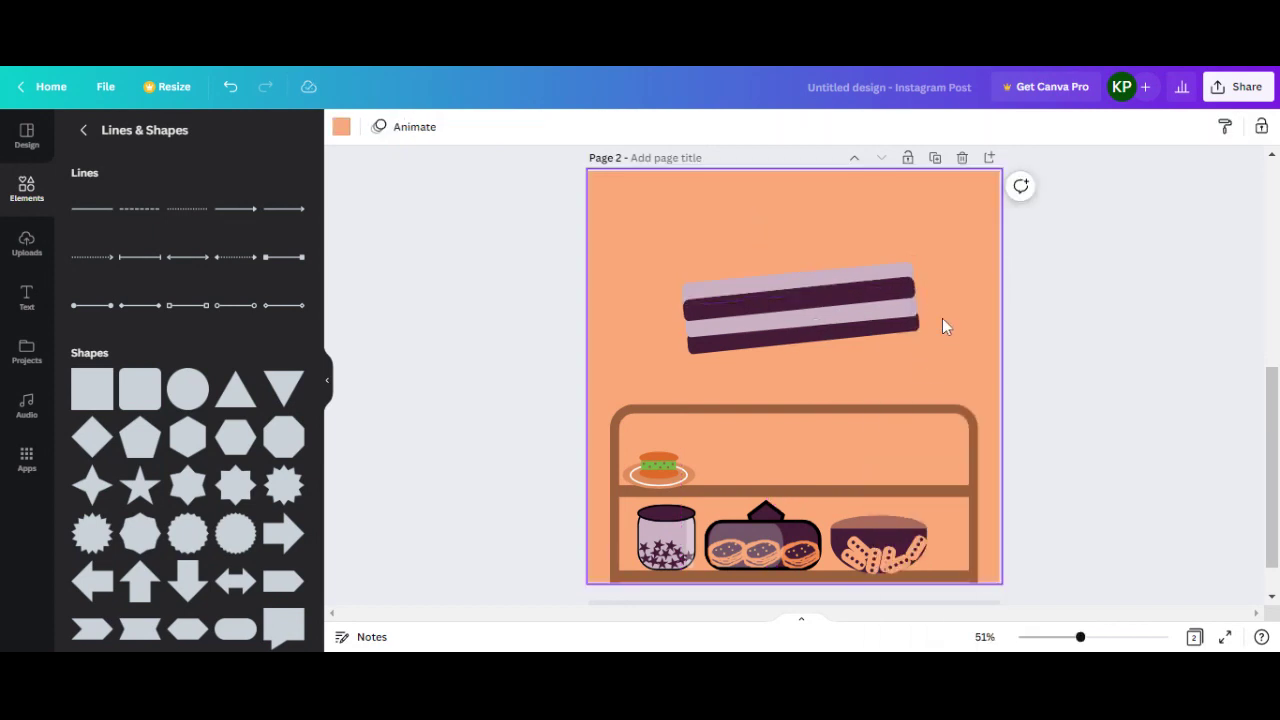
left_click(846, 283)
left_click_drag(790, 330, 791, 322)
Add a triangle, rotate it about 77°, and stretch it into a flat wedge over the bars
left_click(964, 303)
left_click(284, 390)
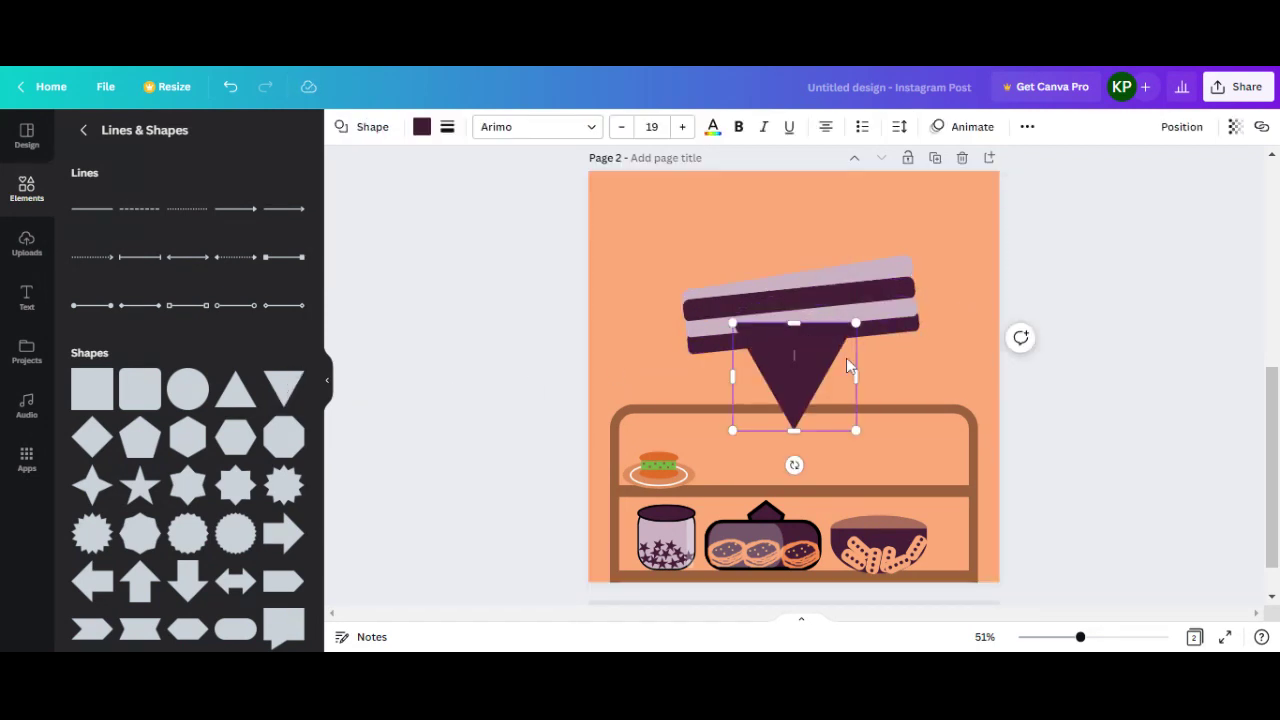
left_click_drag(794, 465, 745, 422)
mouse_move(860, 425)
left_mouse_down()
mouse_move(971, 329)
mouse_move(854, 262)
mouse_move(854, 237)
left_mouse_up()
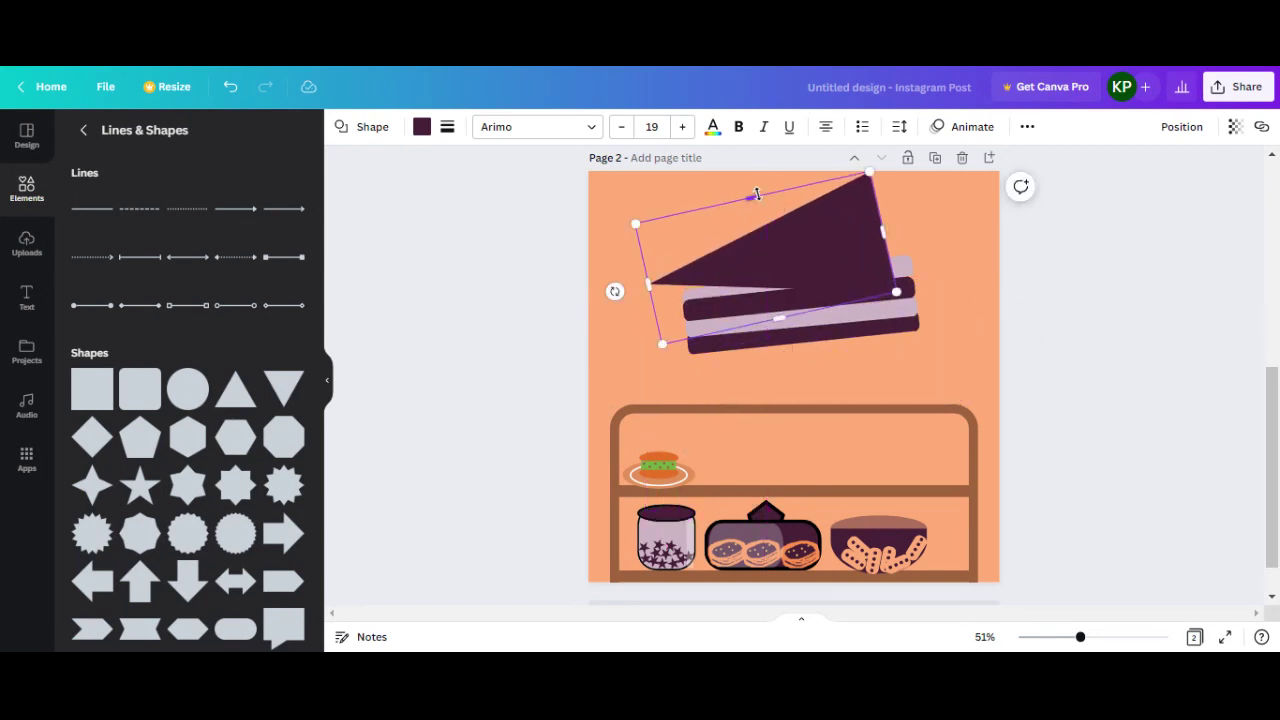
left_click_drag(757, 194, 768, 265)
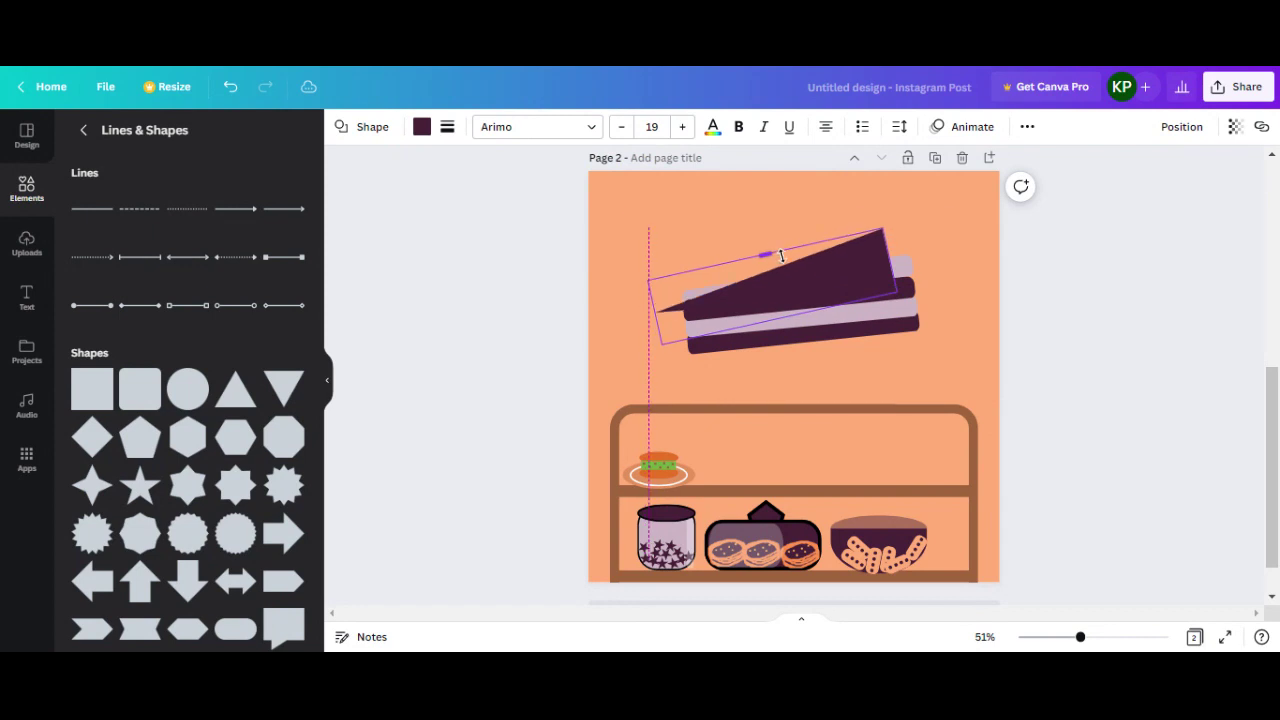
Nudge the wedge upward, trim its left side, and set its tilt to 76°
left_click(963, 265)
left_click_drag(836, 265, 840, 251)
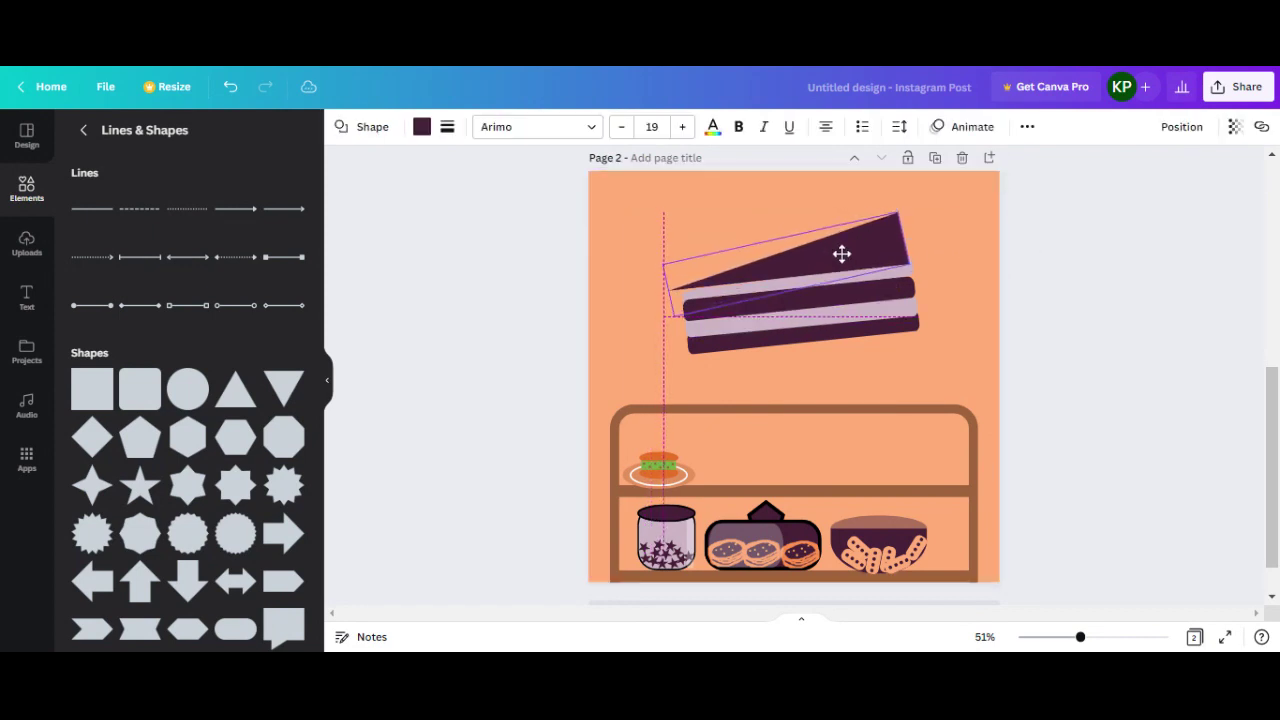
left_click_drag(666, 291, 675, 290)
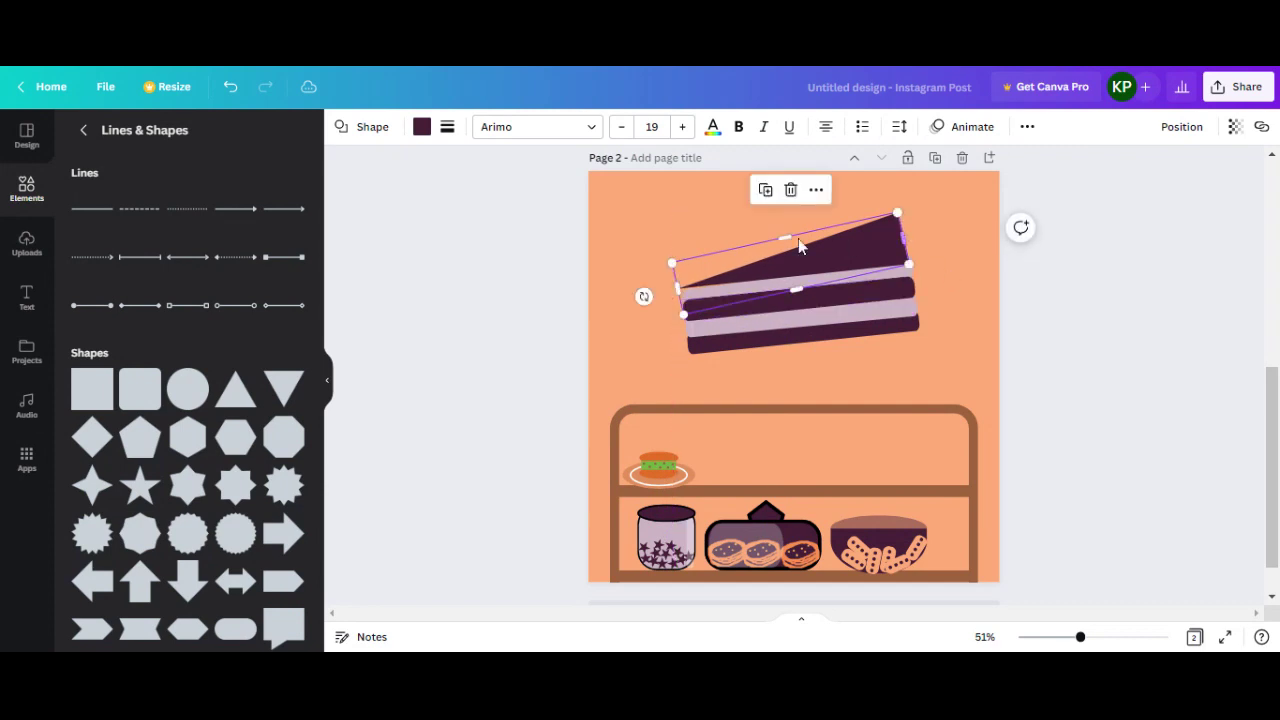
left_click_drag(643, 296, 642, 297)
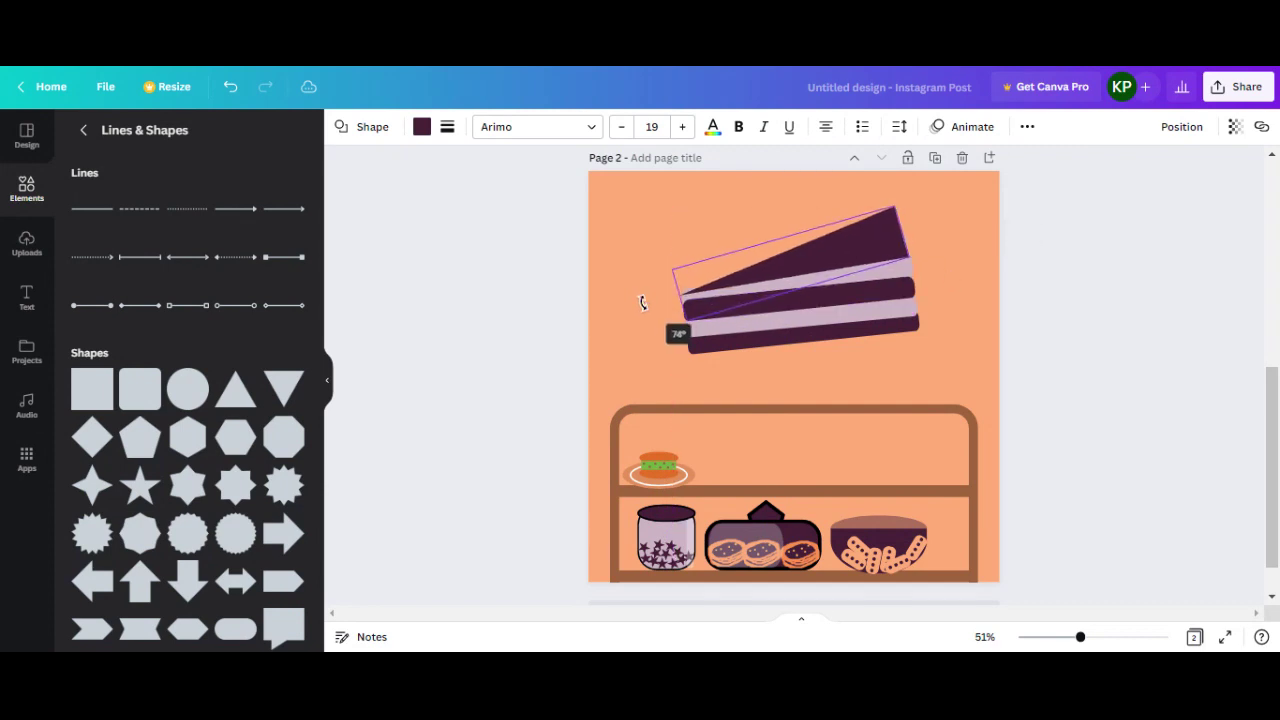
left_click(944, 277)
Send the triangle behind the layers, round its corners to 20, and add a small circle
left_click(860, 242)
right_click(860, 242)
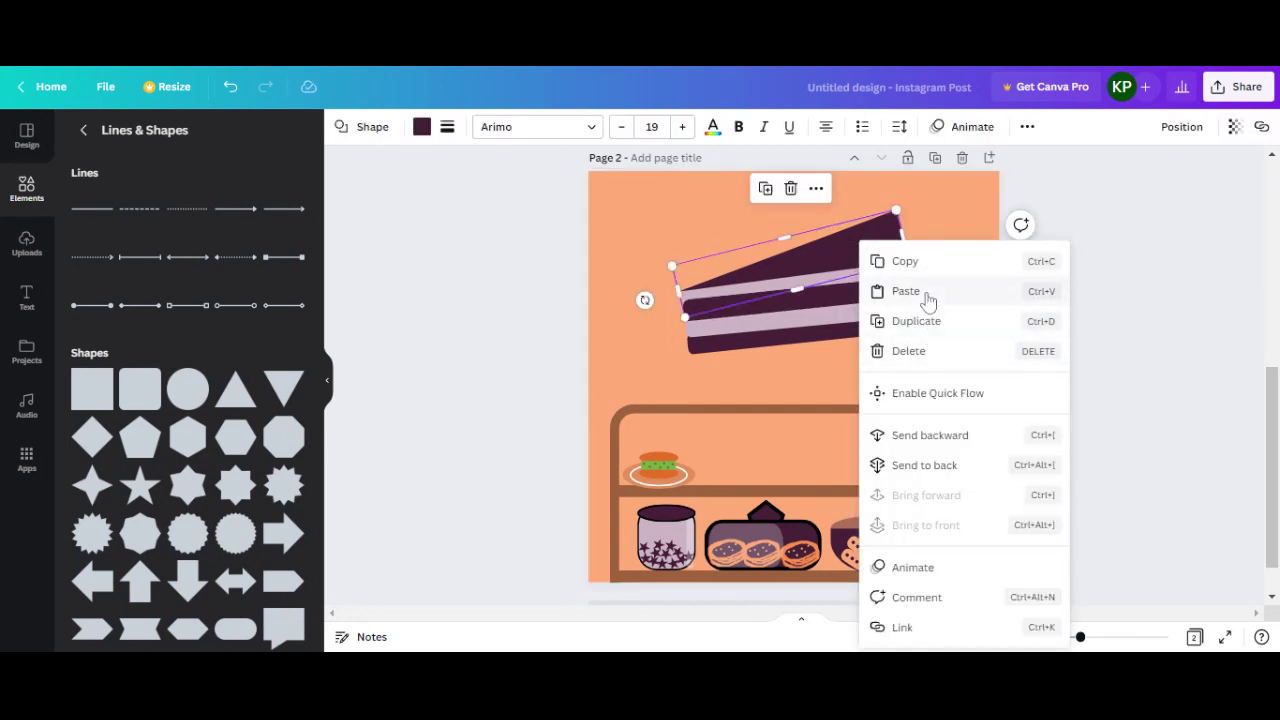
left_click(958, 460)
left_click(948, 267)
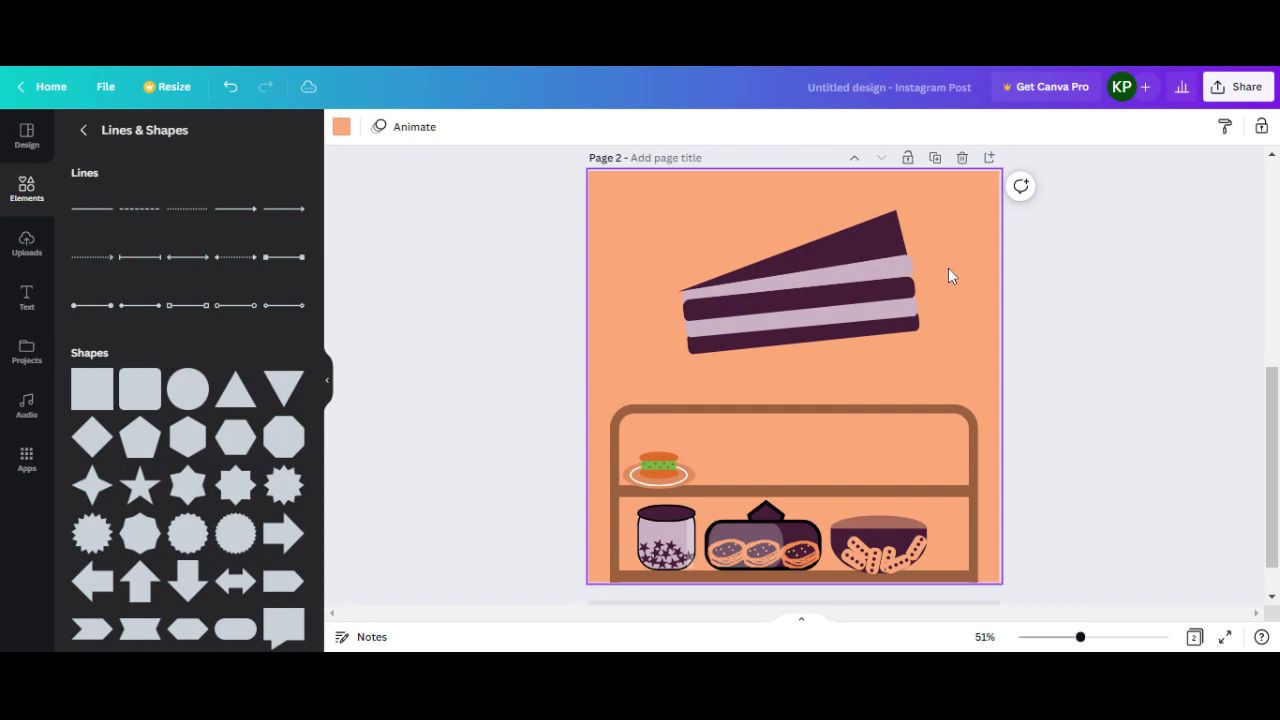
left_click(890, 235)
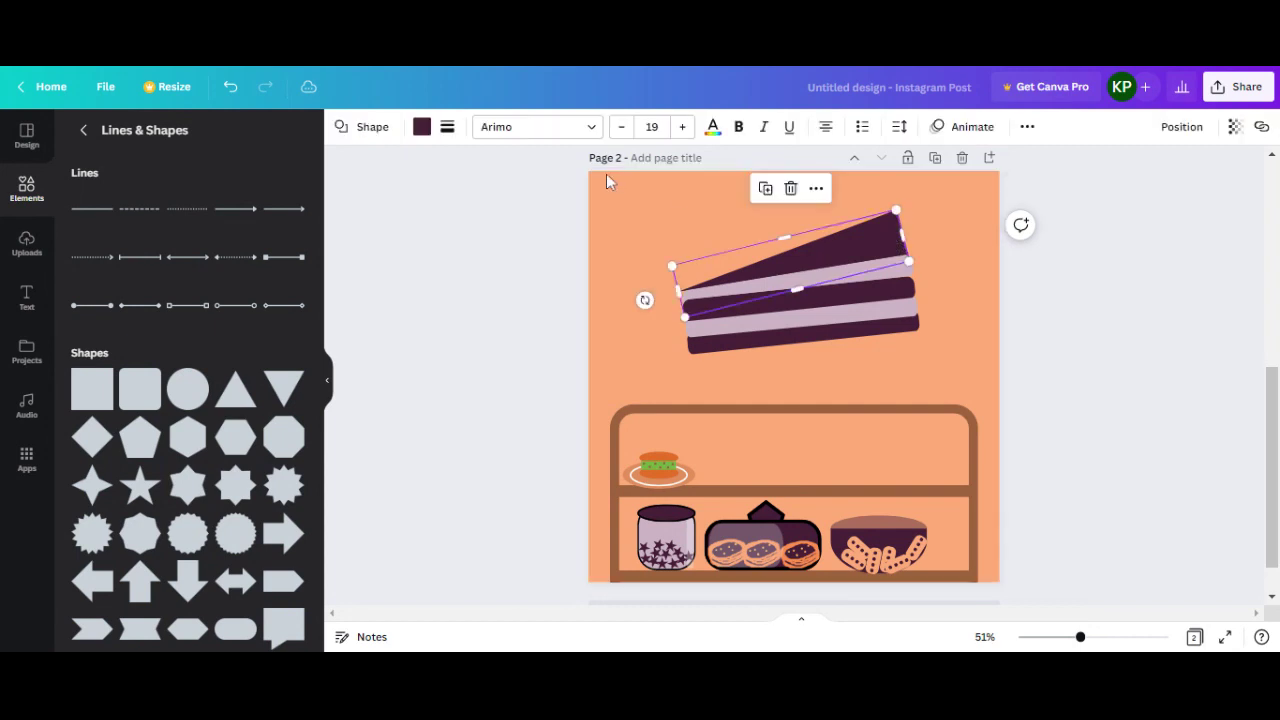
left_click(449, 129)
left_click_drag(463, 266, 482, 266)
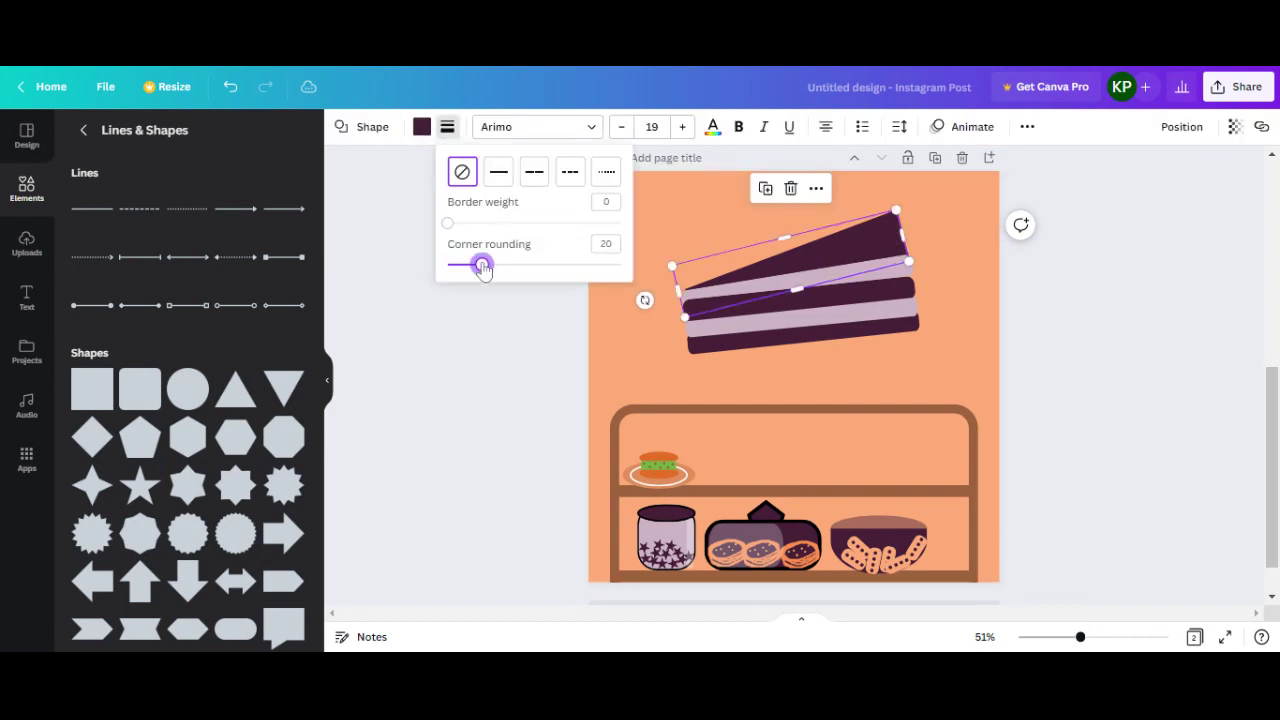
left_click(934, 360)
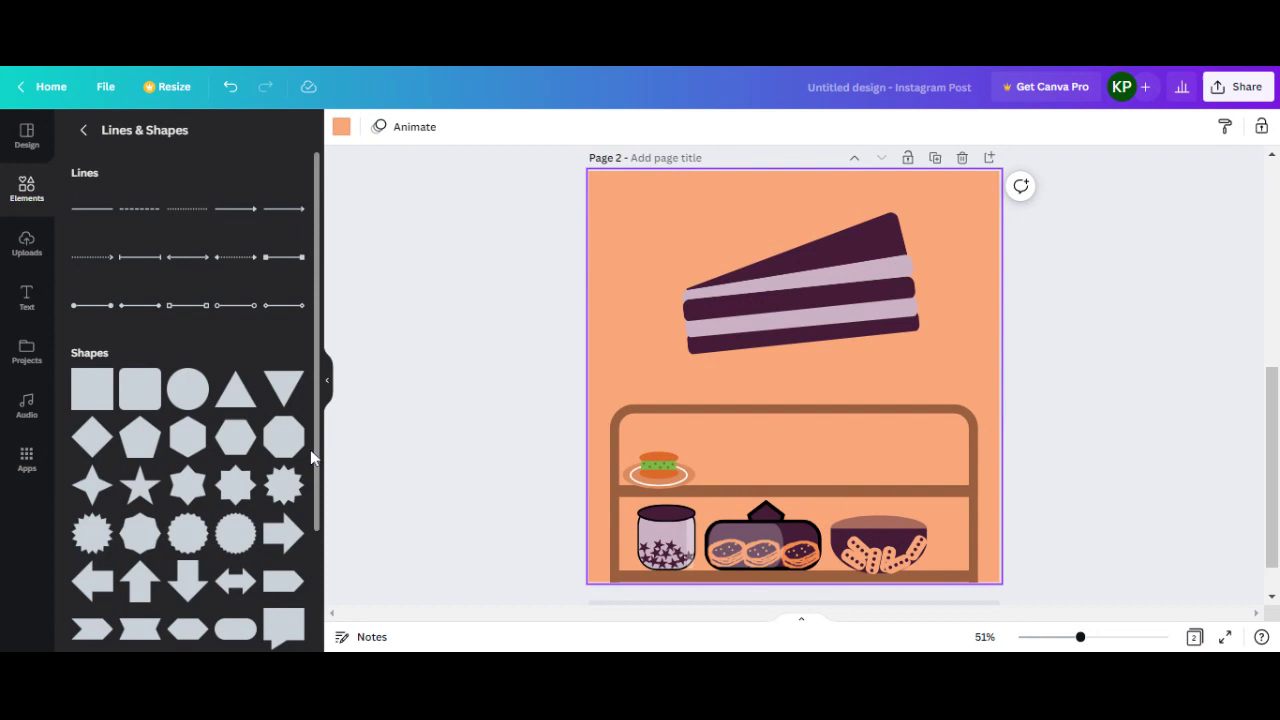
left_click(188, 388)
left_click_drag(855, 440, 751, 330)
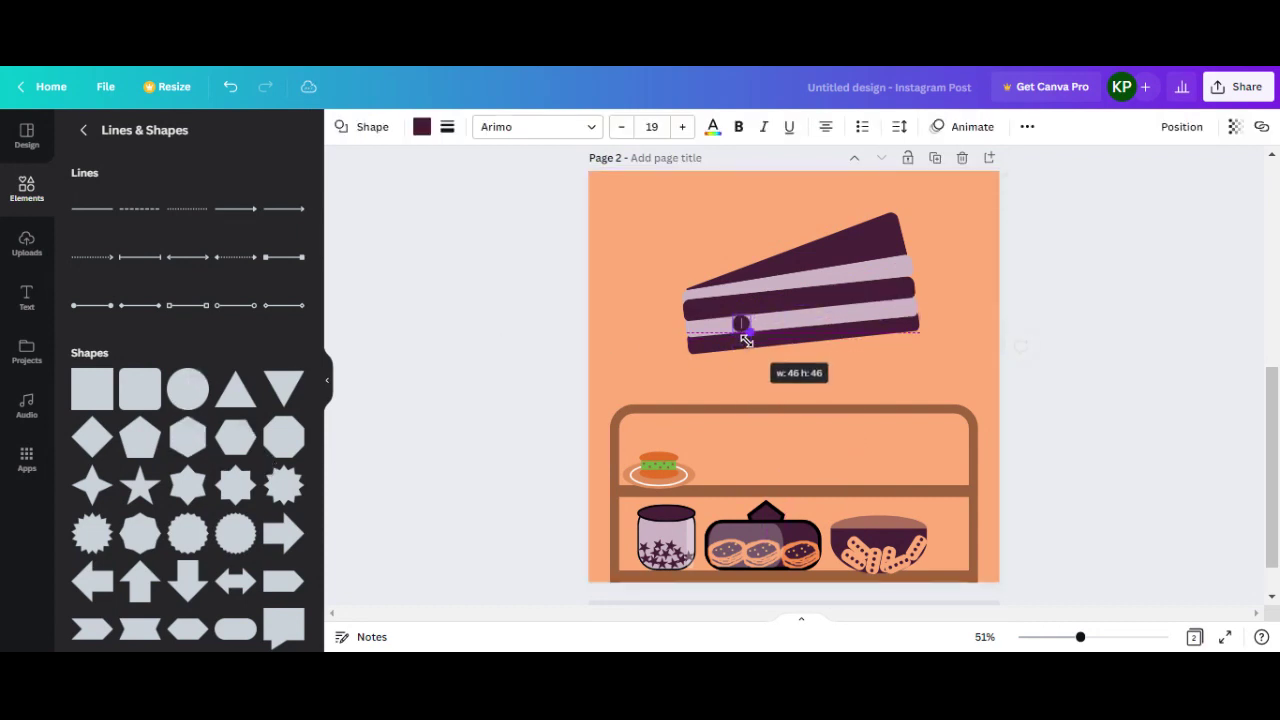
Shrink the circle to a 25×25 dot and duplicate it beside the original
scroll(830, 342, "up", 3, "ctrl")
scroll(824, 355, "up", 3, "ctrl")
scroll(720, 433, "up", 2)
scroll(720, 433, "down", 2, "ctrl")
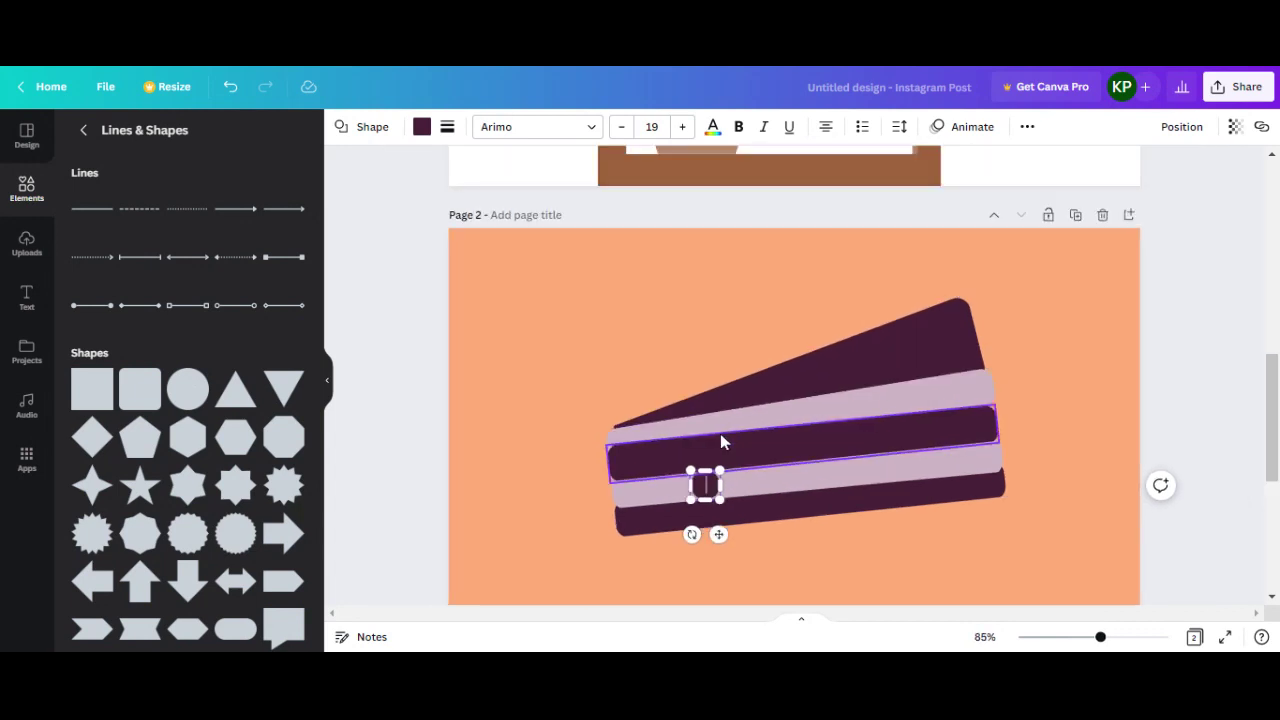
scroll(784, 491, "down", 1)
mouse_move(722, 408)
left_mouse_down()
mouse_move(707, 397)
mouse_move(647, 440)
left_mouse_up()
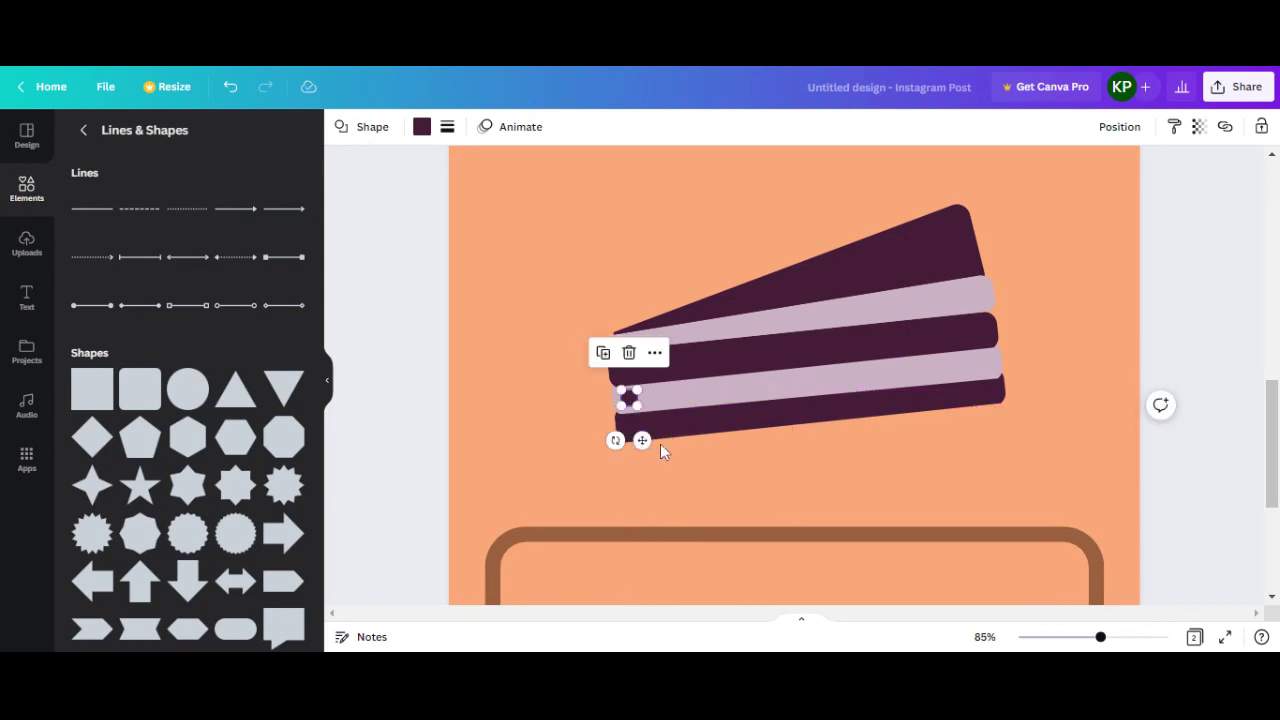
key("ctrl+d")
mouse_move(651, 449)
left_mouse_down()
mouse_move(733, 439)
mouse_move(742, 455)
mouse_move(993, 408)
left_mouse_up()
Add another dot copy and spread the dots along the light purple layer
key("ctrl+d")
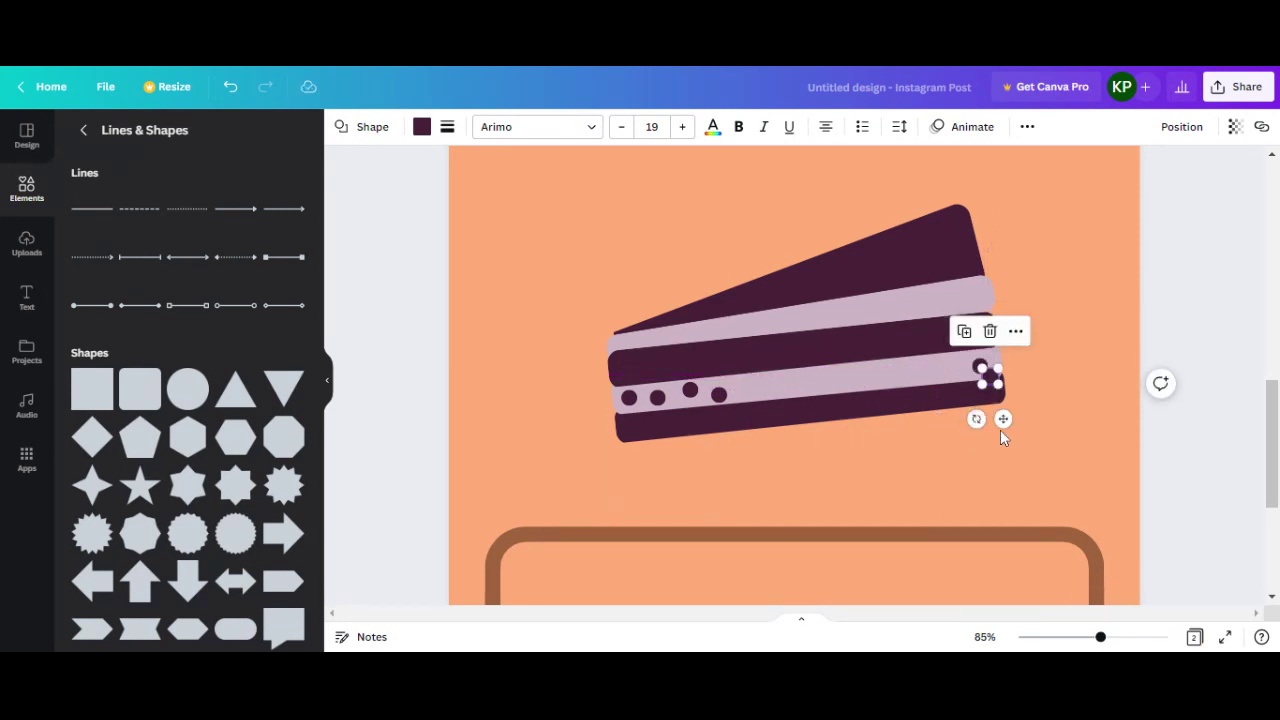
left_click(826, 419)
left_click_drag(719, 394, 856, 378)
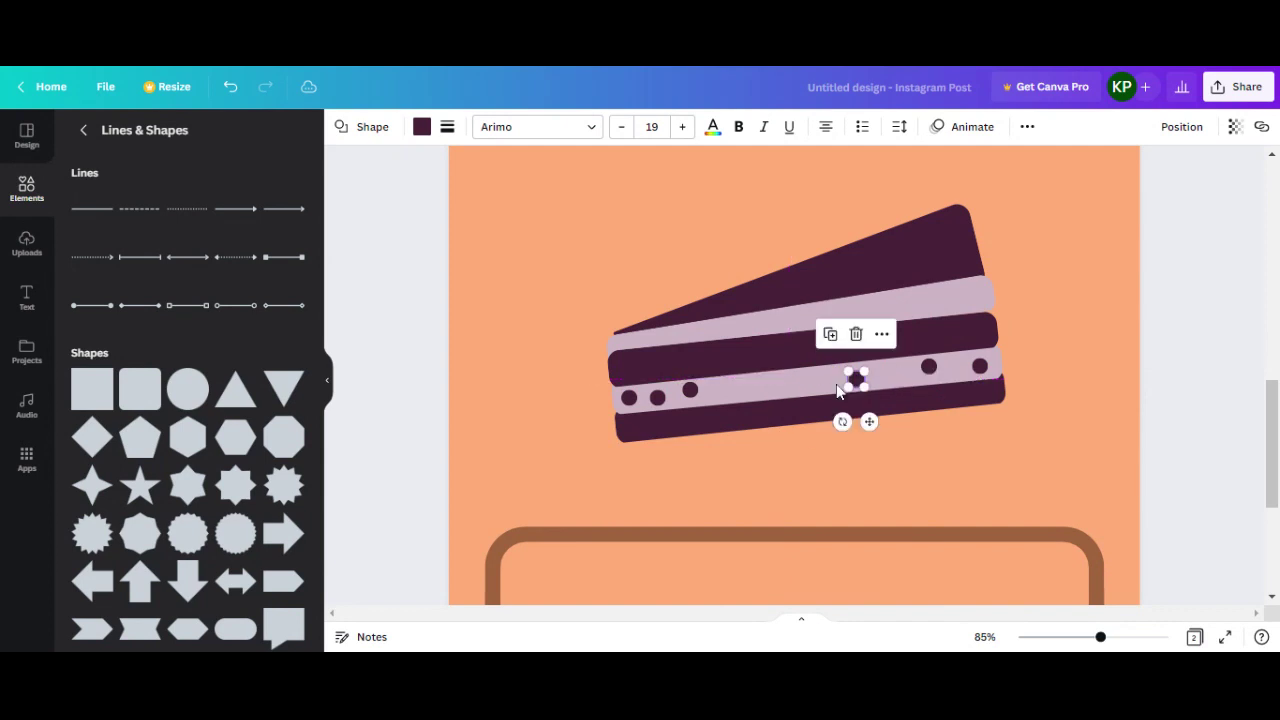
left_click_drag(690, 389, 768, 381)
left_click_drag(657, 397, 706, 396)
left_click(765, 383)
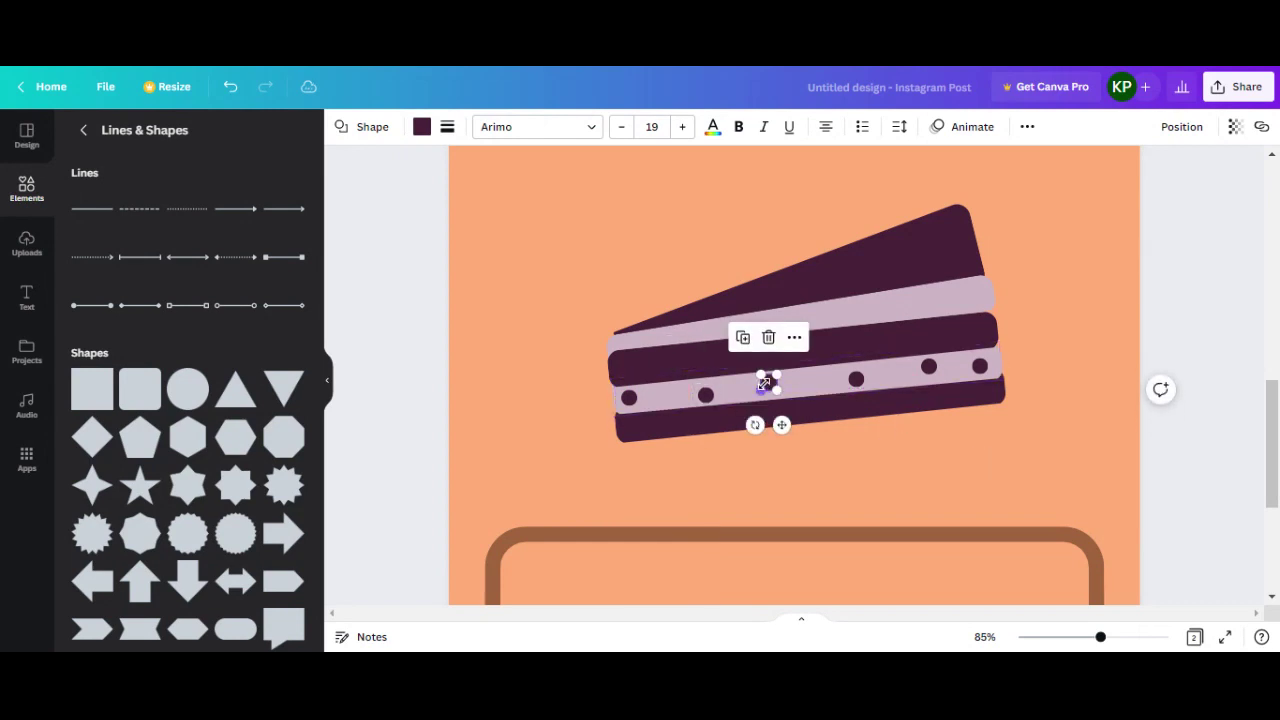
left_click_drag(763, 383, 785, 405)
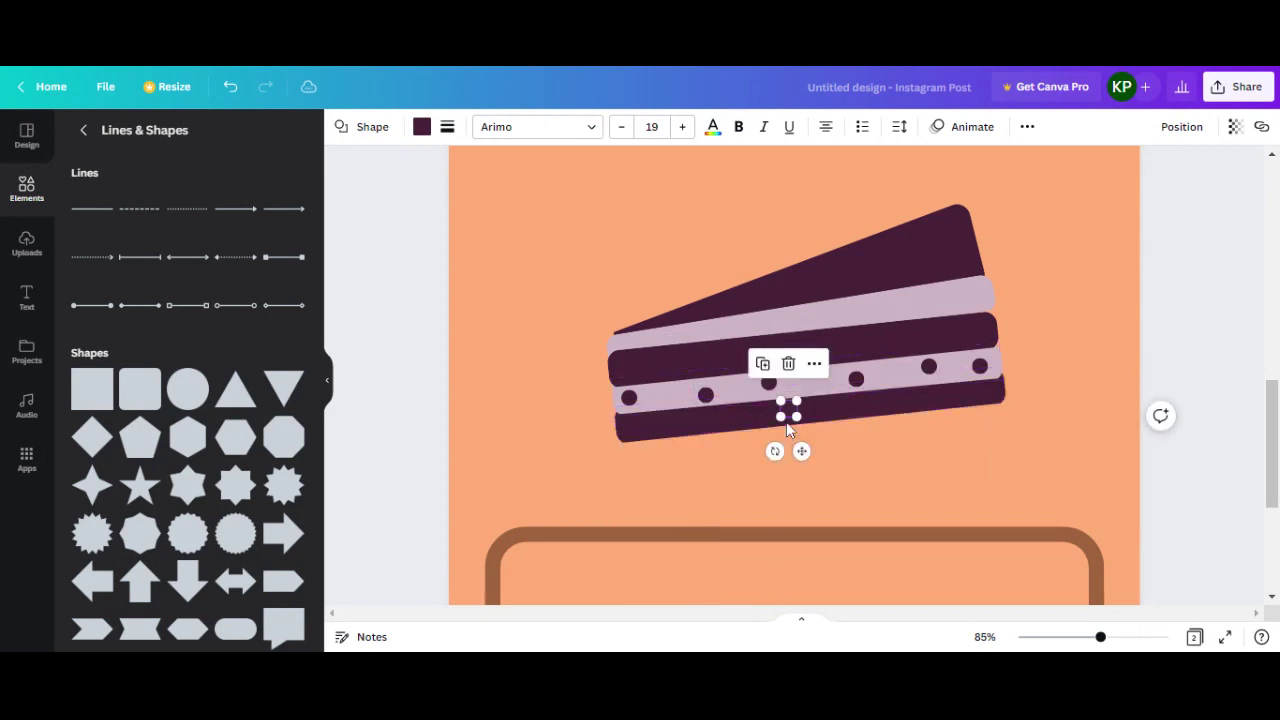
Recolour a dot light purple and move it onto the bottom dark layer
left_click(421, 126)
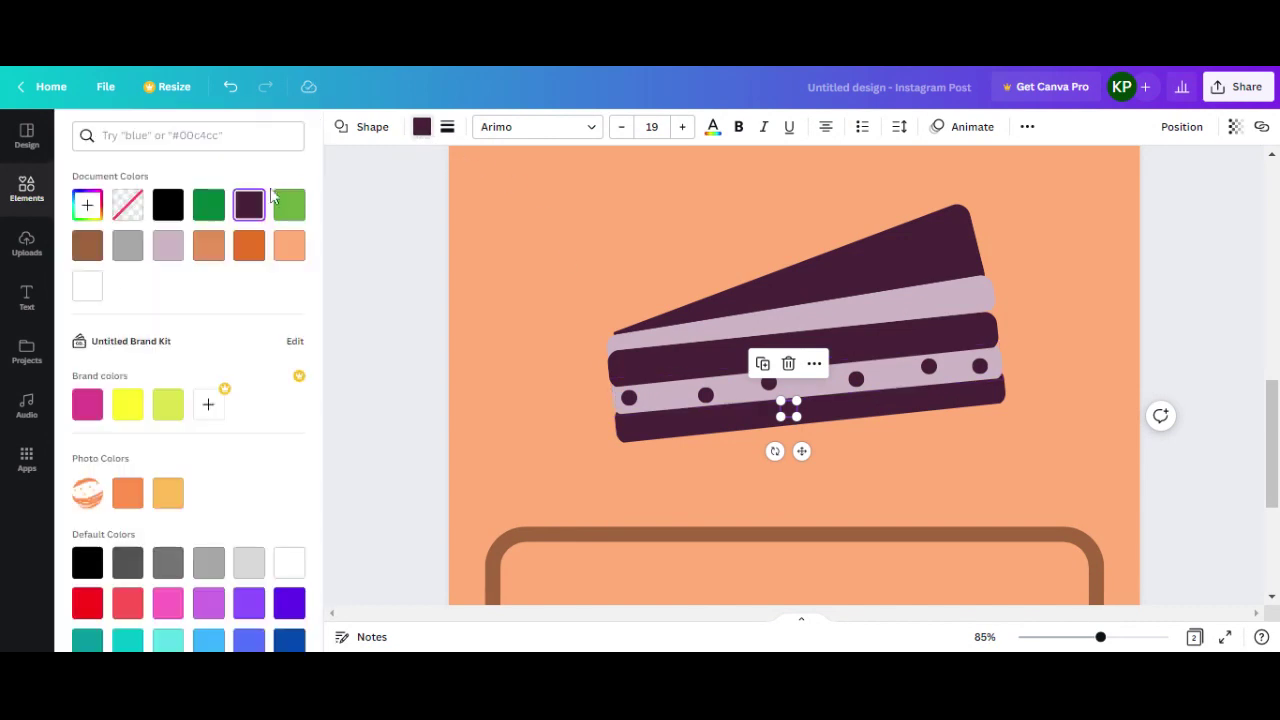
left_click(168, 245)
mouse_move(801, 451)
left_mouse_down()
mouse_move(680, 467)
mouse_move(692, 478)
mouse_move(737, 451)
mouse_move(821, 453)
left_mouse_up()
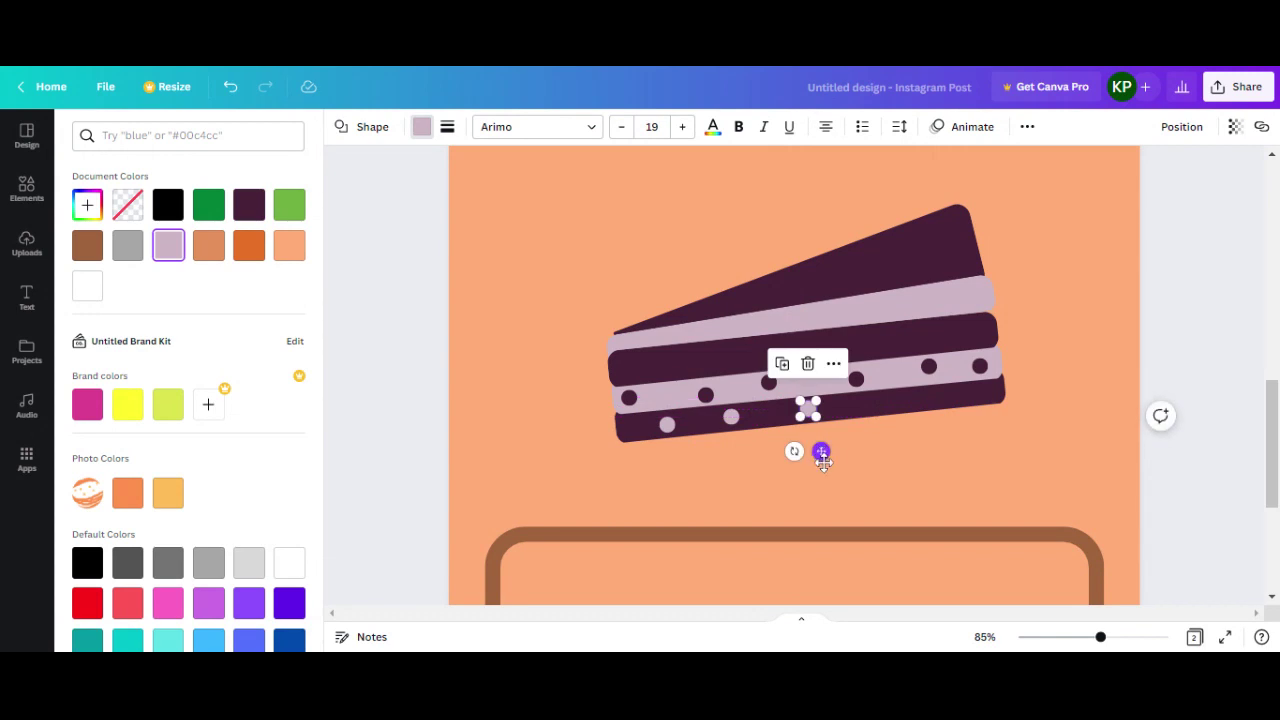
mouse_move(821, 452)
left_mouse_down()
mouse_move(904, 443)
mouse_move(918, 455)
mouse_move(967, 437)
left_mouse_up()
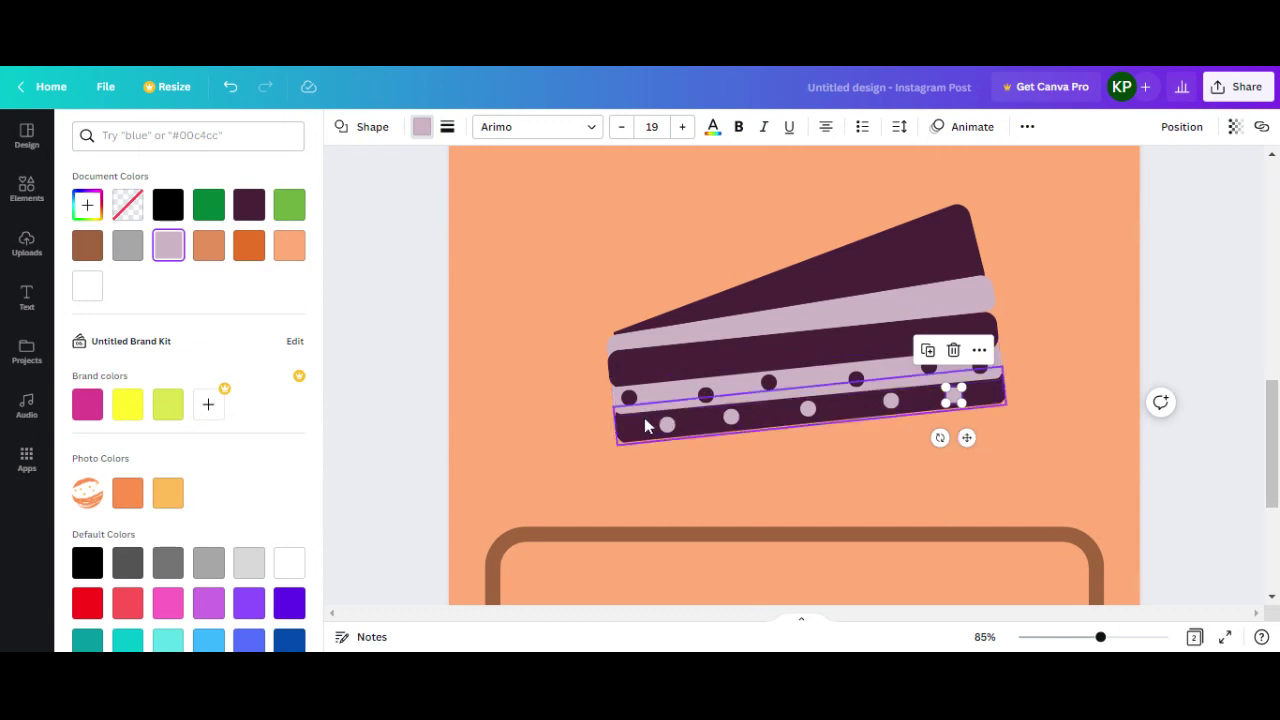
Space the light purple dots evenly from the left to the right end of the bottom layer
left_click_drag(667, 424, 629, 424)
left_click_drag(731, 418, 682, 425)
left_click_drag(806, 409, 752, 411)
left_click_drag(891, 401, 811, 417)
left_click_drag(950, 397, 867, 404)
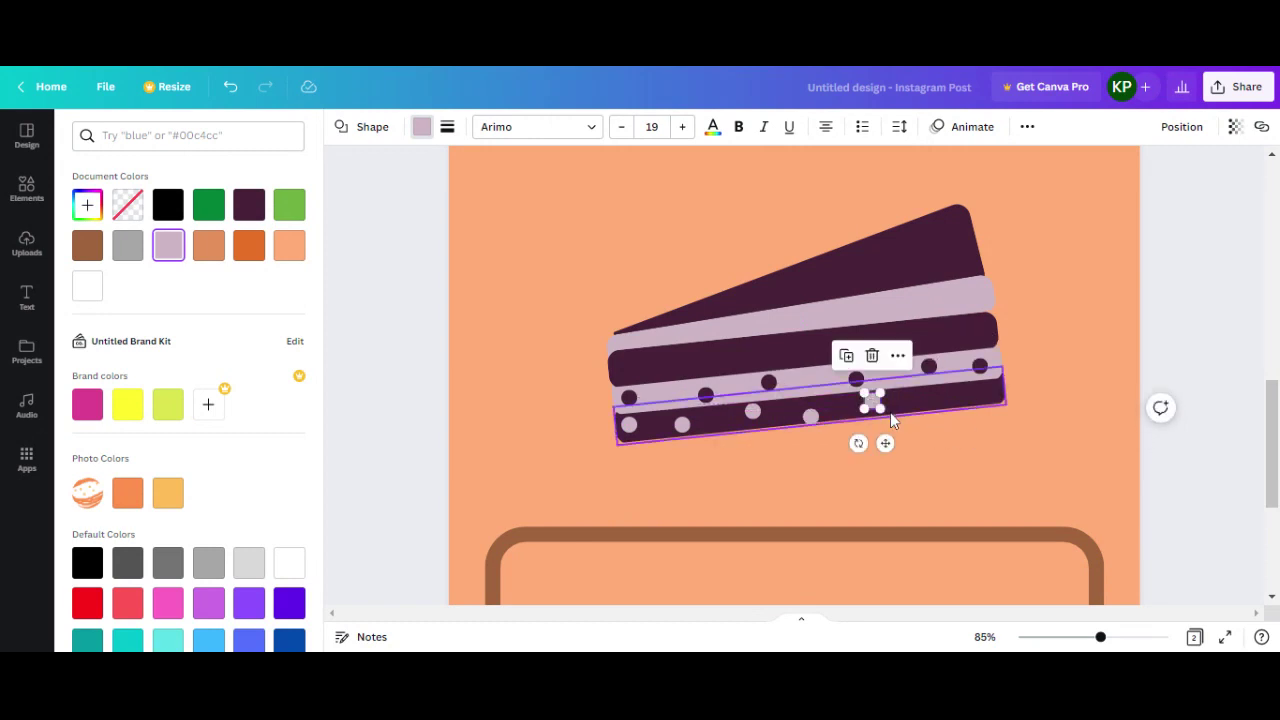
left_click_drag(914, 440, 1003, 432)
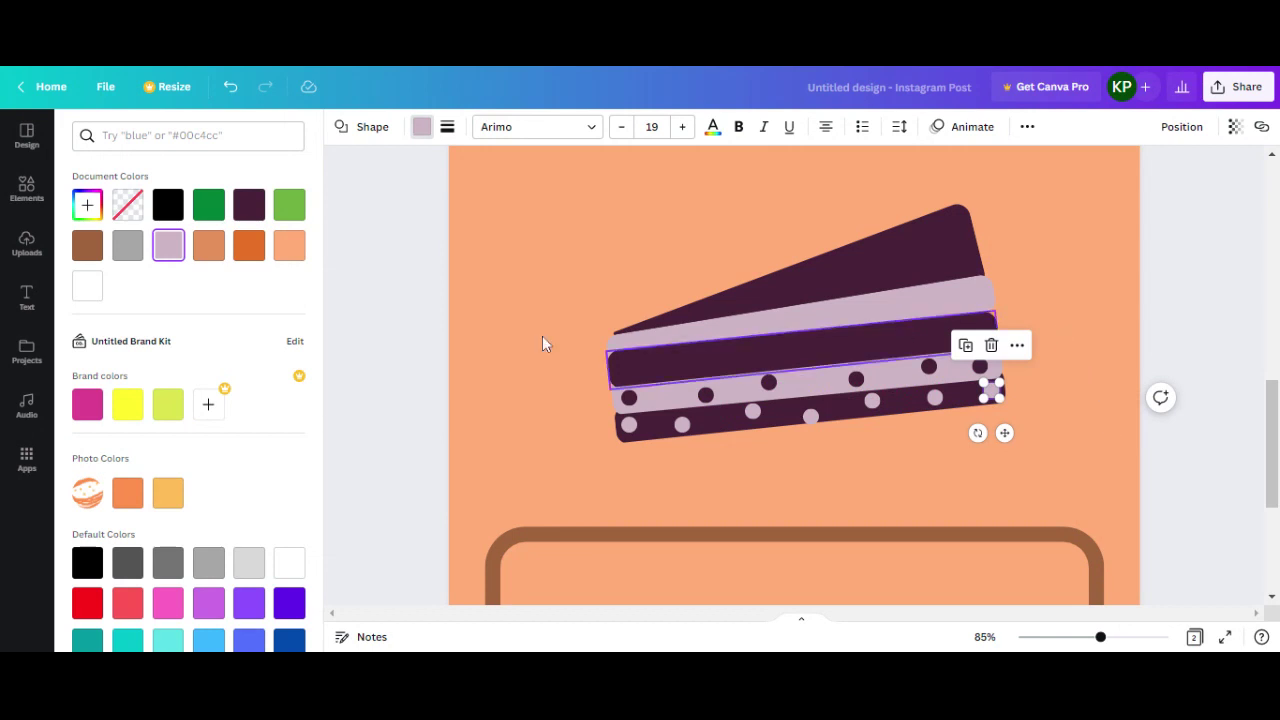
Add a square and shrink it into a thin bar about 12 by 42
left_click(28, 190)
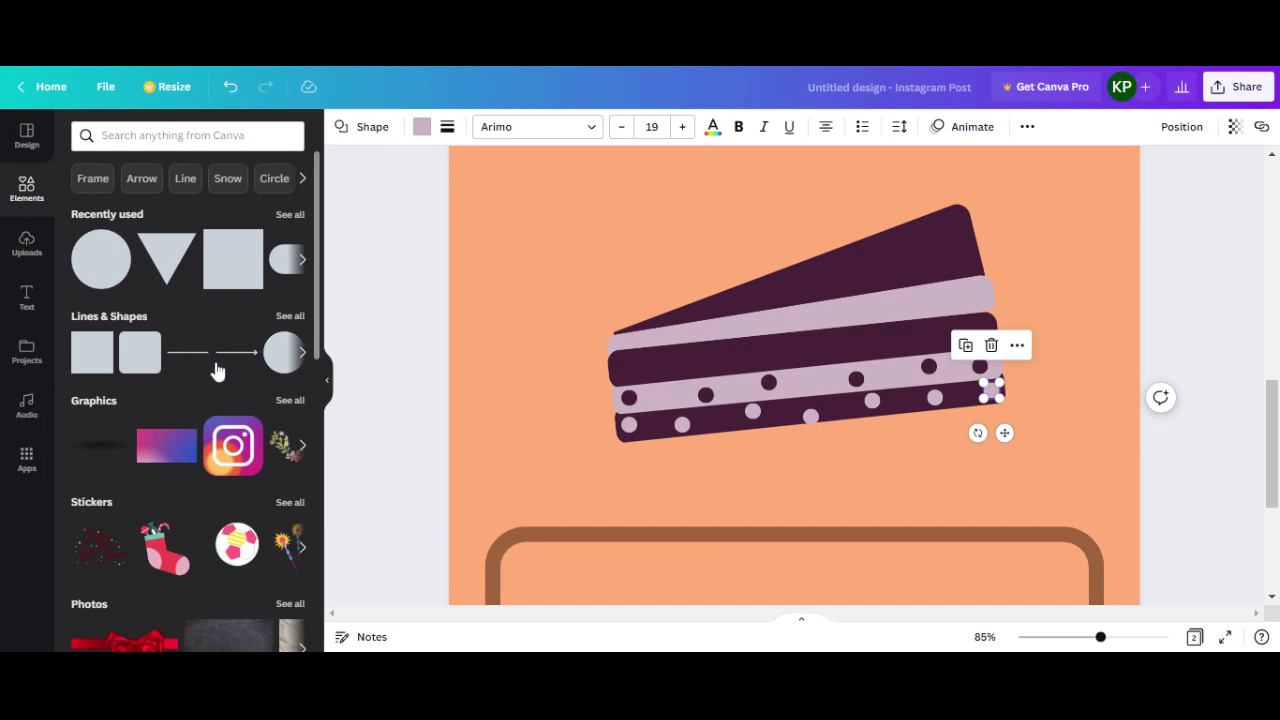
left_click(292, 320)
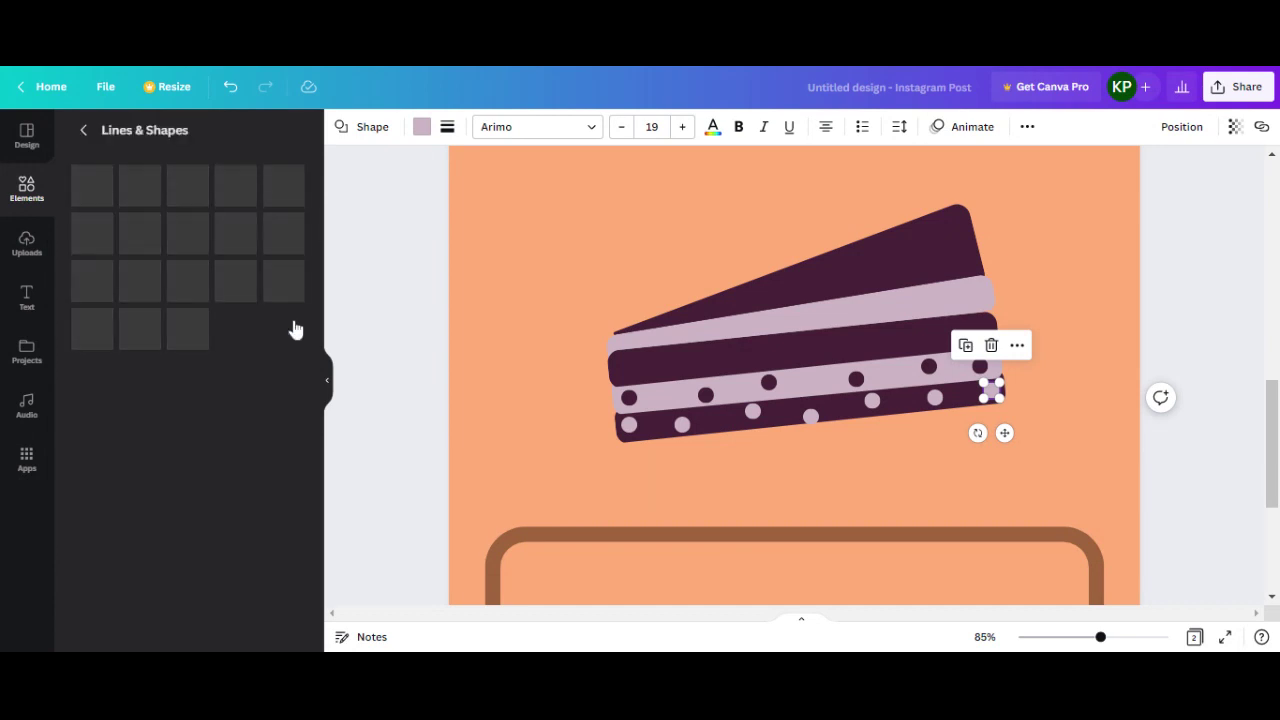
left_click(100, 380)
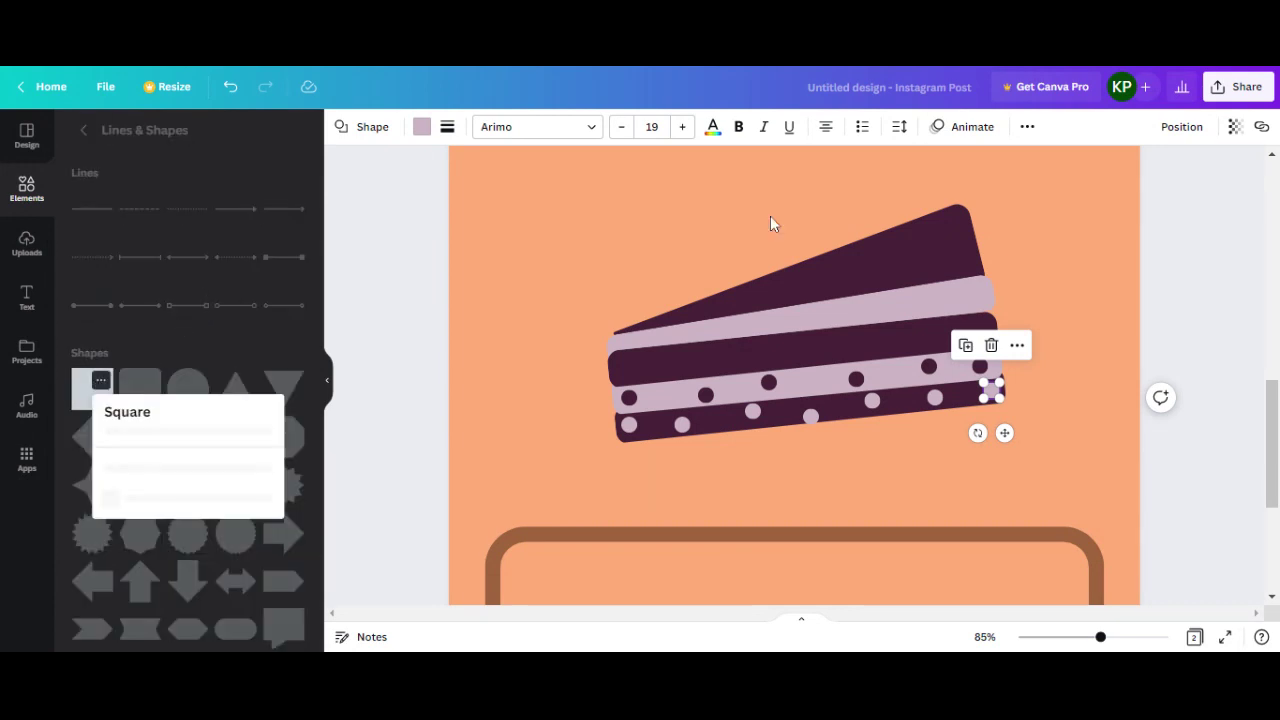
left_click(100, 380)
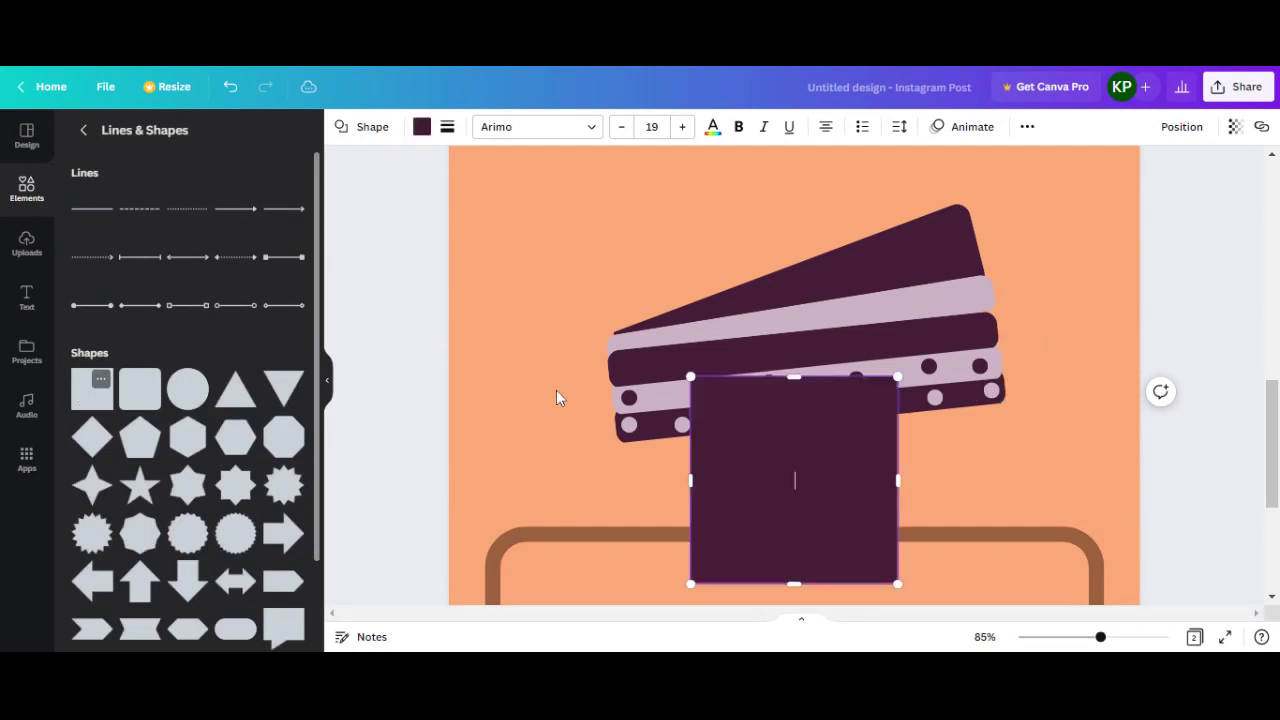
left_click_drag(842, 476, 704, 478)
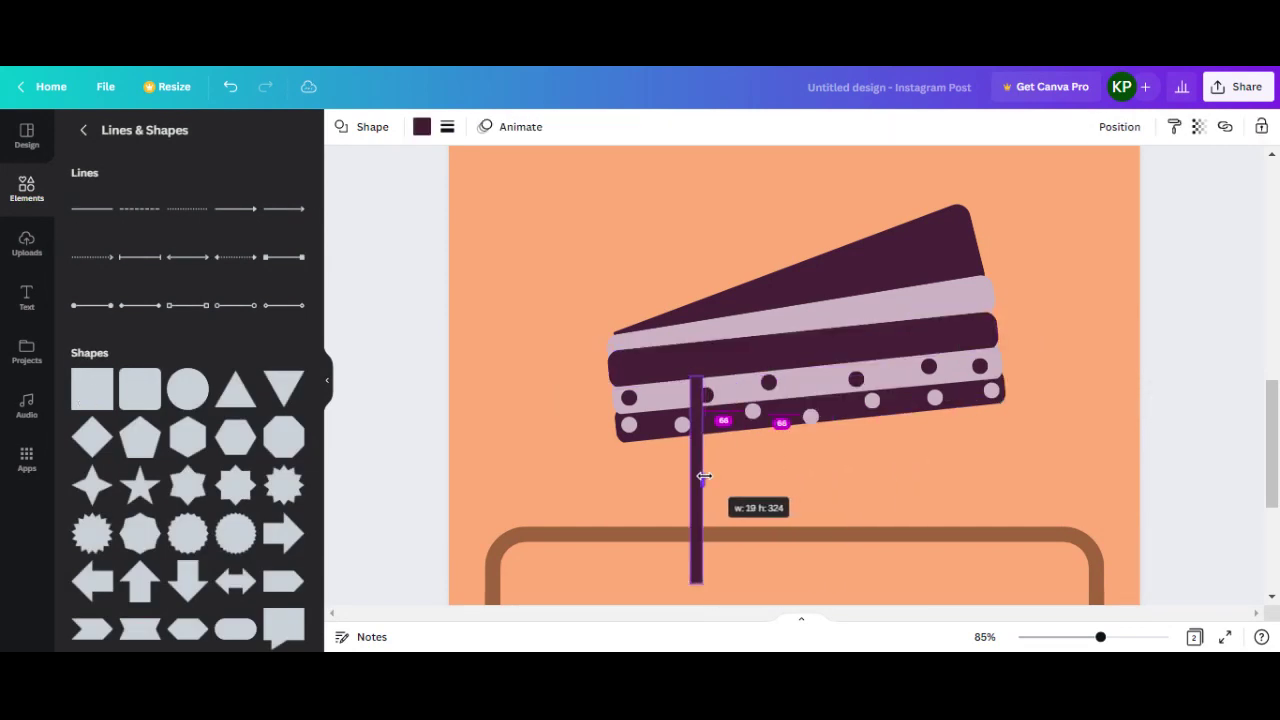
mouse_move(701, 380)
left_mouse_down()
mouse_move(700, 560)
mouse_move(532, 307)
left_mouse_up()
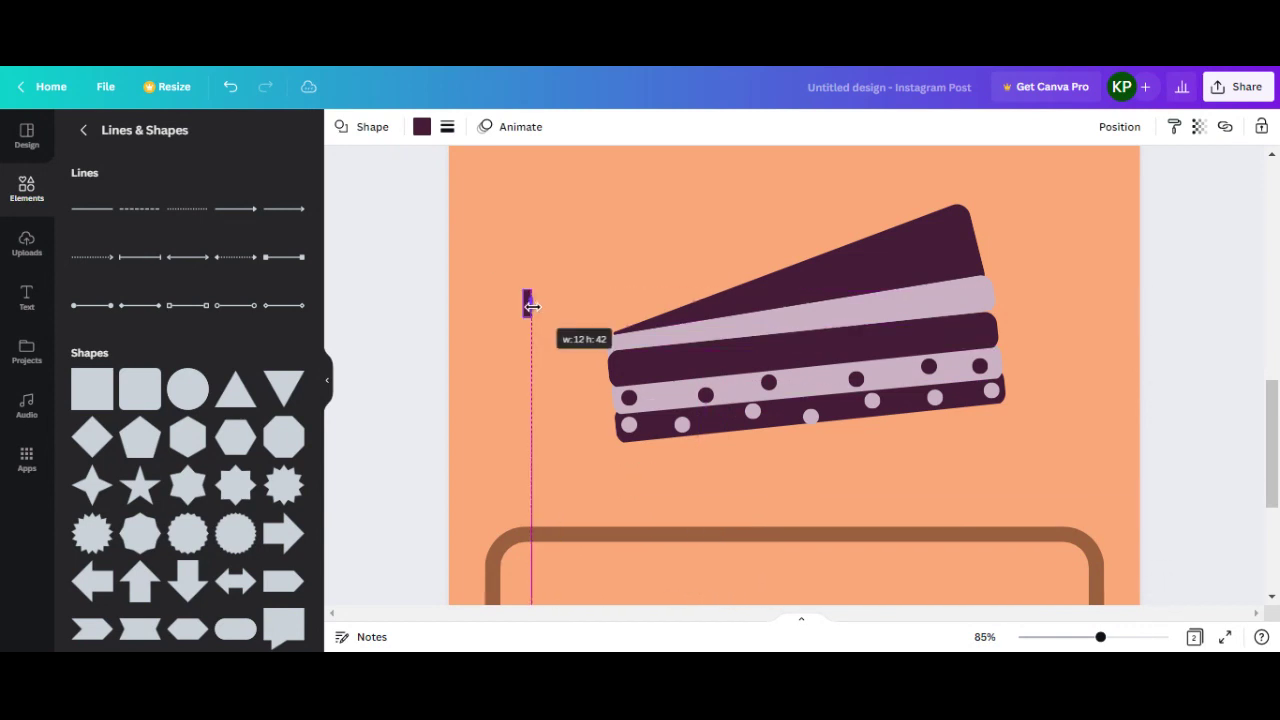
Give the small bar 16 corner rounding in the border style options
left_click(447, 126)
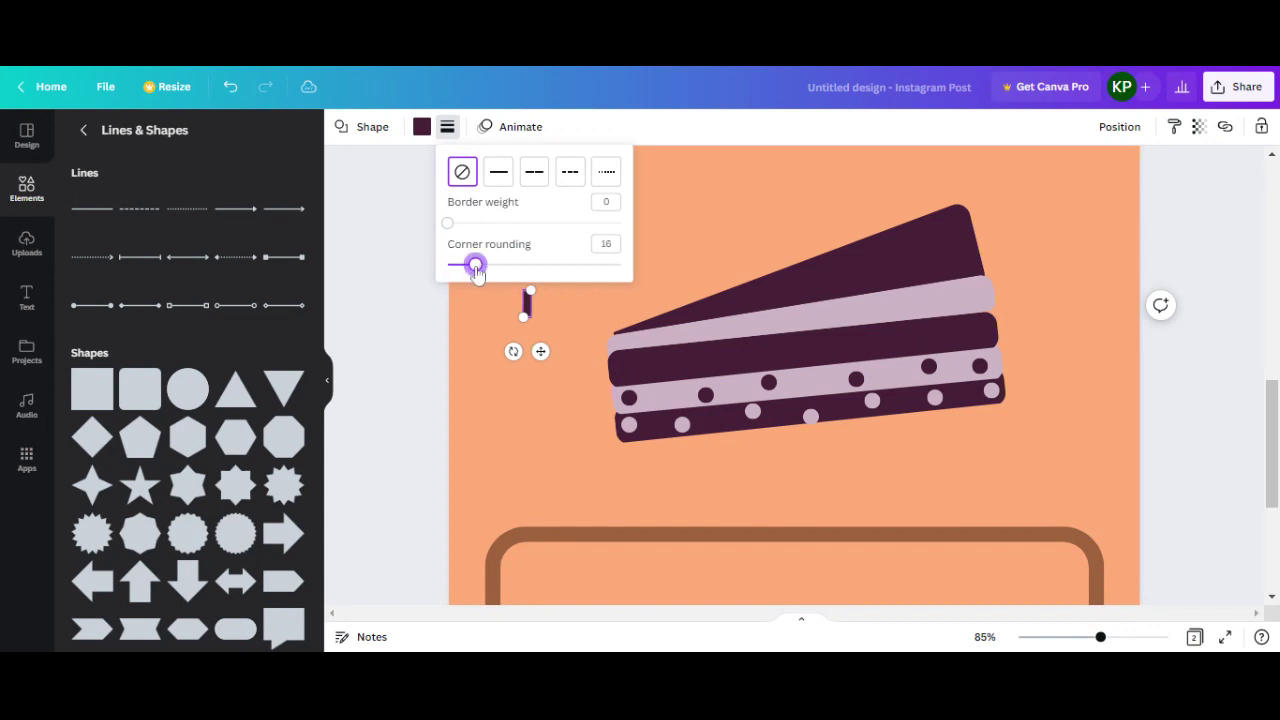
left_click(572, 325)
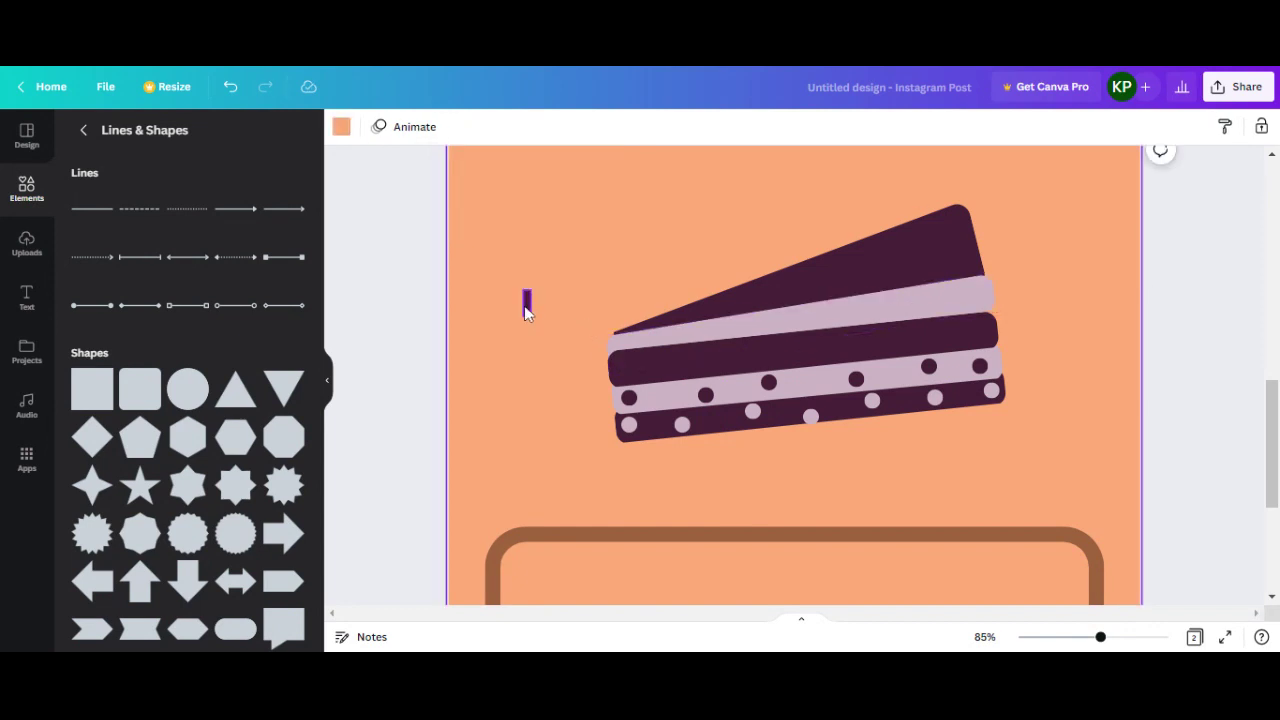
left_click(525, 307)
left_click(421, 128)
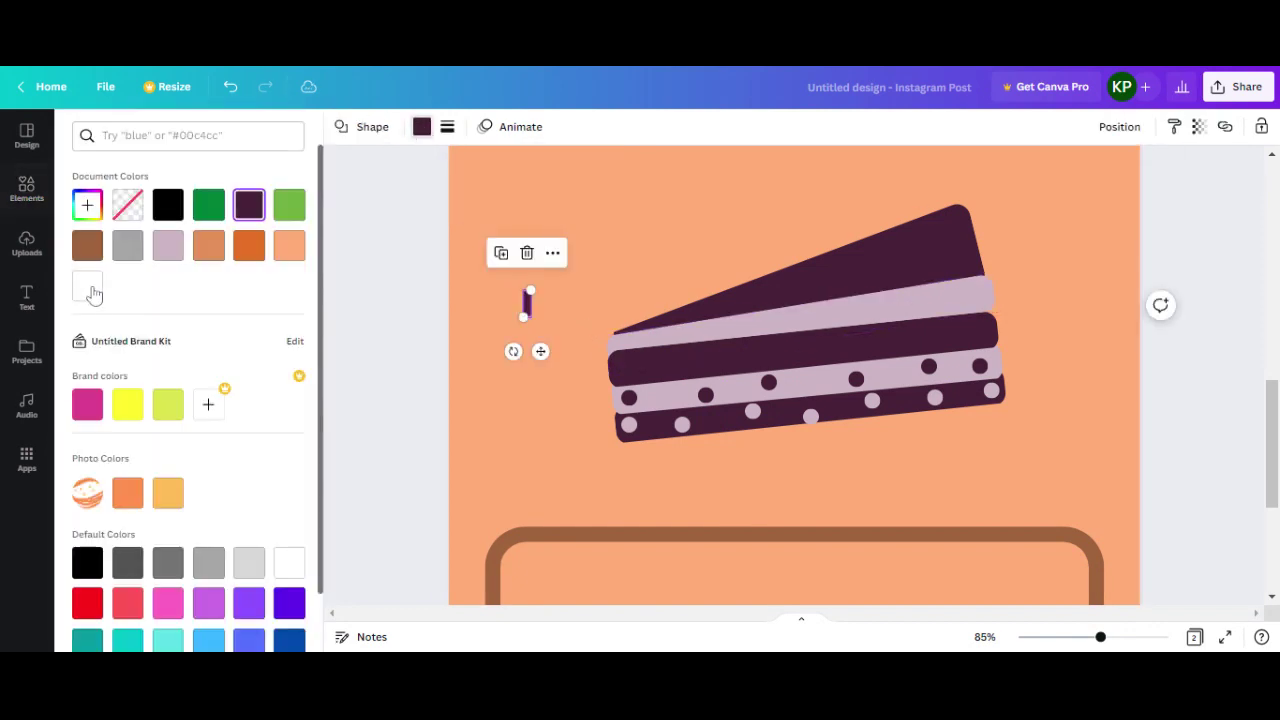
Colour the bar light mauve, then place and tilt it as sprinkles on the plum cake top
left_click(164, 250)
left_click_drag(541, 353, 967, 287)
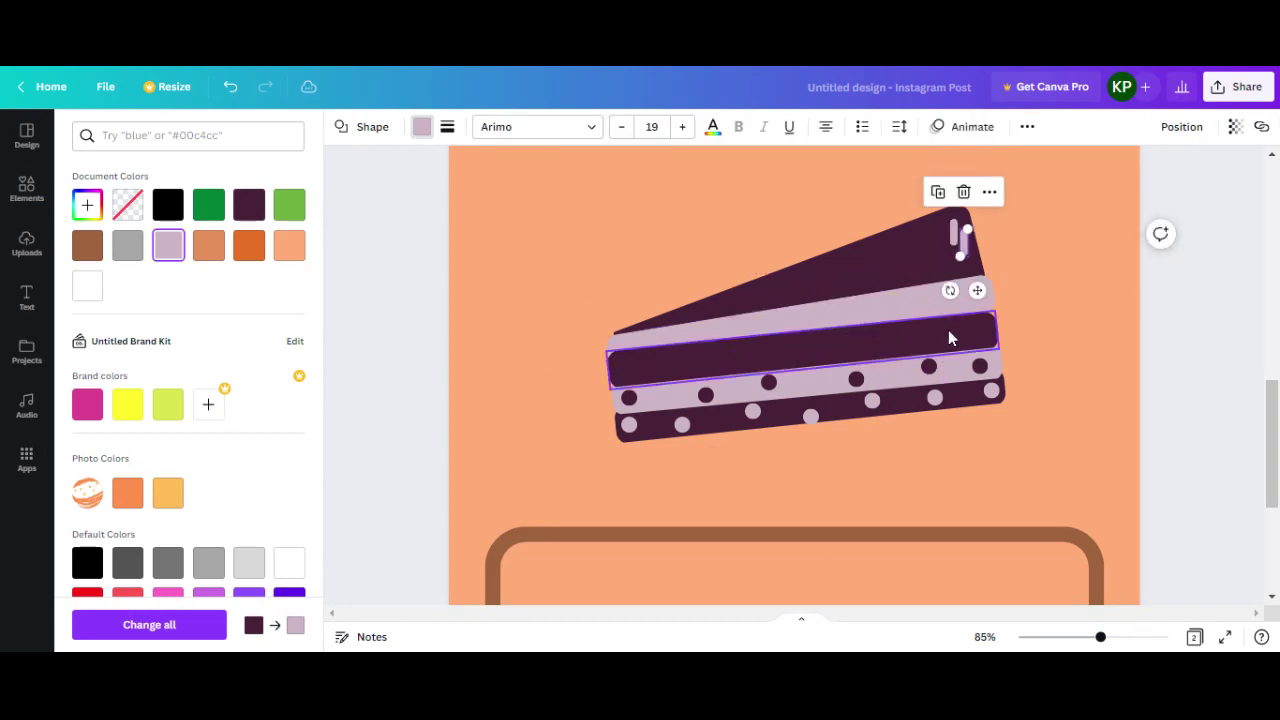
mouse_move(983, 293)
left_mouse_down()
mouse_move(921, 294)
mouse_move(843, 263)
mouse_move(804, 298)
left_mouse_up()
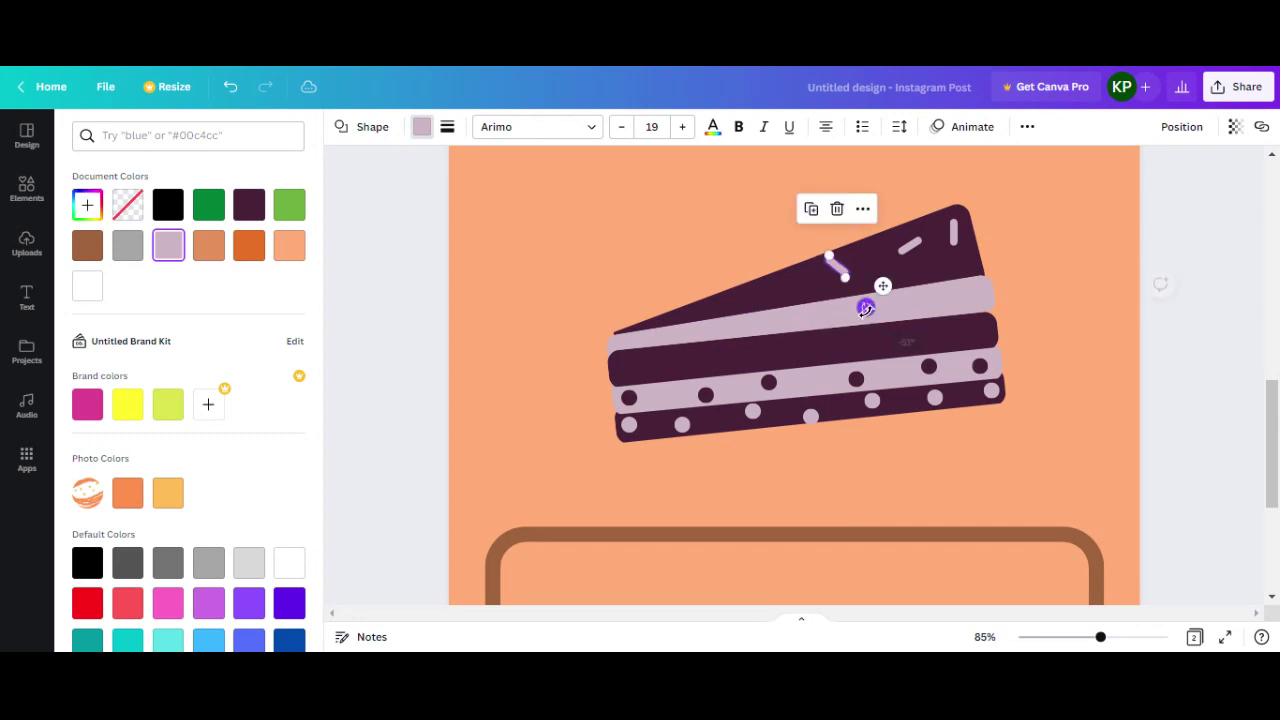
left_click_drag(883, 287, 921, 293)
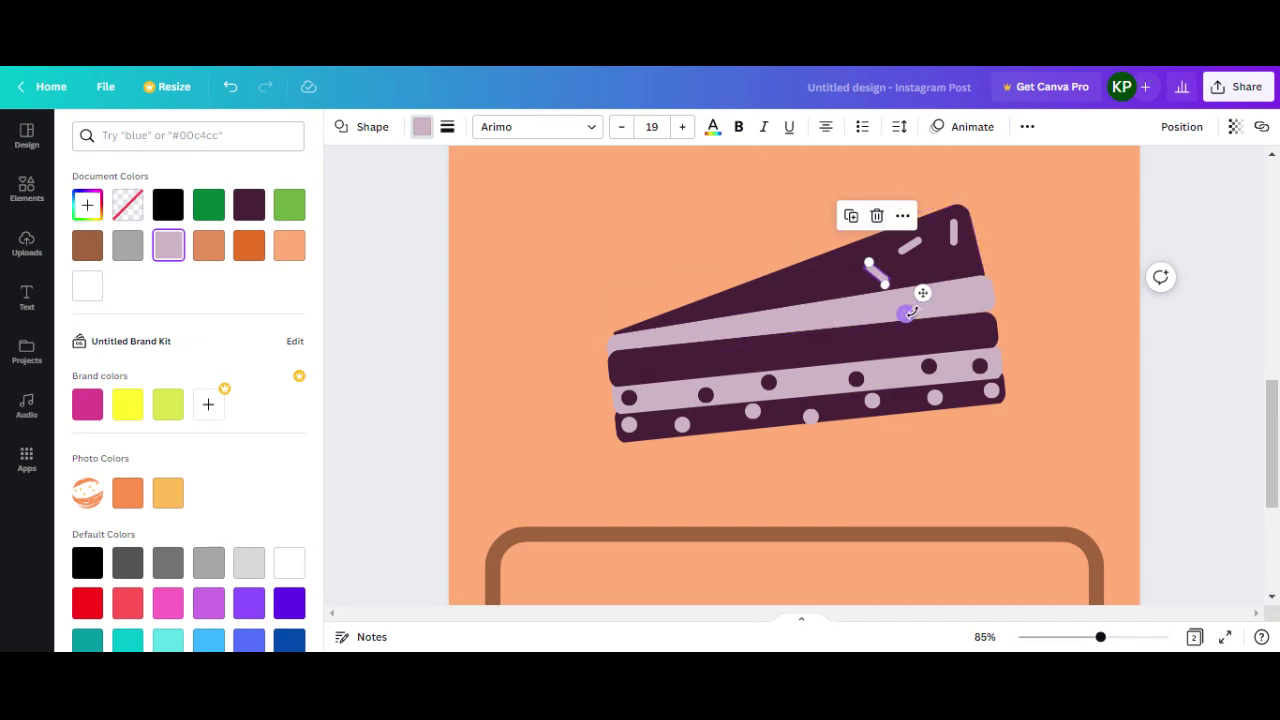
mouse_move(923, 291)
left_mouse_down()
mouse_move(817, 327)
mouse_move(745, 336)
mouse_move(724, 318)
mouse_move(766, 334)
mouse_move(701, 331)
left_mouse_up()
Duplicate a light dot and place two copies on the cake top
left_click(683, 426)
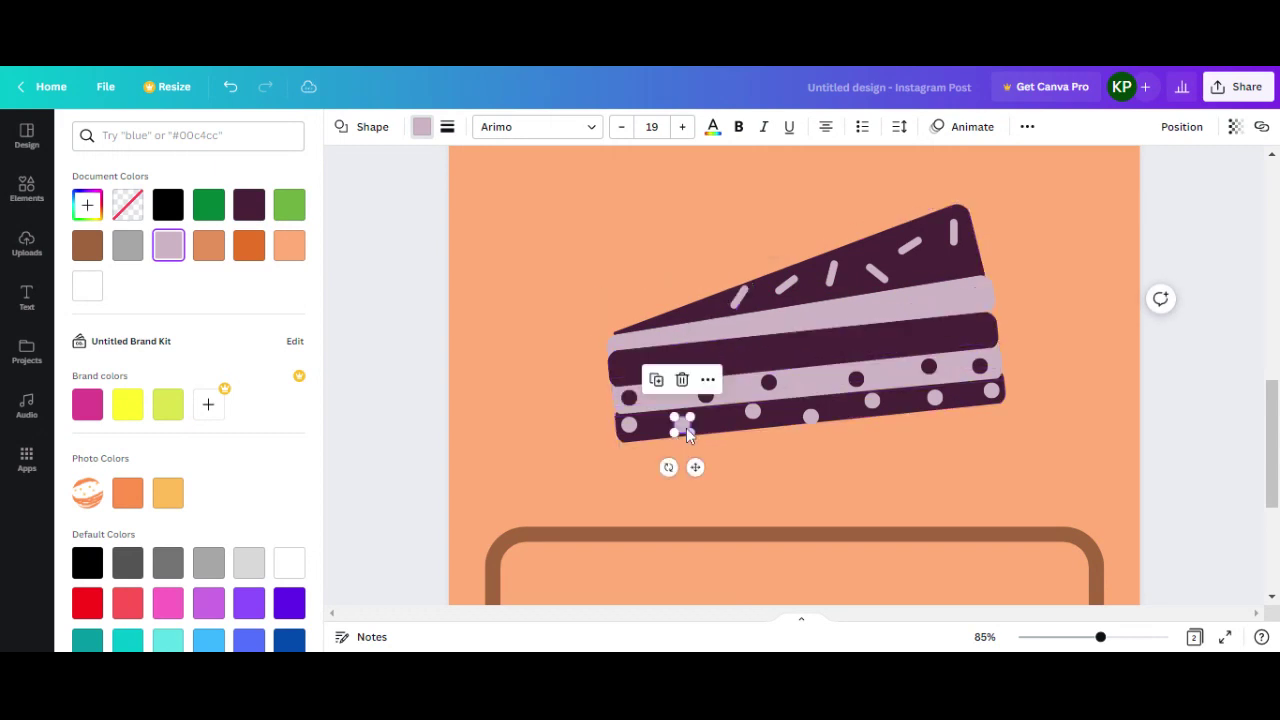
mouse_move(686, 427)
left_mouse_down()
mouse_move(696, 437)
mouse_move(720, 322)
left_mouse_up()
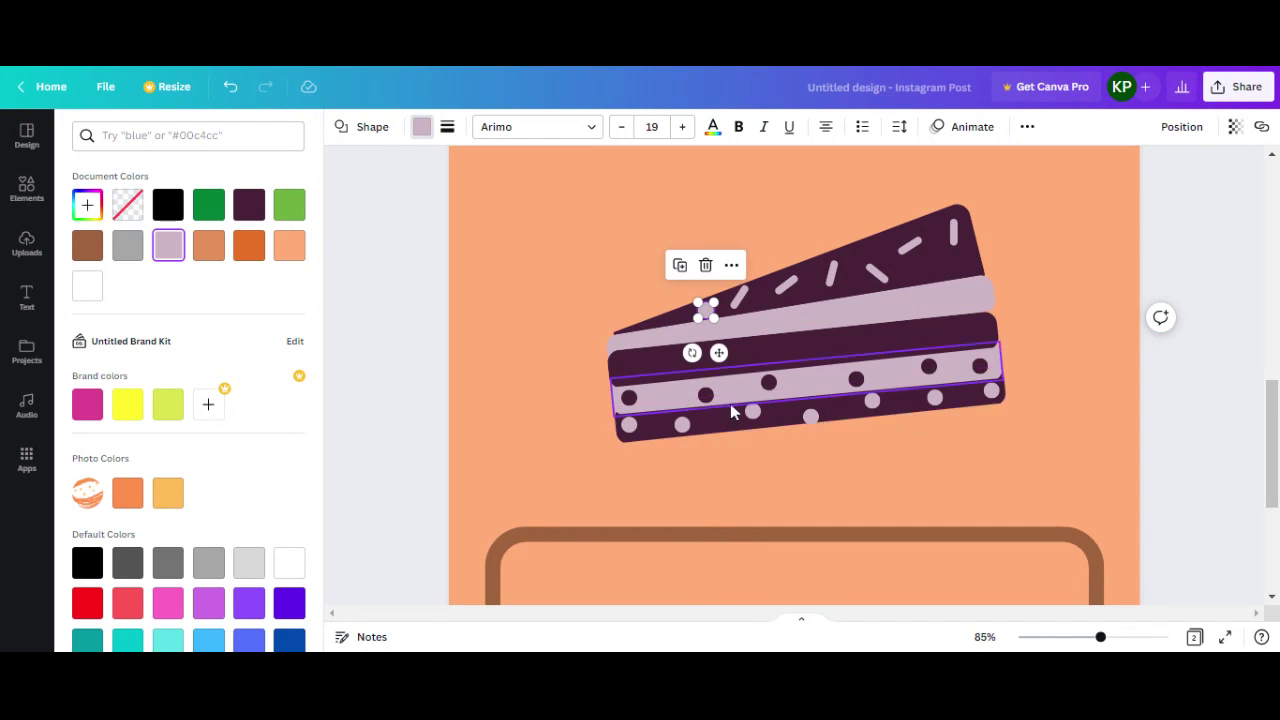
key("ctrl+d")
mouse_move(727, 357)
left_mouse_down()
mouse_move(856, 333)
mouse_move(880, 303)
mouse_move(870, 300)
mouse_move(960, 318)
mouse_move(828, 328)
mouse_move(806, 291)
left_mouse_up()
key("ctrl+d")
left_click(894, 322)
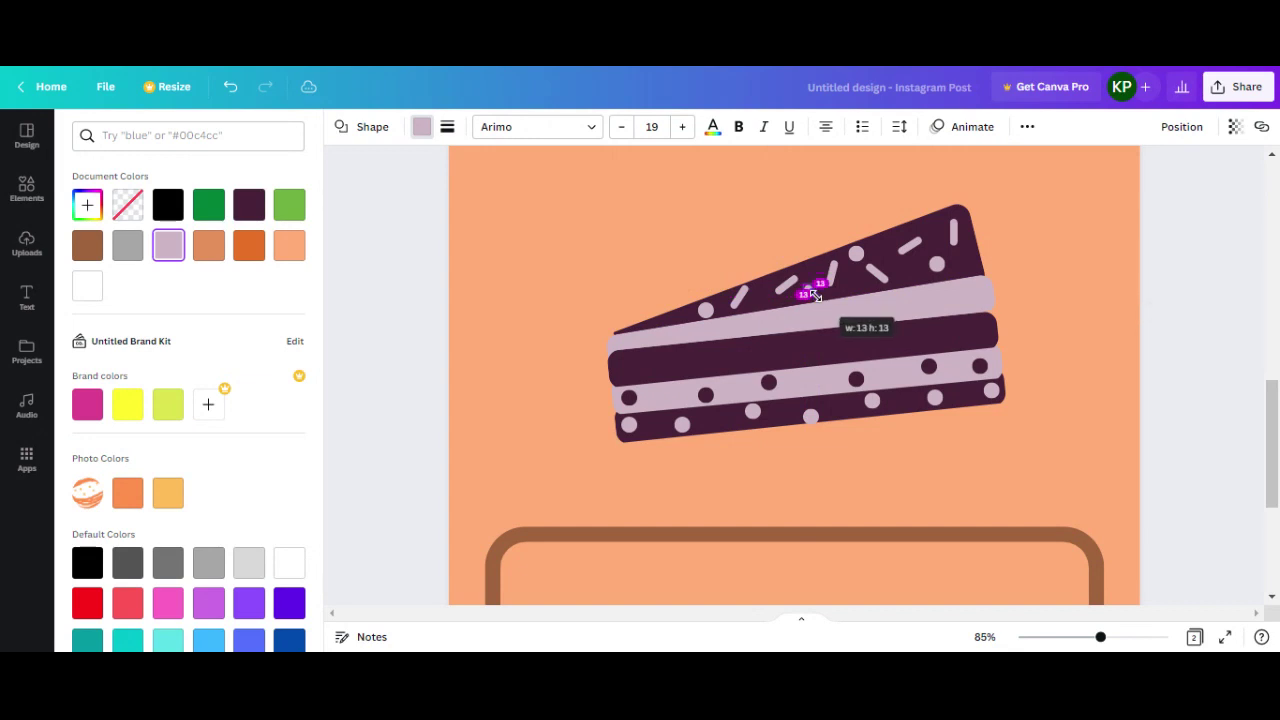
Shrink the top dots to 13×13 and arrange them among the sprinkles
left_click(855, 256)
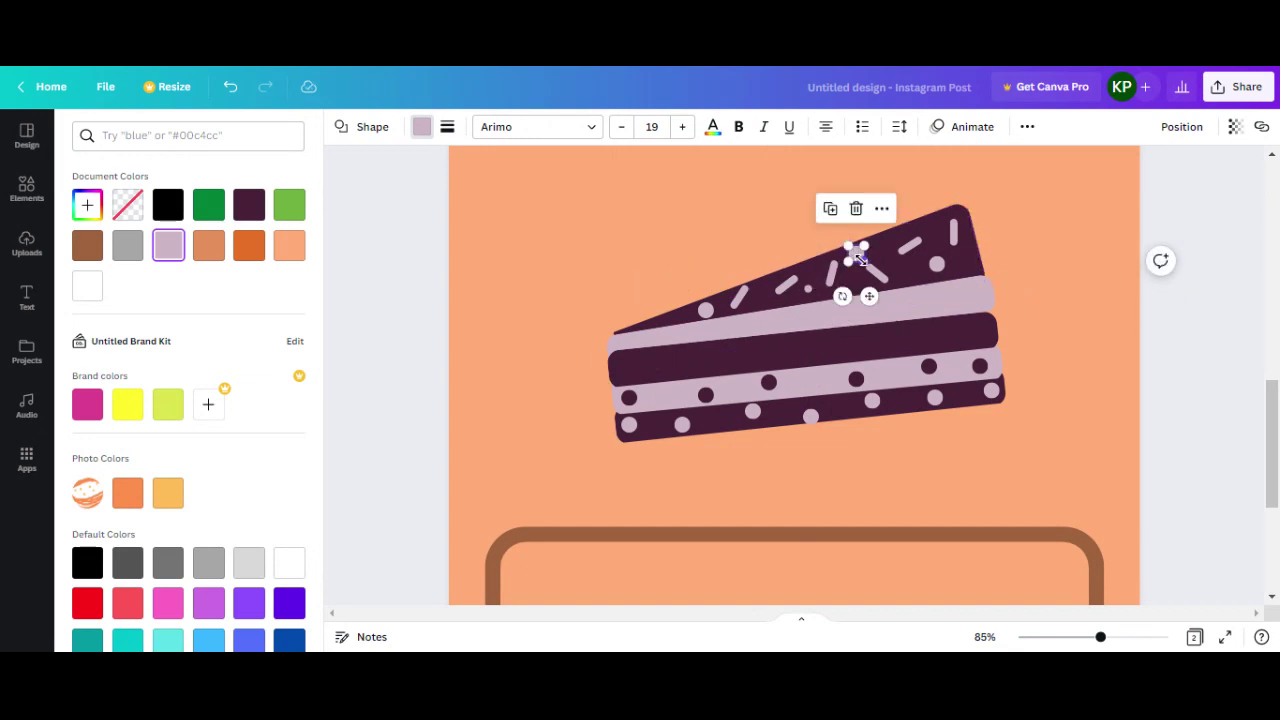
left_click_drag(855, 259, 858, 258)
left_click(934, 263)
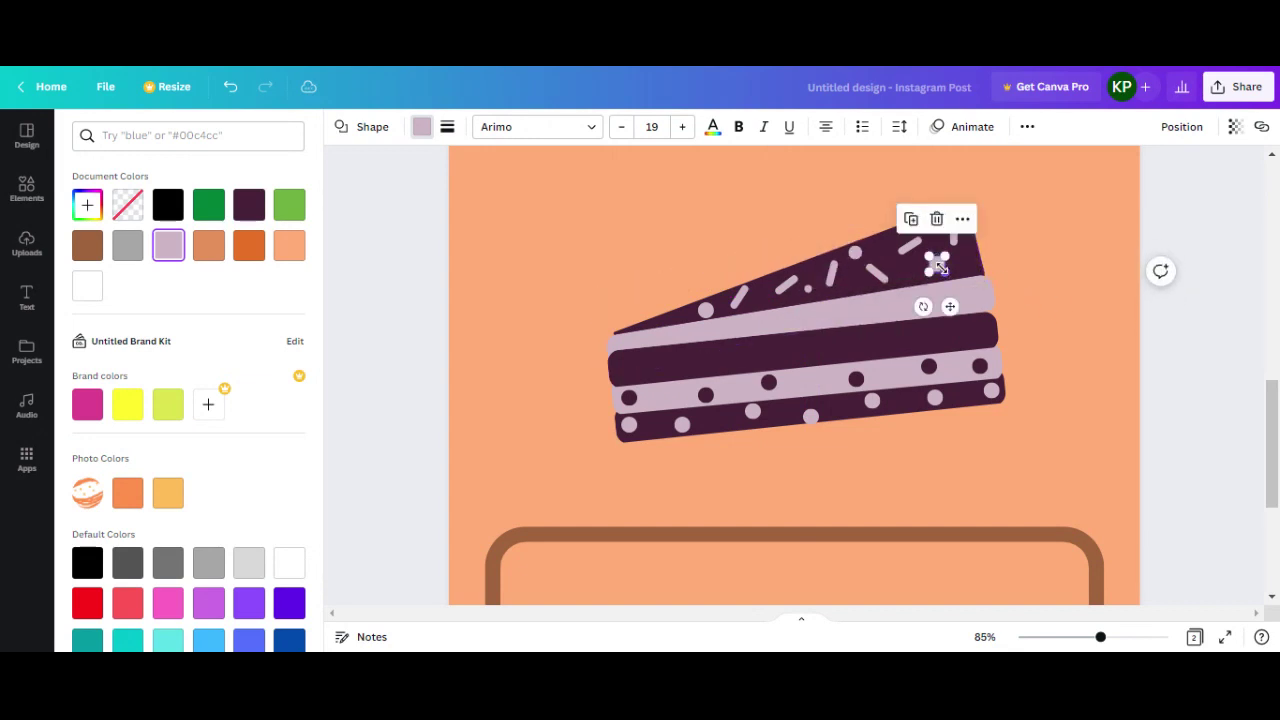
left_click_drag(936, 263, 937, 265)
left_click(818, 304)
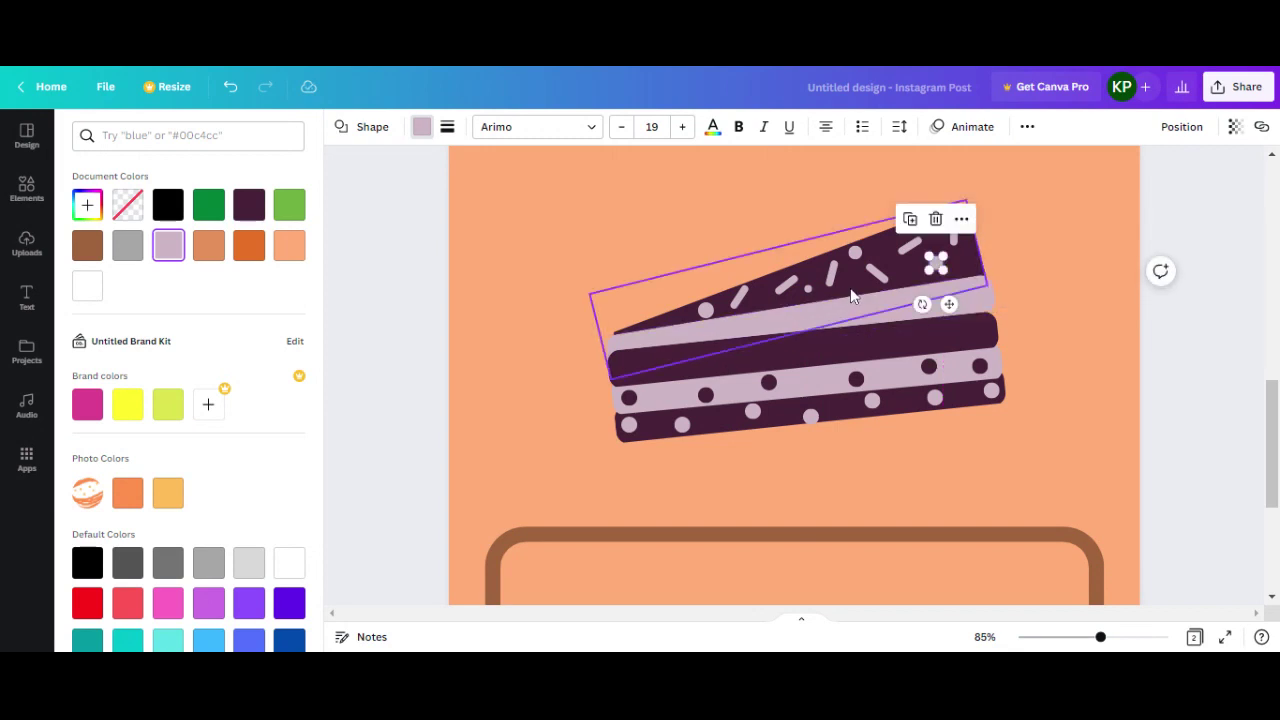
left_click(956, 265)
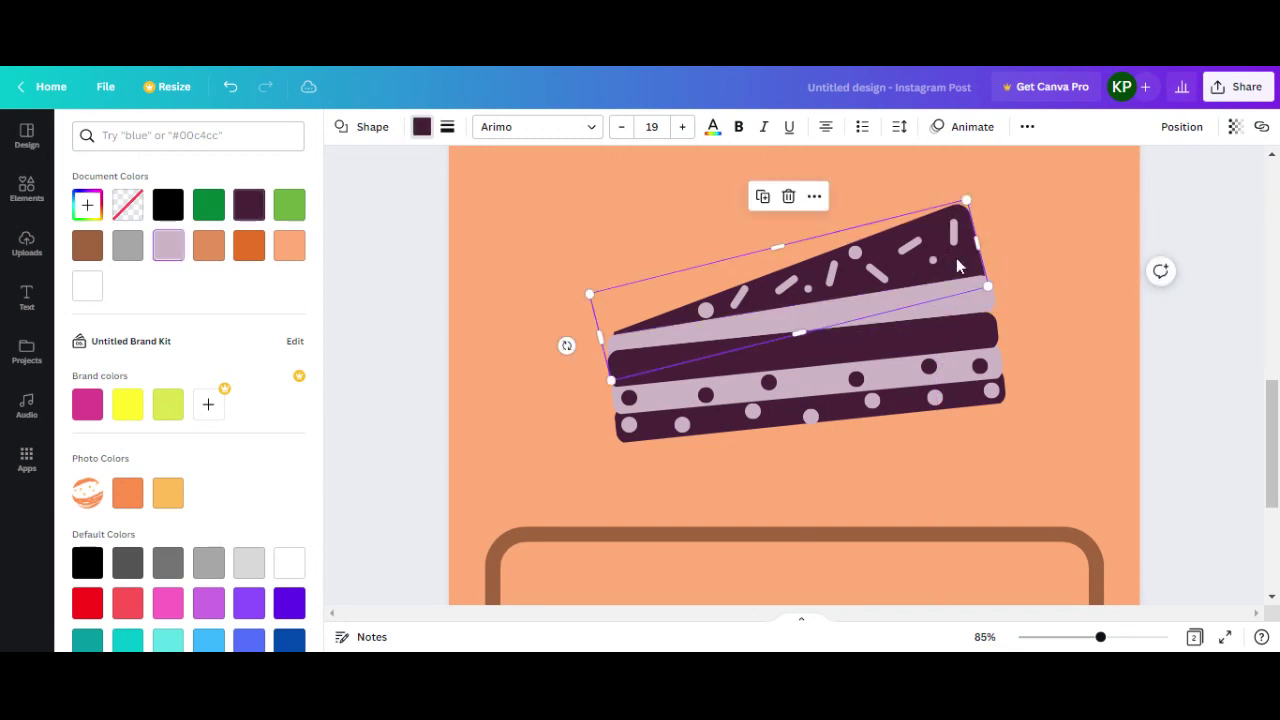
left_click(853, 250)
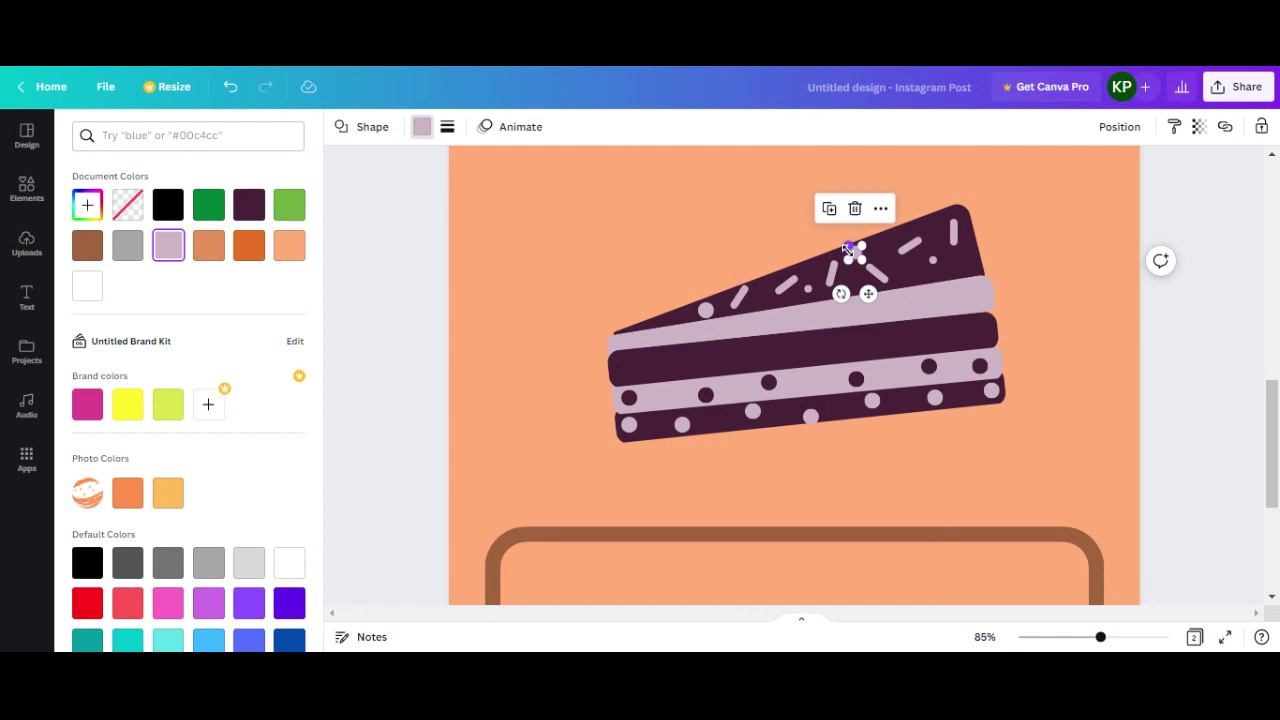
left_click(706, 310)
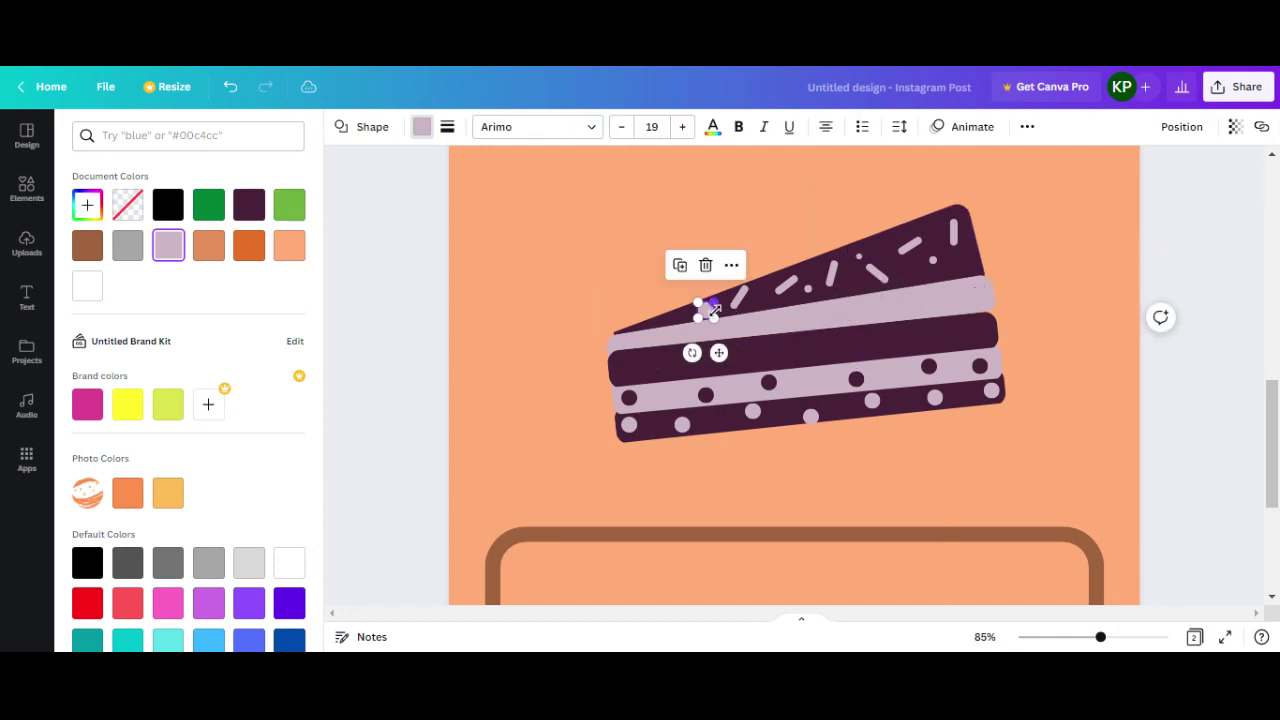
left_click(932, 262)
left_click_drag(932, 262, 985, 298)
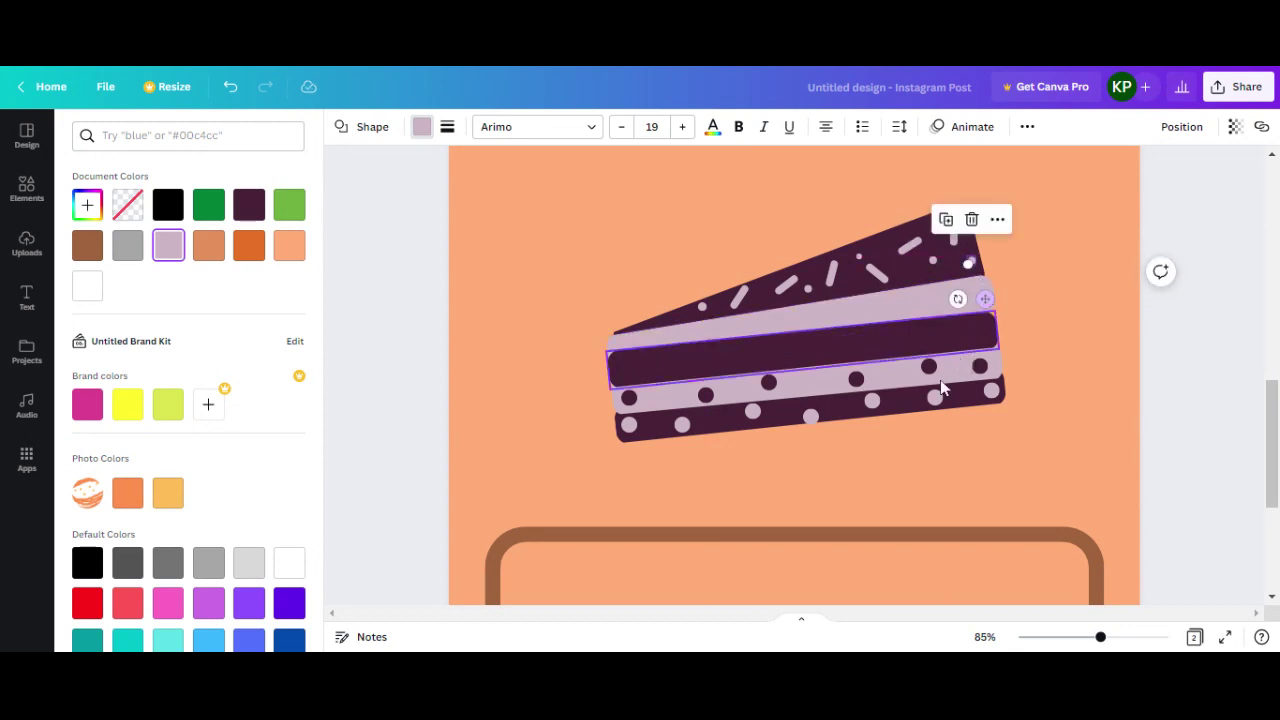
Copy a dark plum dot from the lower stripe and space several dots along the upper lilac stripe
left_click(770, 389)
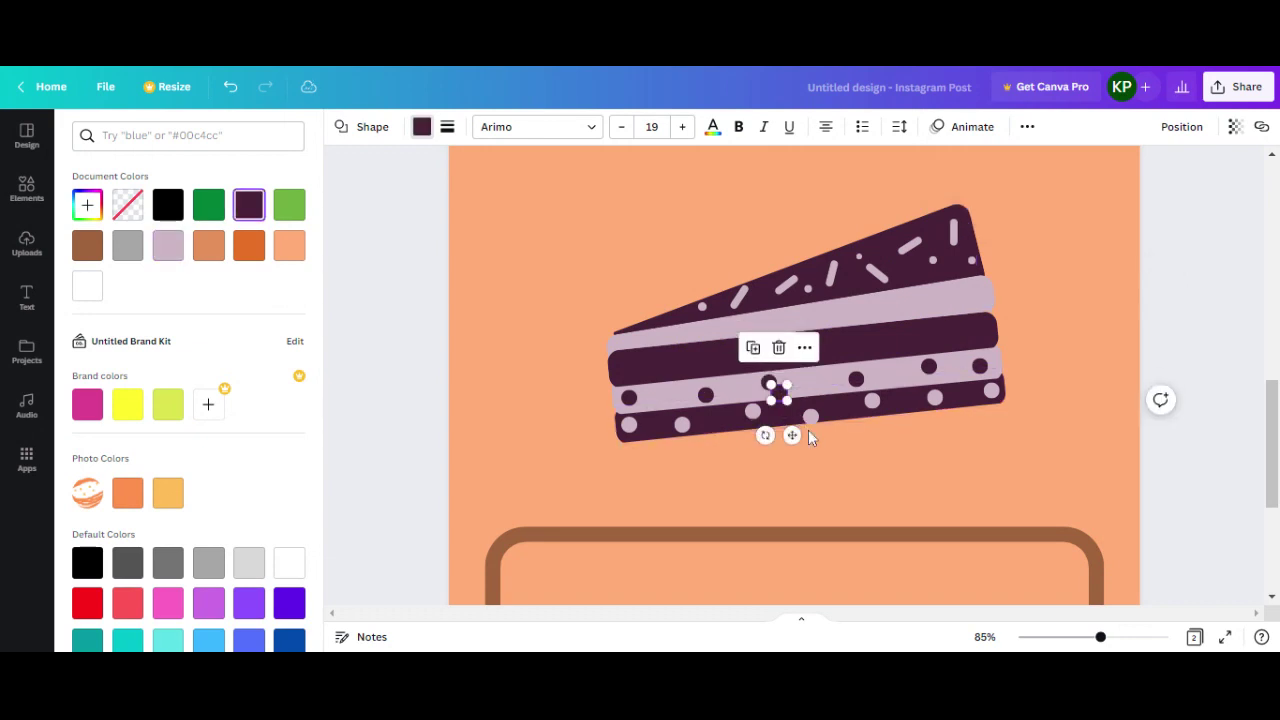
left_click_drag(782, 424, 990, 334)
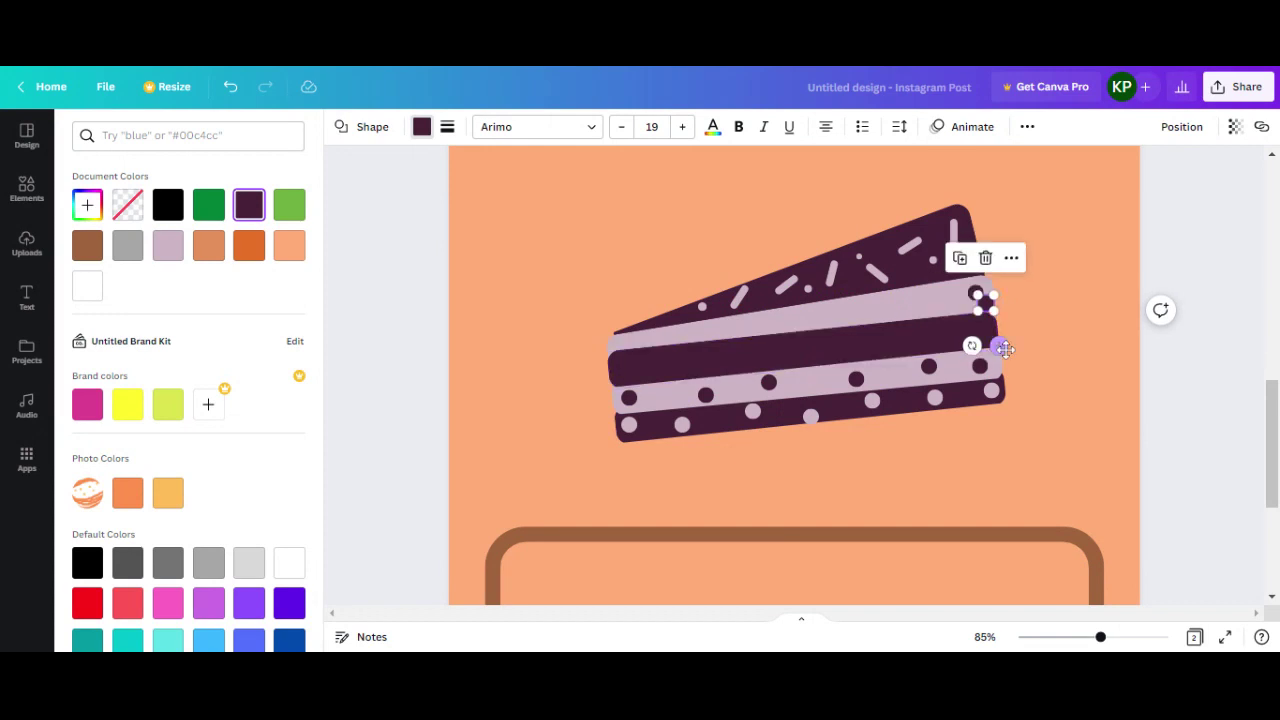
left_click(933, 322)
left_click(916, 300)
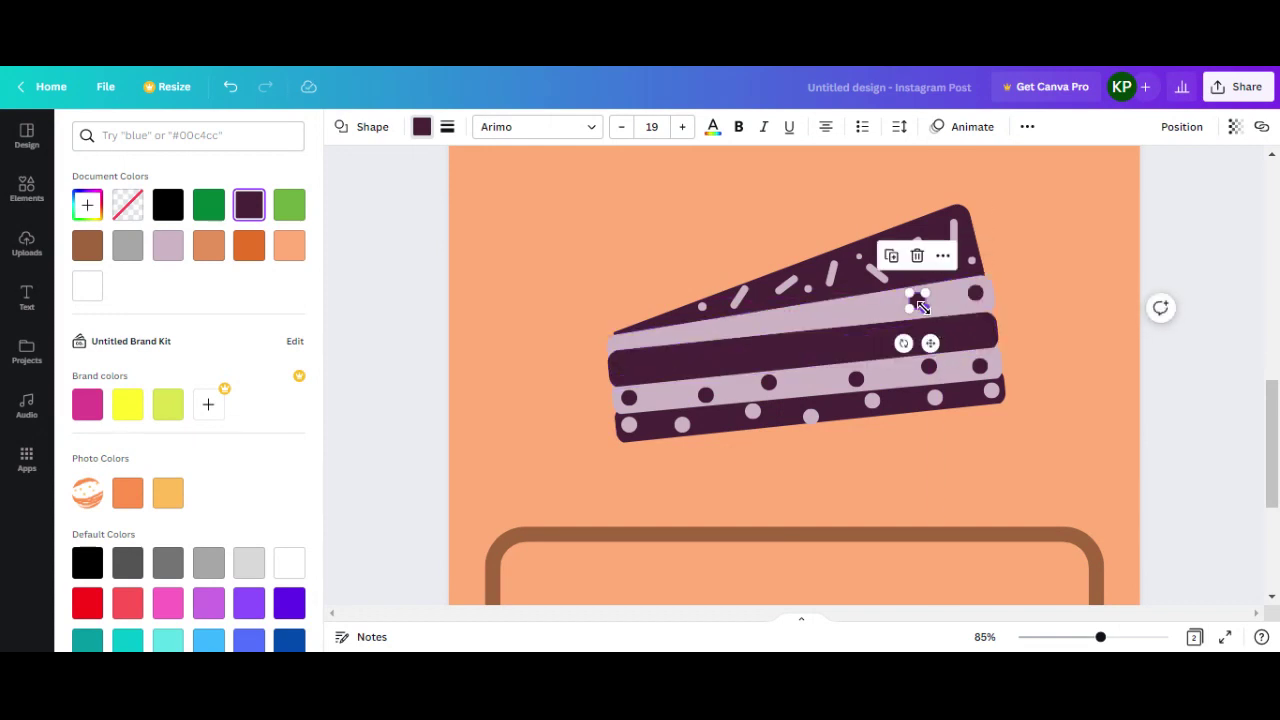
mouse_move(928, 339)
left_mouse_down()
mouse_move(957, 349)
mouse_move(783, 364)
left_mouse_up()
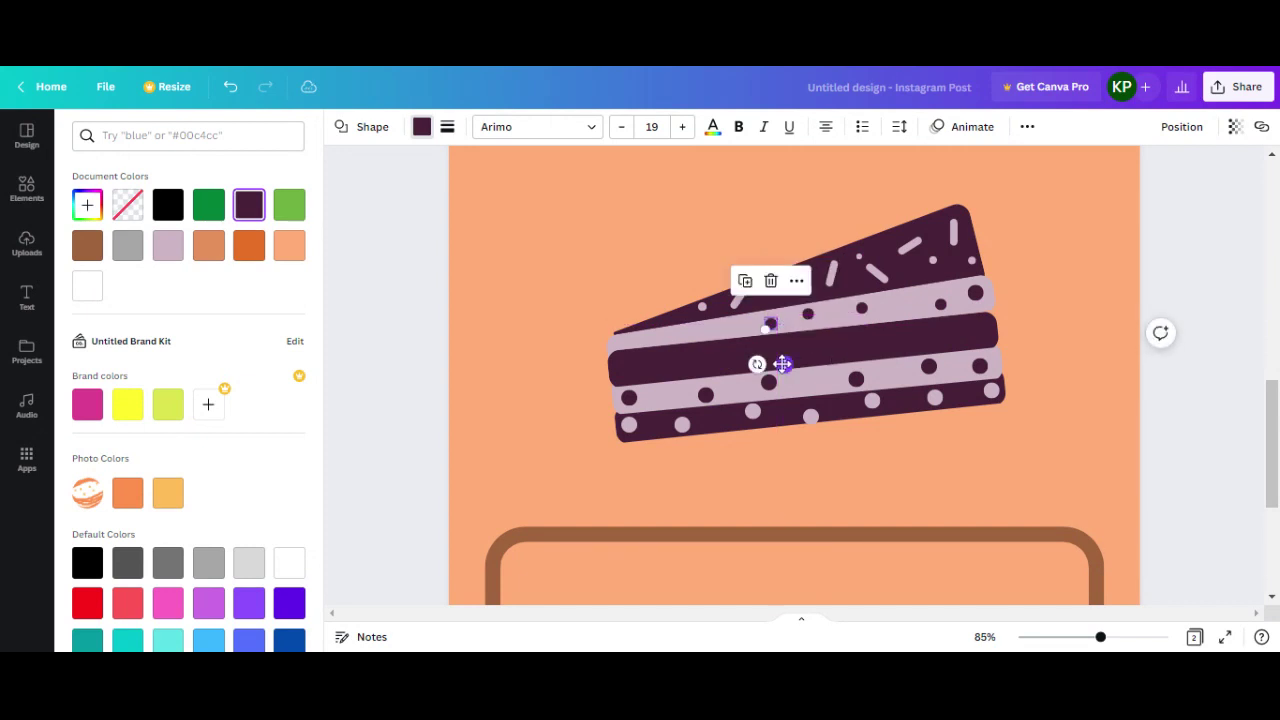
mouse_move(785, 364)
left_mouse_down()
mouse_move(623, 377)
mouse_move(893, 310)
mouse_move(778, 326)
mouse_move(849, 318)
left_mouse_up()
mouse_move(745, 334)
left_mouse_down()
mouse_move(779, 326)
mouse_move(760, 335)
mouse_move(764, 323)
left_mouse_up()
left_click(858, 316)
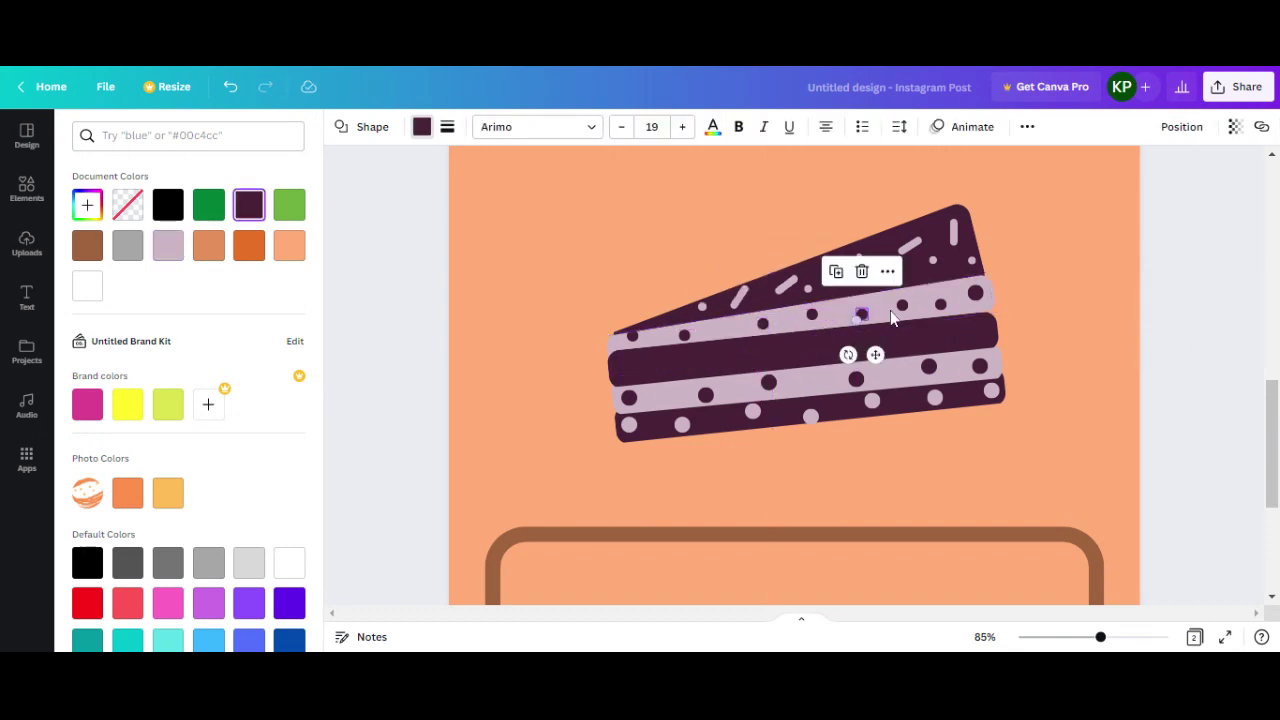
mouse_move(861, 316)
left_mouse_down()
mouse_move(635, 344)
mouse_move(697, 334)
left_mouse_up()
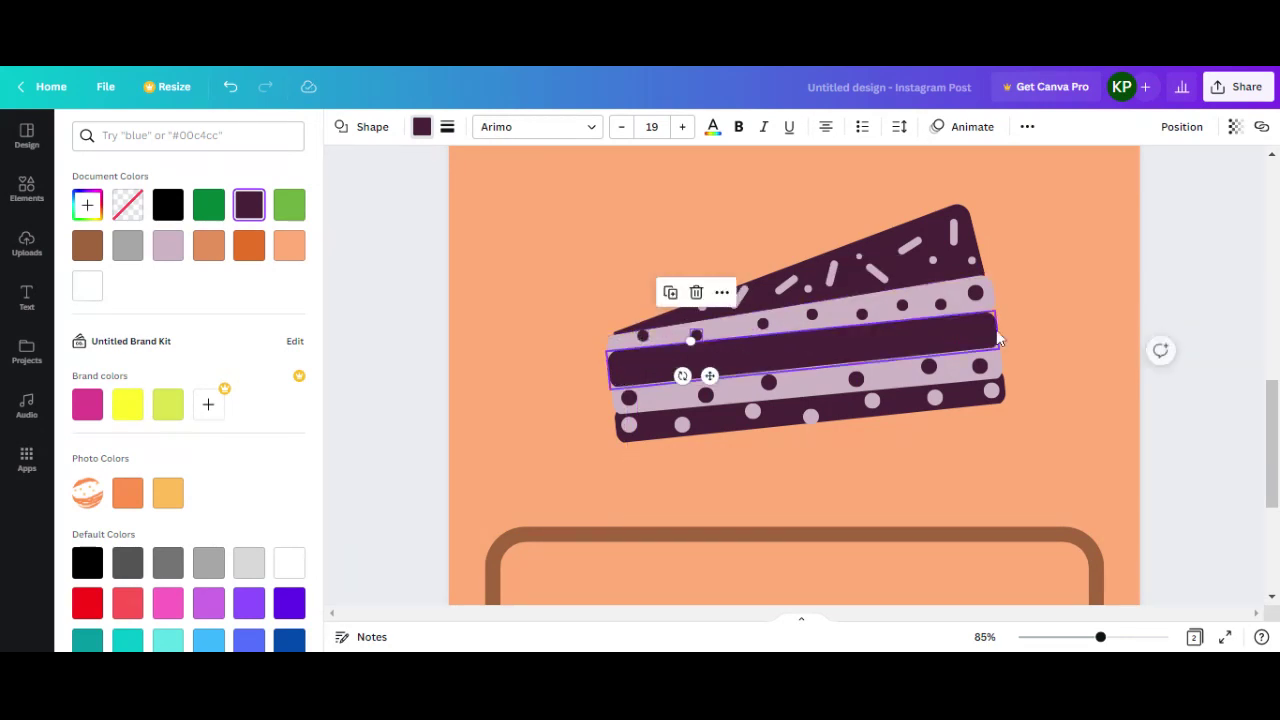
left_click(1044, 320)
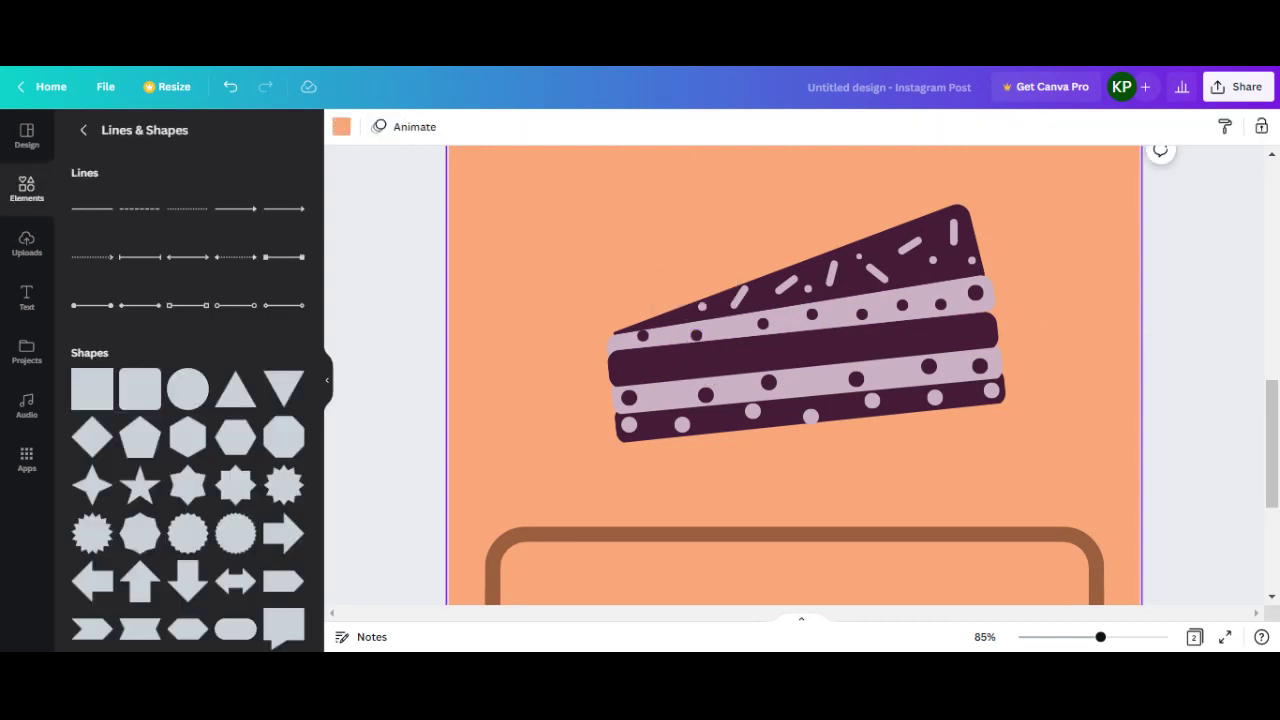
Group all the cake slice pieces into one element and move it slightly up and left
scroll(1058, 331, "down", 3)
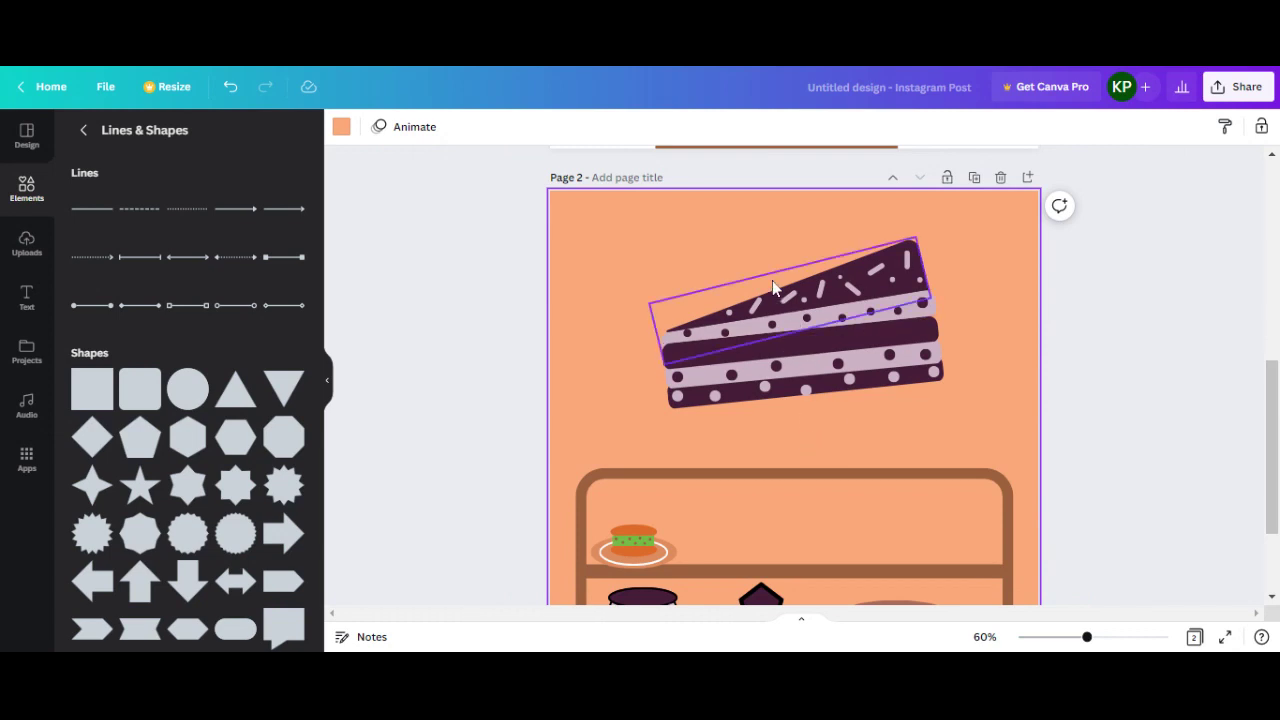
left_click_drag(601, 262, 978, 403)
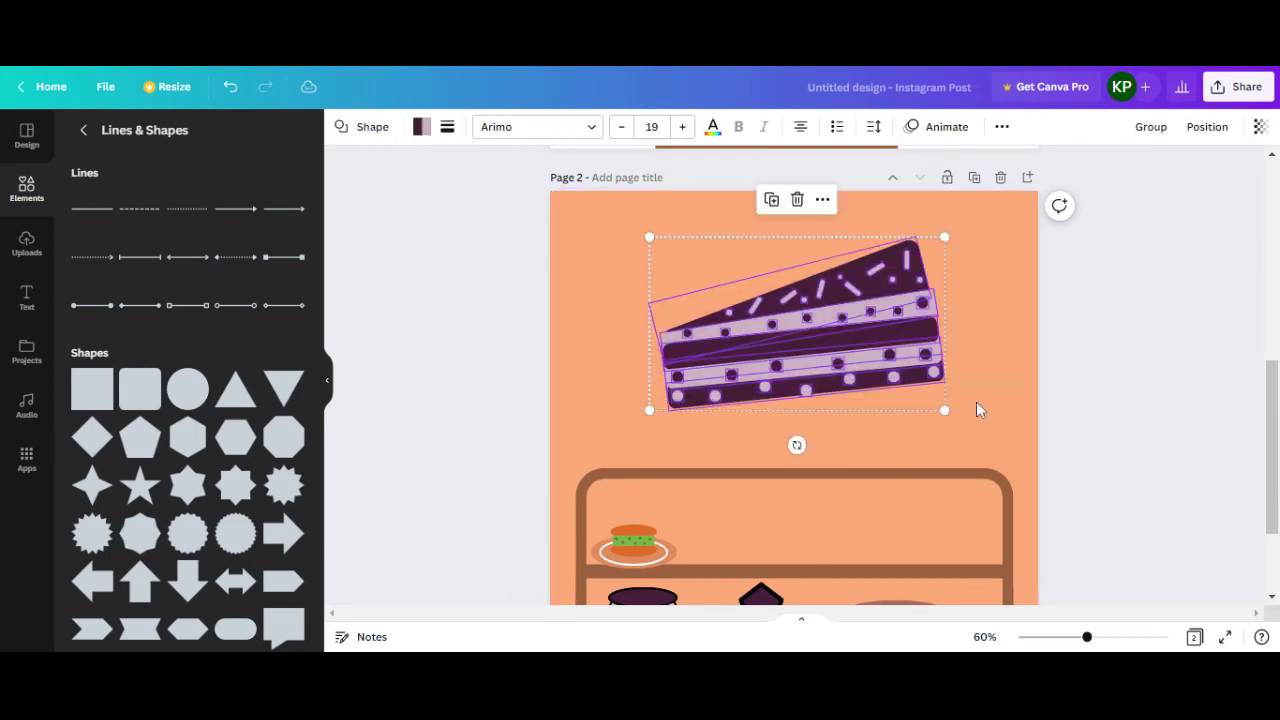
right_click(868, 331)
left_click(935, 490)
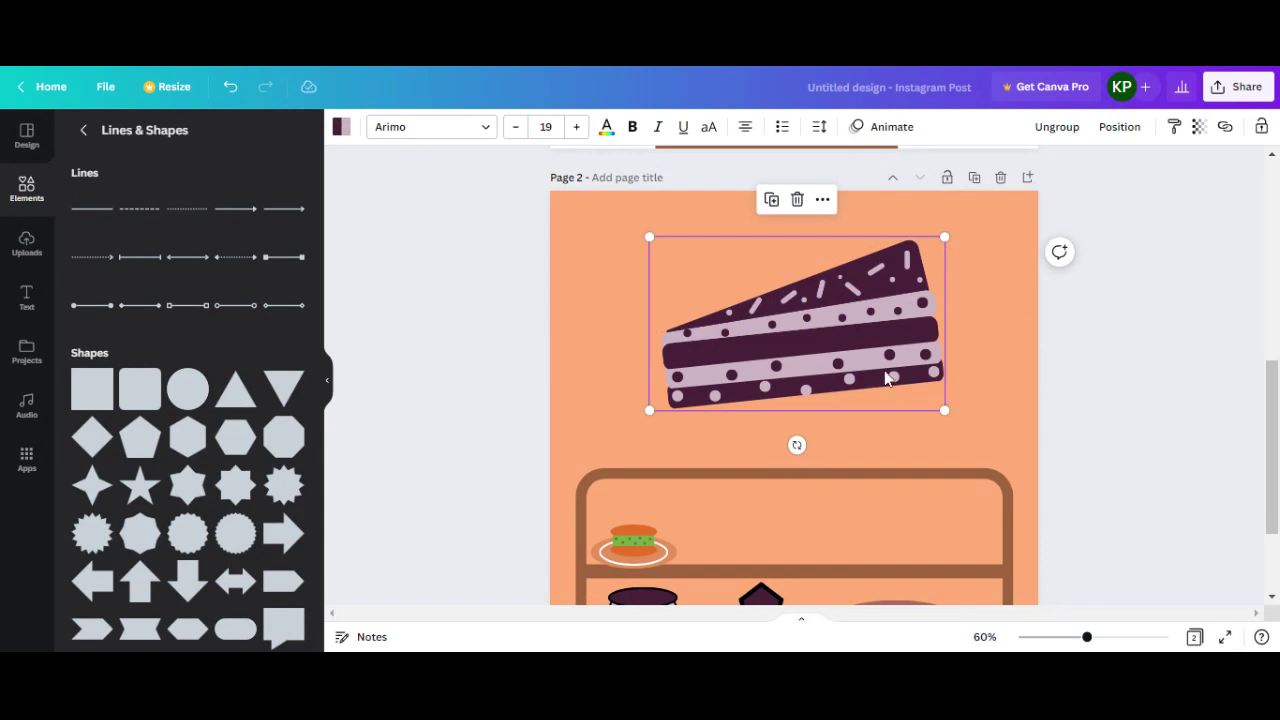
left_click_drag(824, 383, 808, 356)
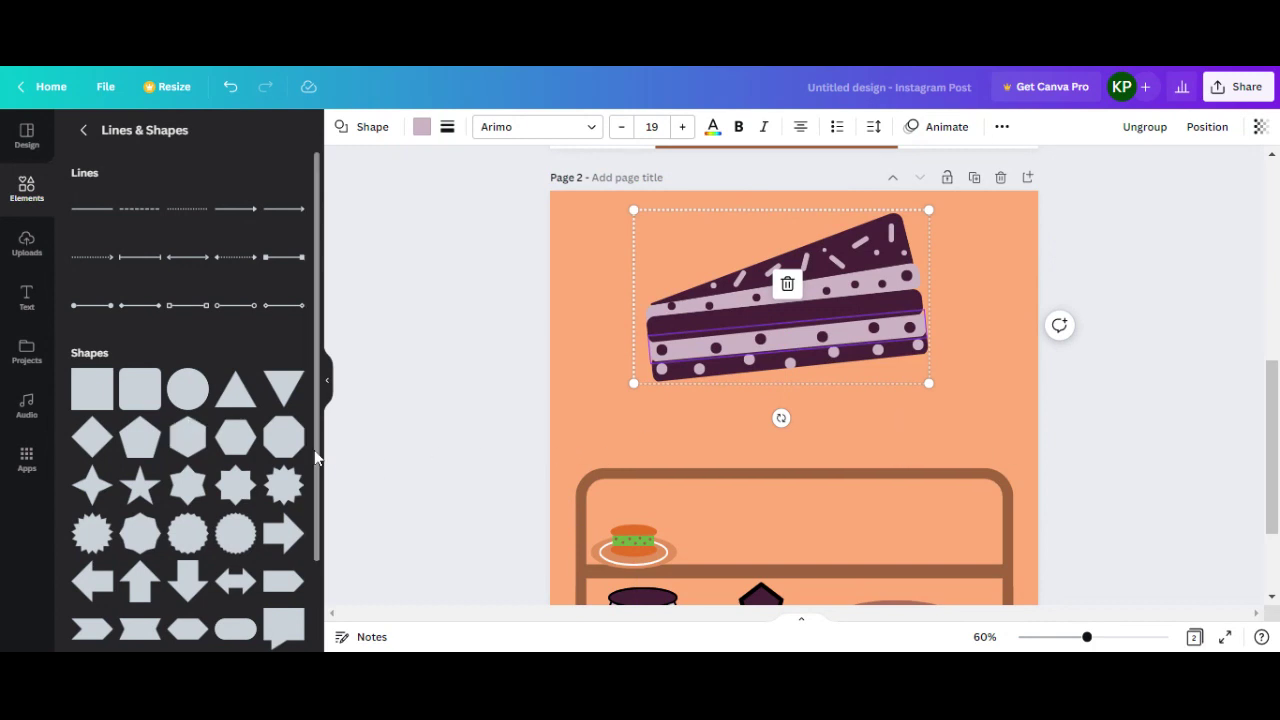
Add a dark plum double-arrow shape below the cake slice
scroll(228, 461, "down", 2)
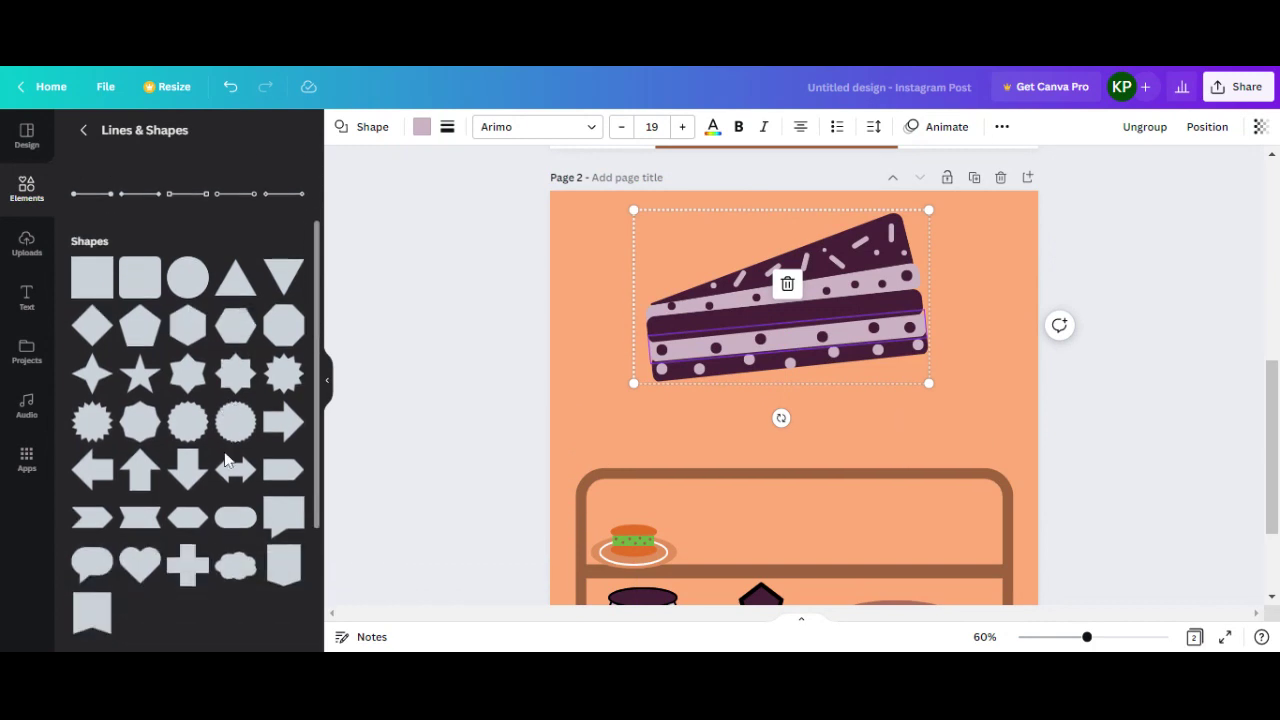
left_click(230, 465)
scroll(175, 600, "down", 1)
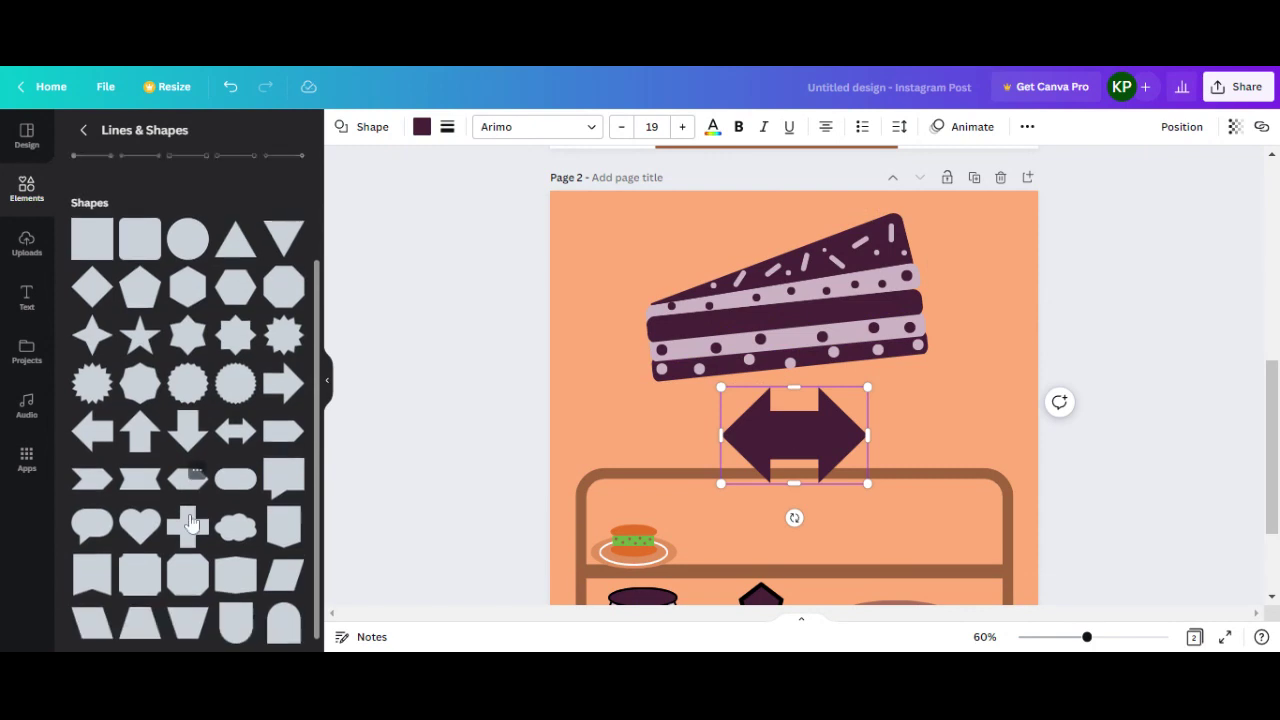
Add an inverted trapezoid beside the cake and delete the double-arrow shape
left_click(186, 614)
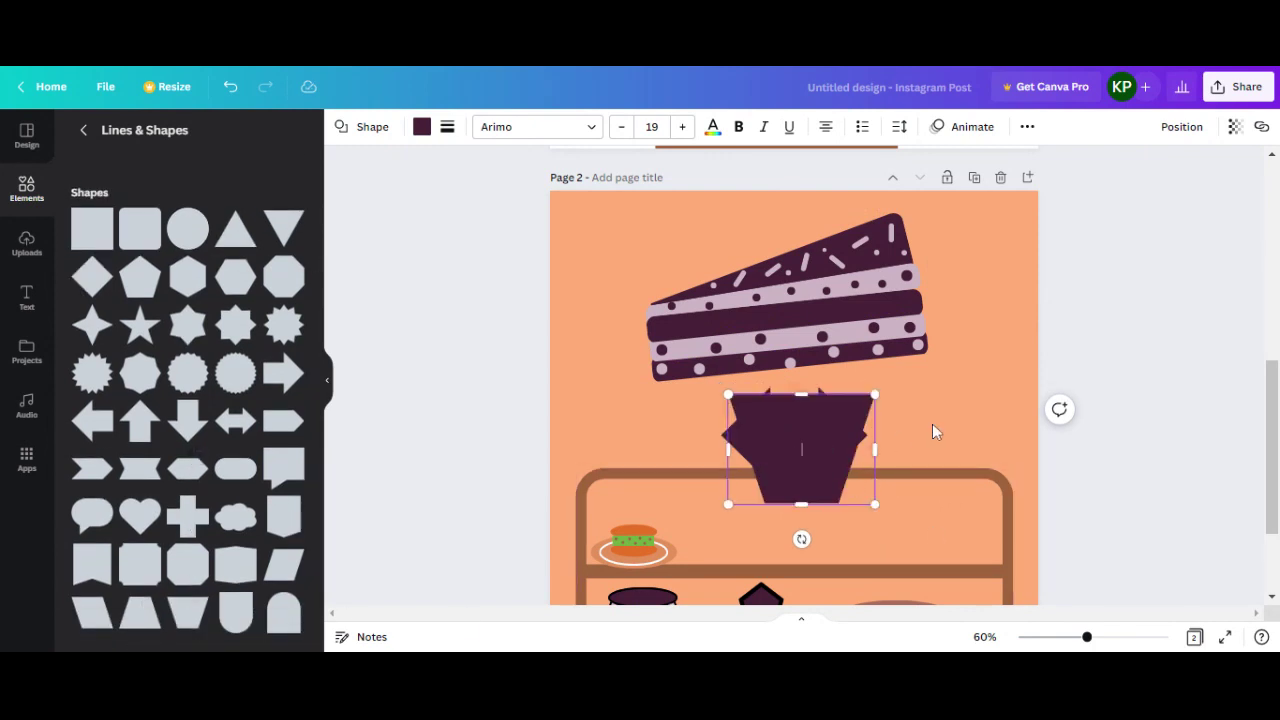
mouse_move(794, 472)
left_mouse_down()
mouse_move(951, 411)
mouse_move(714, 457)
left_mouse_up()
left_click(775, 470)
key("Delete")
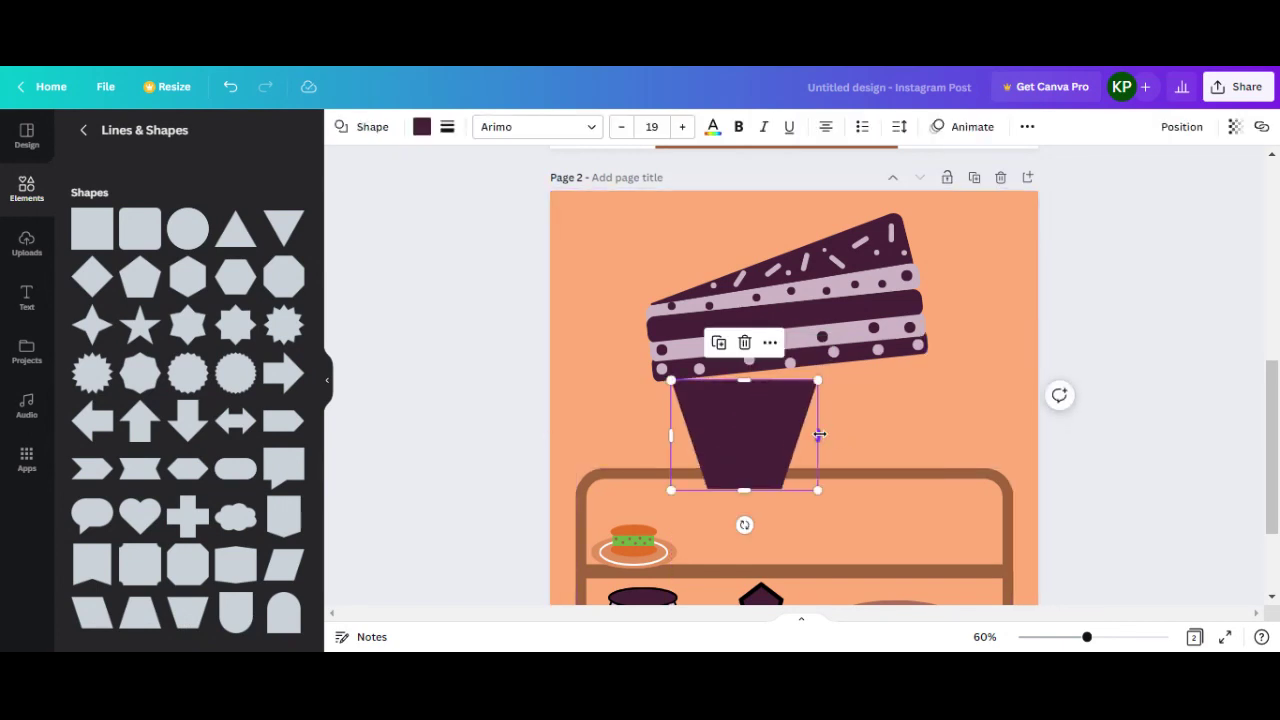
Flatten the trapezoid into a thin plum plate and set it on the upper shelf
left_click_drag(819, 434, 989, 435)
left_click_drag(829, 486, 830, 424)
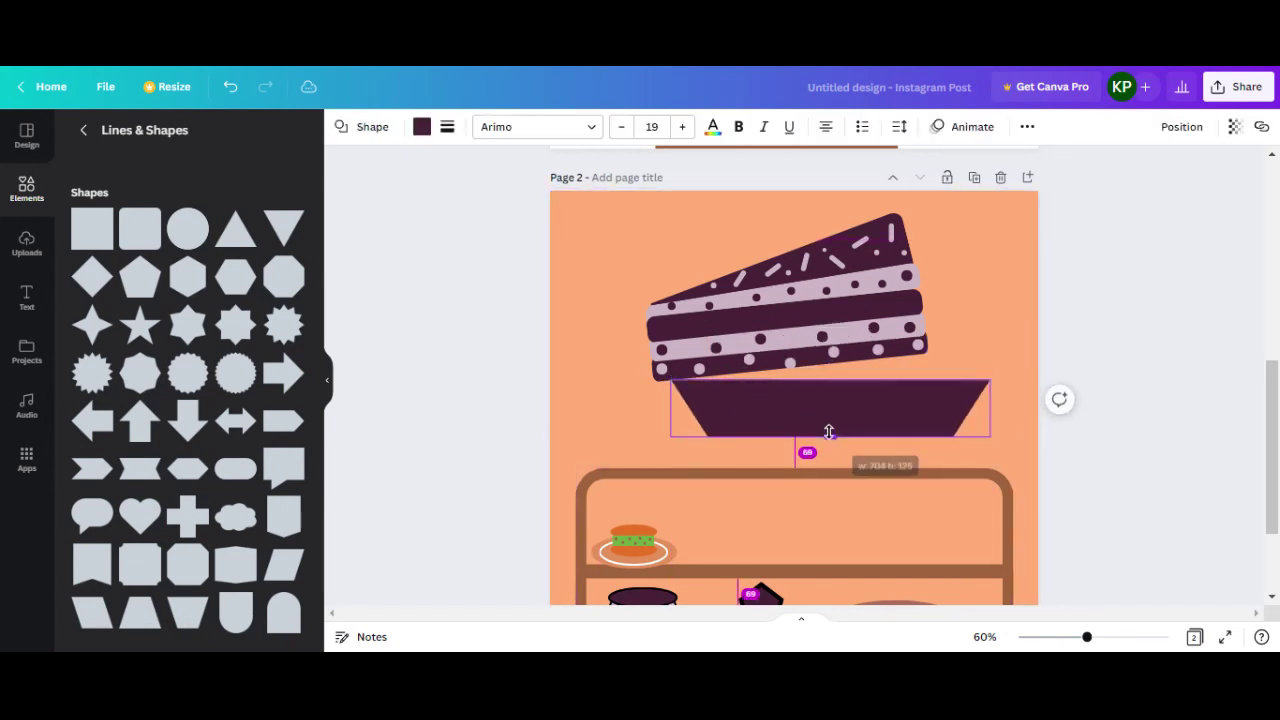
left_click_drag(830, 425, 830, 426)
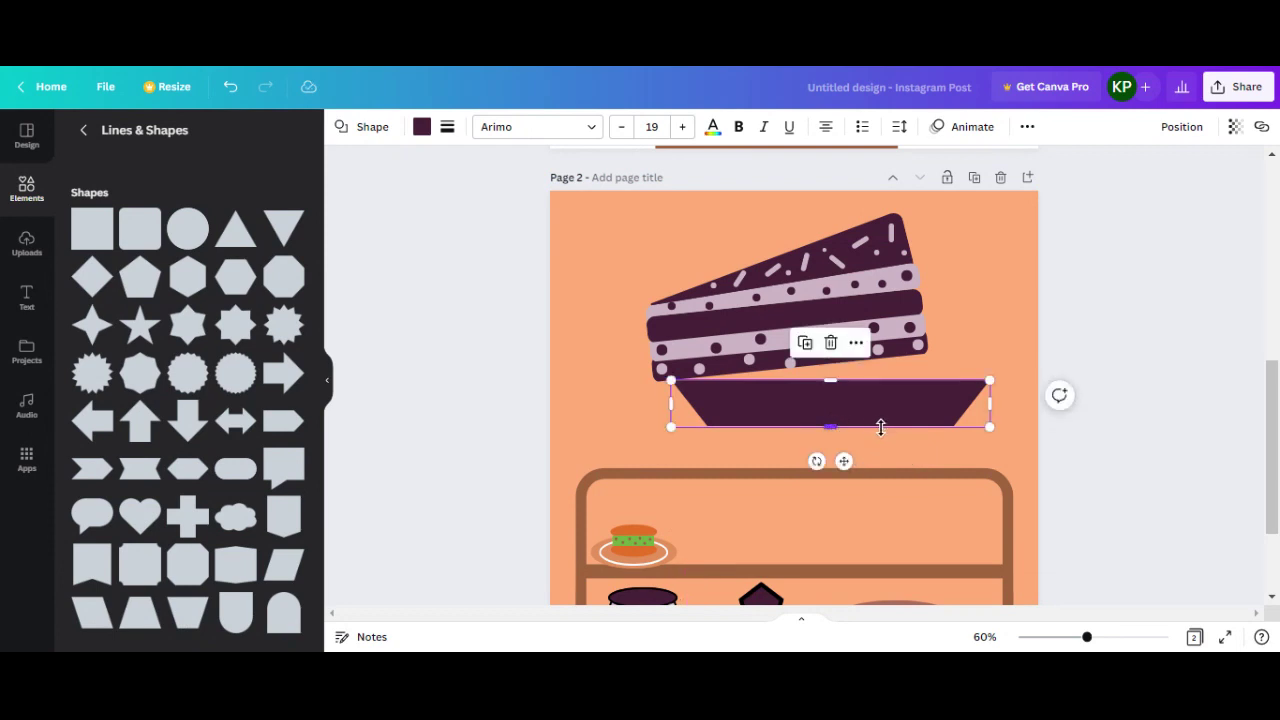
left_click_drag(989, 404, 880, 404)
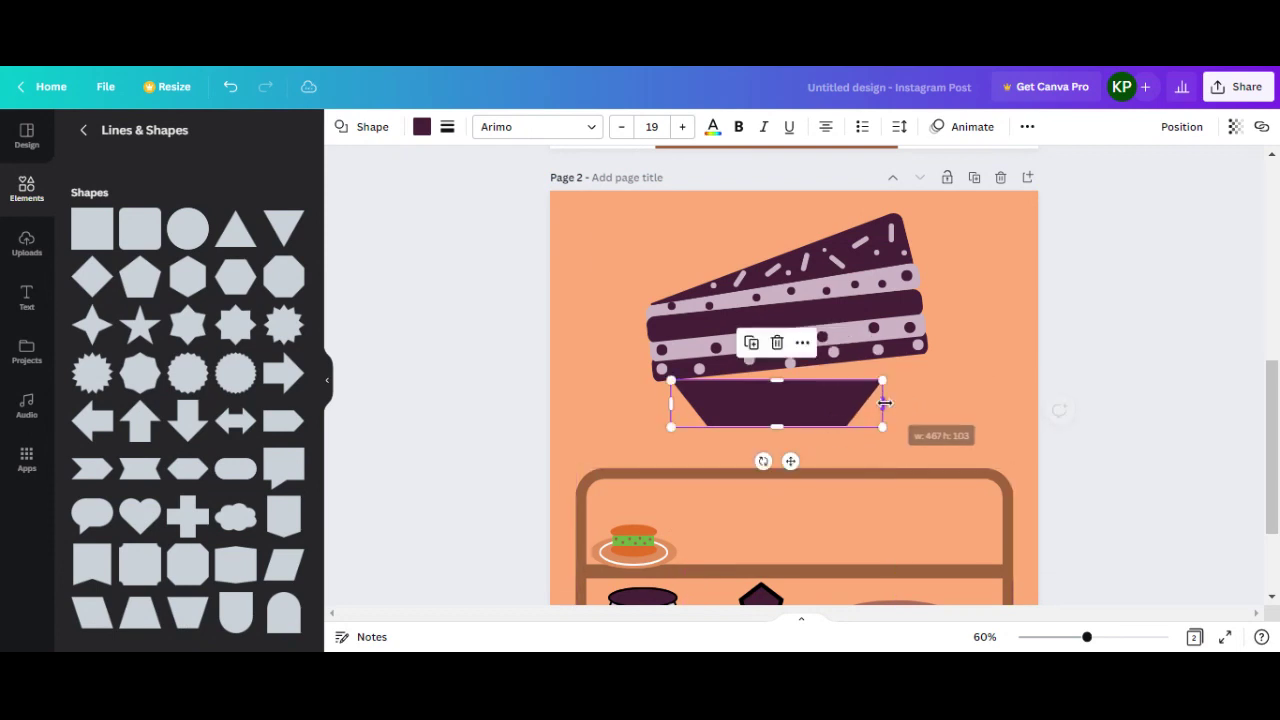
mouse_move(789, 461)
left_mouse_down()
mouse_move(764, 592)
mouse_move(797, 603)
left_mouse_up()
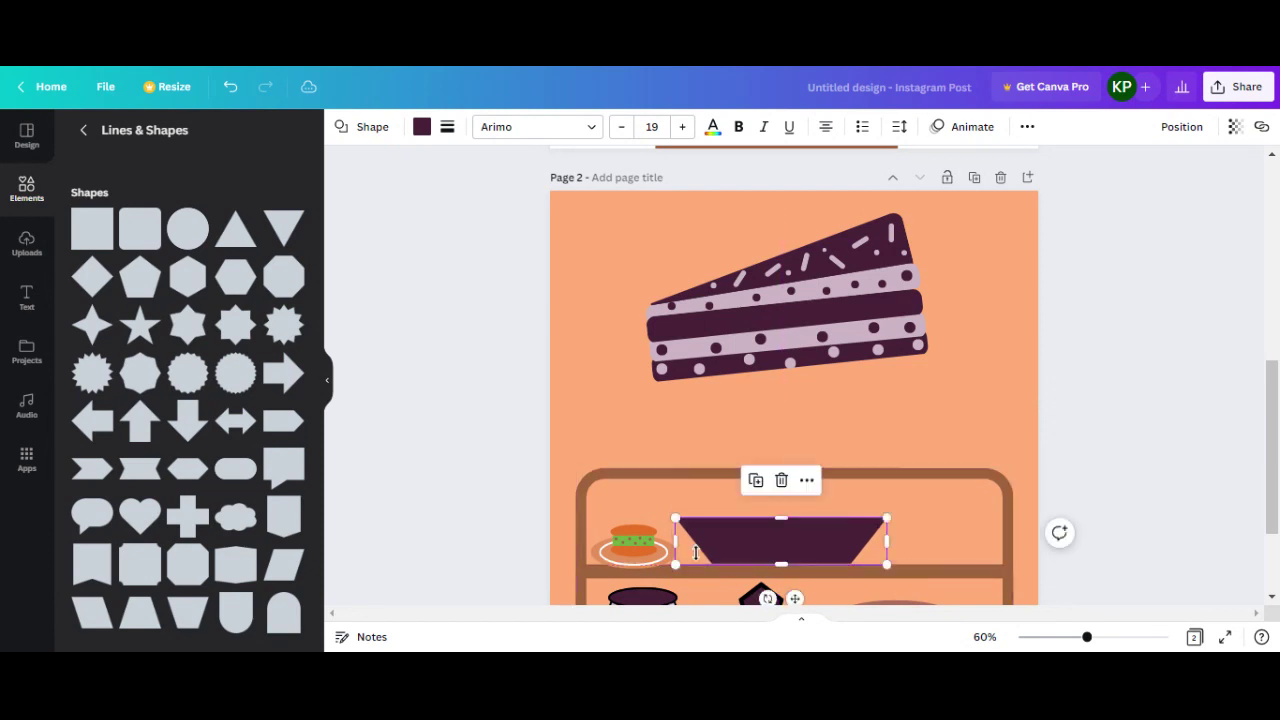
left_click_drag(675, 541, 725, 541)
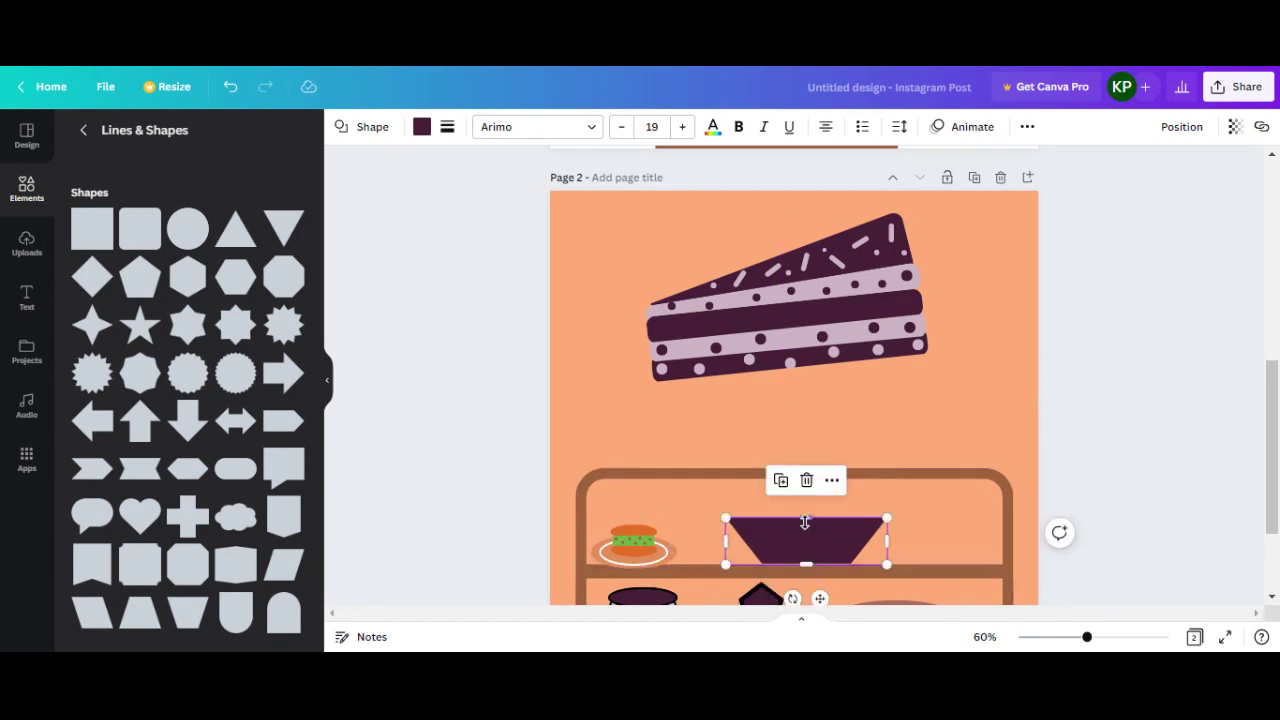
left_click_drag(806, 518, 802, 541)
left_click(924, 522)
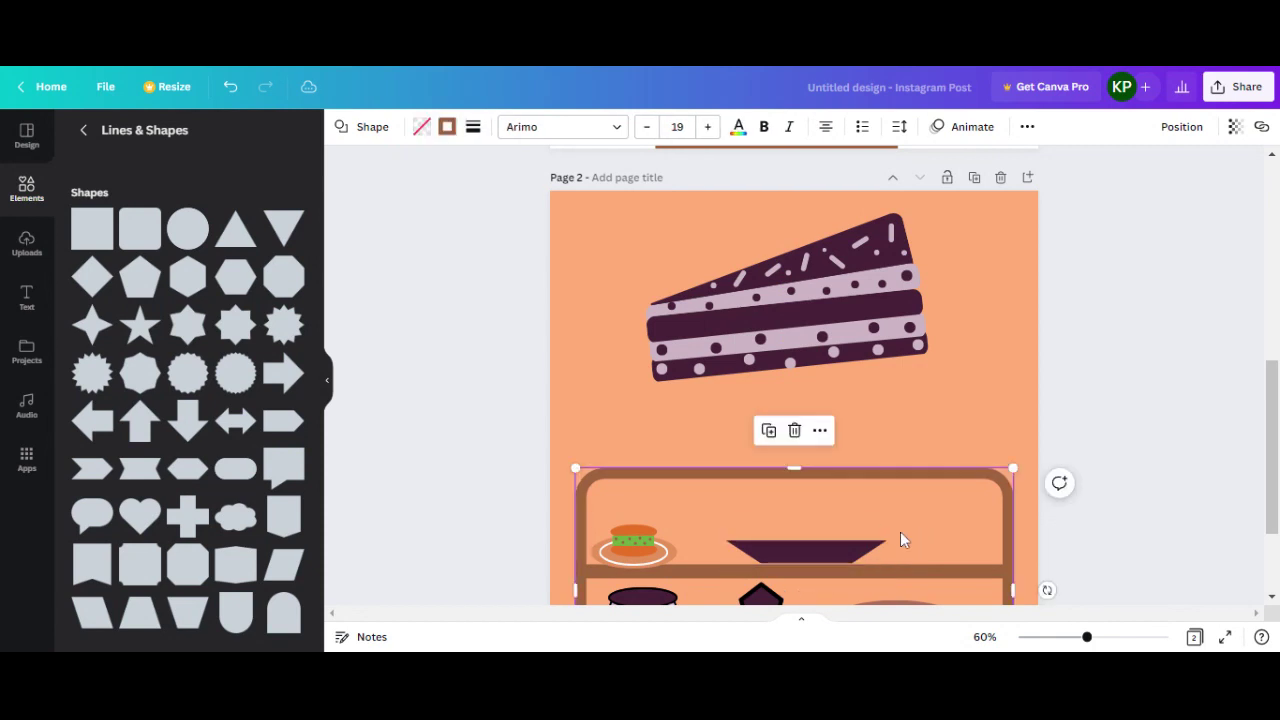
left_click(840, 314)
Shrink the cake slice to about 207 by 122 and recolour the plate orange
mouse_move(840, 338)
left_mouse_down()
mouse_move(734, 286)
mouse_move(838, 507)
left_mouse_up()
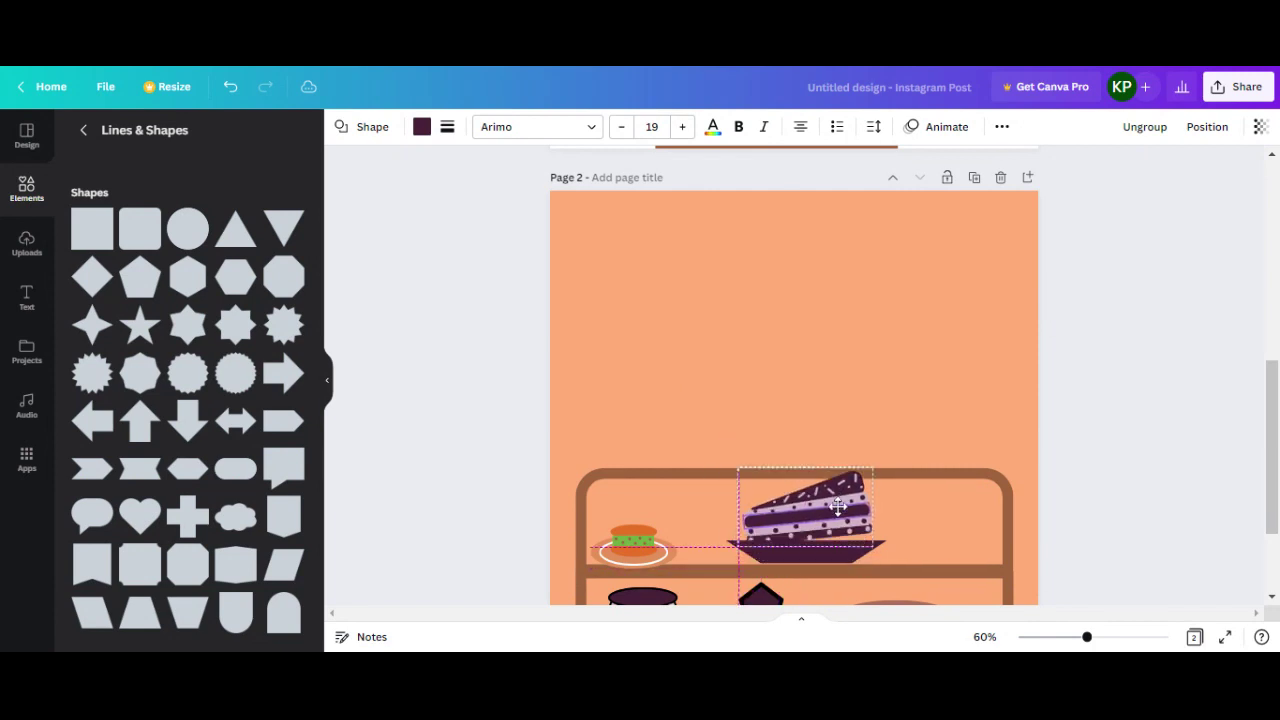
left_click_drag(872, 546, 830, 521)
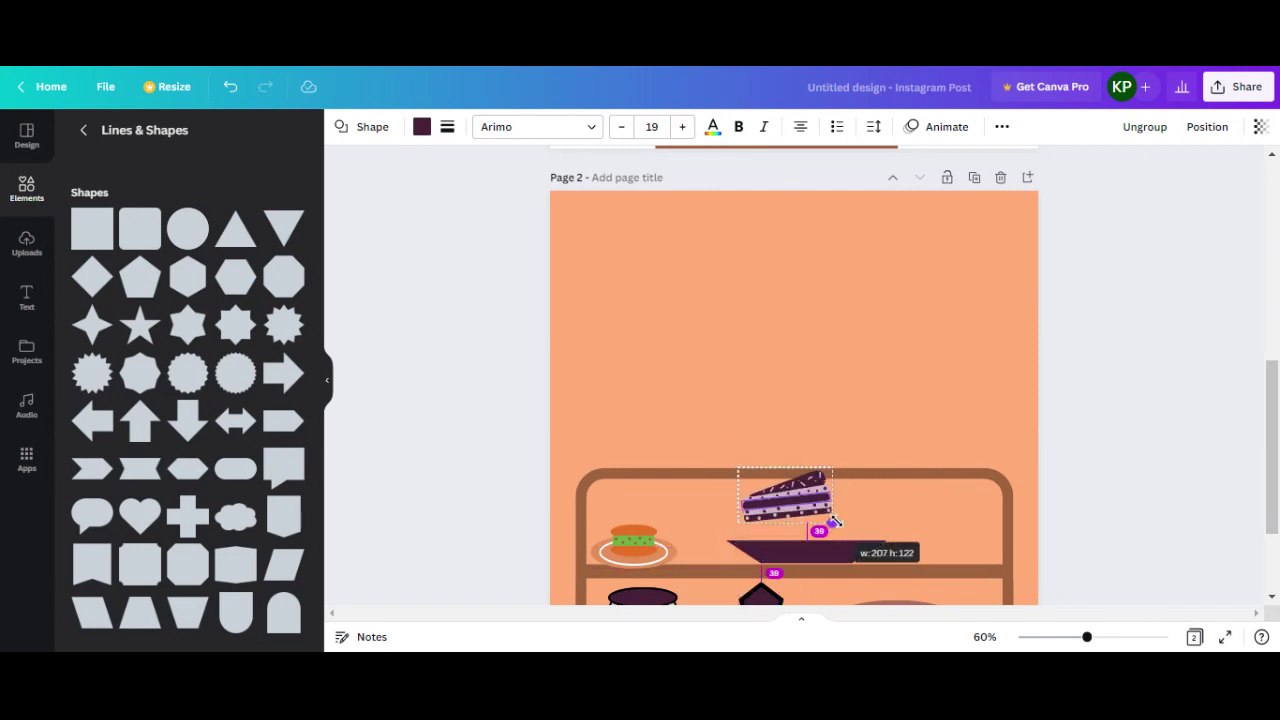
left_click(849, 561)
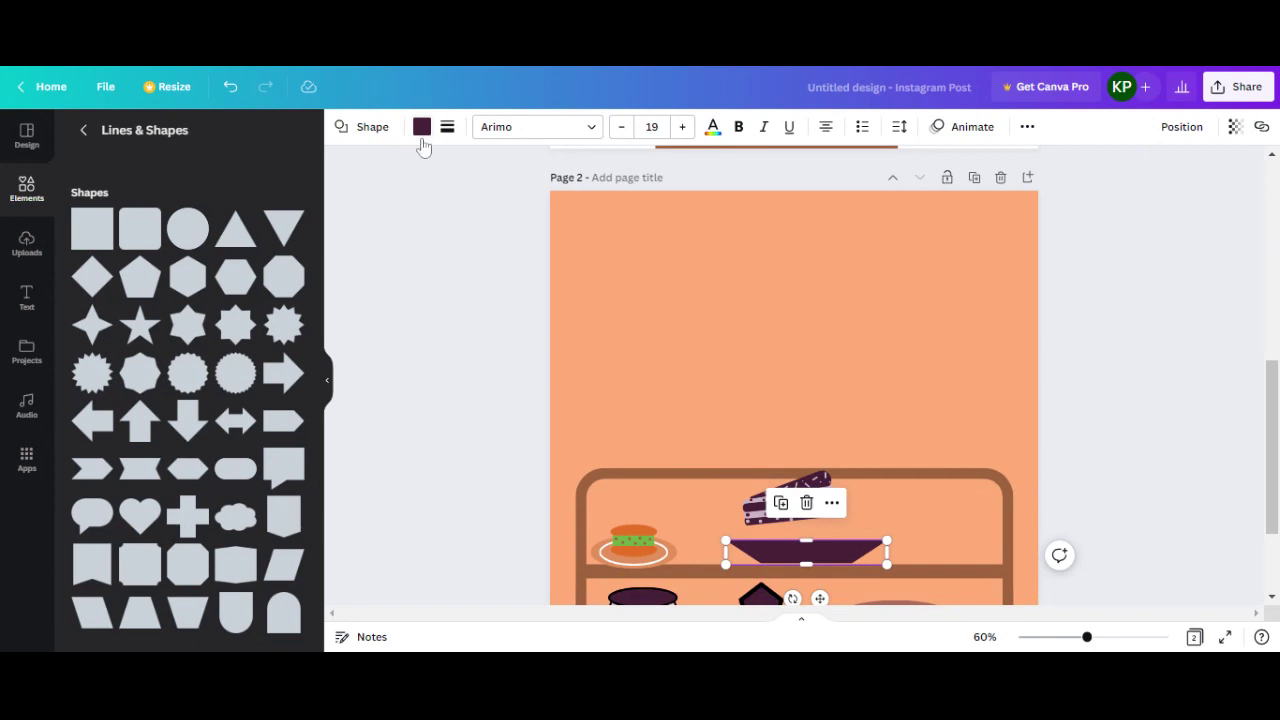
left_click(421, 127)
left_click(249, 245)
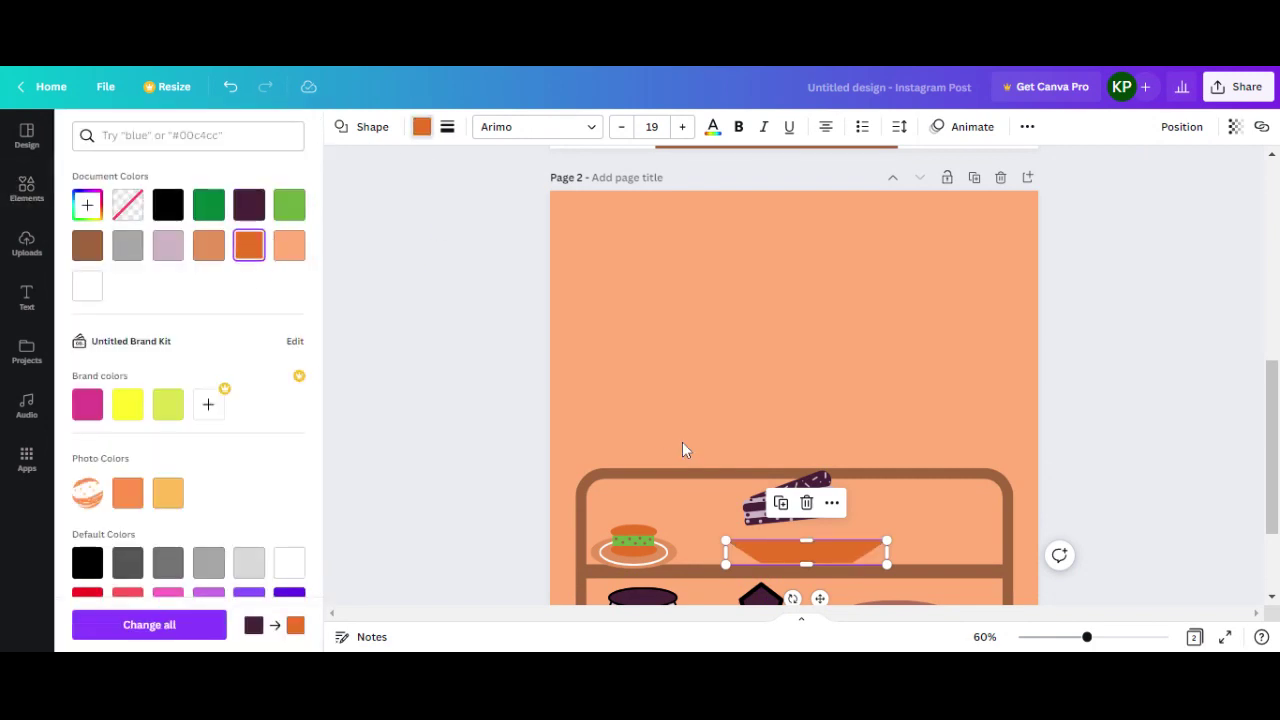
Rest the slightly clockwise-tilted cake slice on the plate, brought in front of it
left_click_drag(810, 500, 823, 517)
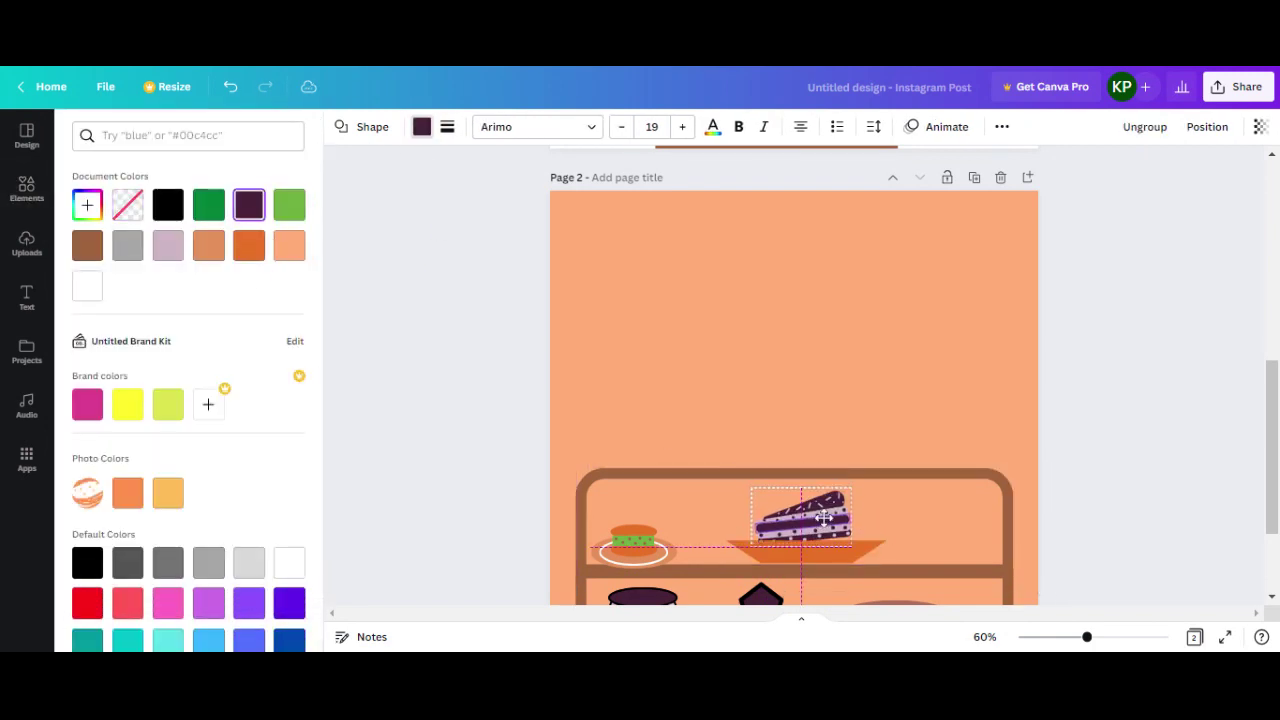
left_click_drag(794, 575, 784, 573)
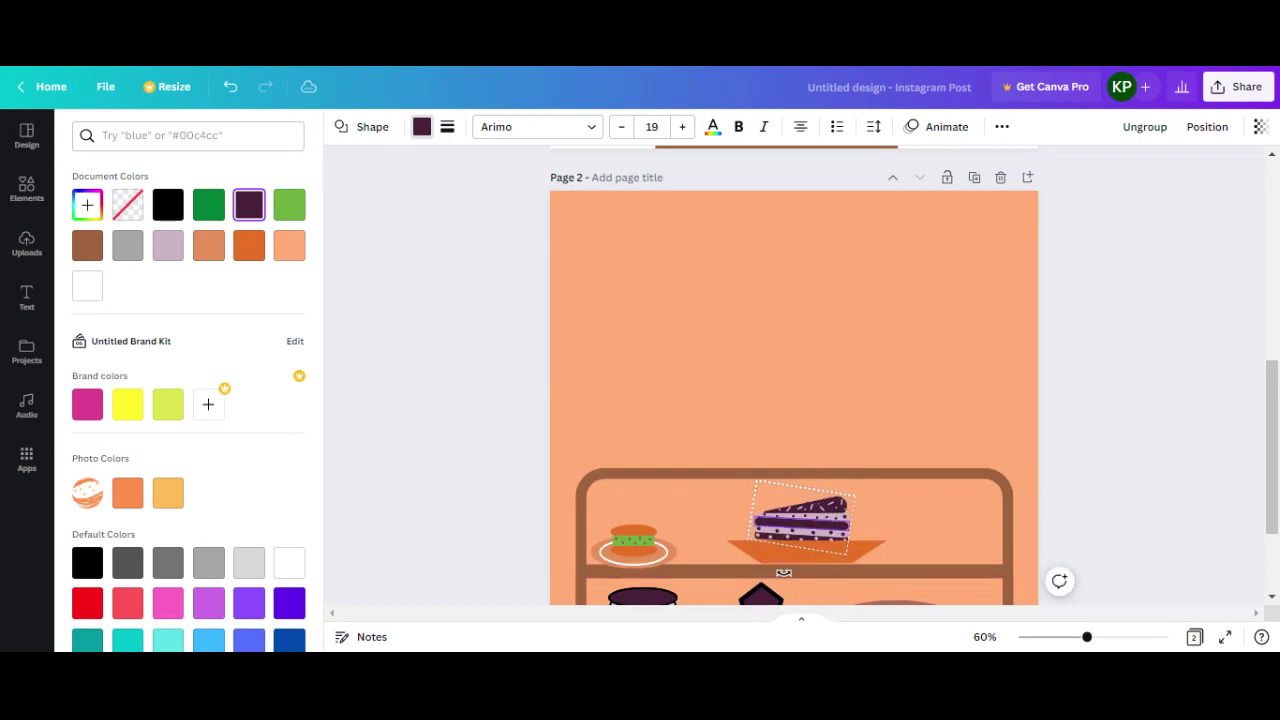
right_click(800, 510)
left_click(858, 442)
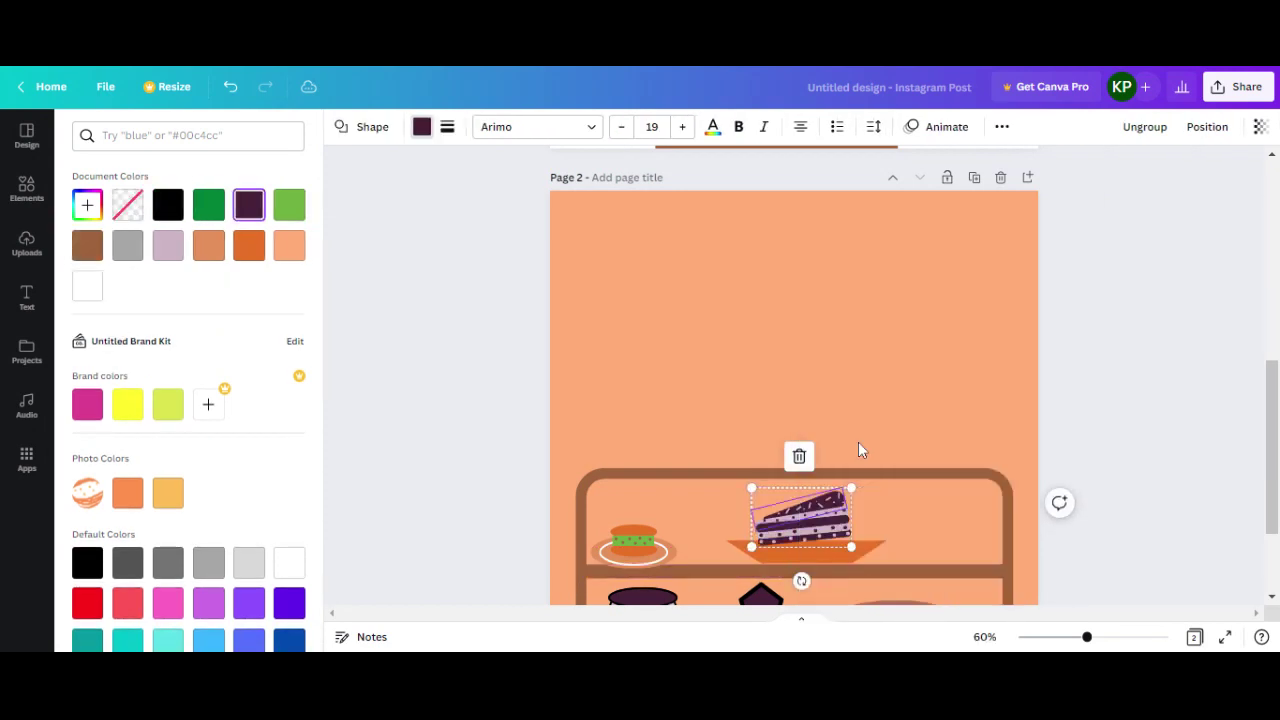
left_click_drag(808, 508, 807, 521)
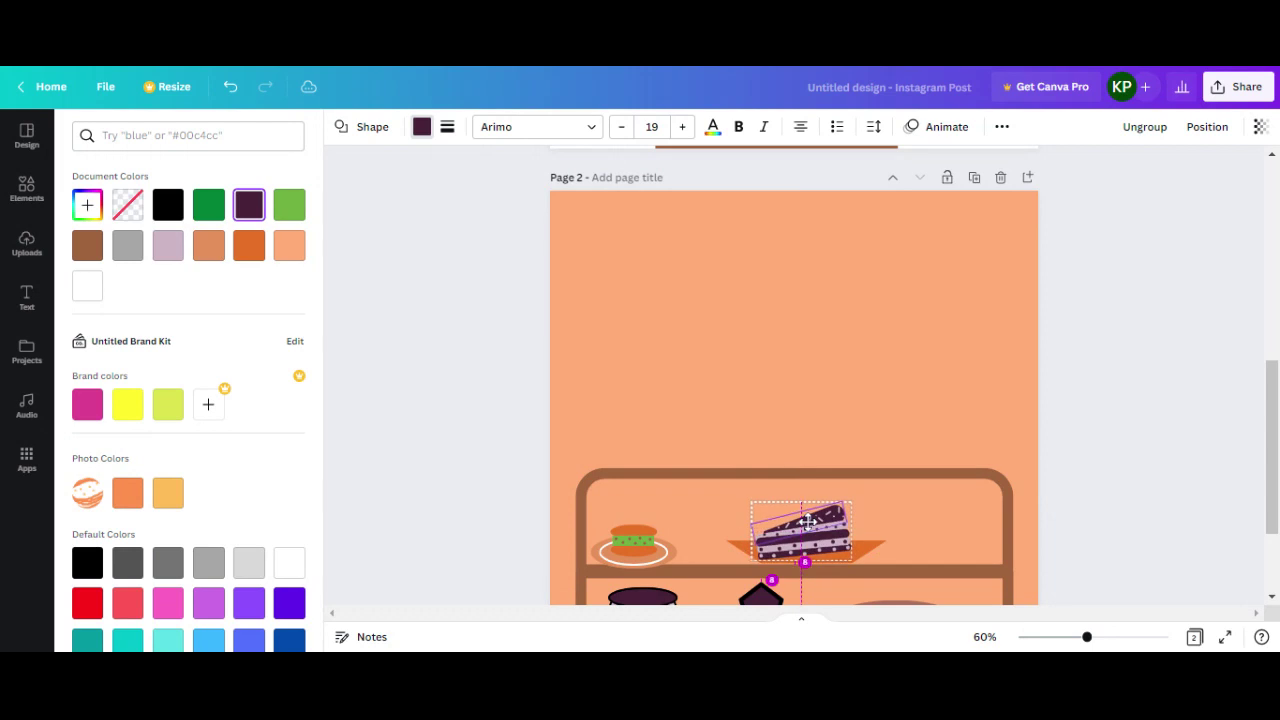
scroll(840, 515, "up", 1)
scroll(860, 512, "up", 2)
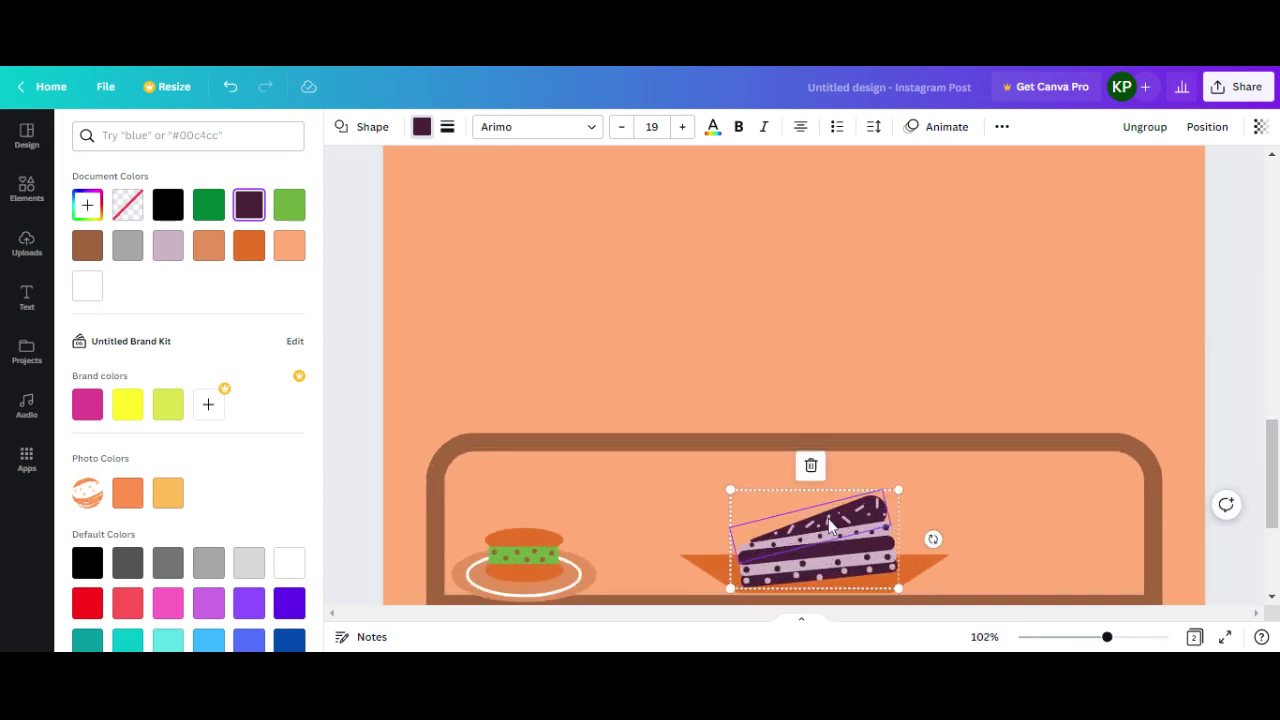
scroll(878, 510, "down", 1)
left_click(966, 470)
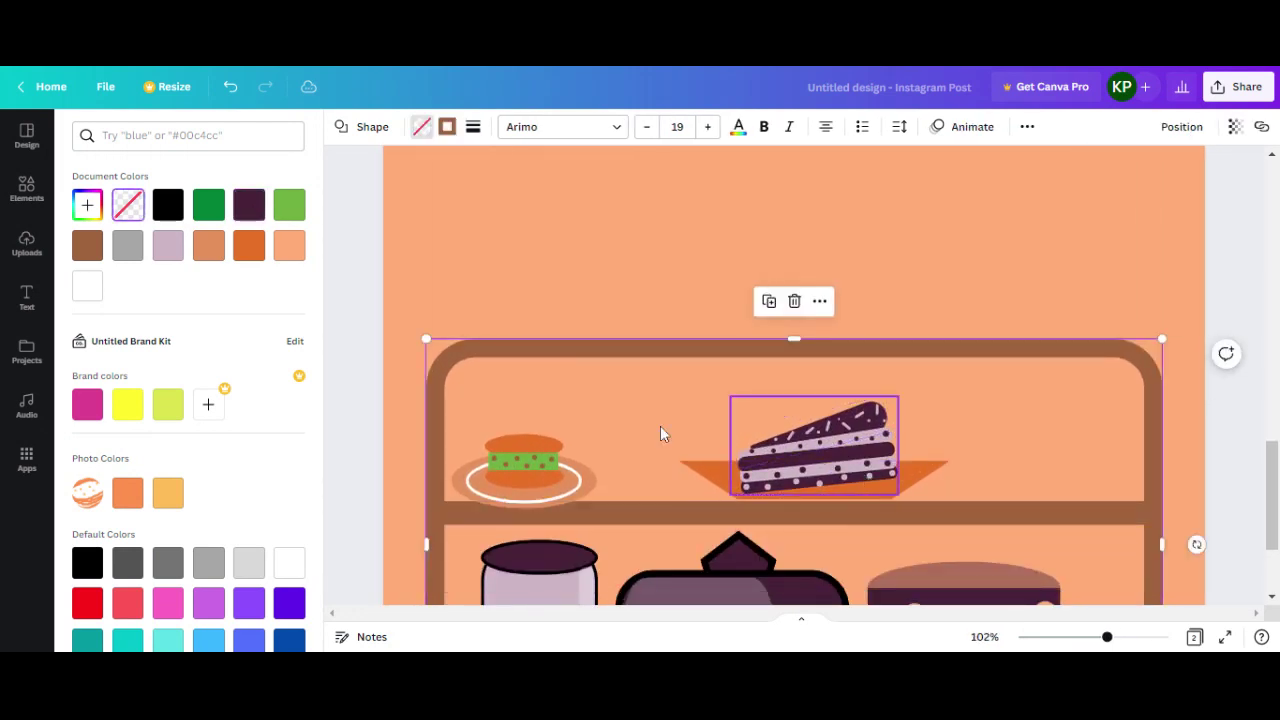
left_click(40, 200)
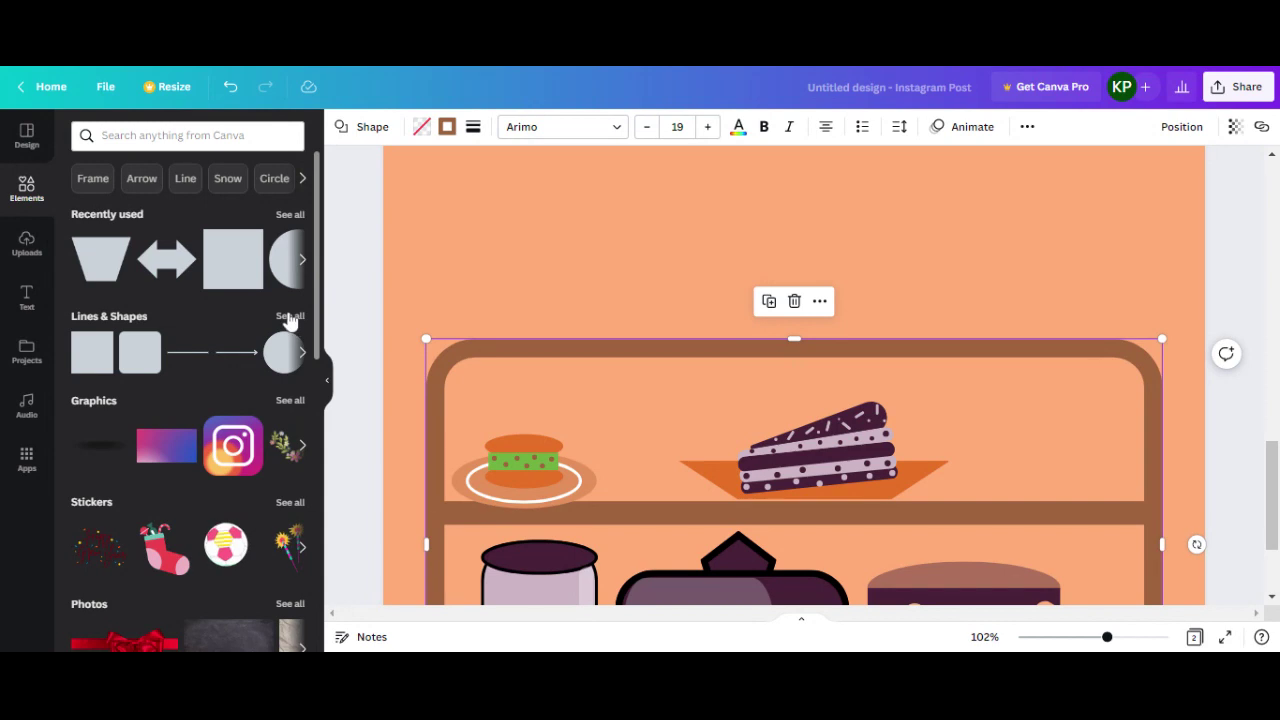
Add a circle, stretch it into a wide flat ellipse and make it faint and see-through
left_click(290, 316)
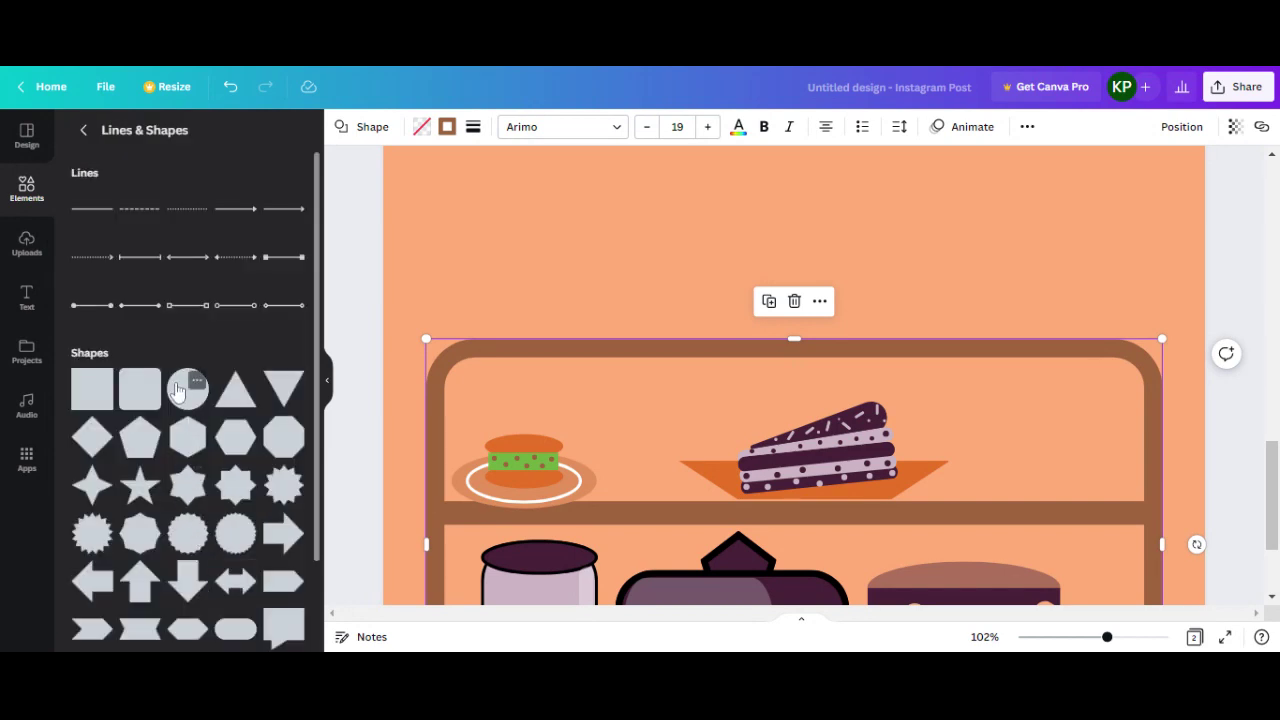
left_click(187, 388)
left_click_drag(915, 282, 1108, 282)
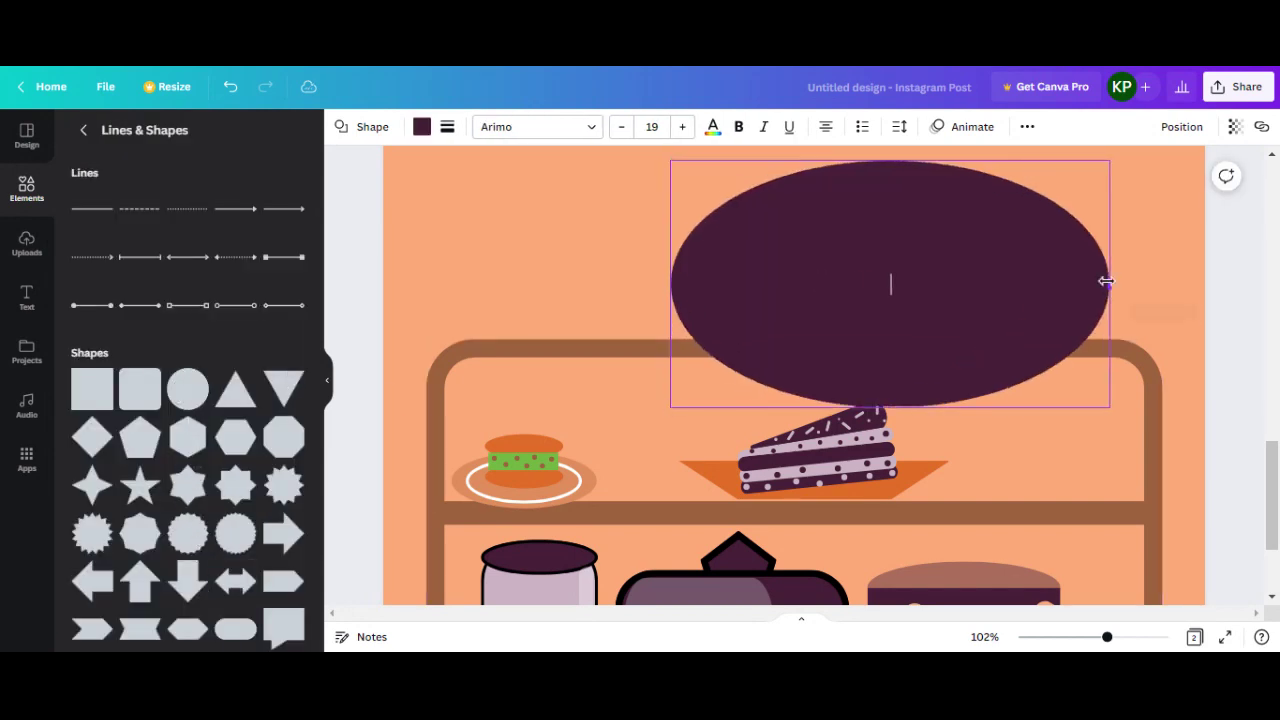
left_click_drag(890, 160, 890, 378)
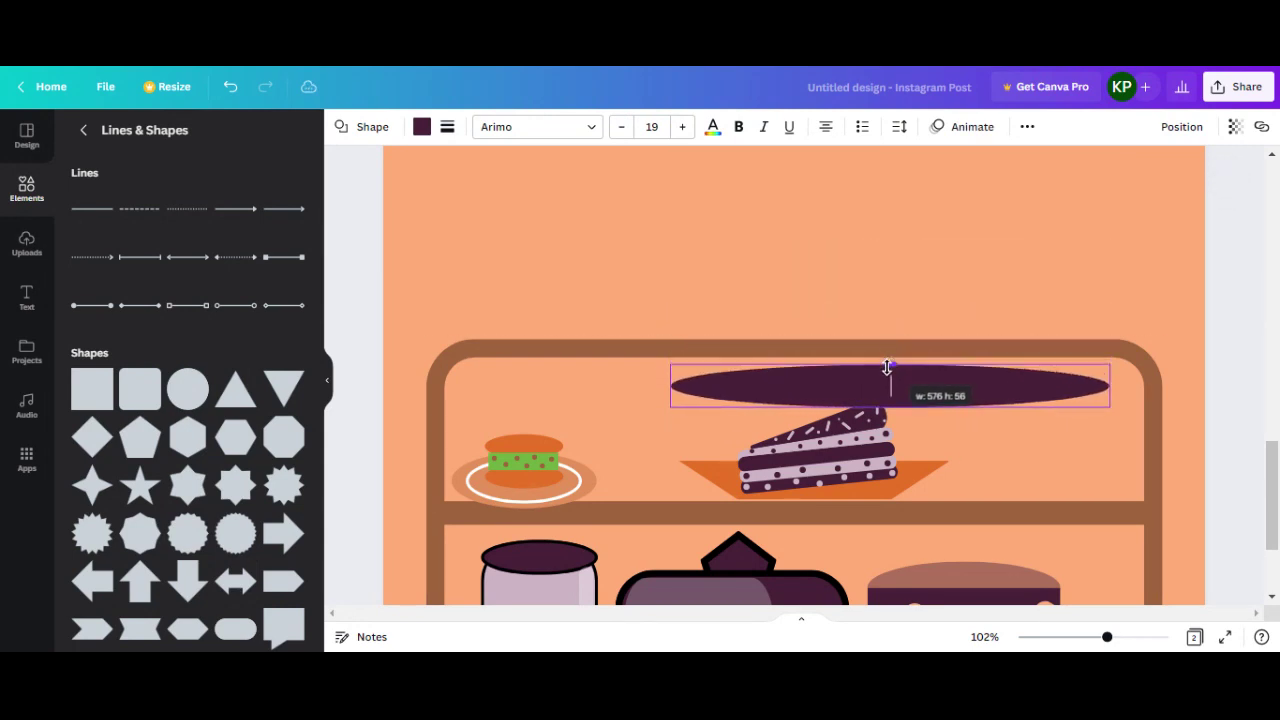
left_click_drag(671, 393, 898, 393)
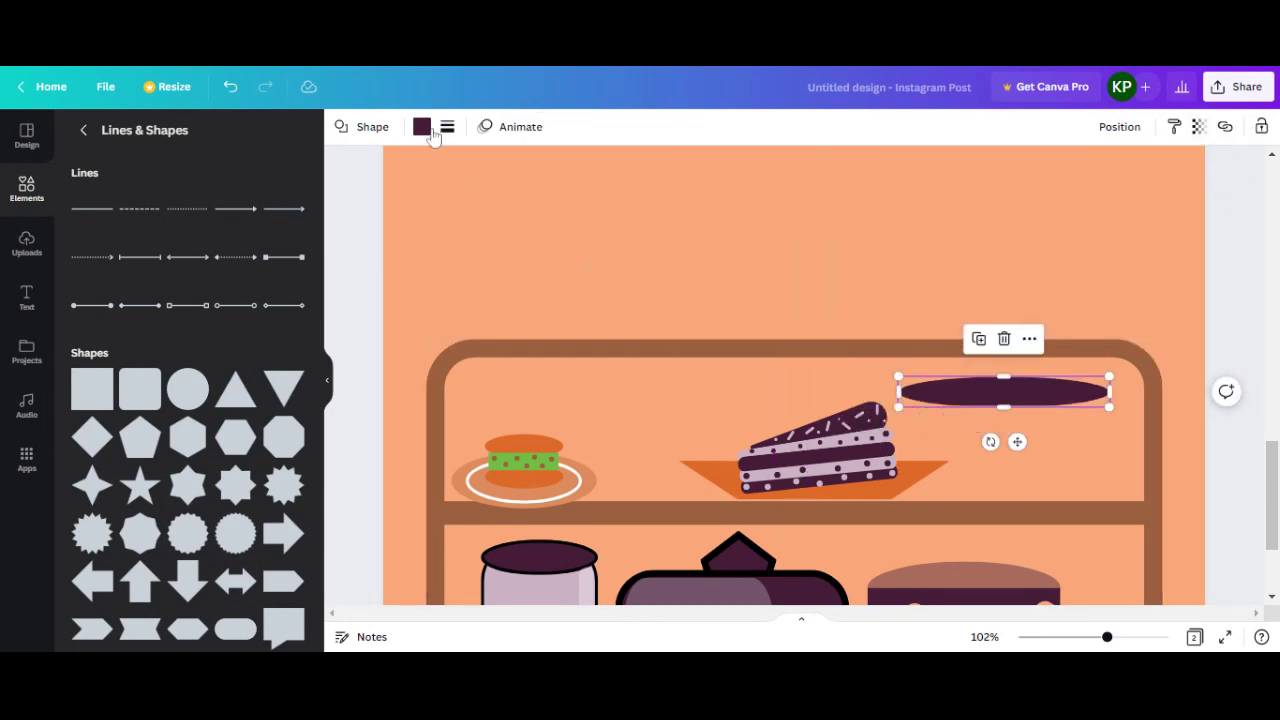
left_click(1199, 126)
mouse_move(1192, 187)
left_mouse_down()
mouse_move(1052, 187)
mouse_move(1070, 187)
left_mouse_up()
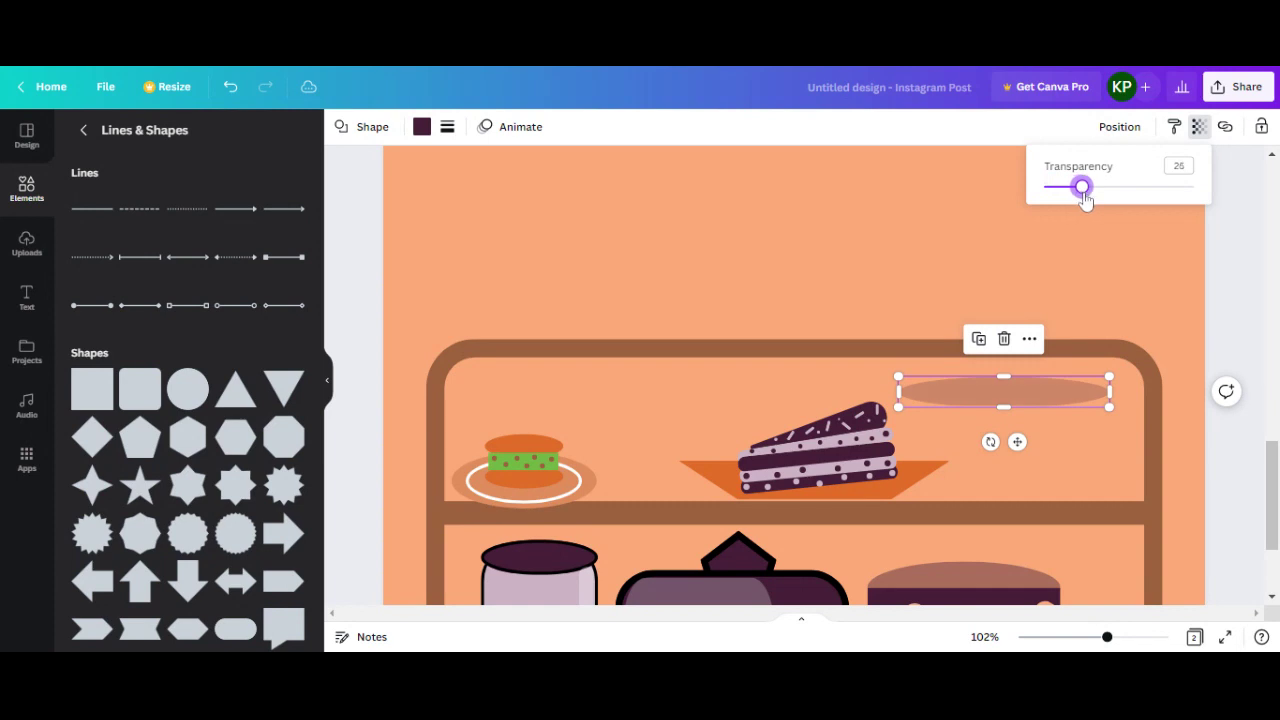
Fit the thin ellipse to the cake's base, tilted to match, and nudge the cake slightly
left_click_drag(1014, 374, 1014, 397)
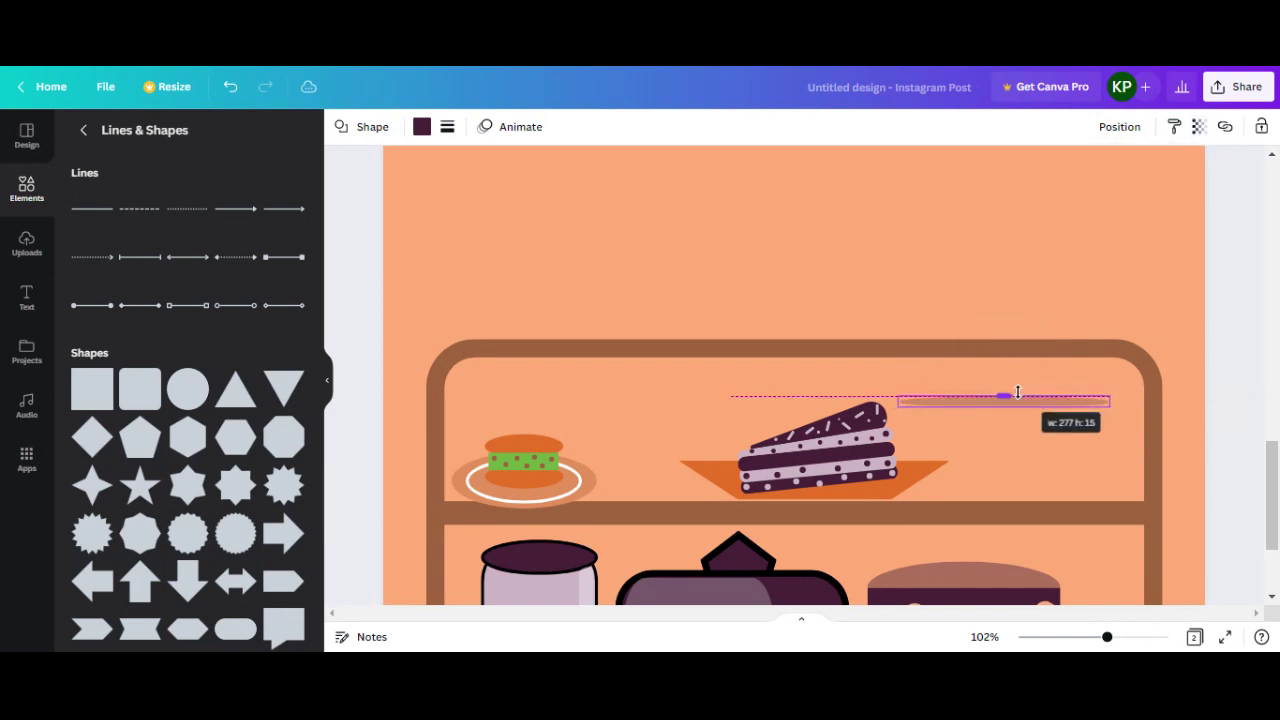
left_click_drag(1018, 441, 872, 532)
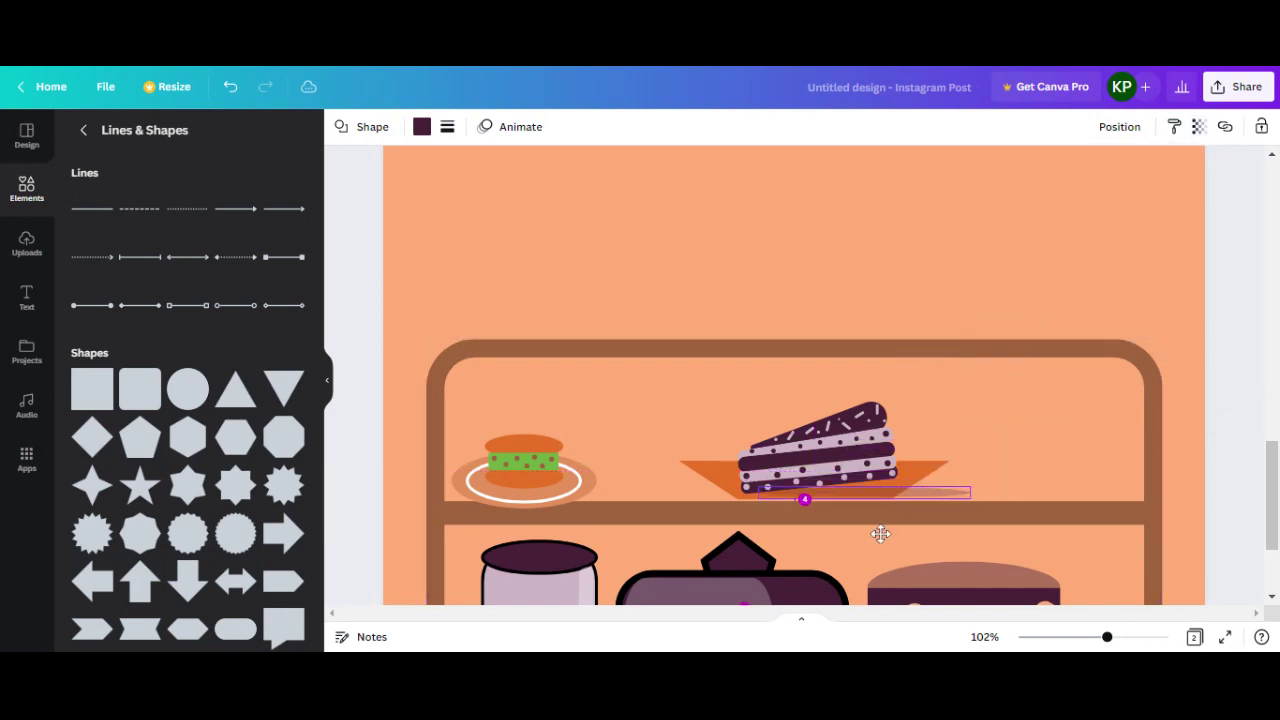
left_click_drag(962, 490, 909, 490)
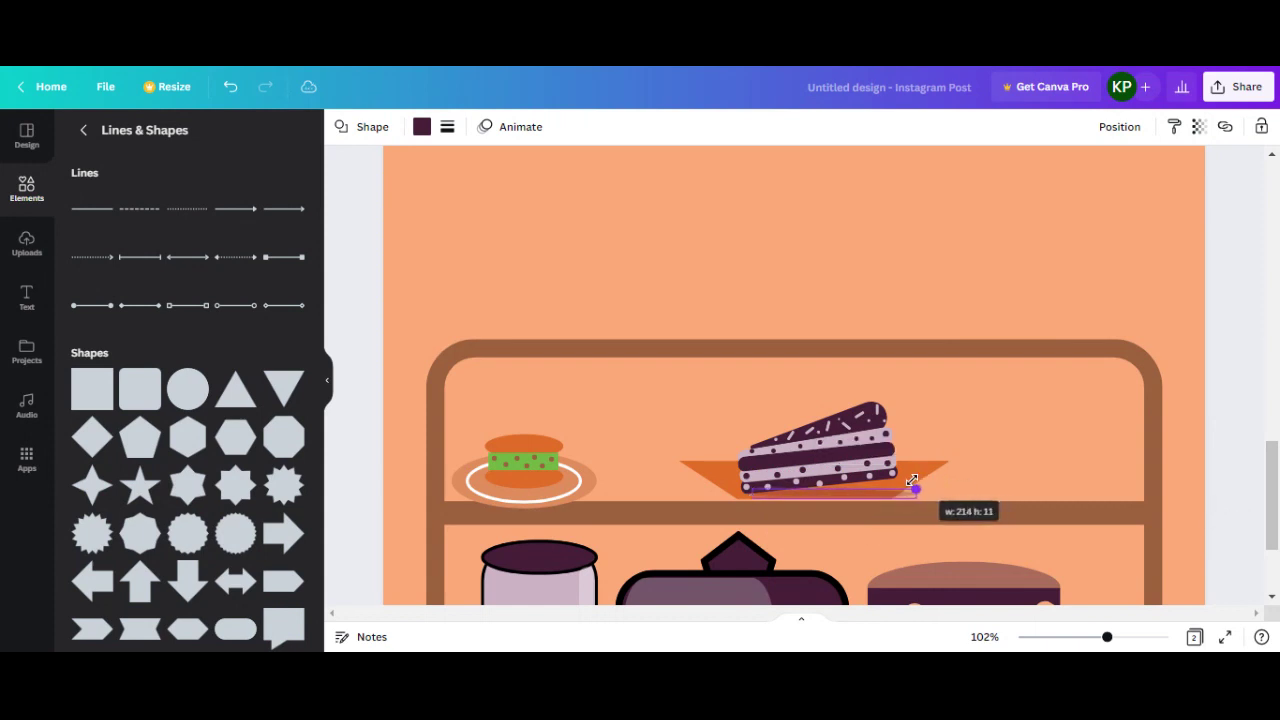
mouse_move(818, 532)
left_mouse_down()
mouse_move(846, 529)
mouse_move(834, 526)
left_mouse_up()
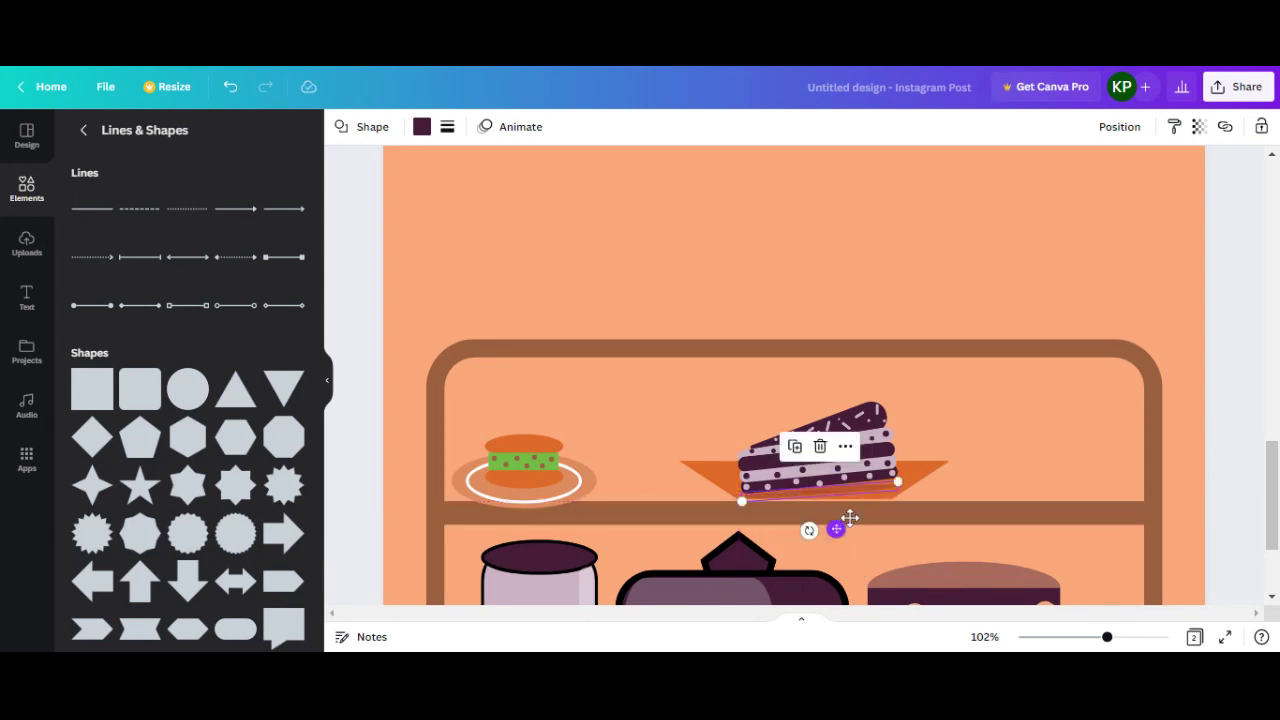
left_click(984, 443)
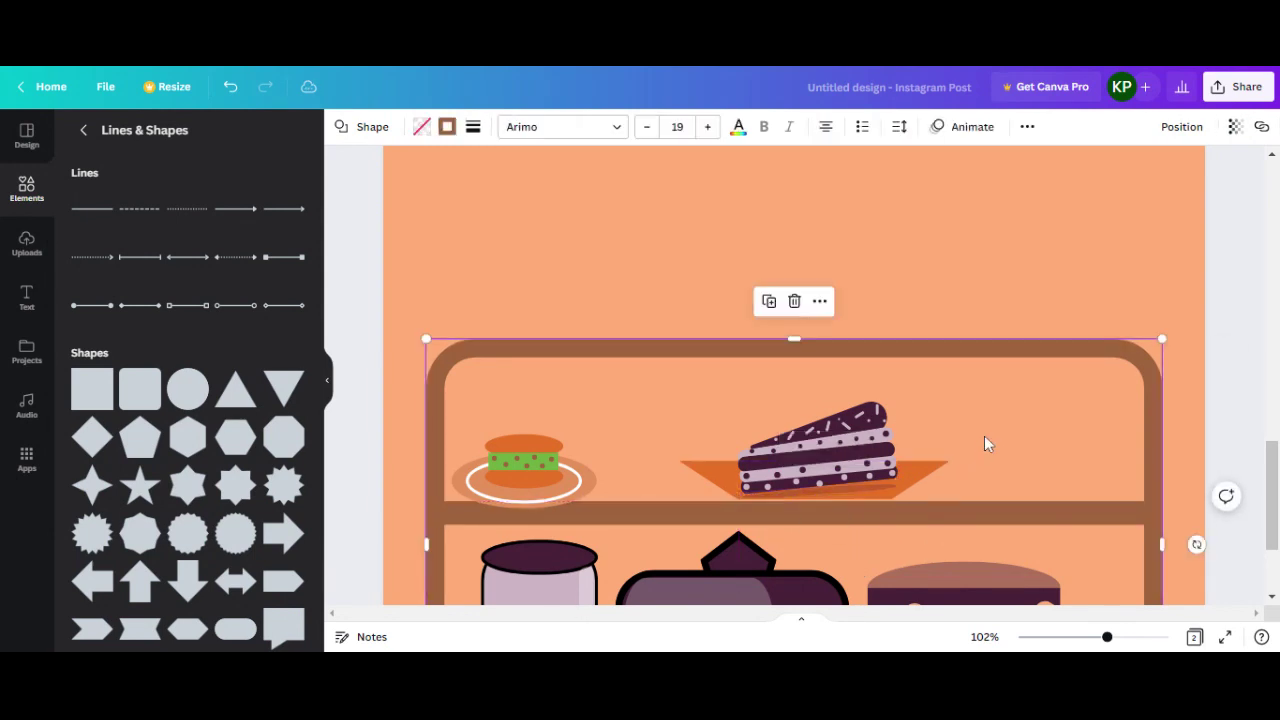
left_click(880, 470)
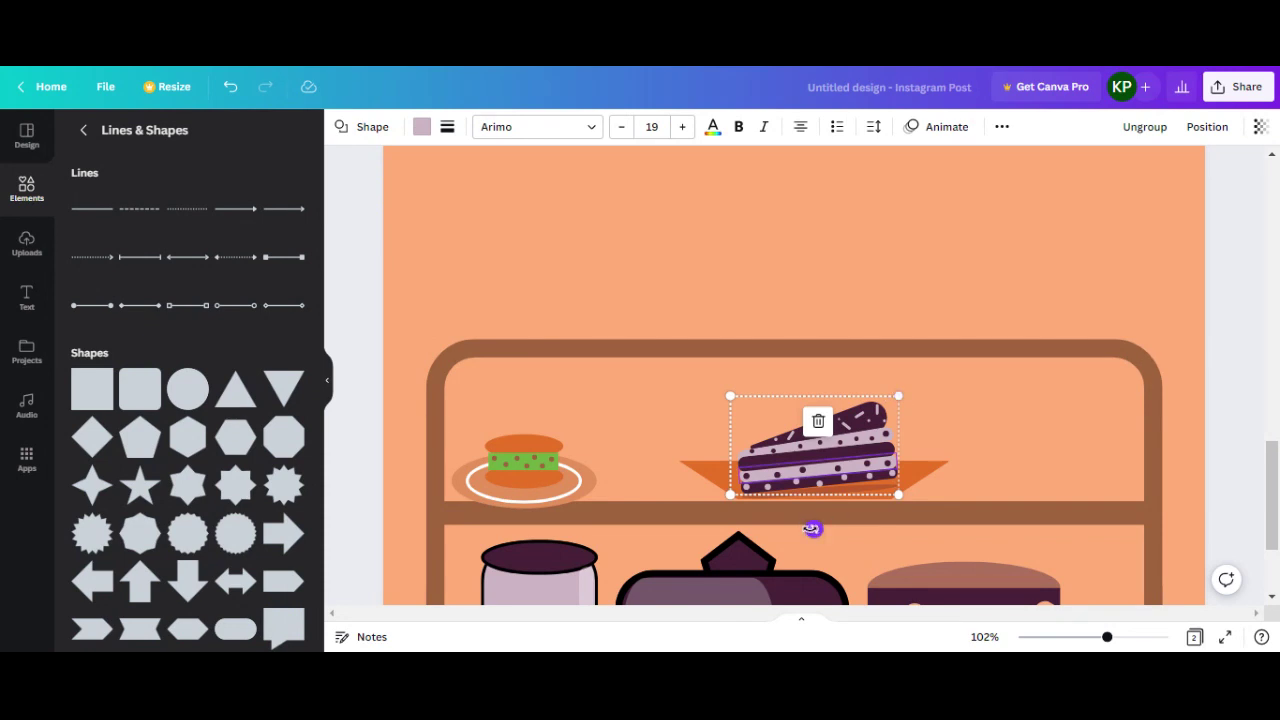
left_click_drag(818, 470, 820, 466)
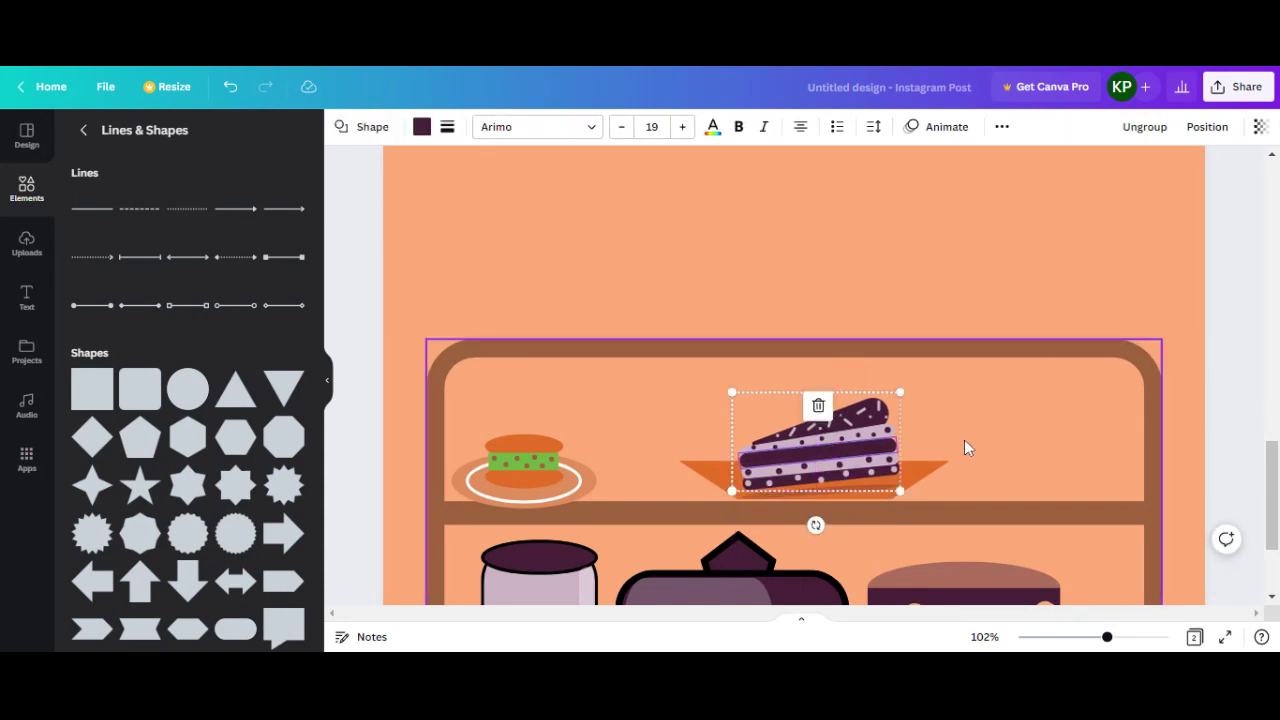
Shorten the cake's thin bottom layer from its right end so it ends under the slice
left_click(964, 447)
left_click(856, 489)
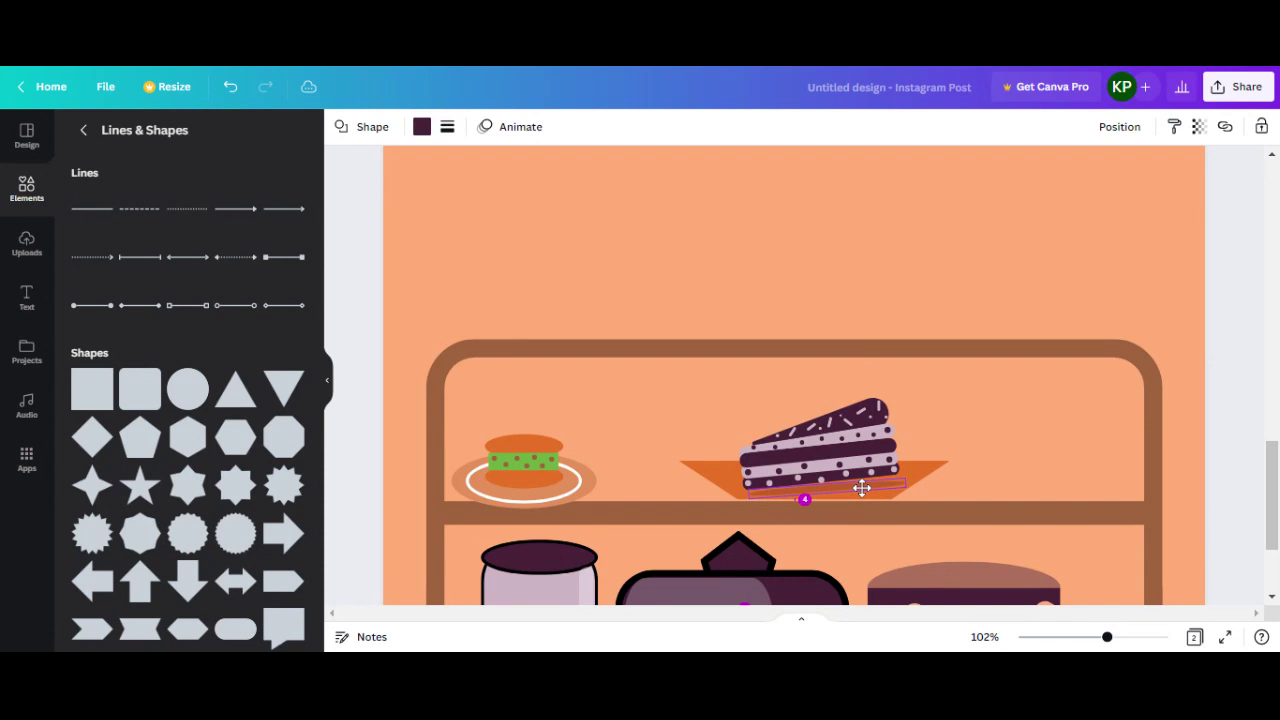
left_click(1120, 254)
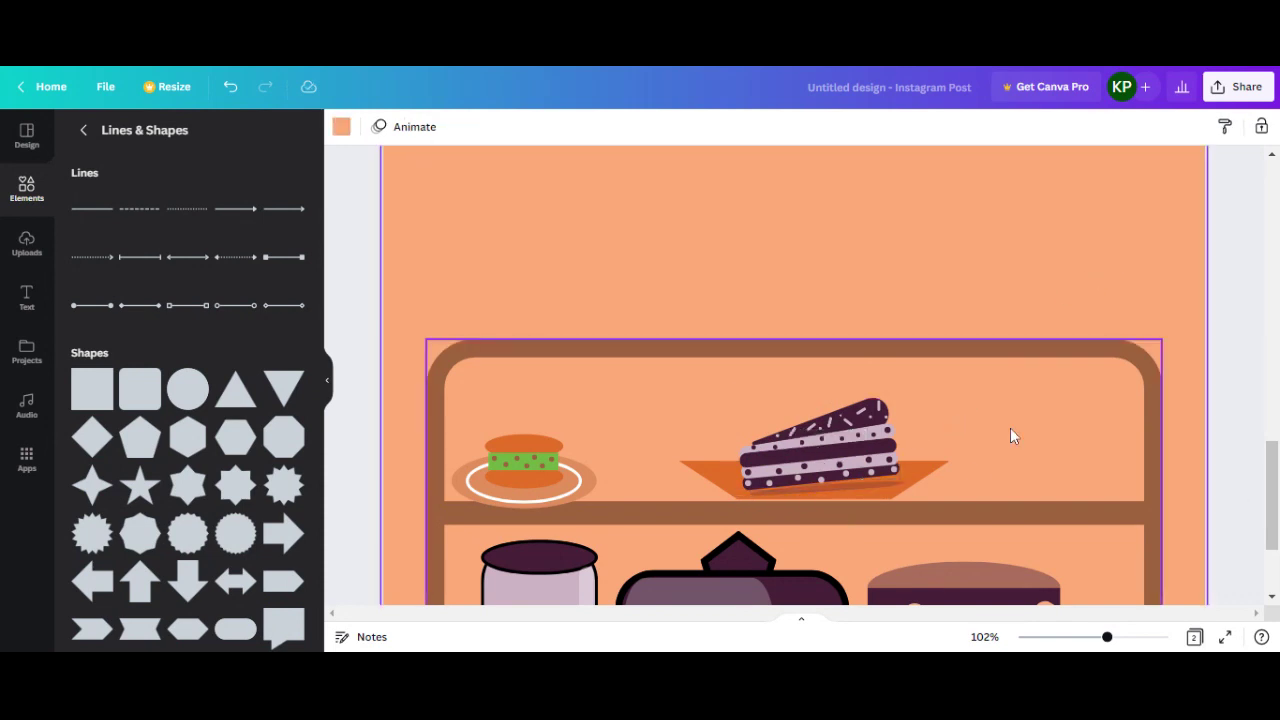
left_click(875, 489)
left_click_drag(906, 481, 890, 481)
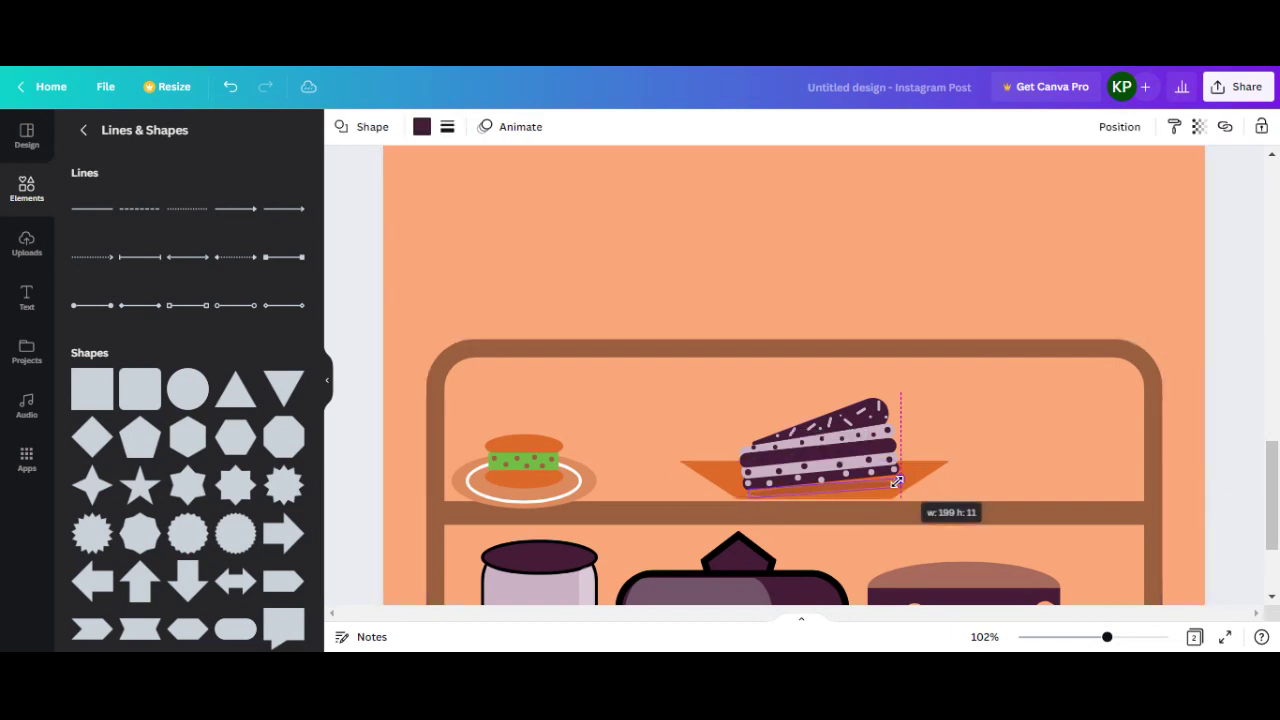
left_click(1098, 280)
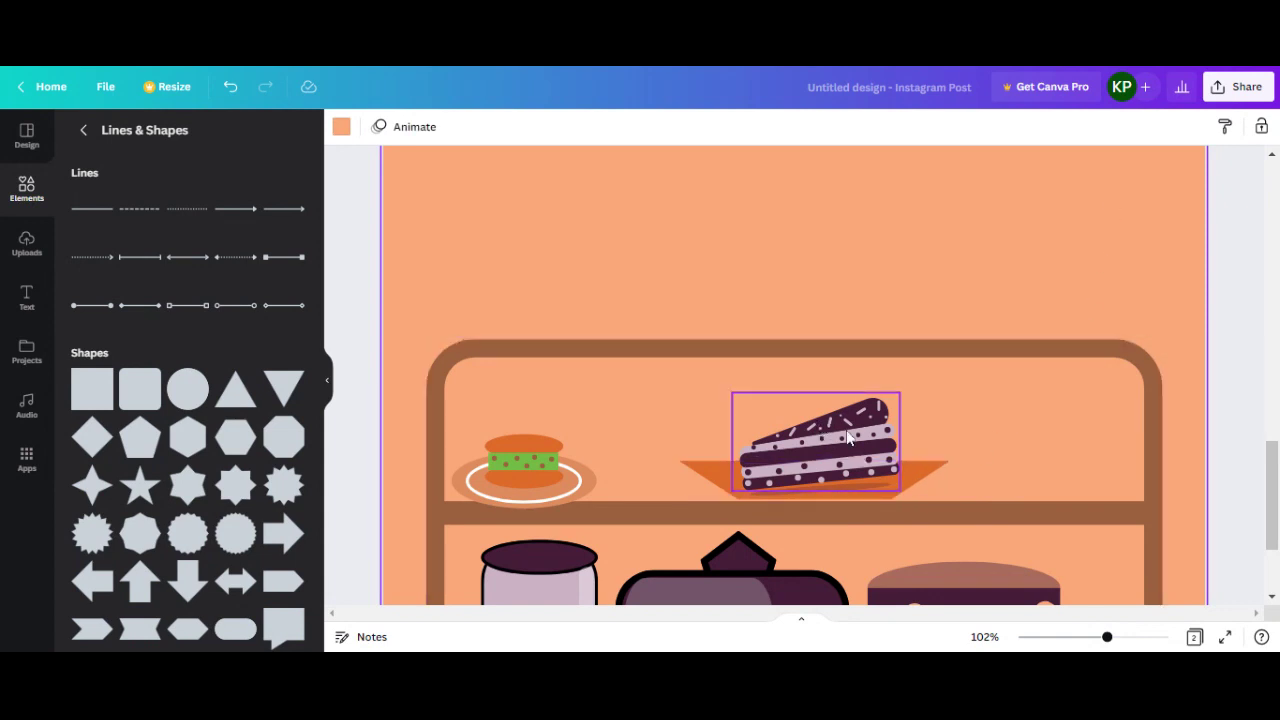
left_click_drag(980, 471, 823, 458)
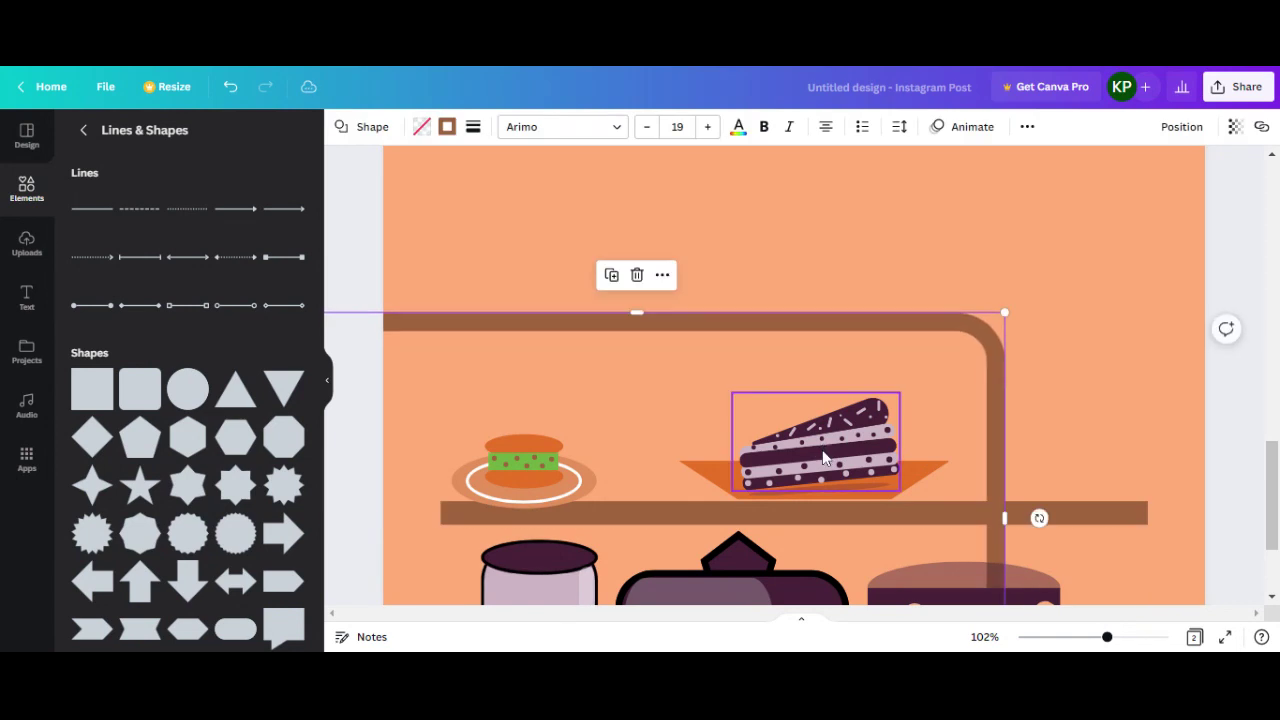
Undo the accidental move of the shelf frame
key("ctrl+z")
scroll(838, 454, "down", 5, "ctrl")
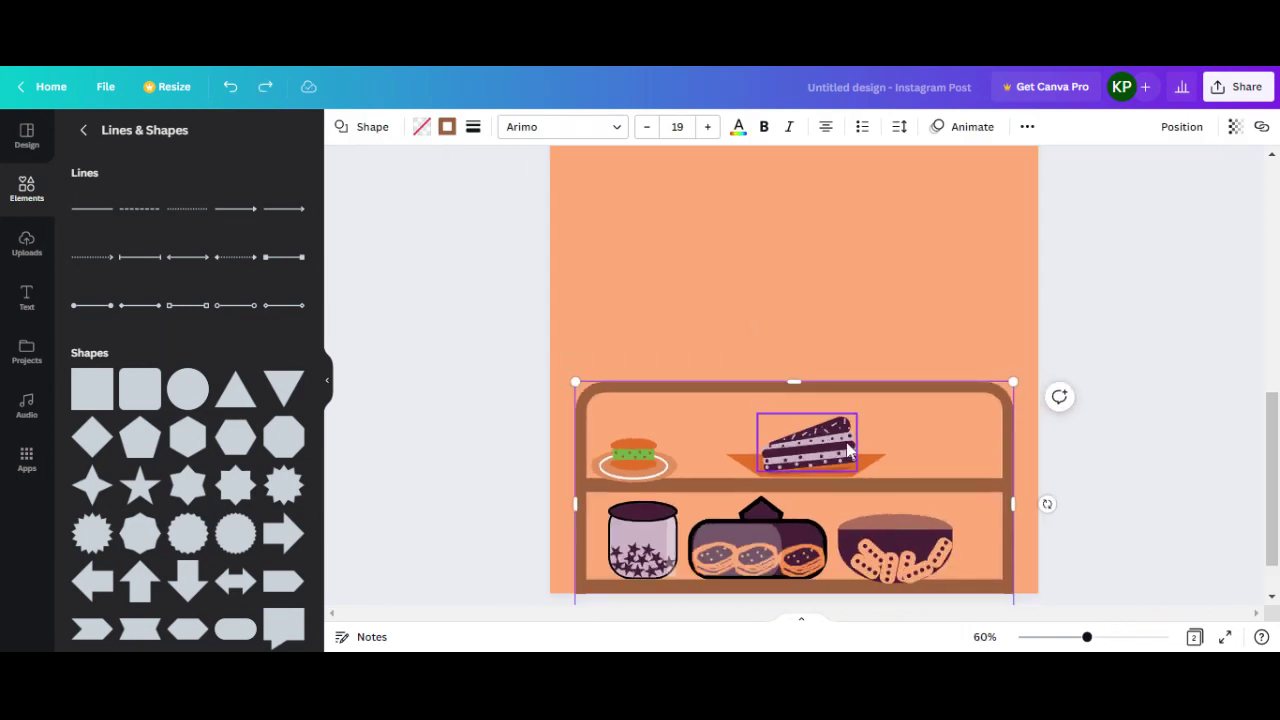
left_click(920, 279)
Add a small dark arch shape as a rounded pot on the shelf's top left edge
scroll(90, 440, "down", 2)
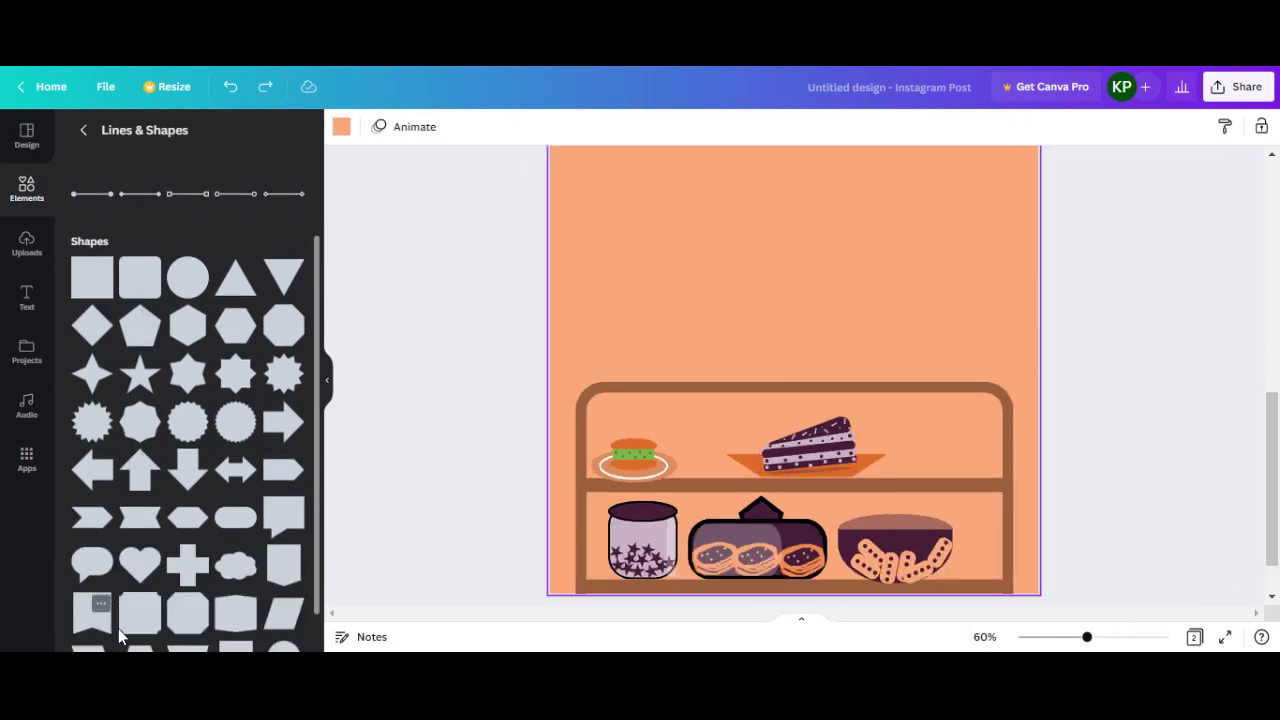
scroll(200, 575, "down", 1)
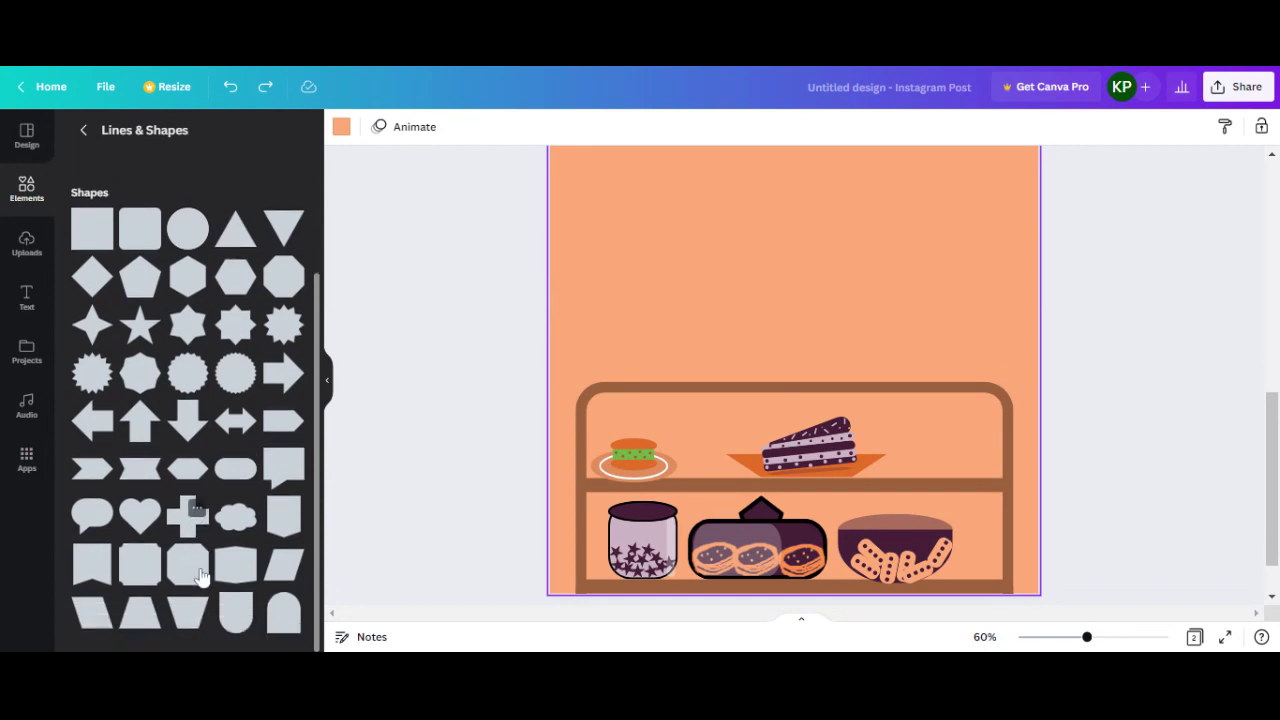
left_click(237, 611)
mouse_move(853, 421)
left_mouse_down()
mouse_move(779, 329)
mouse_move(621, 357)
mouse_move(632, 372)
mouse_move(618, 356)
mouse_move(622, 369)
left_mouse_up()
left_click(848, 302)
left_click(697, 336)
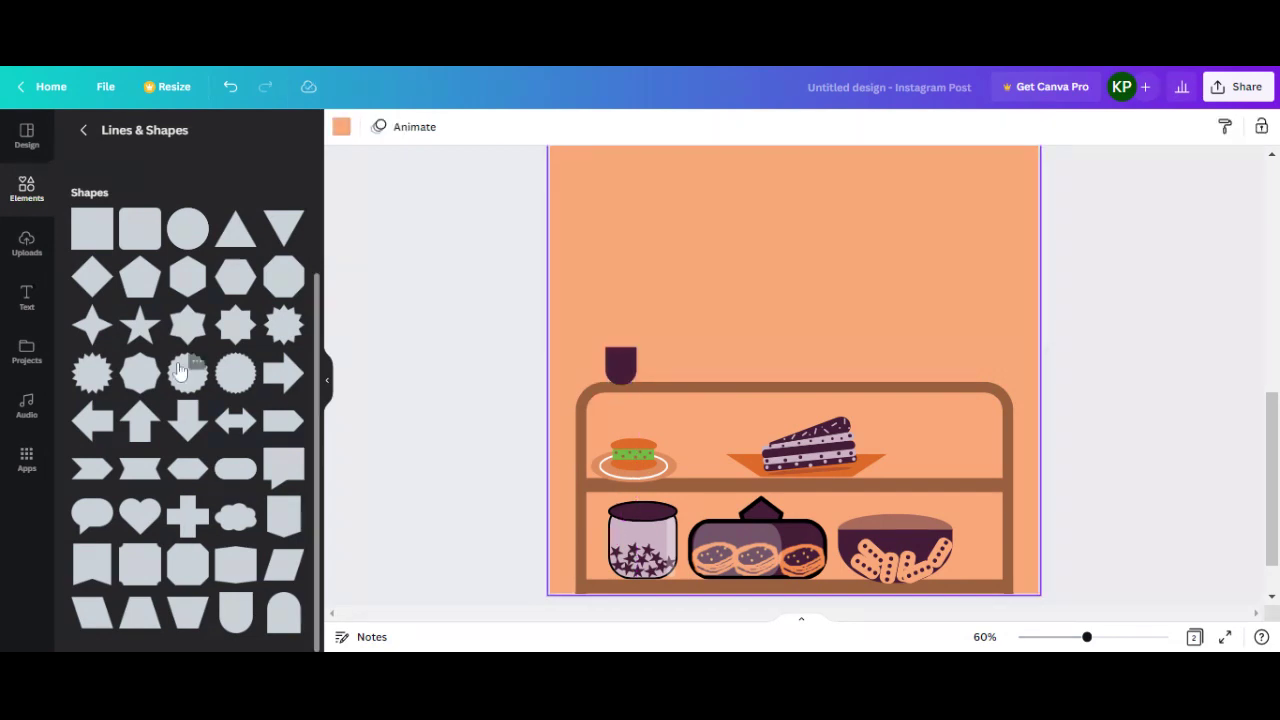
scroll(186, 311, "up", 2)
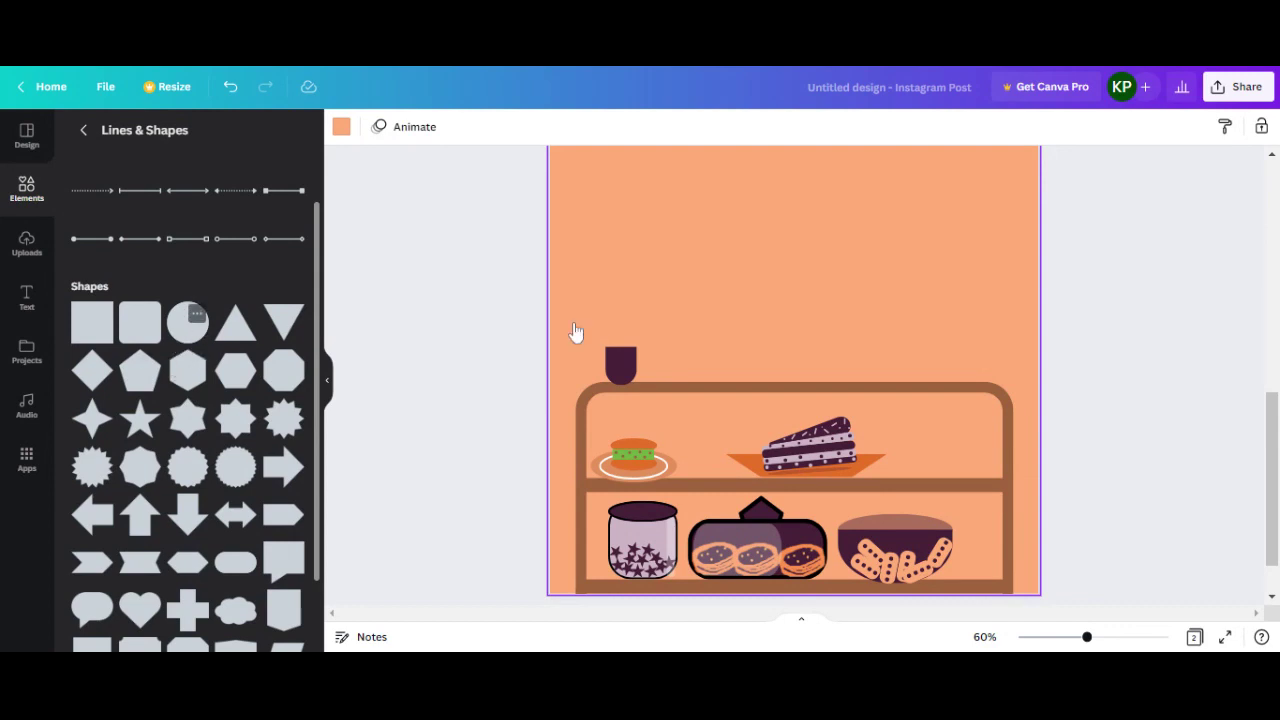
Squeeze a circle into a thin leaf-shaped ellipse coloured dark green
left_click_drag(862, 344, 738, 349)
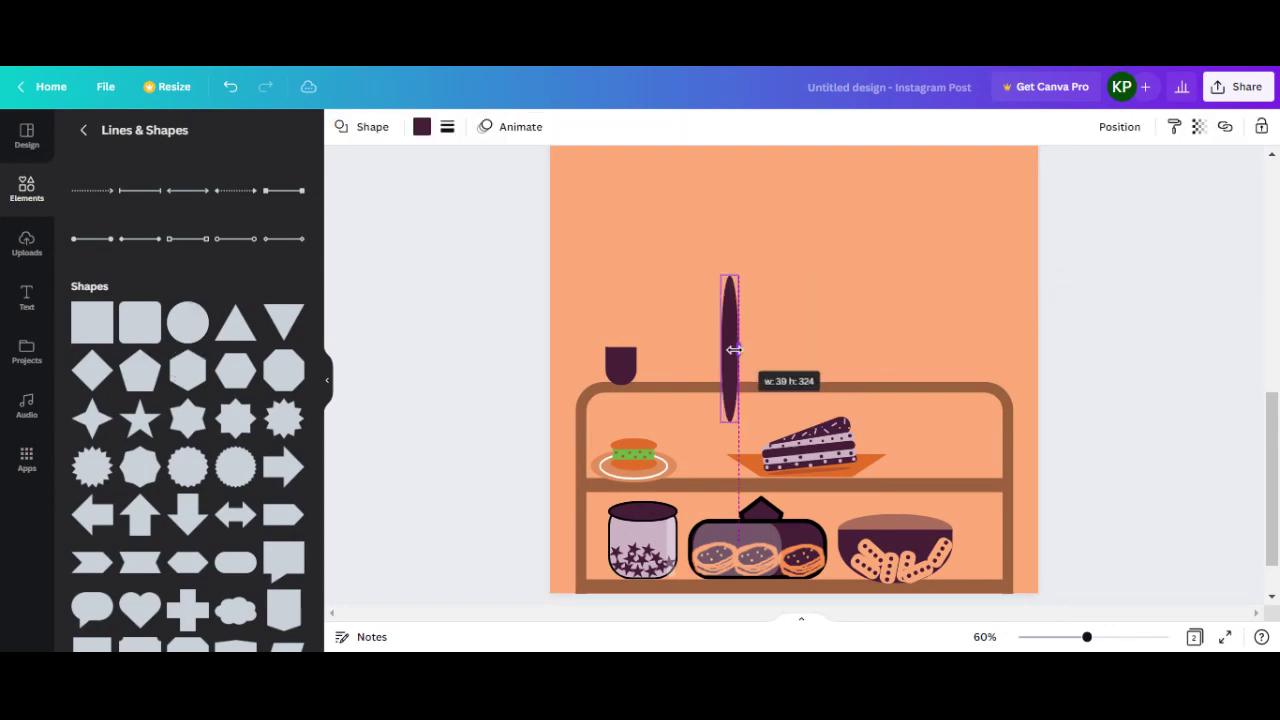
left_click_drag(730, 423, 726, 304)
left_click(764, 306)
left_click(723, 303)
left_click(422, 127)
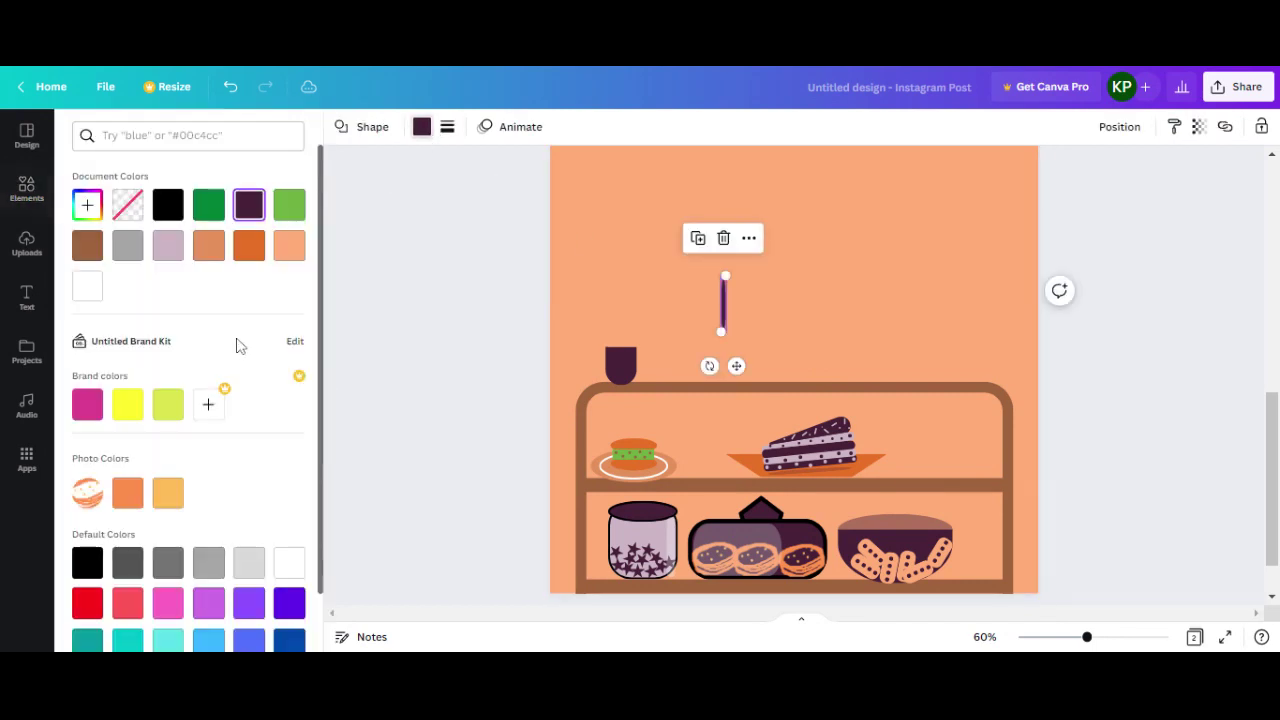
left_click(289, 208)
left_click(209, 205)
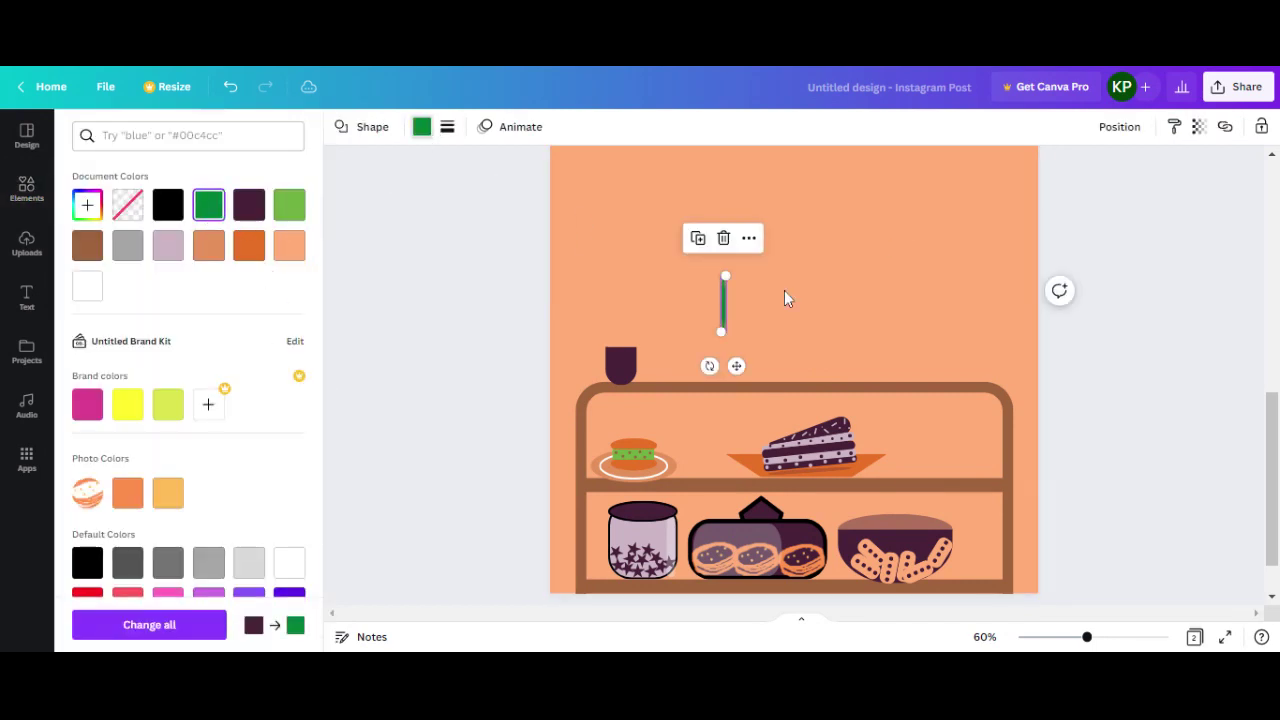
left_click(784, 290)
left_click(770, 327)
Set the leaf on top of the pot and duplicate it onto the pot's left side
left_click_drag(722, 314, 627, 340)
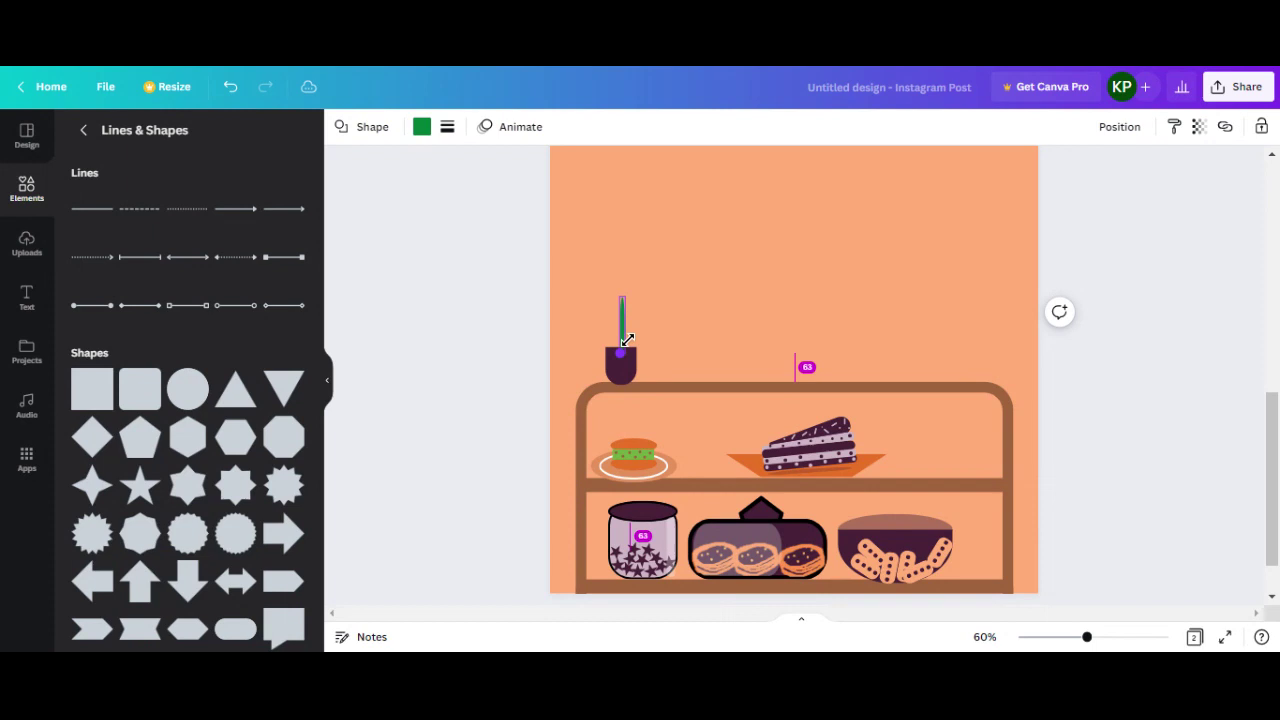
left_click(688, 292)
left_click(623, 331)
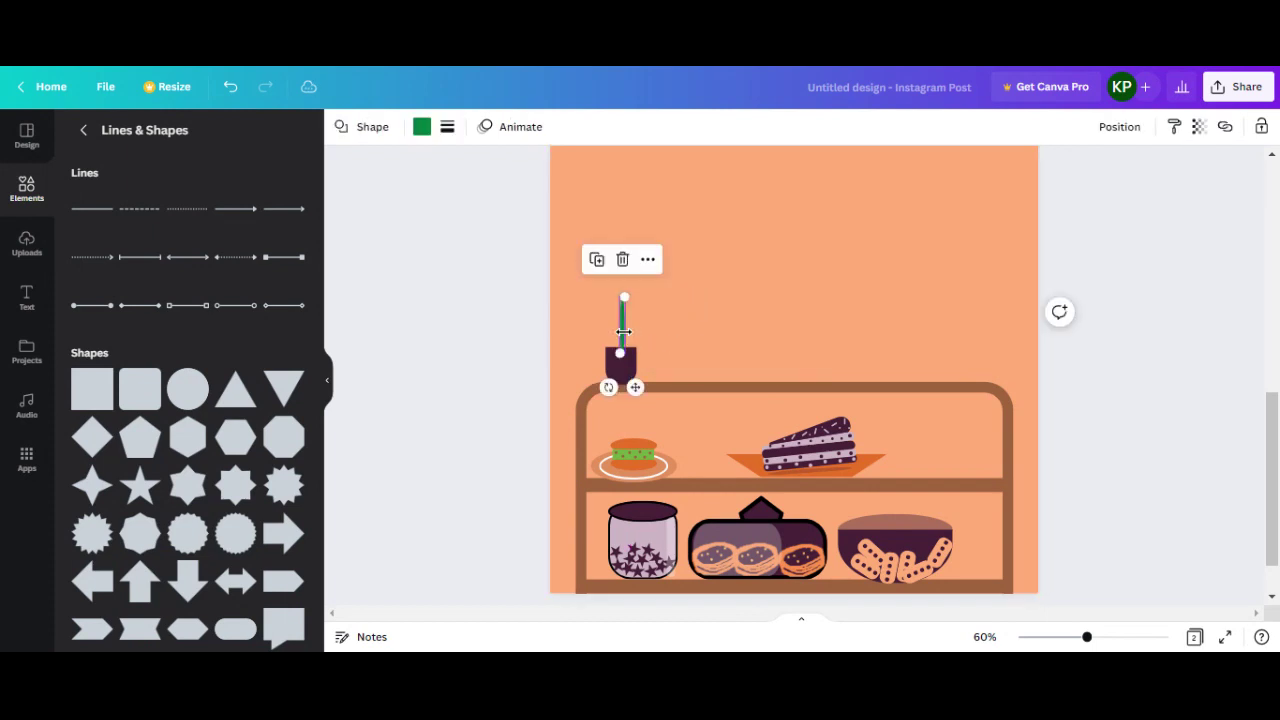
double_click(628, 336)
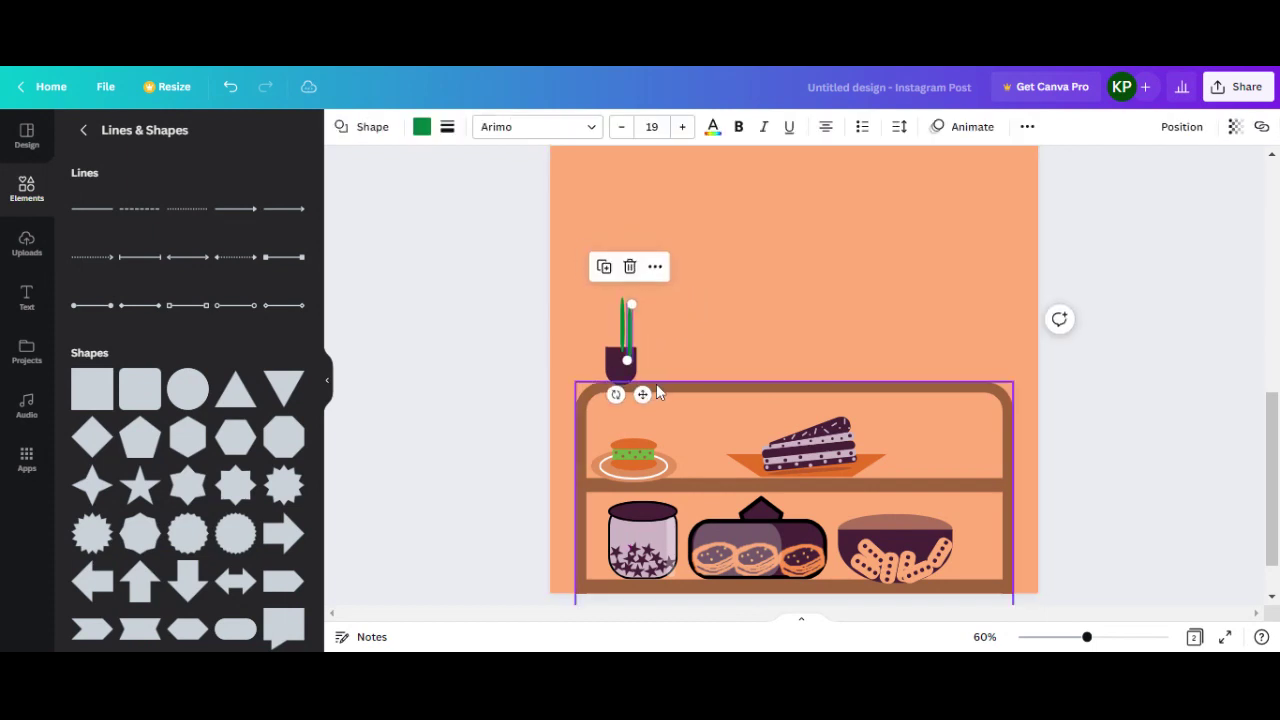
left_click(623, 342)
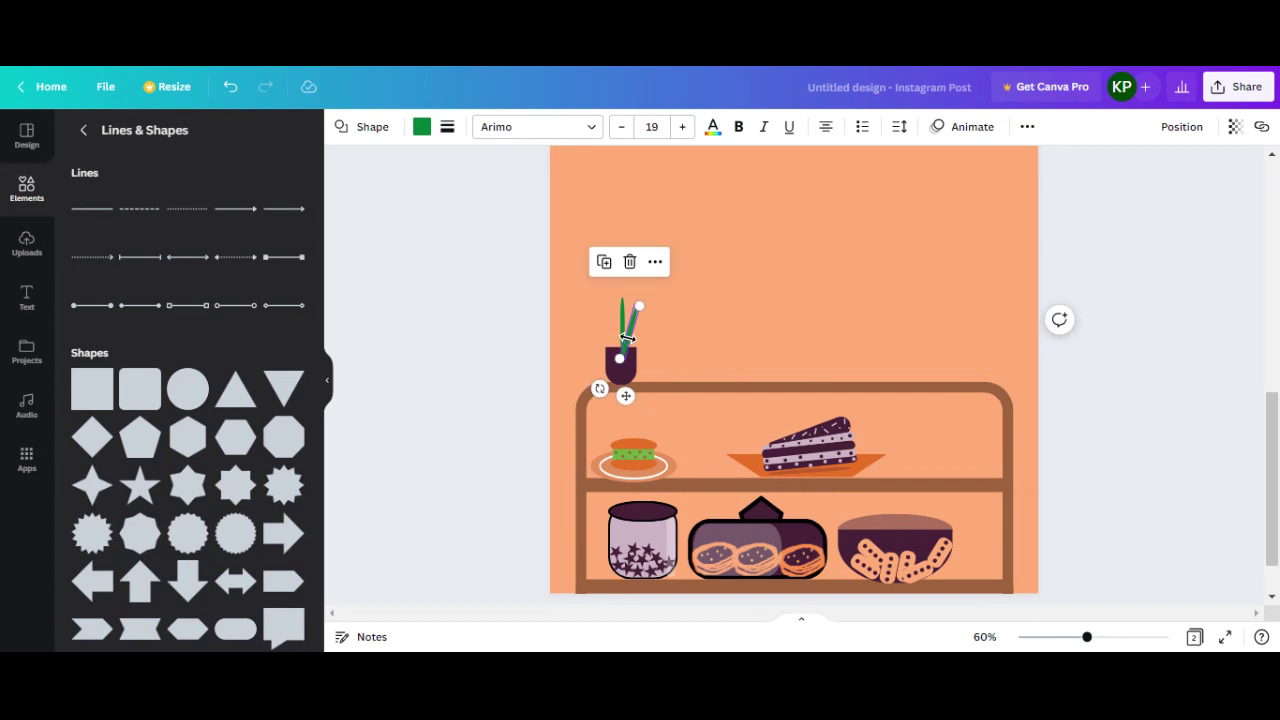
key("ctrl+d")
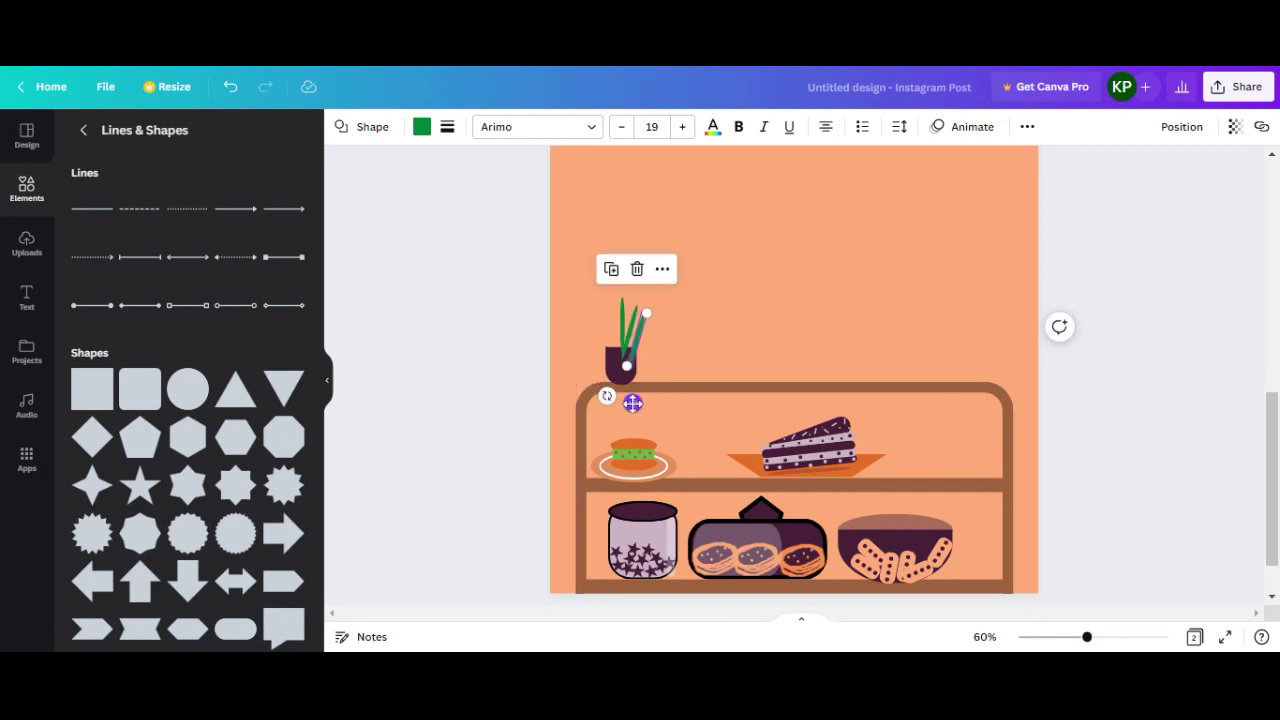
mouse_move(632, 403)
left_mouse_down()
mouse_move(604, 384)
mouse_move(616, 398)
mouse_move(638, 390)
left_mouse_up()
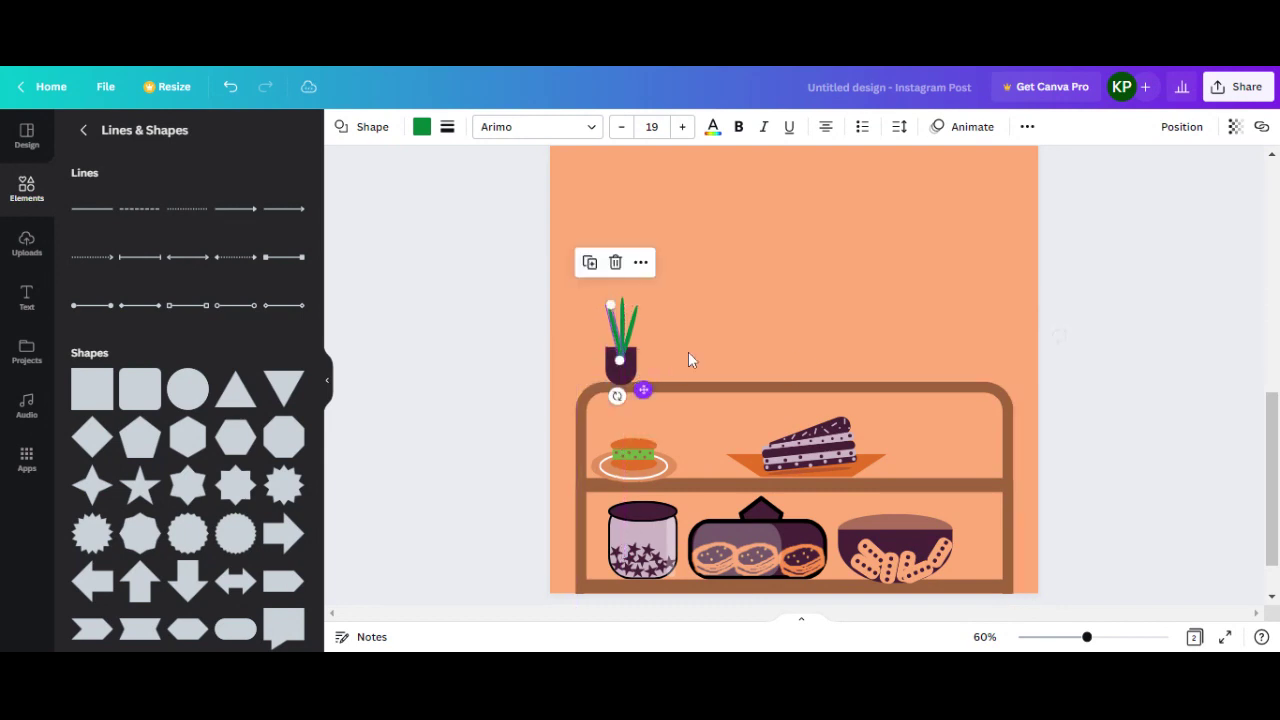
left_click(710, 325)
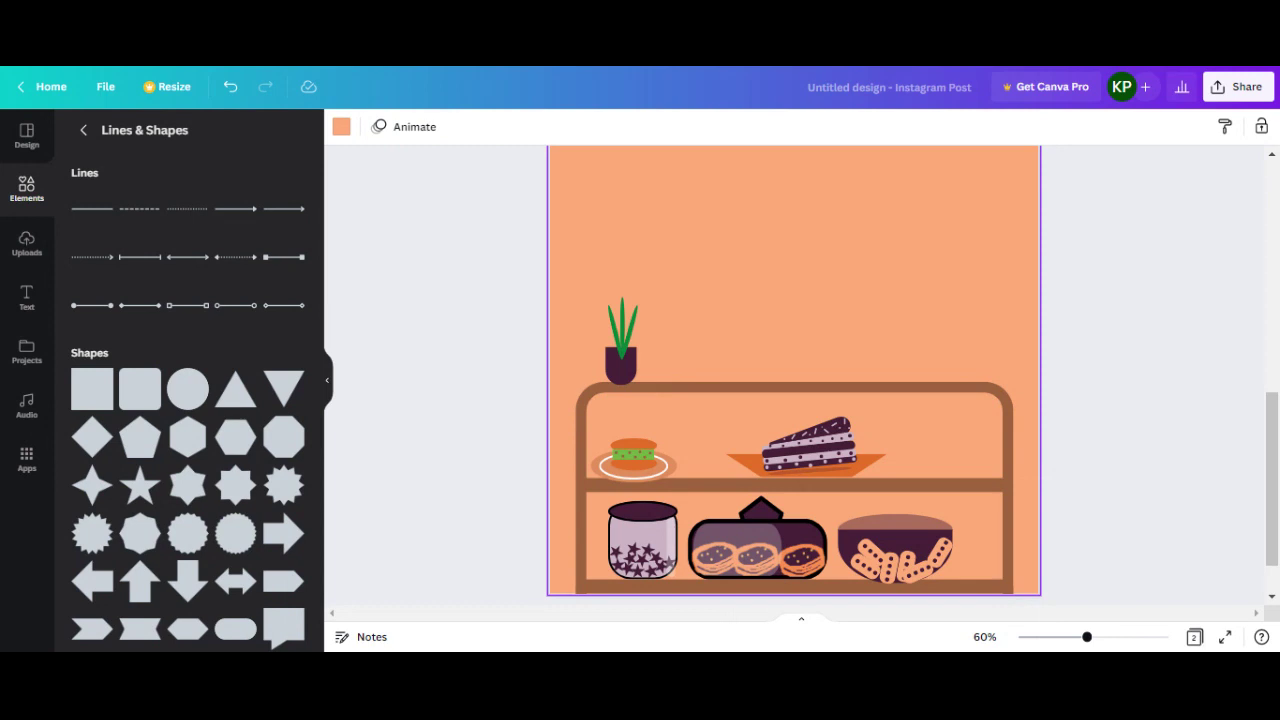
mouse_move(188, 437)
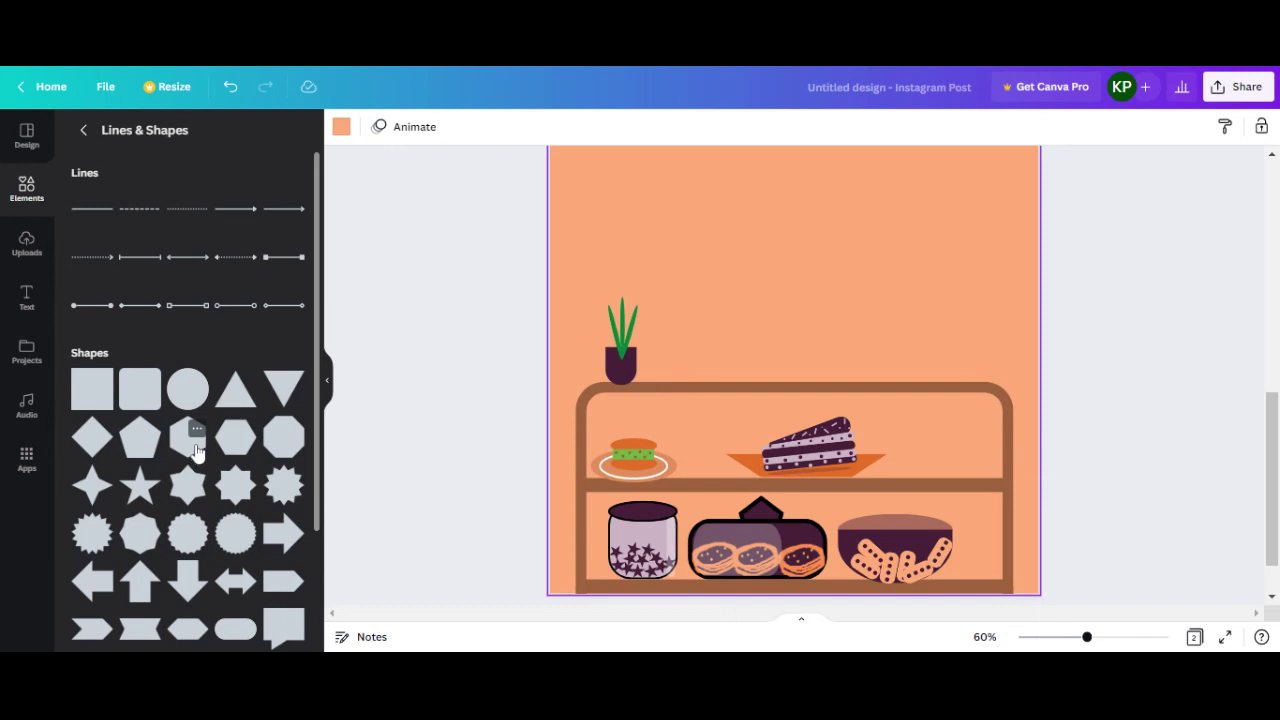
Add a small inverted trapezoid pot on the shelf top beside the plant
scroll(197, 452, "down", 3)
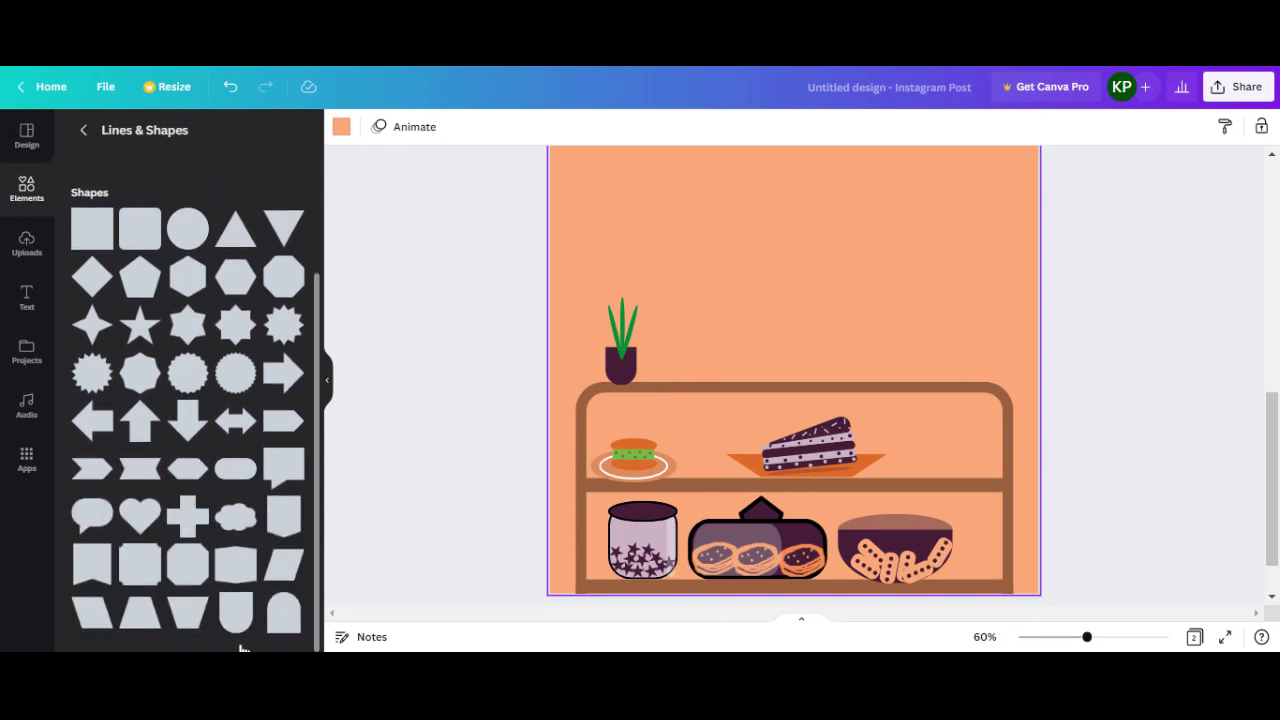
left_click(187, 612)
mouse_move(871, 406)
left_mouse_down()
mouse_move(791, 346)
mouse_move(668, 356)
left_mouse_up()
left_click(929, 306)
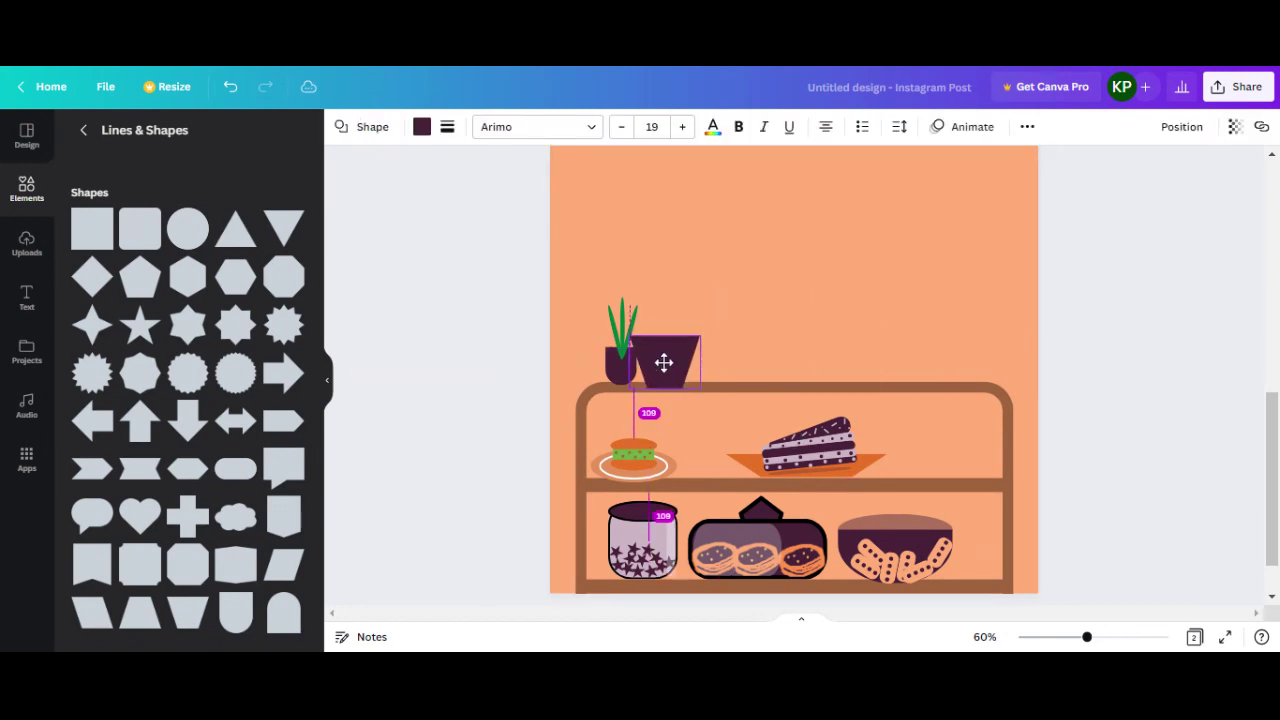
left_click(630, 388)
scroll(632, 340, "down", 1)
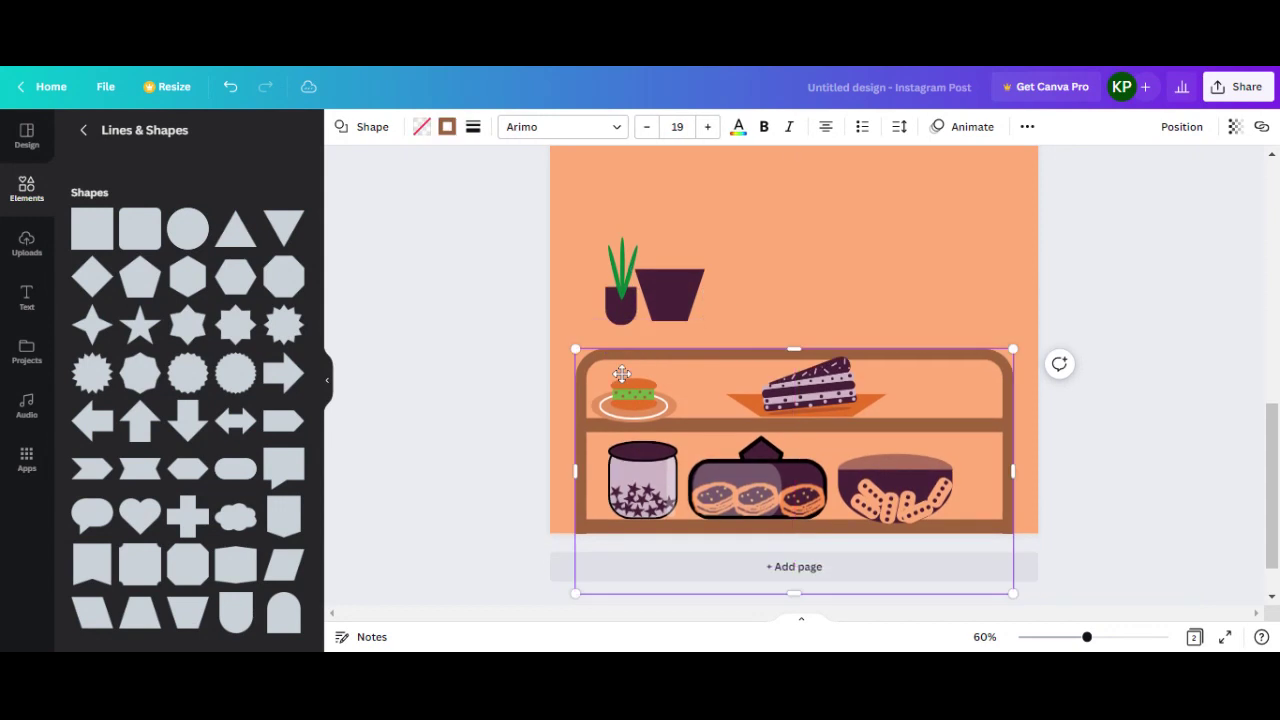
Stretch the shelf's top edge up beneath the pots
left_click_drag(794, 349, 794, 323)
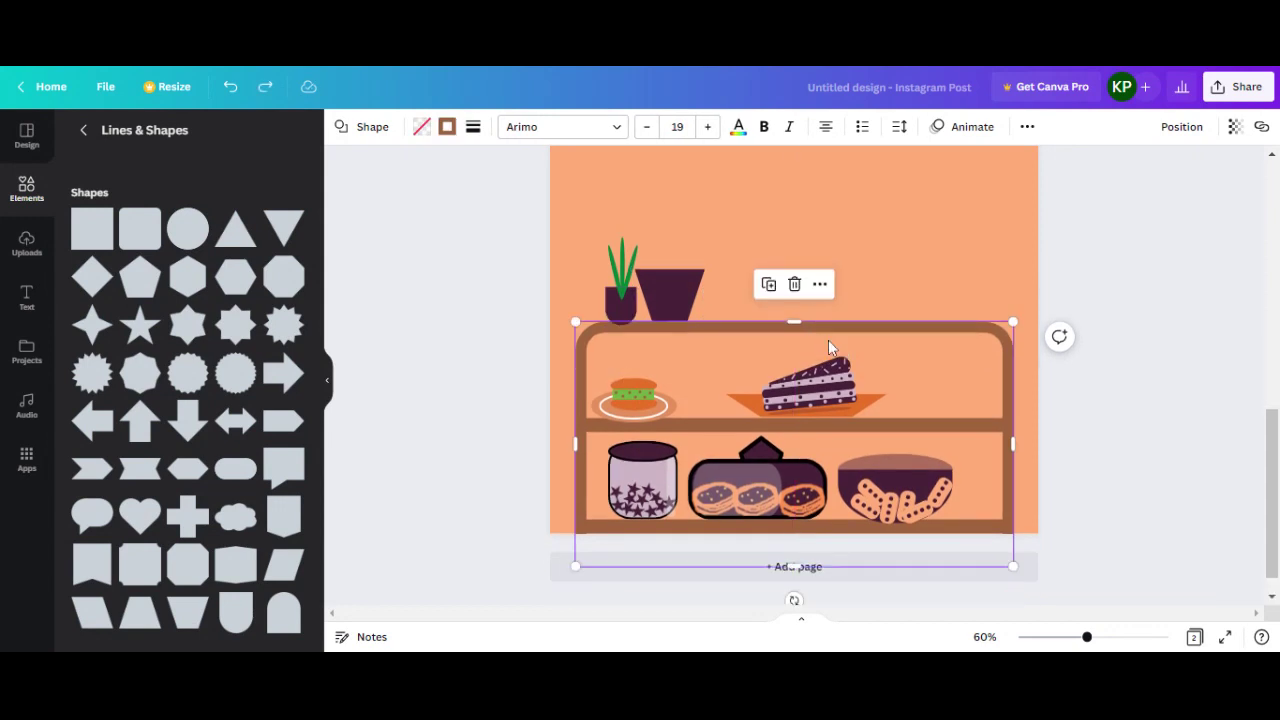
left_click(535, 373)
scroll(535, 373, "up", 5, "ctrl")
scroll(562, 314, "up", 2)
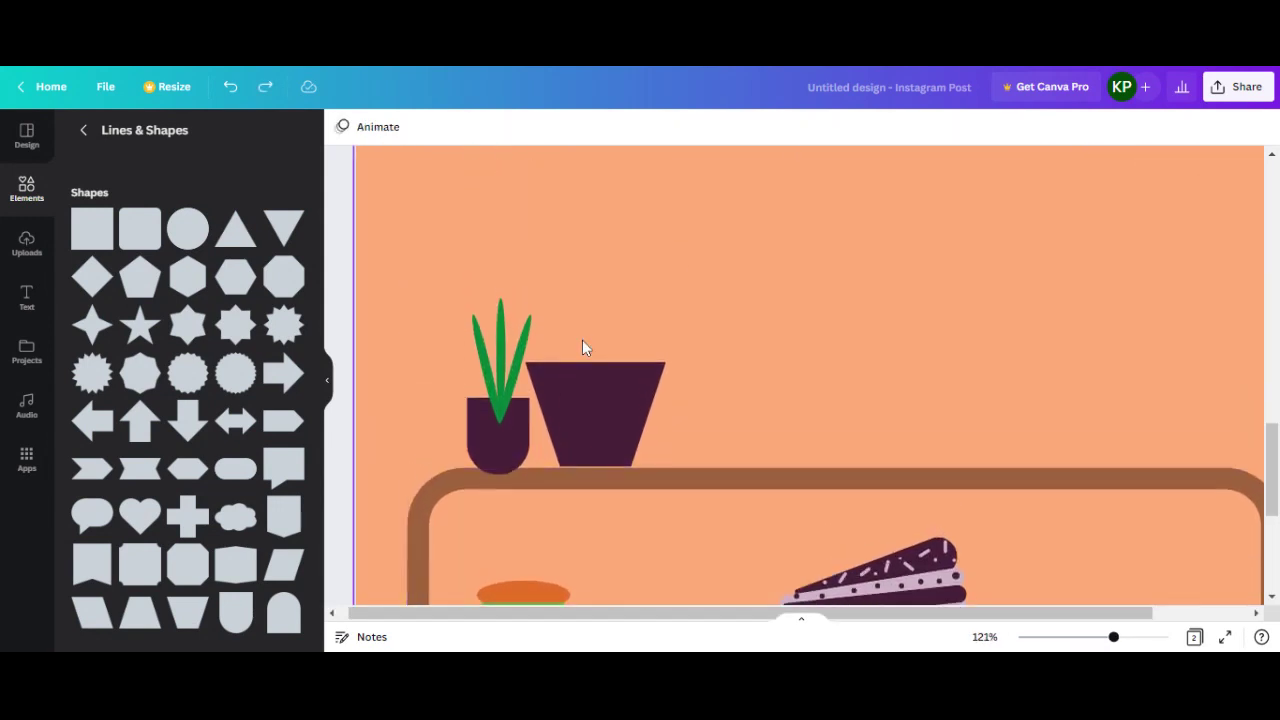
Settle the small pot on the shelf edge and shrink and shift the trapezoid pot slightly right
left_click_drag(497, 432, 498, 424)
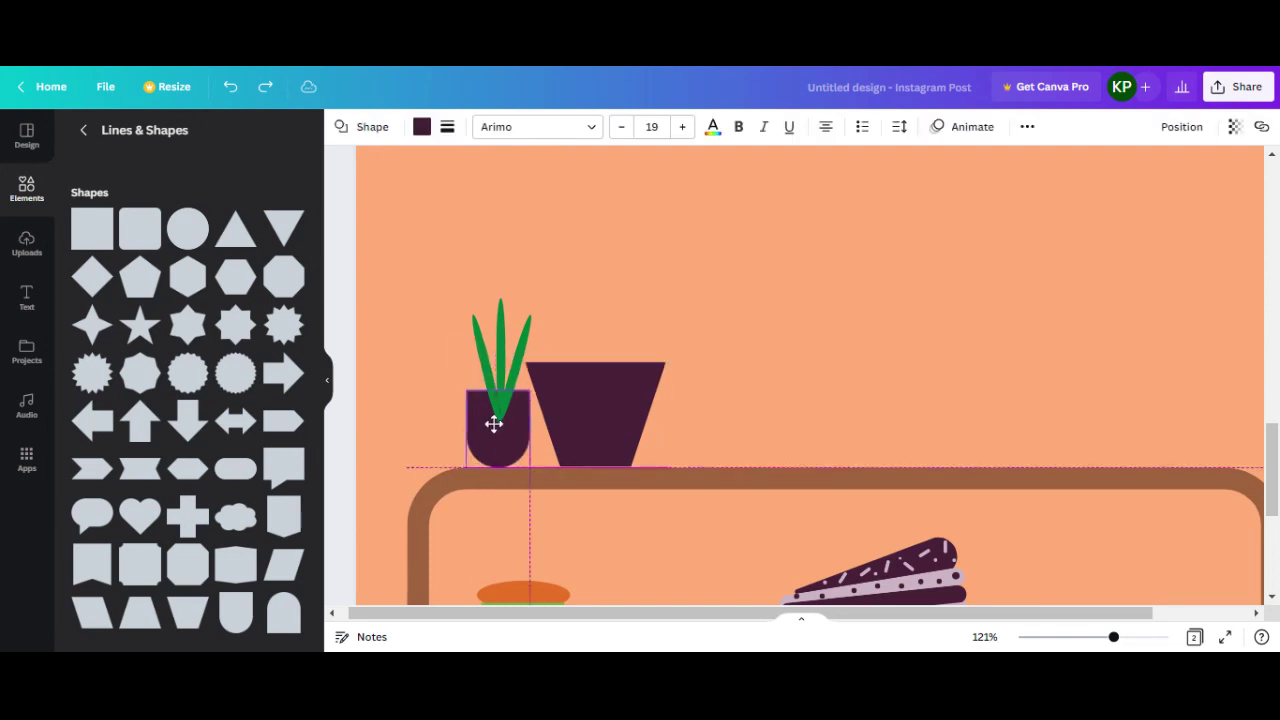
left_click(680, 437)
left_click_drag(639, 421, 646, 417)
left_click_drag(674, 361, 641, 387)
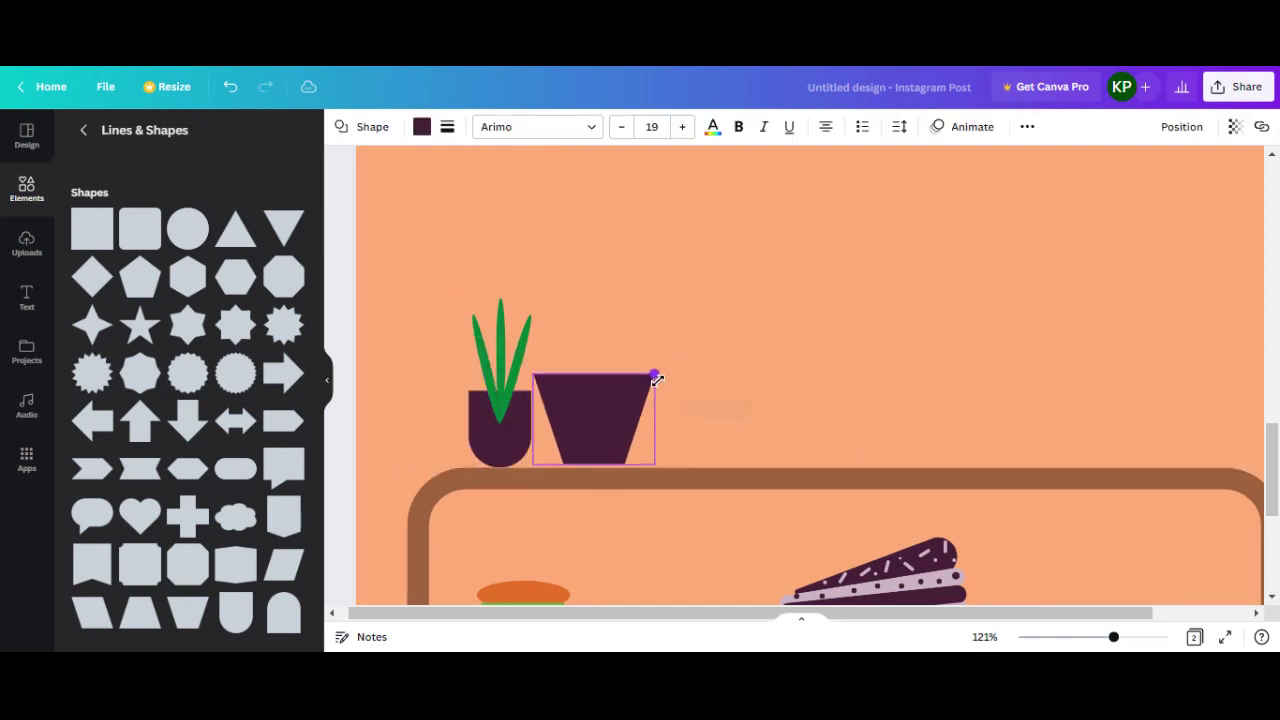
left_click_drag(602, 427, 609, 430)
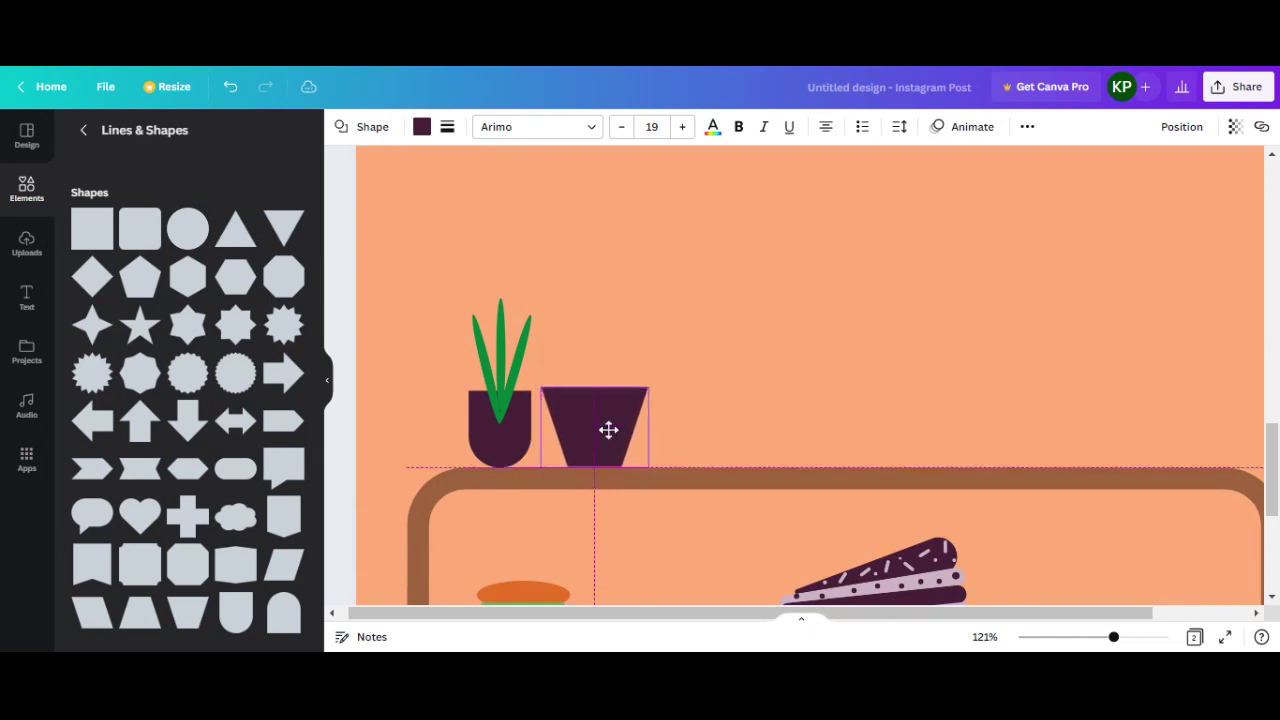
left_click(736, 424)
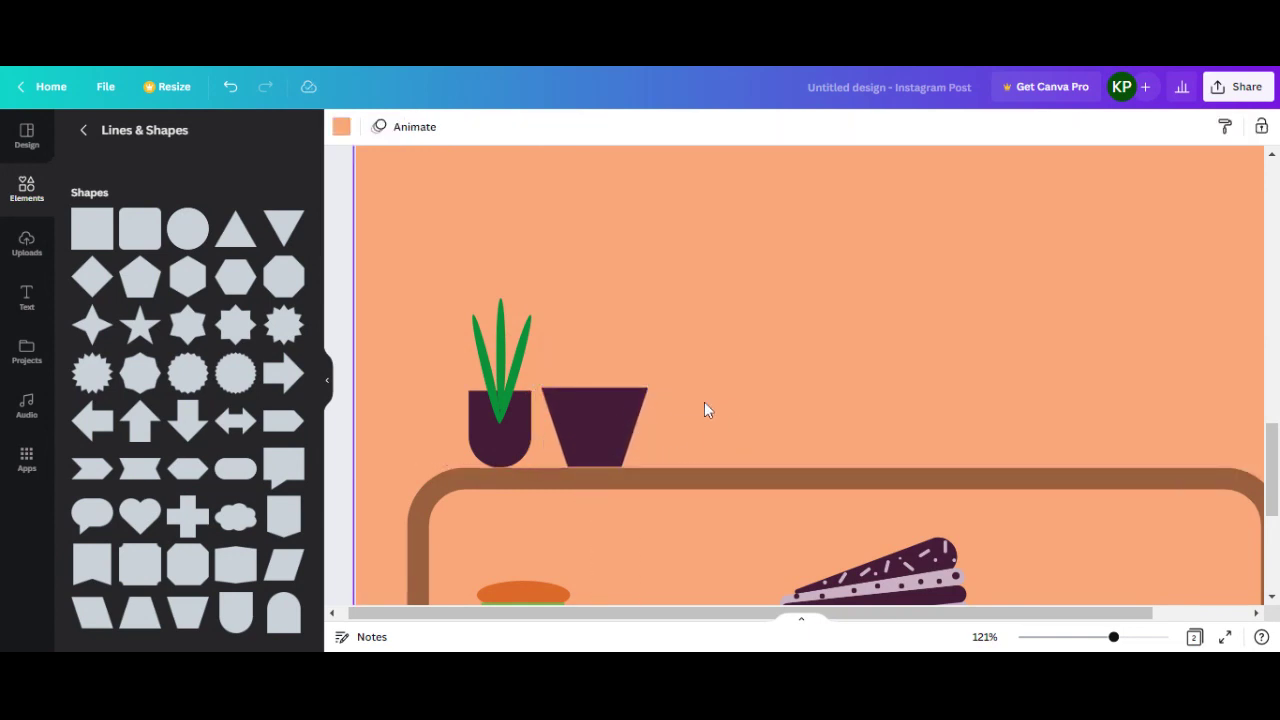
scroll(229, 491, "up", 4)
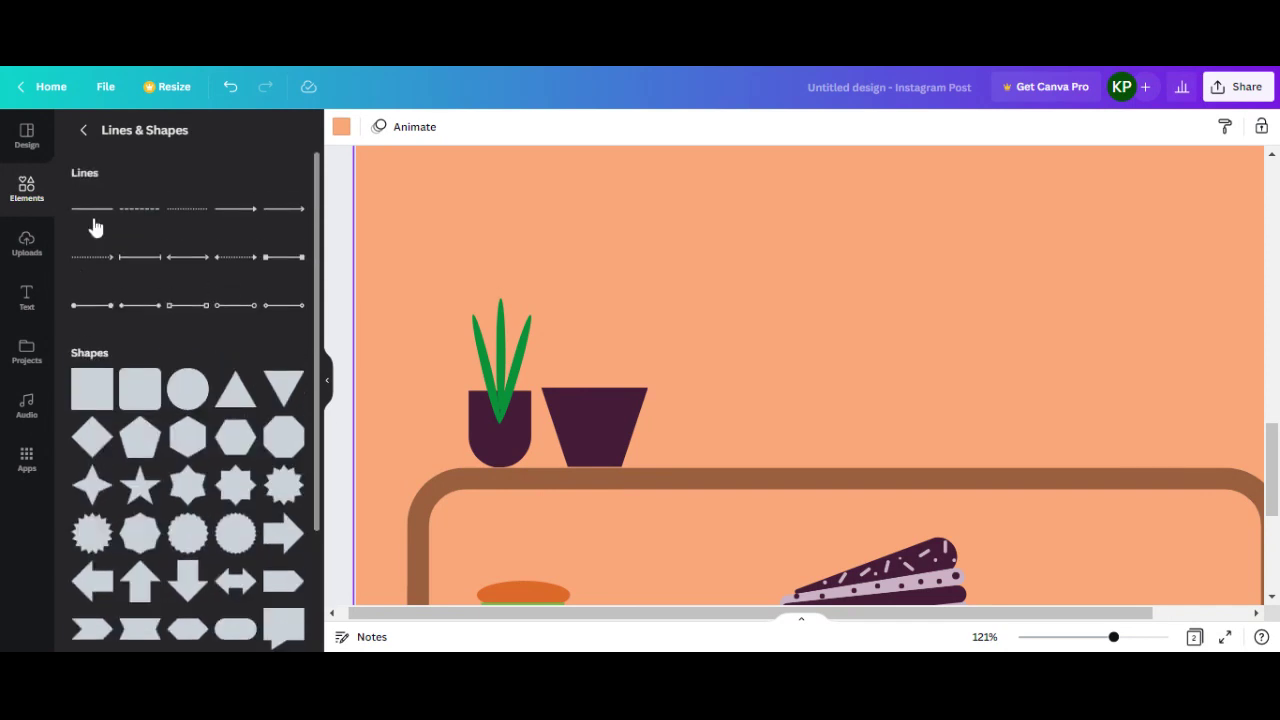
Add a black straight line on the trapezoid pot's rim, trimmed to the pot's width
left_click(93, 210)
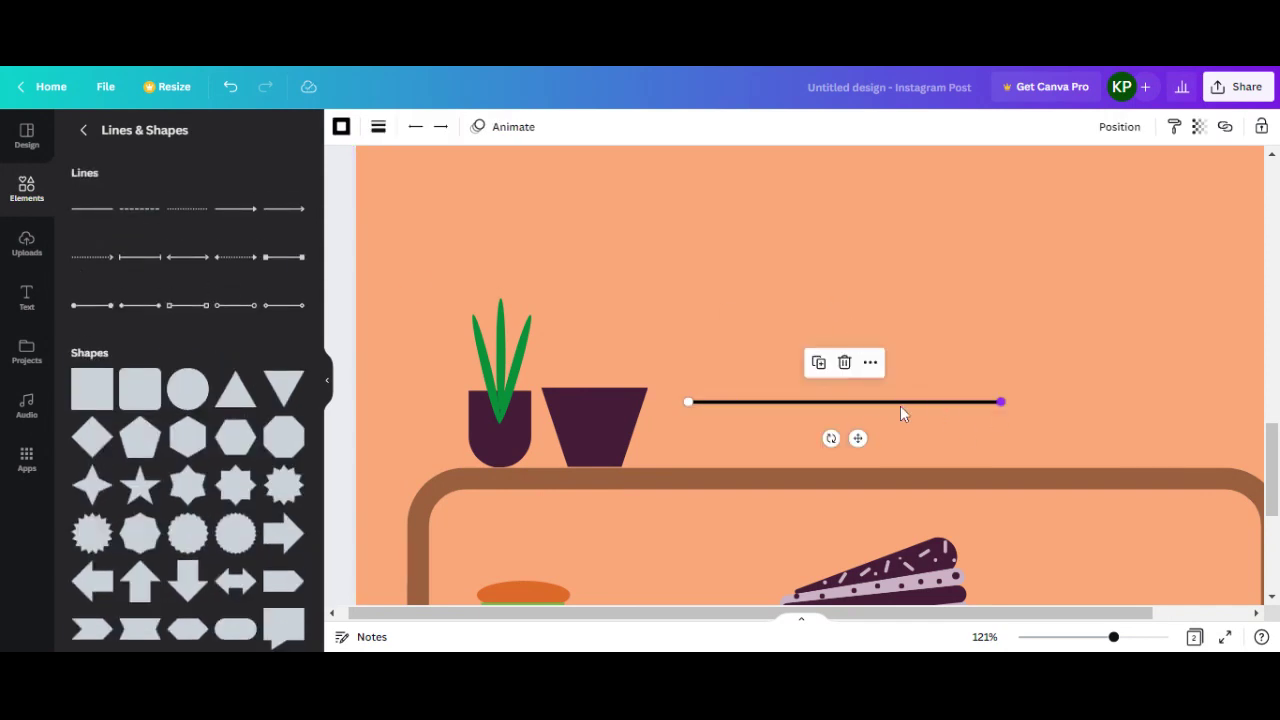
left_click_drag(1001, 401, 782, 410)
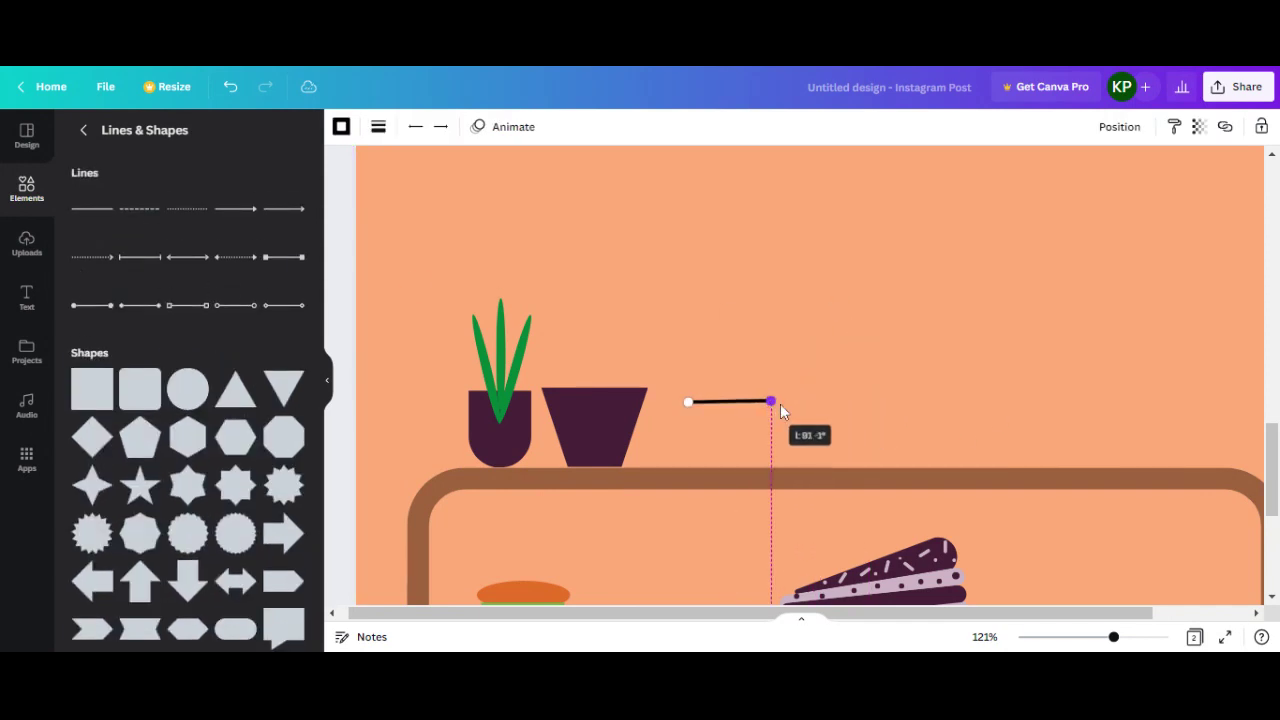
left_click_drag(780, 404, 829, 410)
left_click_drag(772, 442, 622, 416)
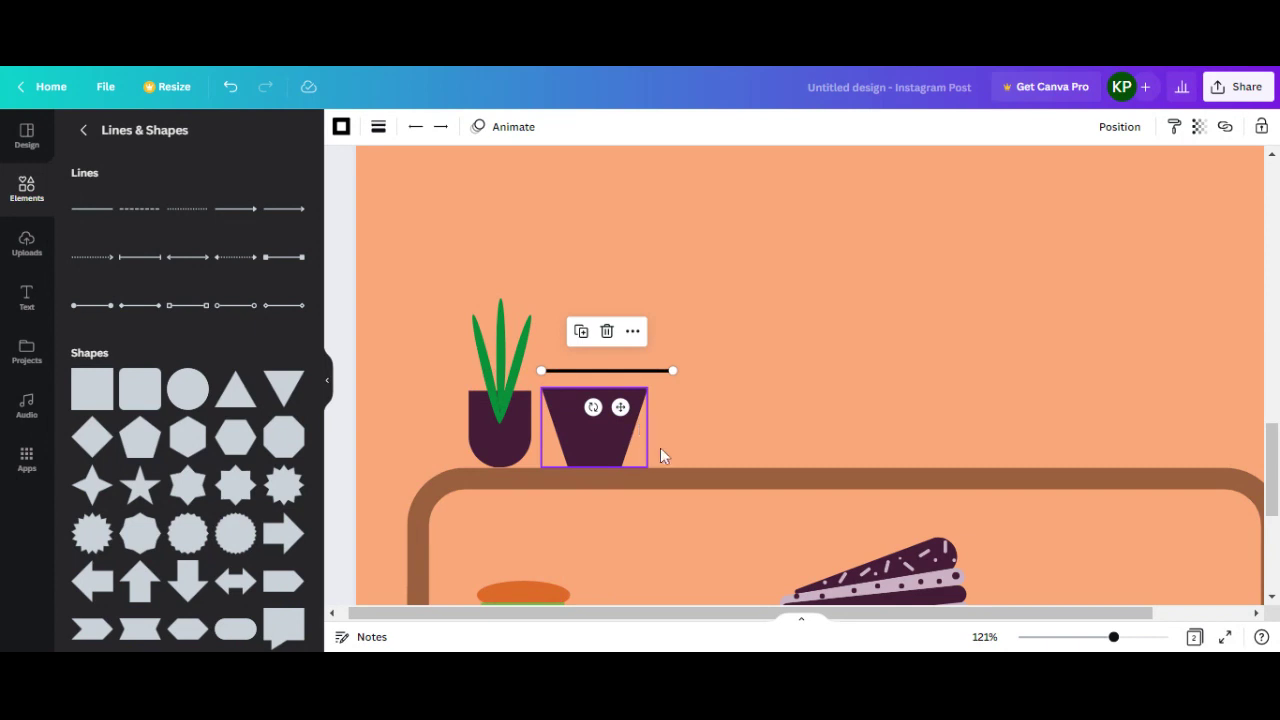
key("Down")
key("Down")
key("Down")
key("Down")
key("Down")
key("Down")
key("Down")
key("Down")
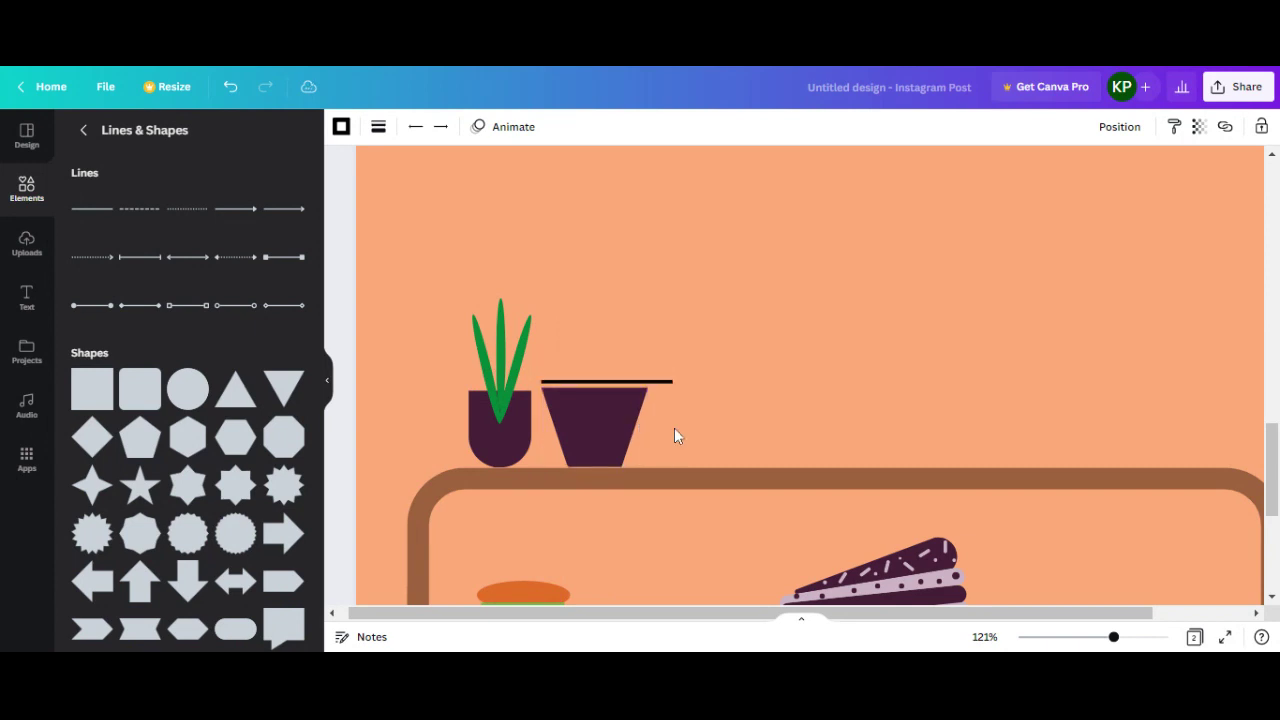
left_click(666, 383)
left_click_drag(670, 382, 648, 382)
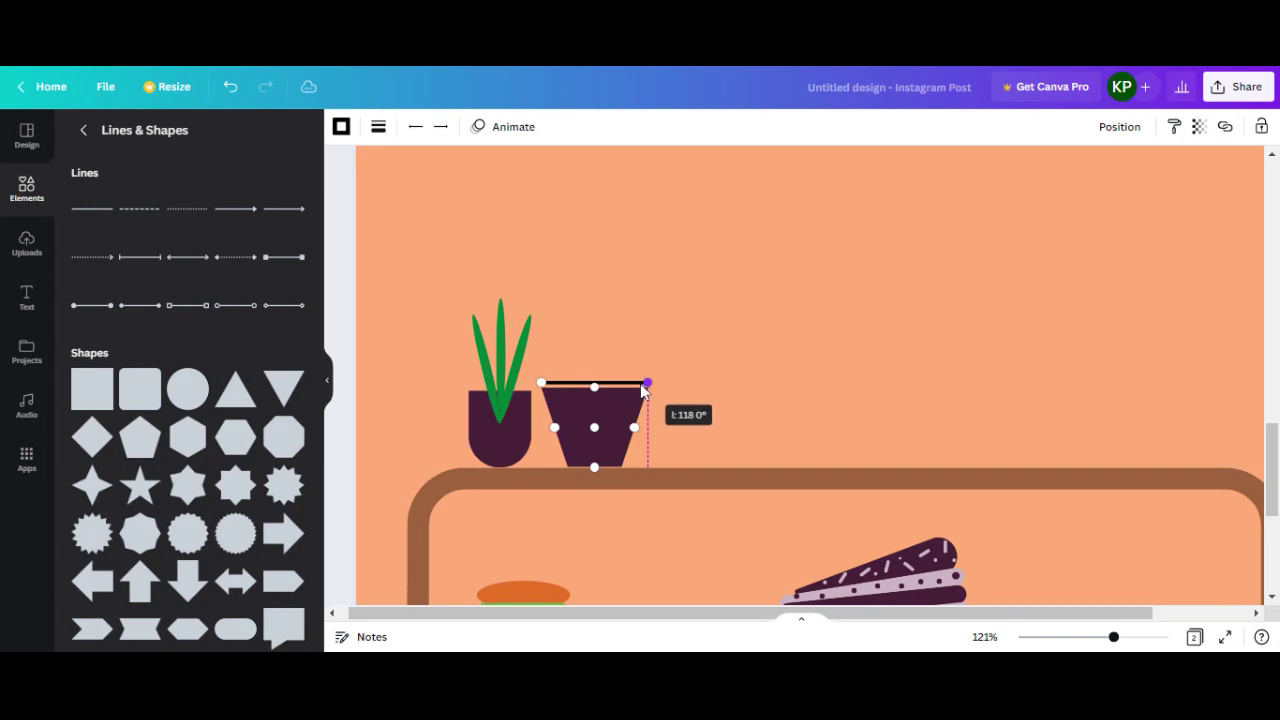
left_click_drag(643, 390, 645, 388)
left_click(760, 382)
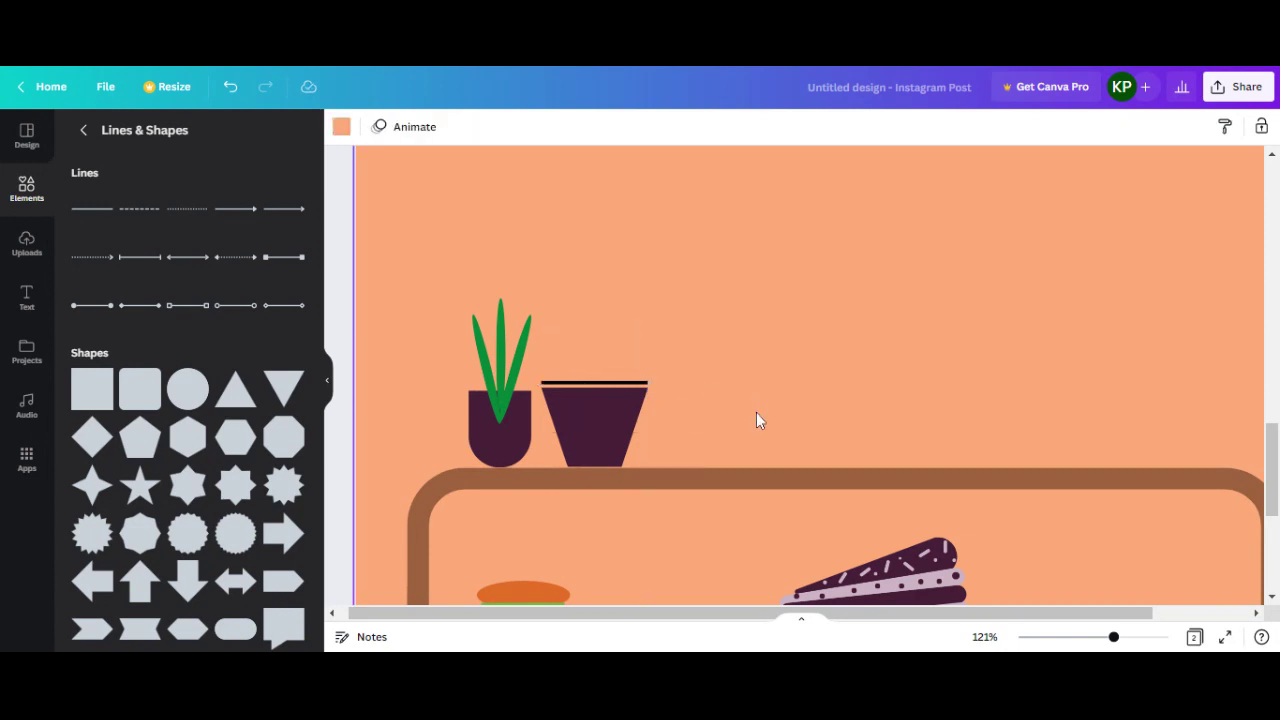
Duplicate the rim line and position the copy as a second stripe on the rim
left_click(603, 384)
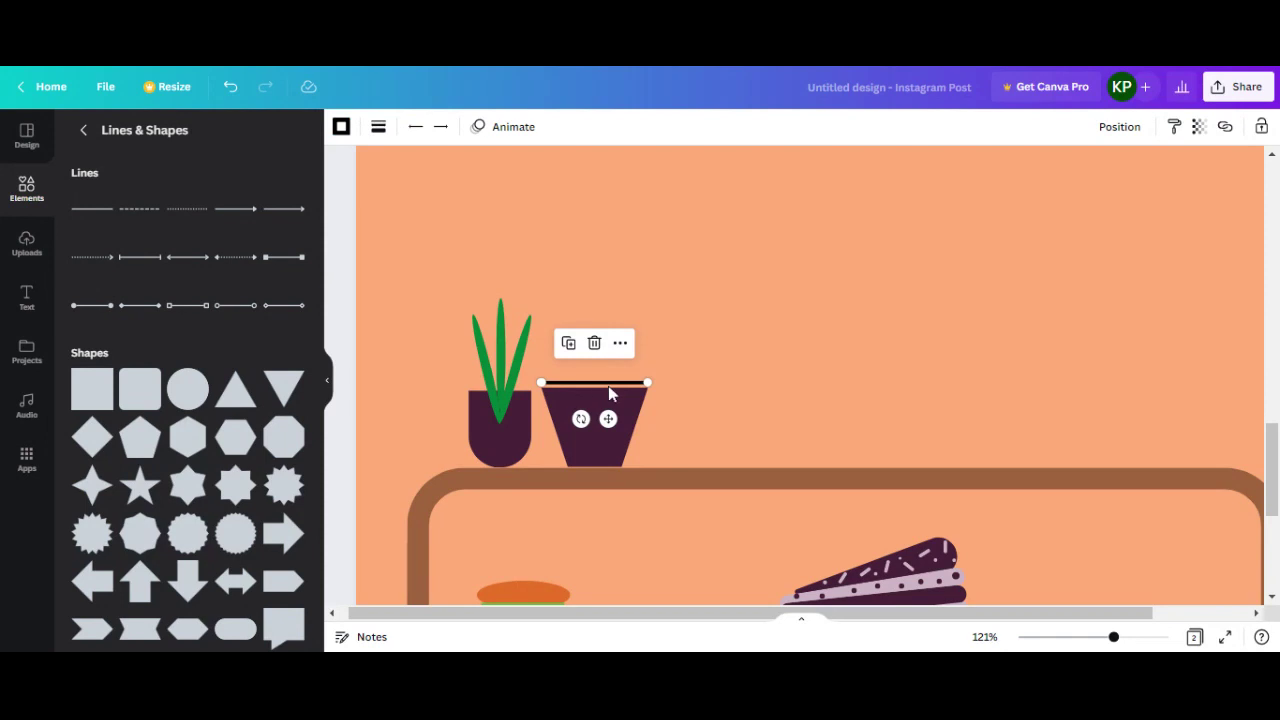
key("ctrl+d")
left_click_drag(622, 433, 608, 410)
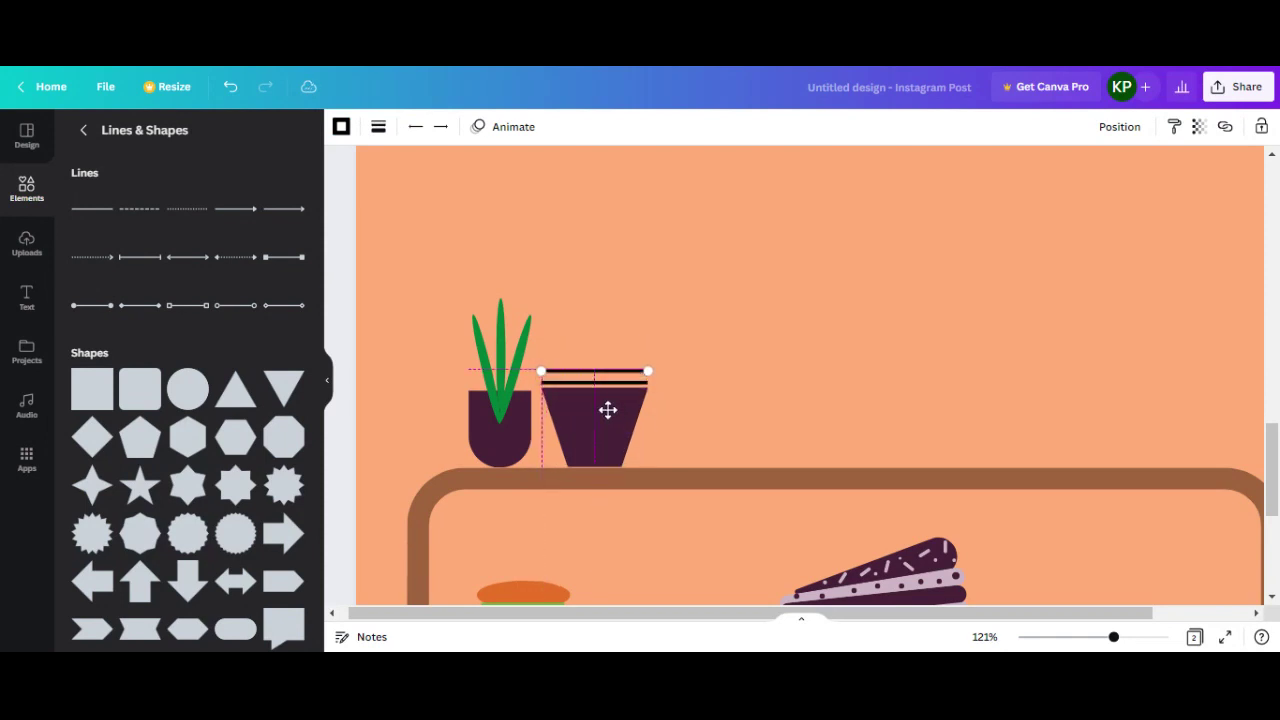
left_click(704, 409)
left_click(634, 380)
key("Down")
key("Down")
key("Down")
key("Down")
key("Down")
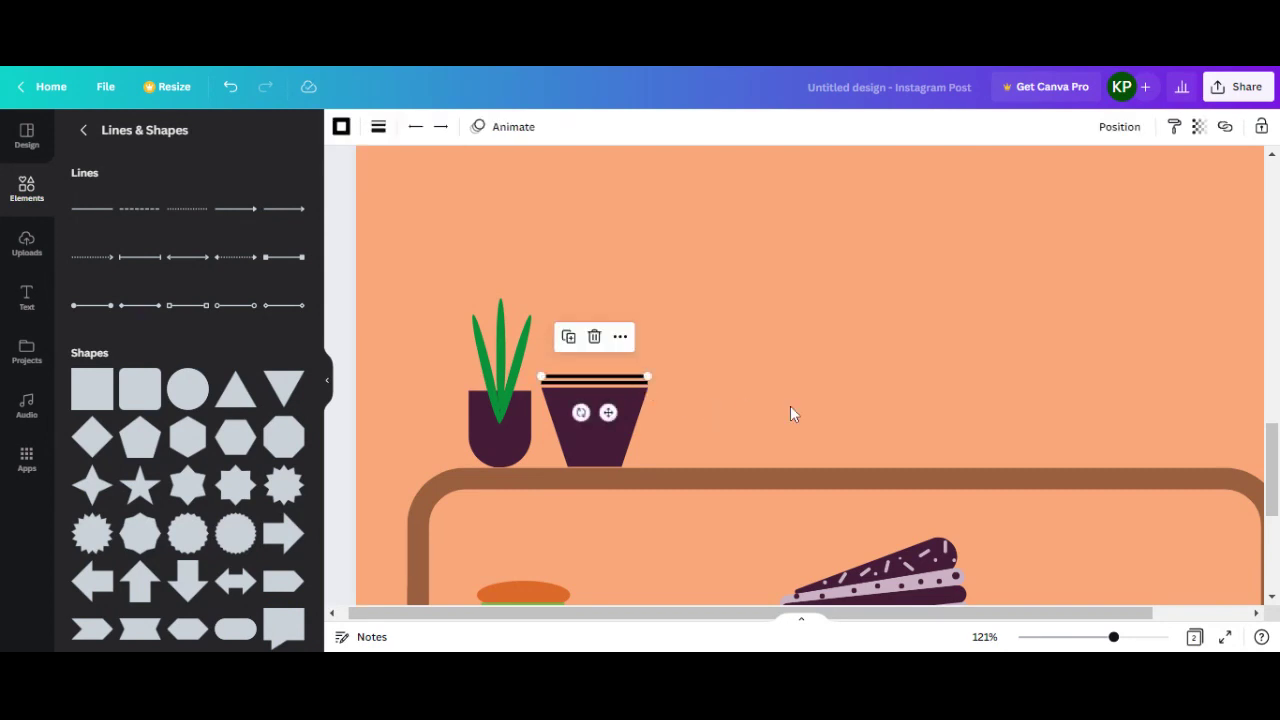
left_click(790, 407)
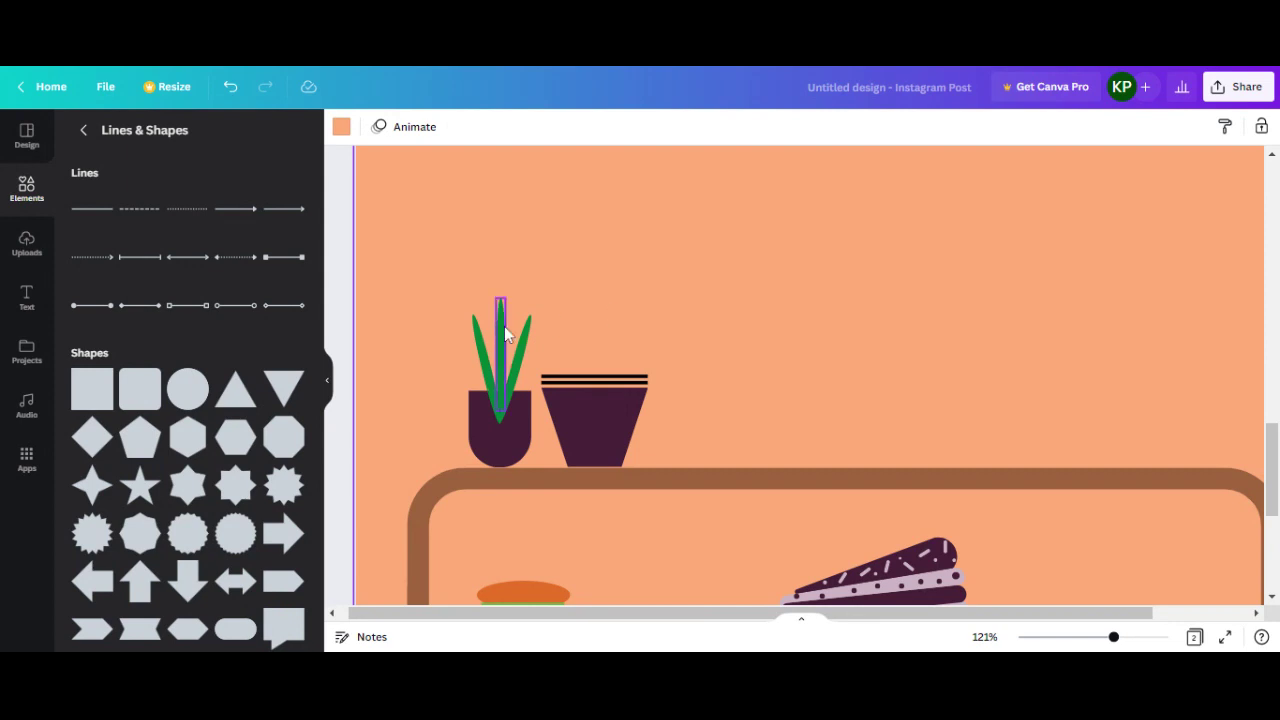
Search elements for 'plants' and add the white leaf sprig graphic
left_click(83, 130)
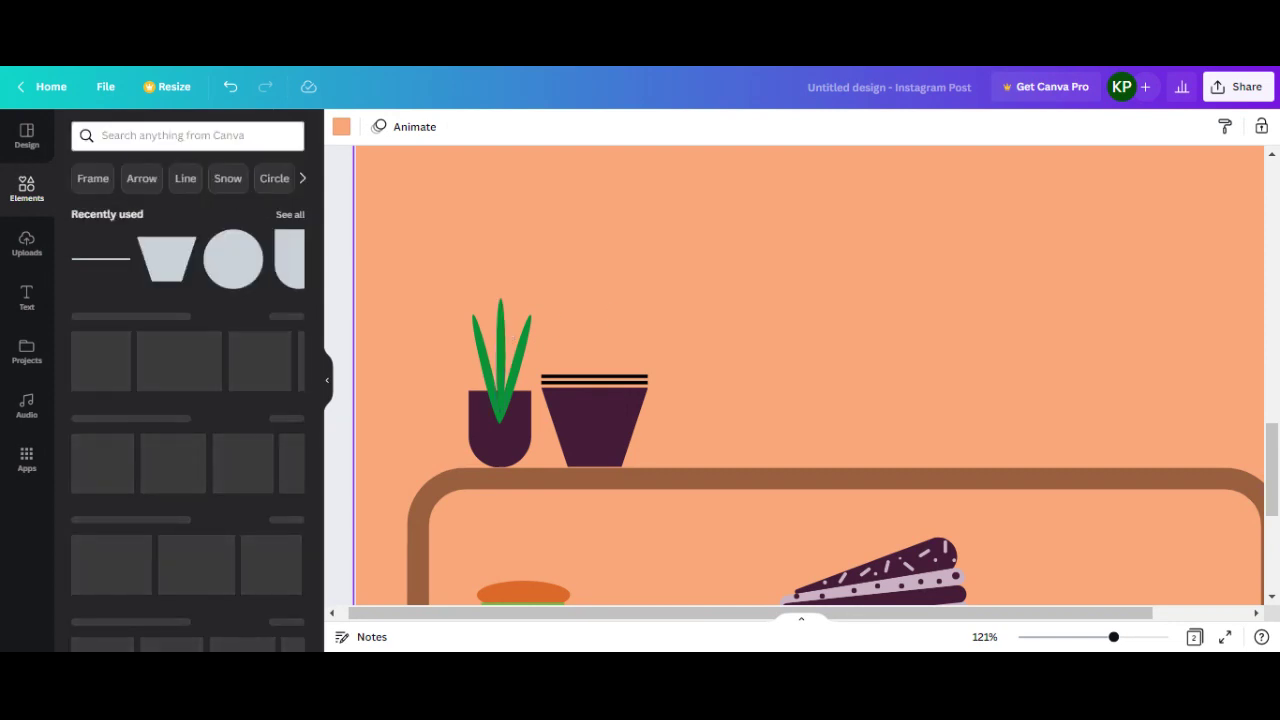
left_click(190, 135)
type("pl")
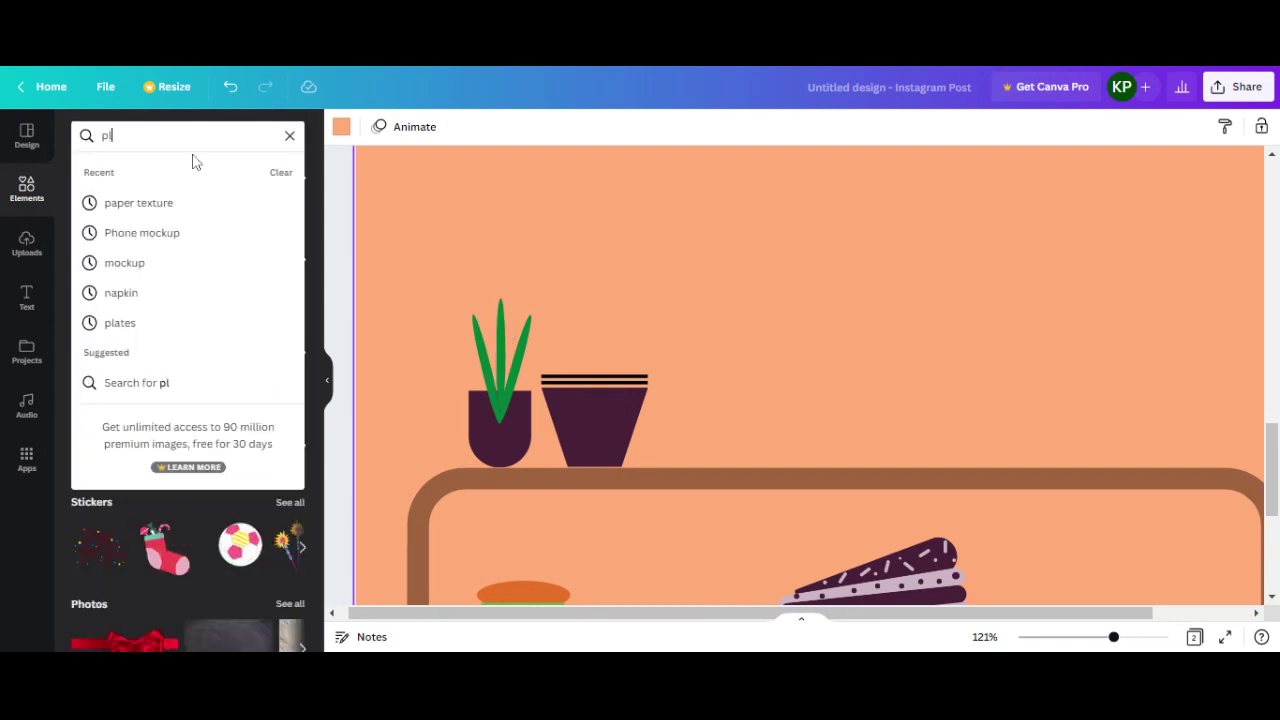
type("ants")
key("Return")
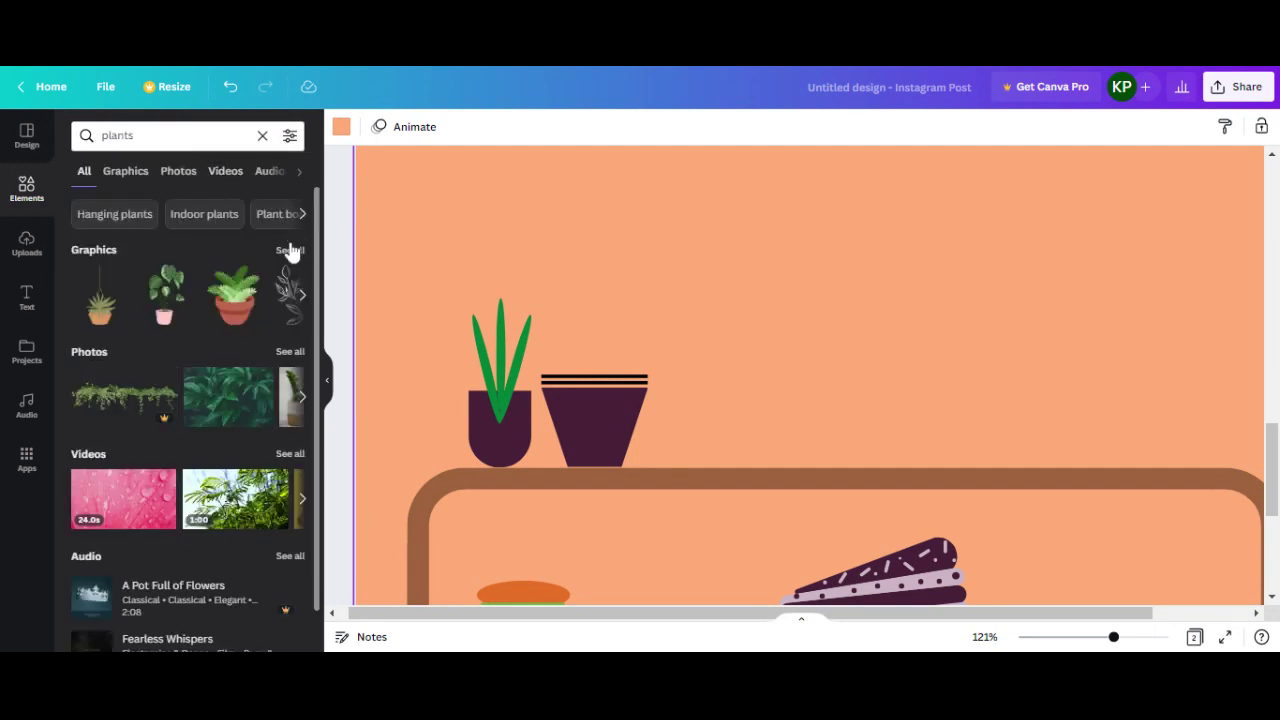
left_click(289, 250)
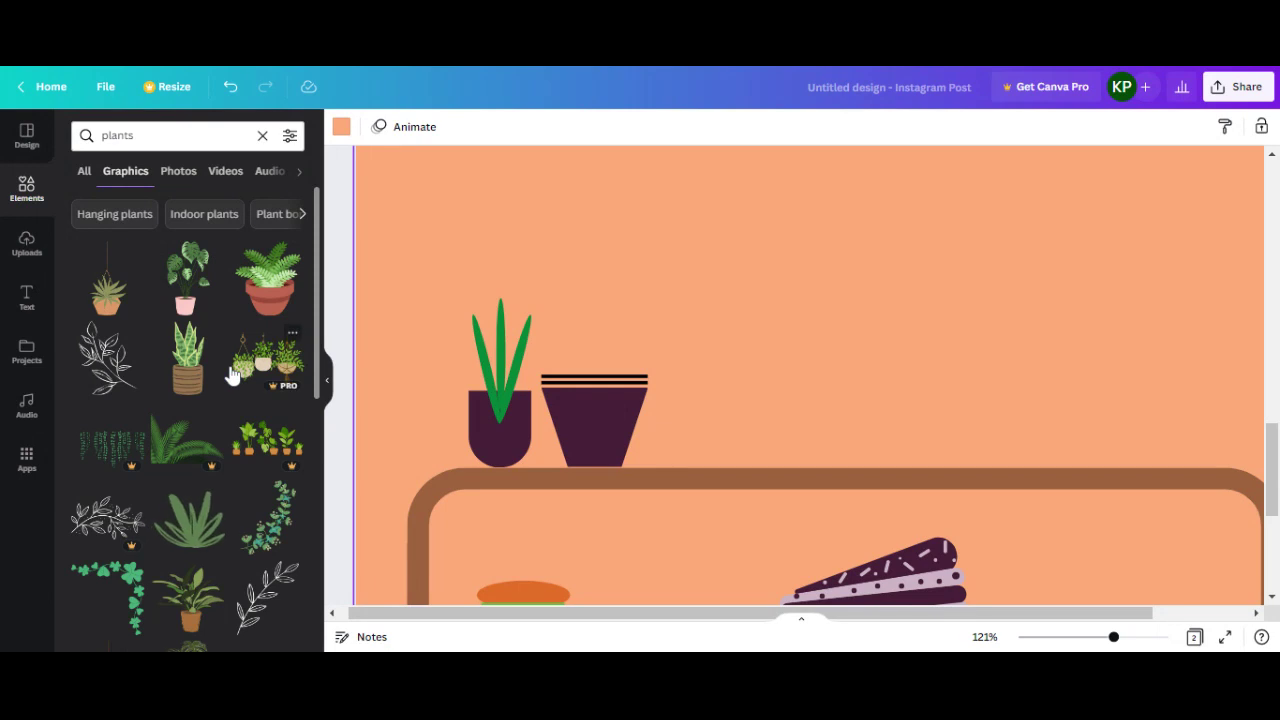
scroll(230, 375, "down", 2)
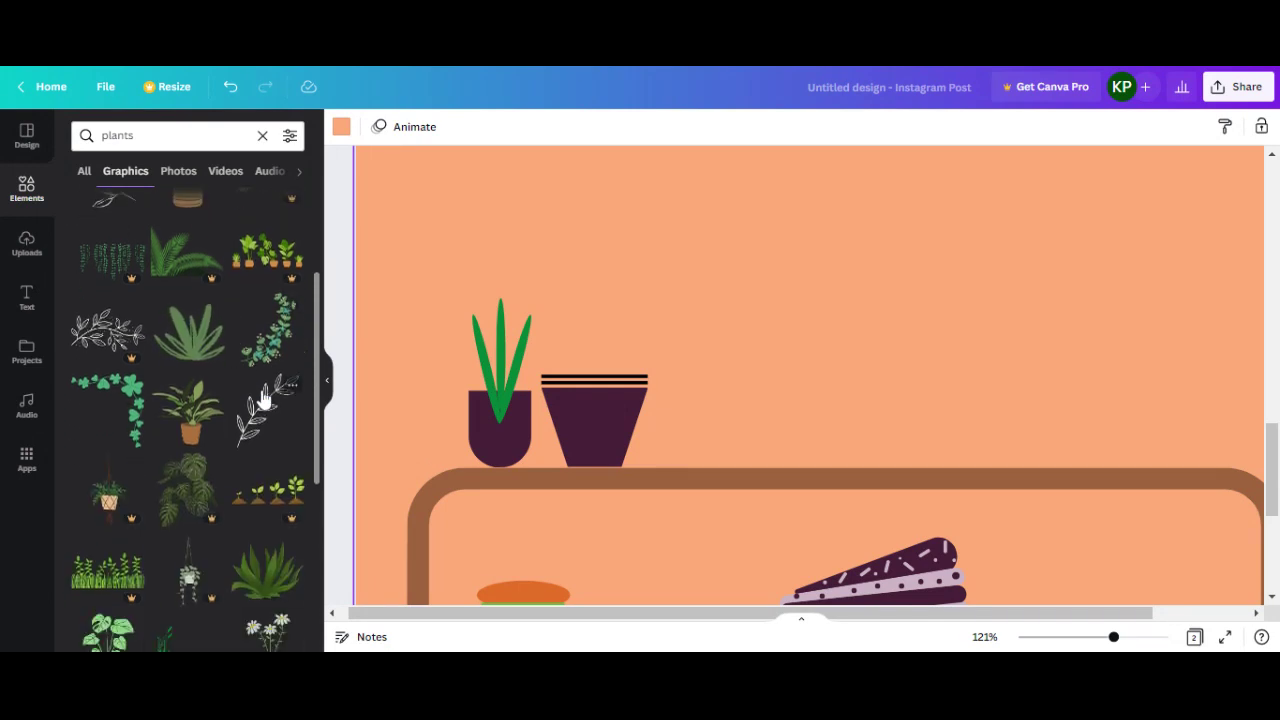
left_click(262, 402)
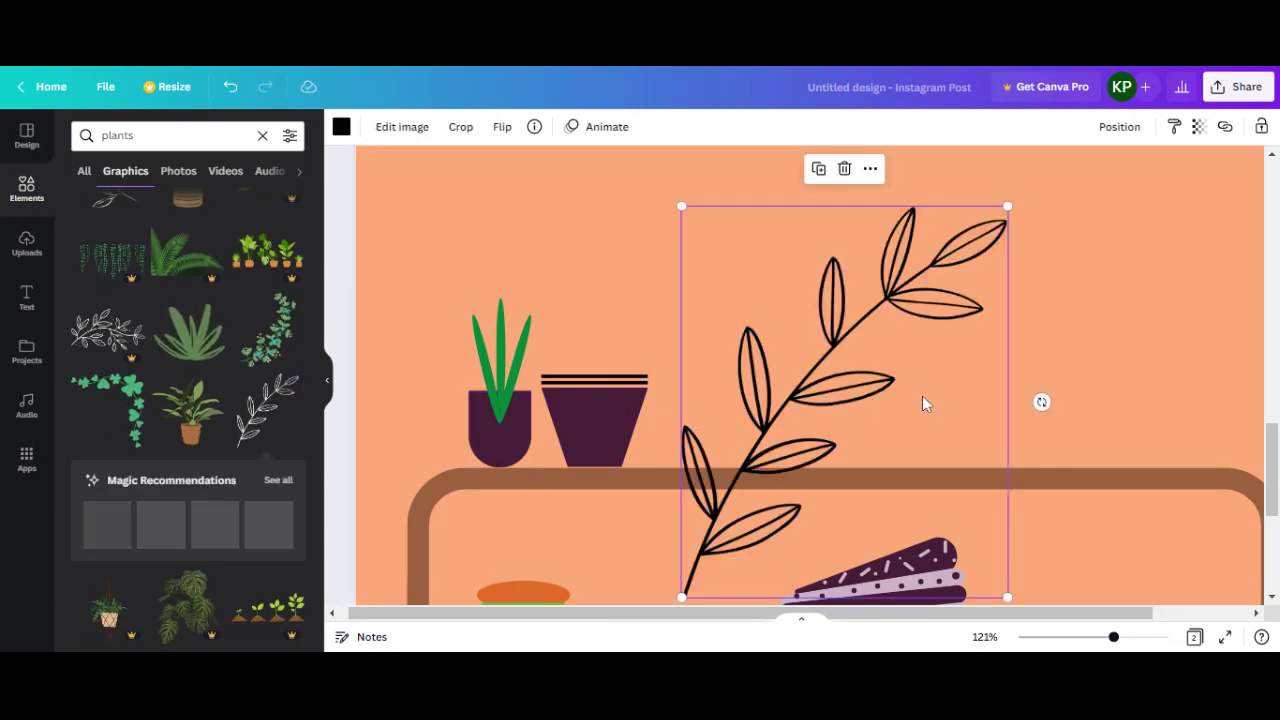
Shrink the leaf sprig, place it over the pot, and recolour it dark green
left_click_drag(680, 206, 843, 400)
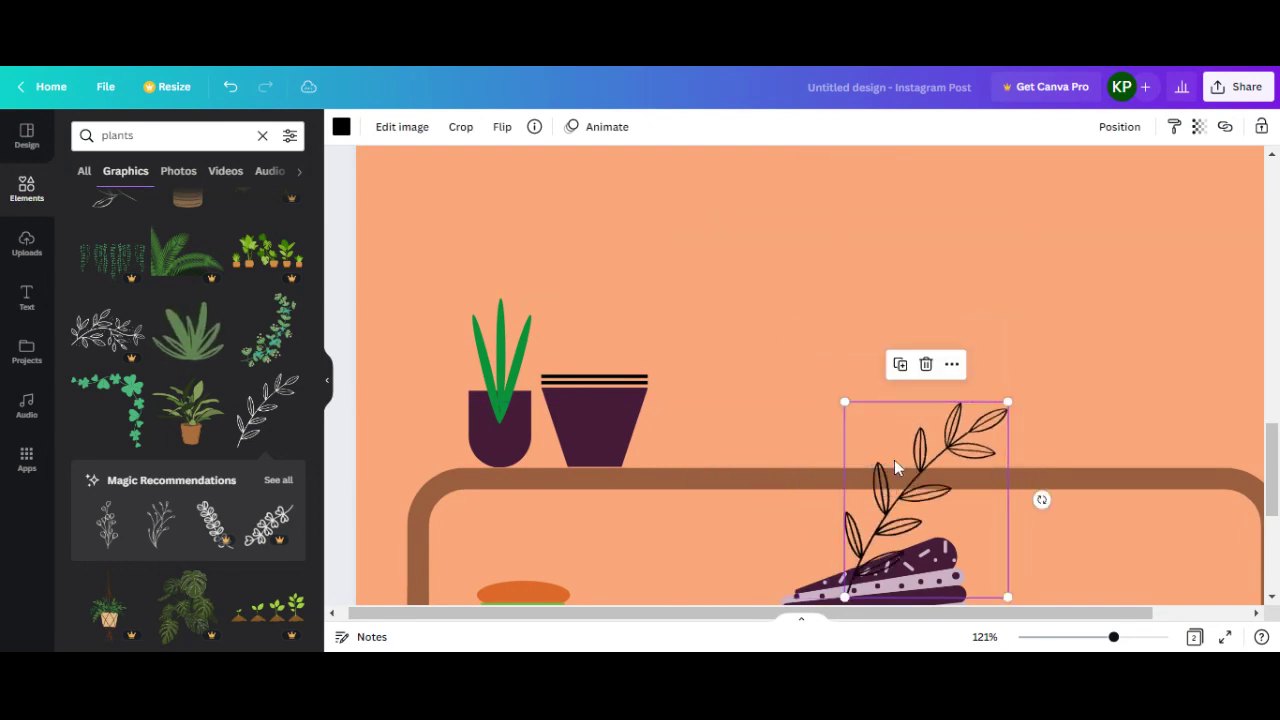
left_click_drag(894, 459, 814, 265)
left_click_drag(924, 402, 826, 278)
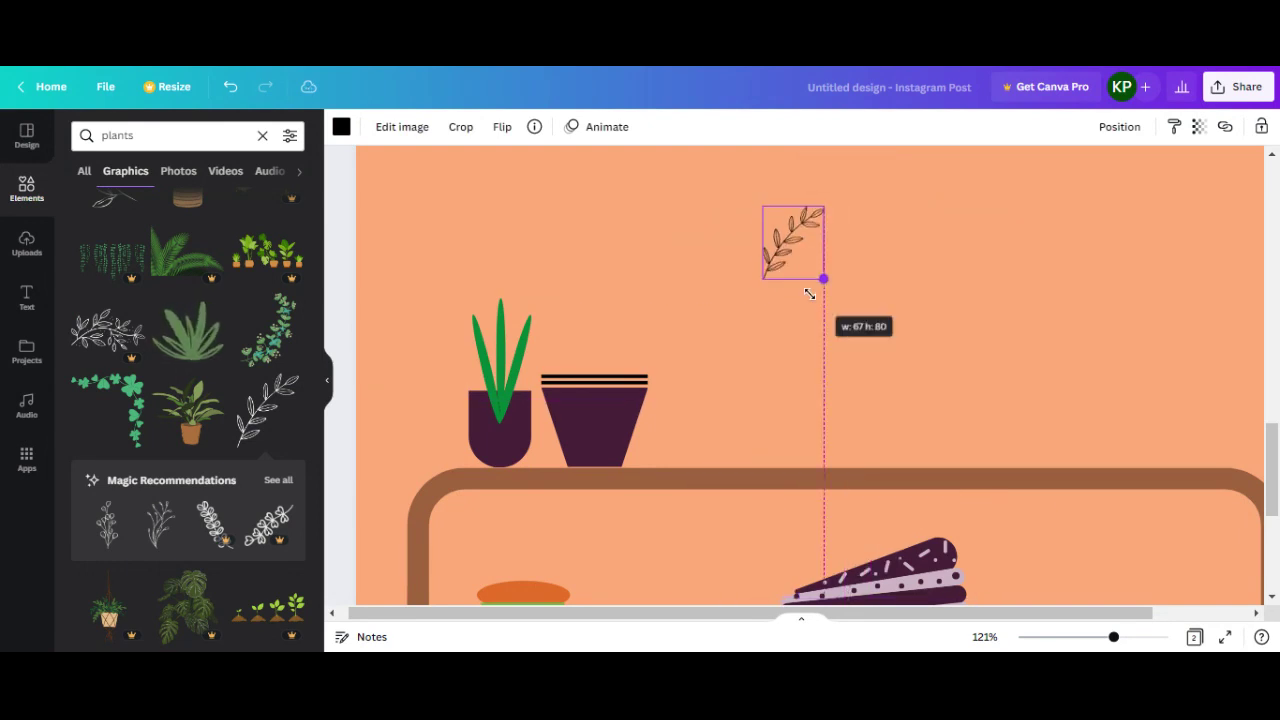
left_click_drag(806, 232, 630, 345)
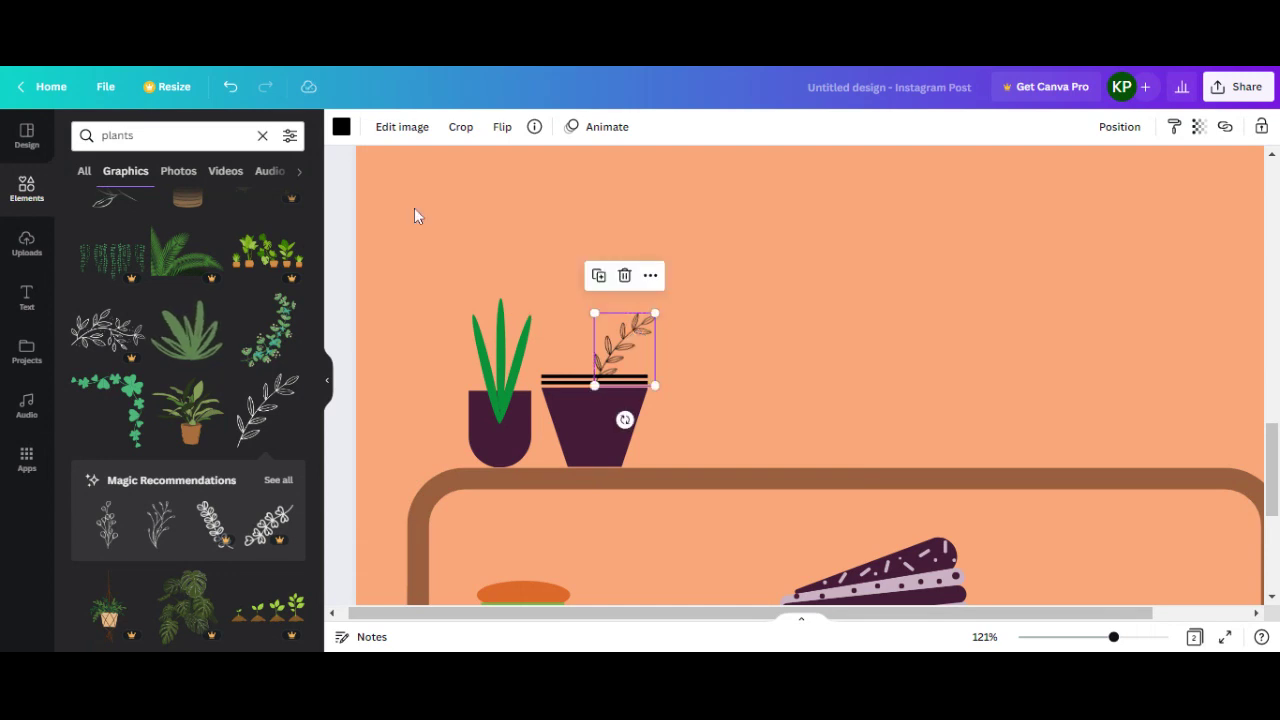
left_click(341, 126)
left_click(251, 207)
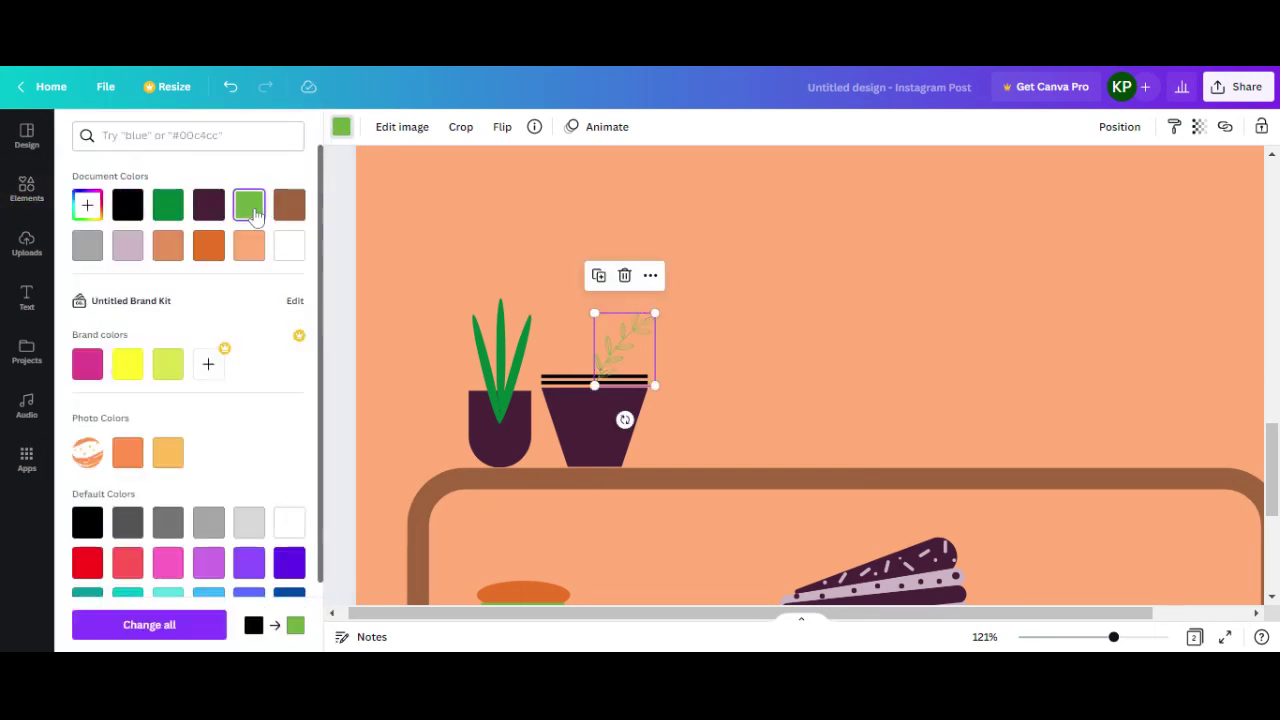
left_click(168, 206)
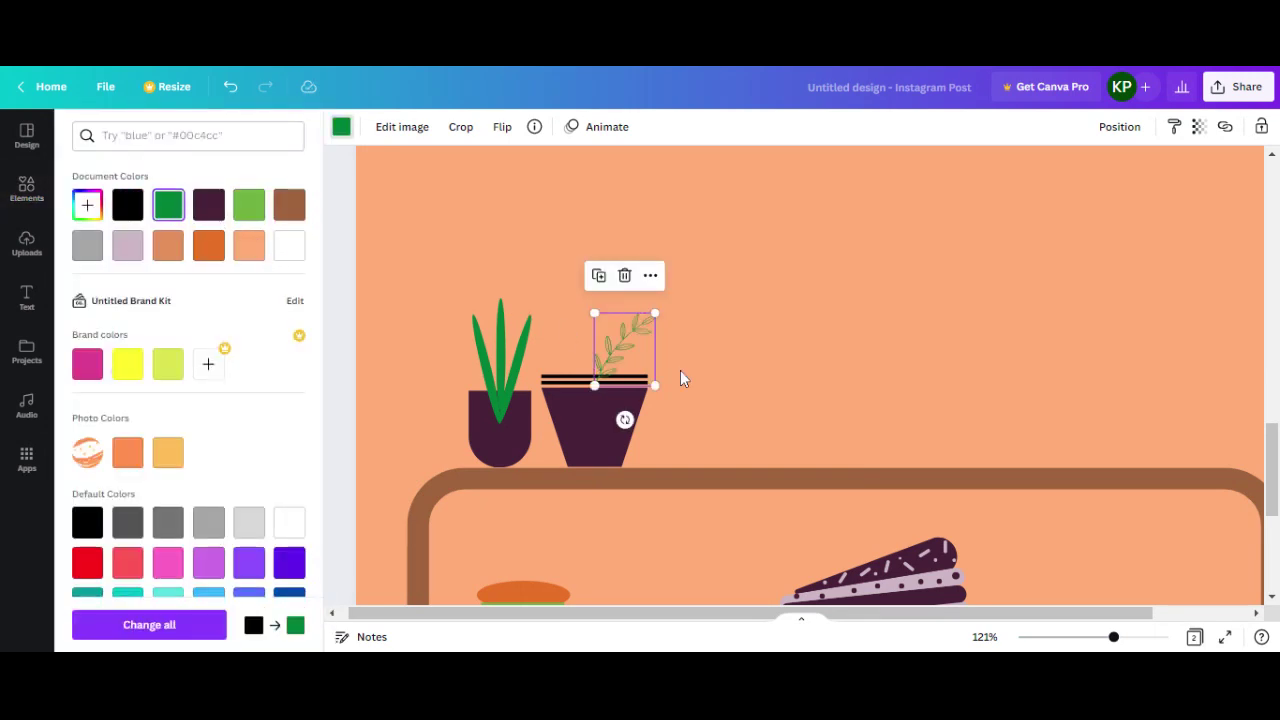
Move and tilt the leaf sprig down into the striped pot
mouse_move(623, 345)
left_mouse_down()
mouse_move(620, 363)
mouse_move(664, 413)
left_mouse_up()
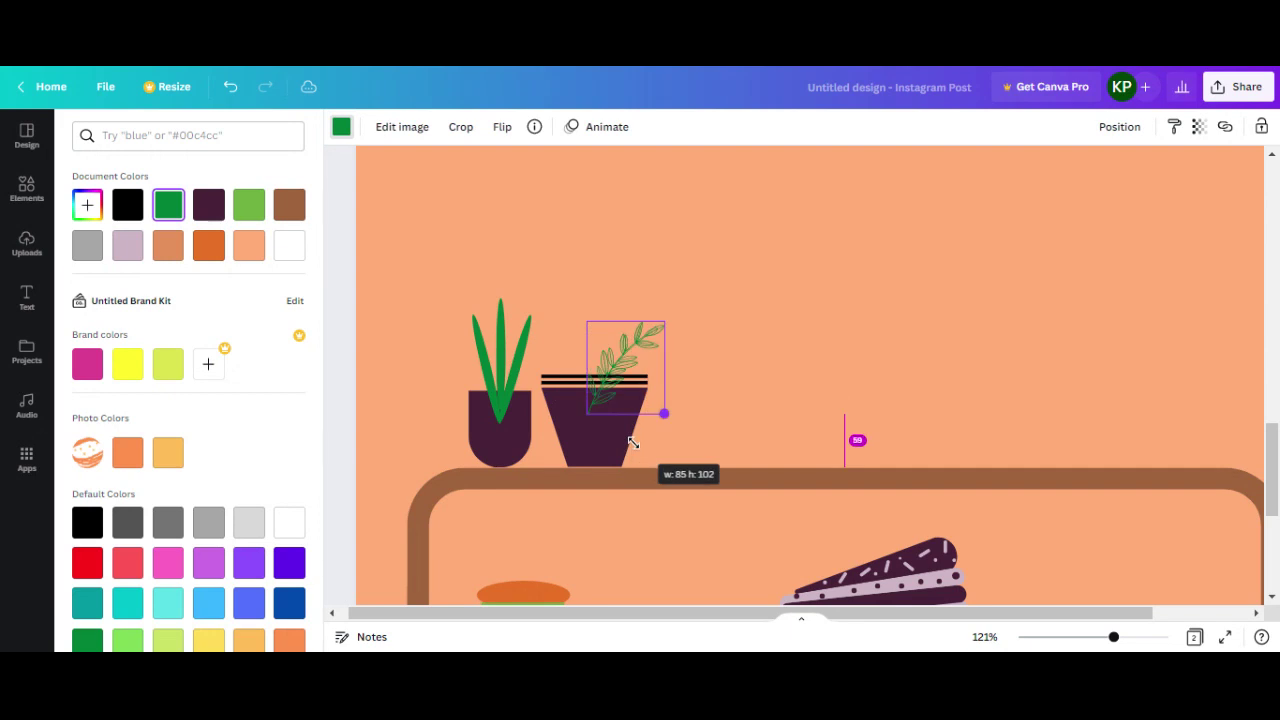
left_click_drag(628, 368, 621, 348)
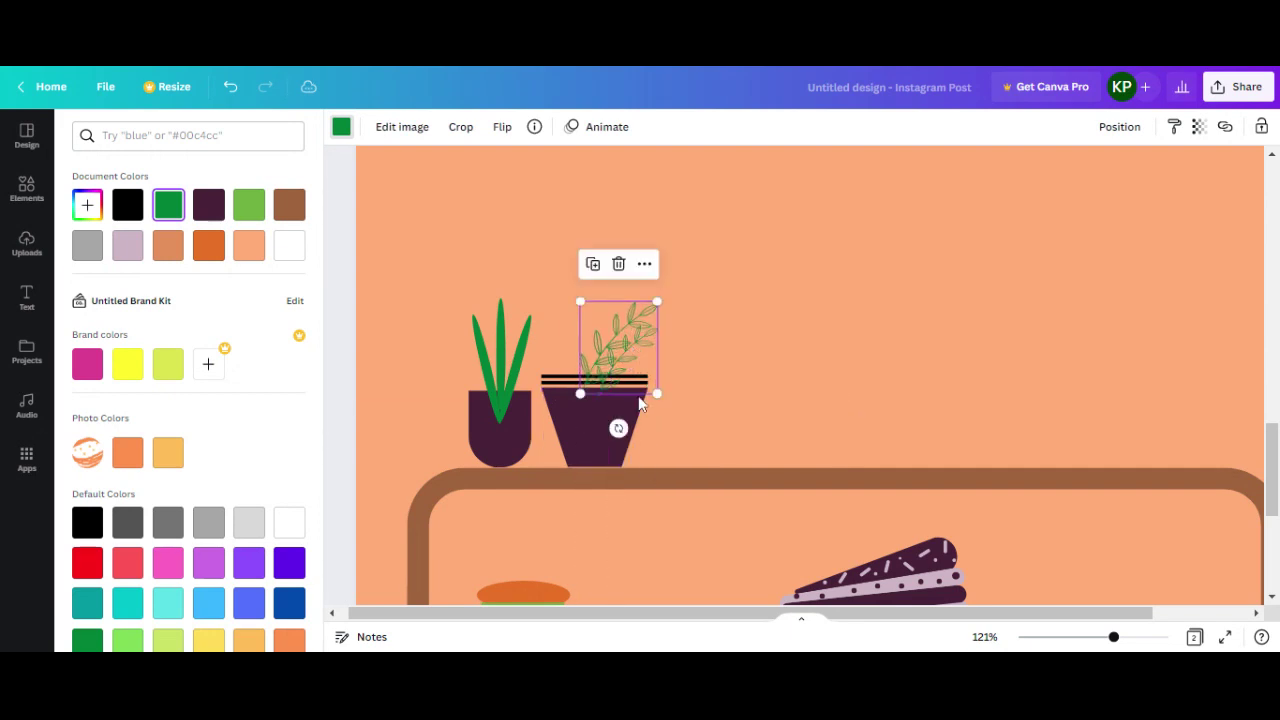
left_click_drag(619, 428, 637, 403)
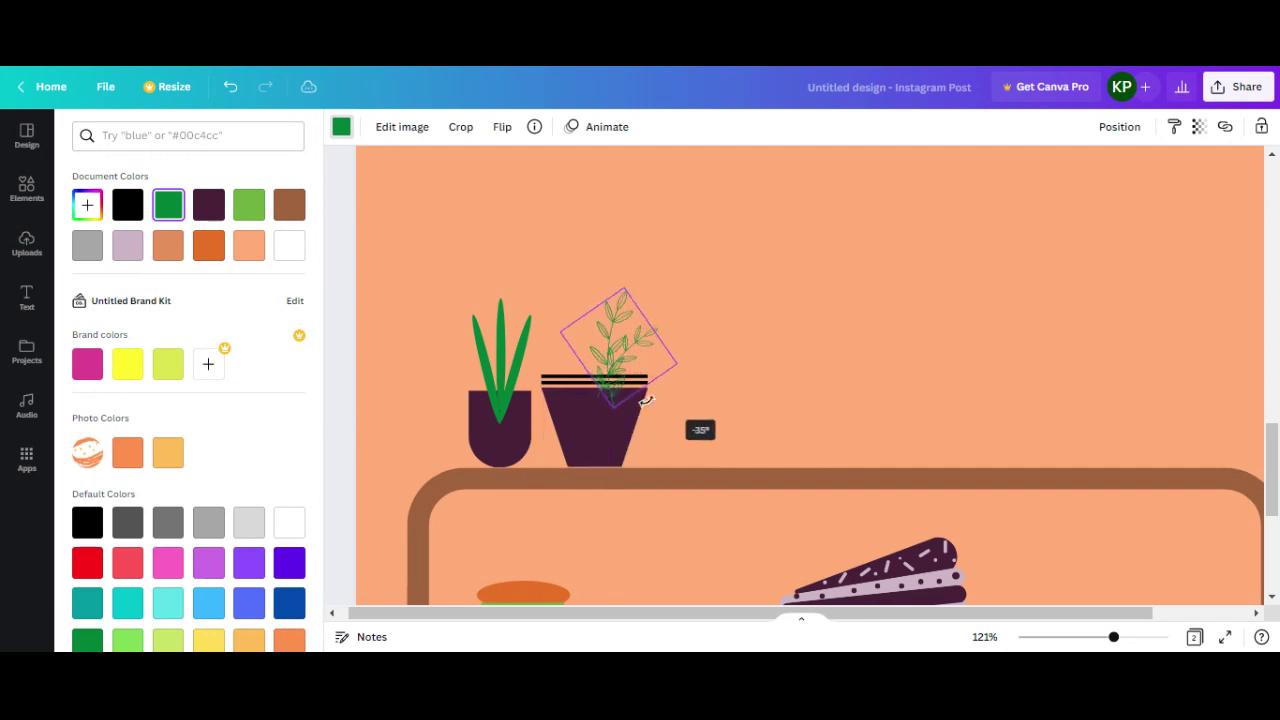
left_click_drag(622, 316, 622, 313)
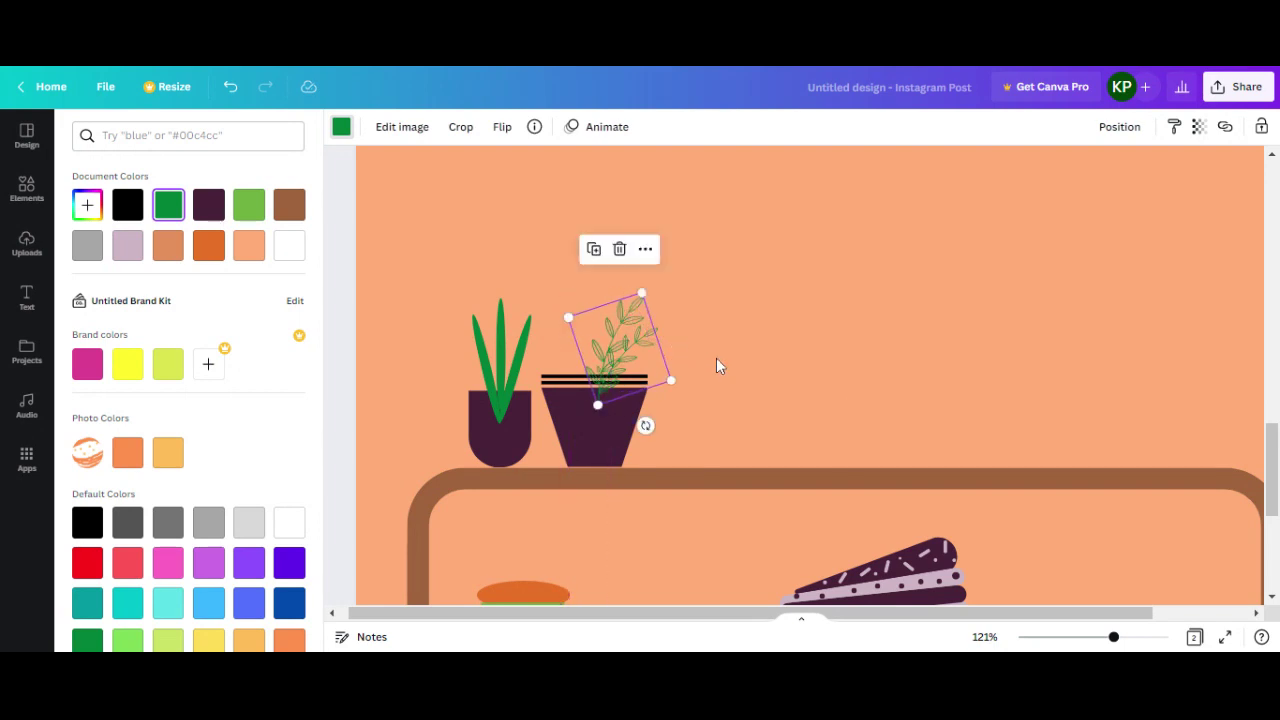
left_click_drag(623, 352, 600, 352)
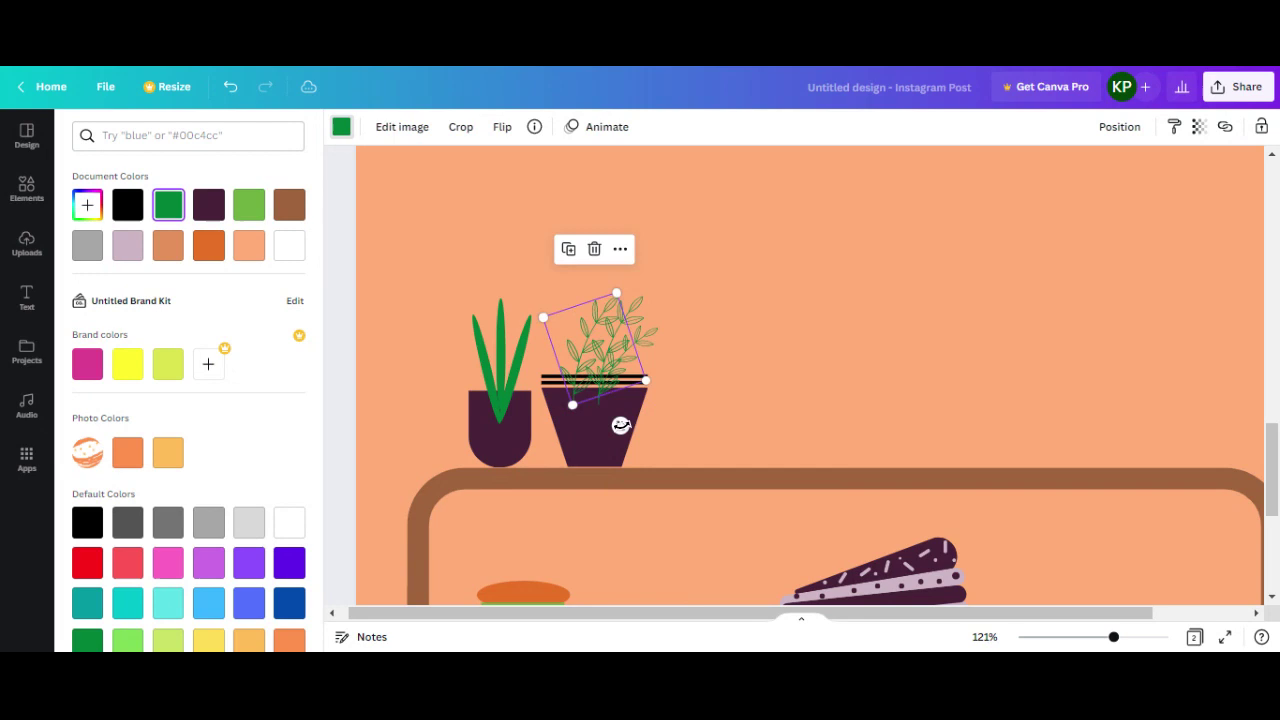
left_click_drag(622, 426, 658, 406)
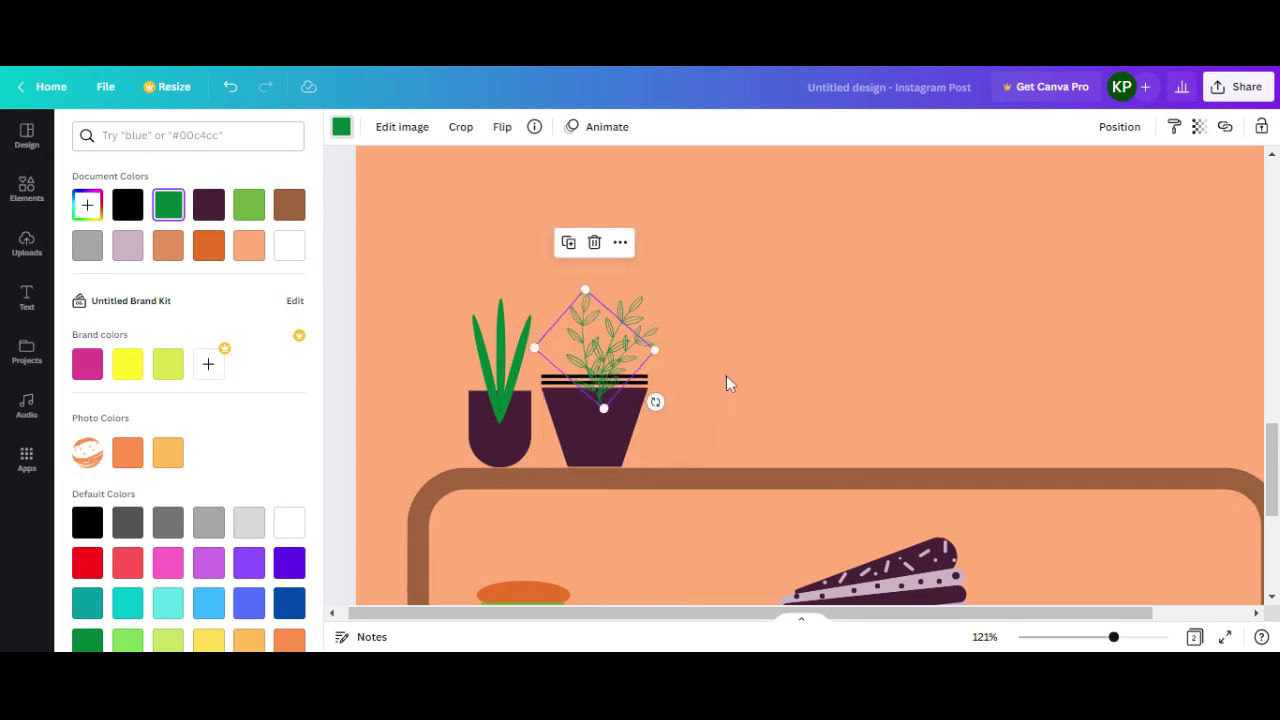
left_click(726, 375)
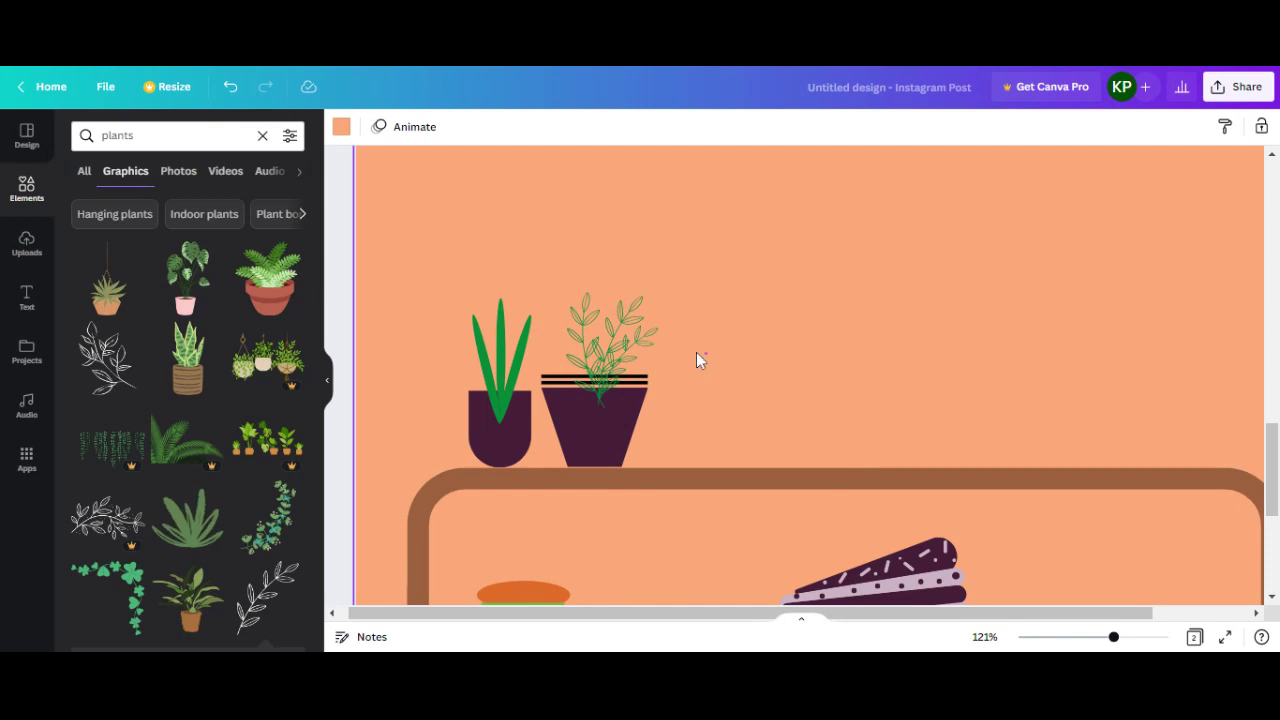
Send the leaf behind the pot and resize it inside the pot
right_click(595, 350)
left_click(675, 443)
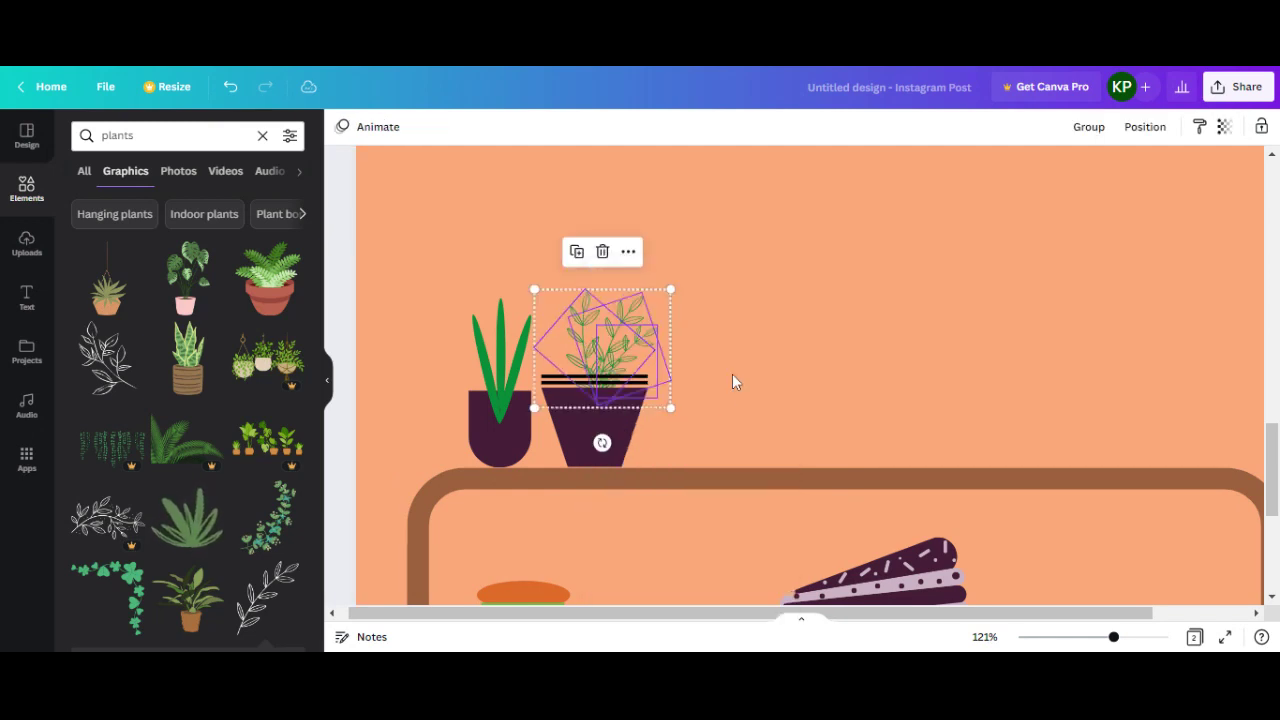
left_click(735, 382)
left_click(600, 331)
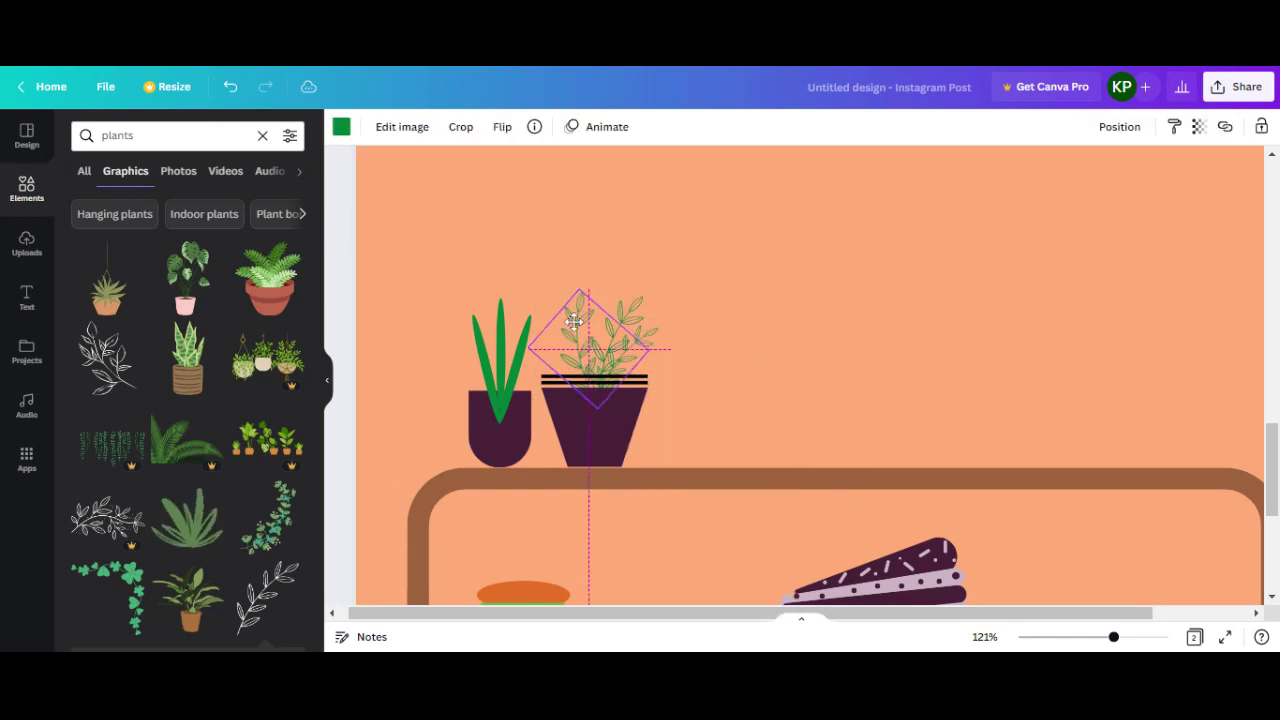
left_click_drag(607, 330, 643, 334)
left_click(811, 357)
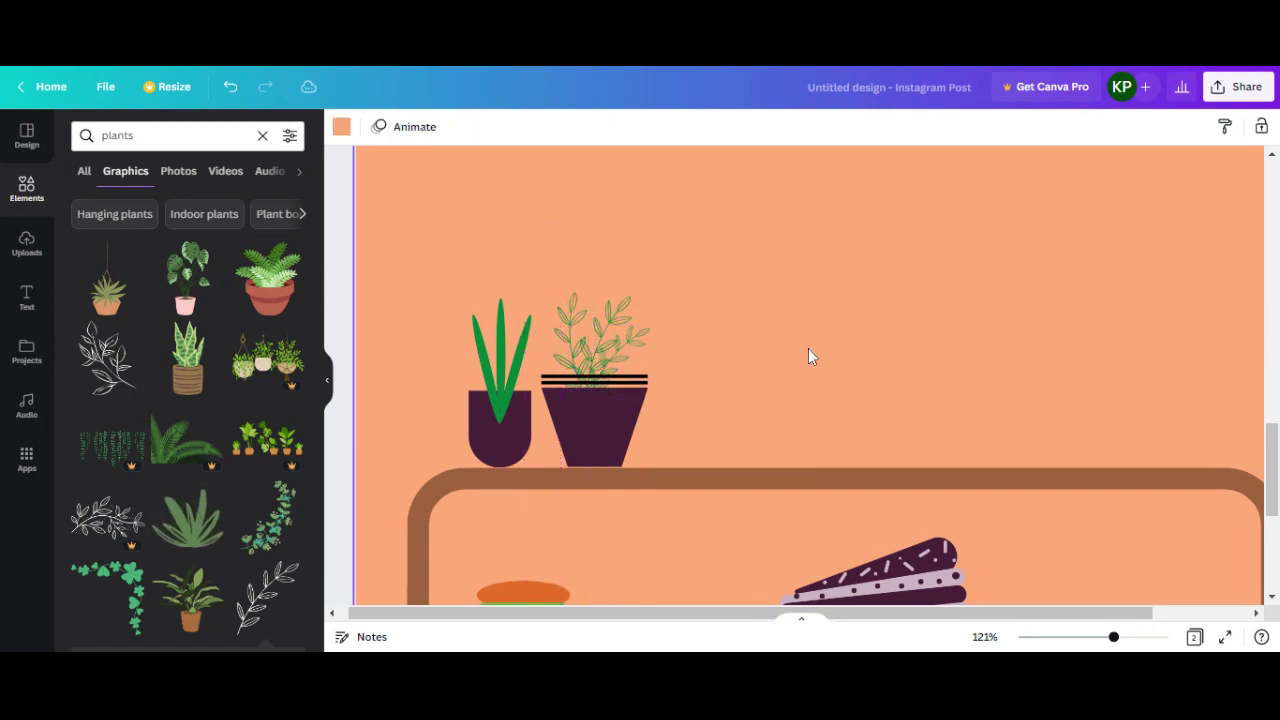
Fine-tune the sprig's position in the pot and clear the plants search
left_click(632, 345)
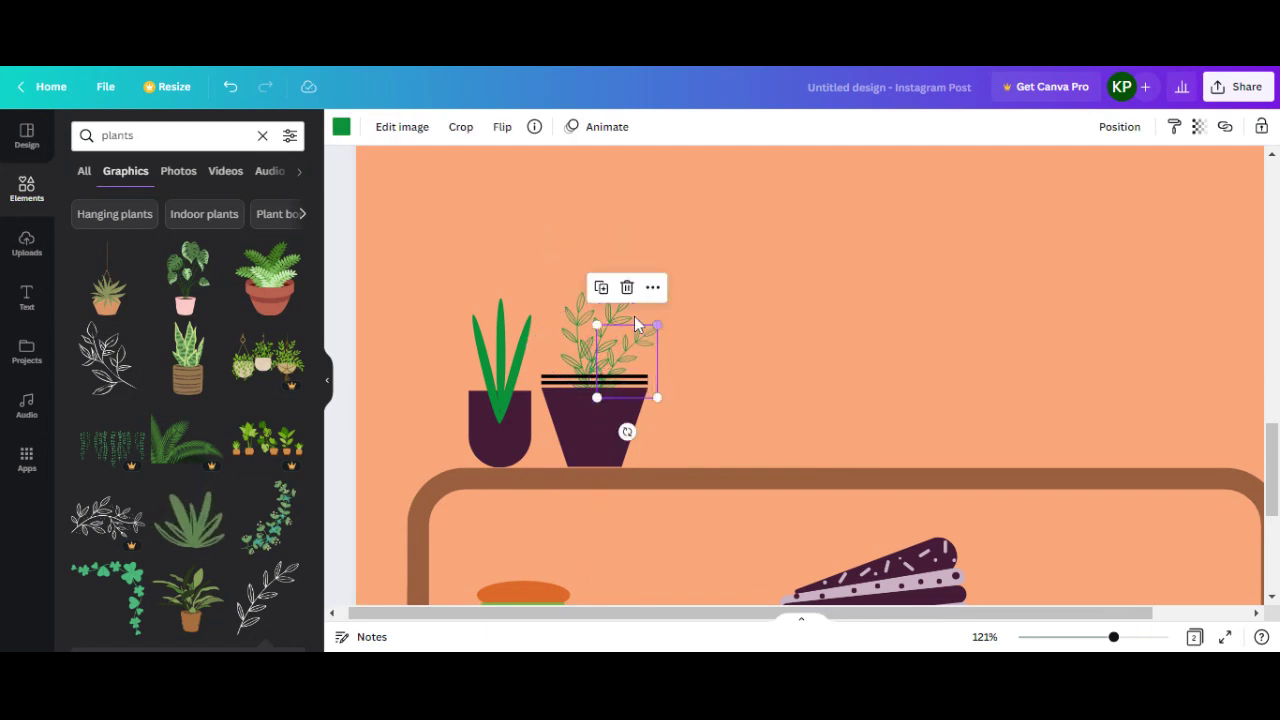
left_click_drag(620, 330, 627, 318)
left_click(772, 353)
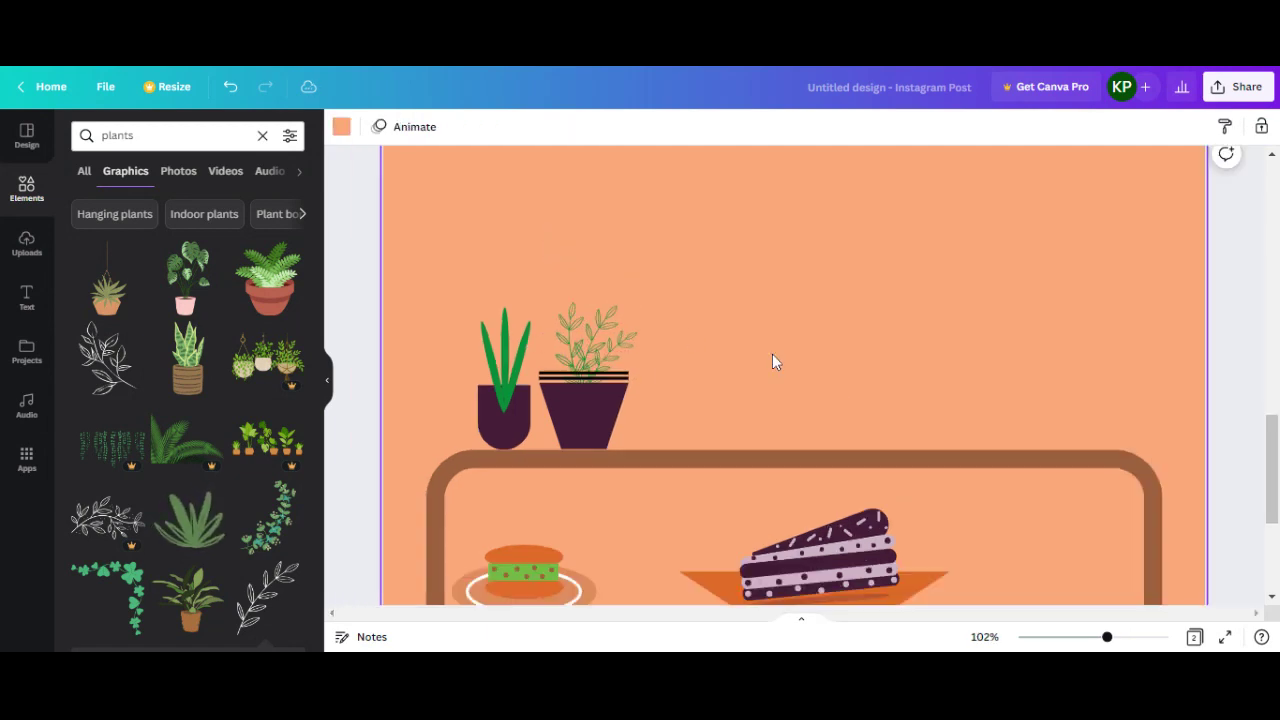
scroll(770, 355, "down", 3)
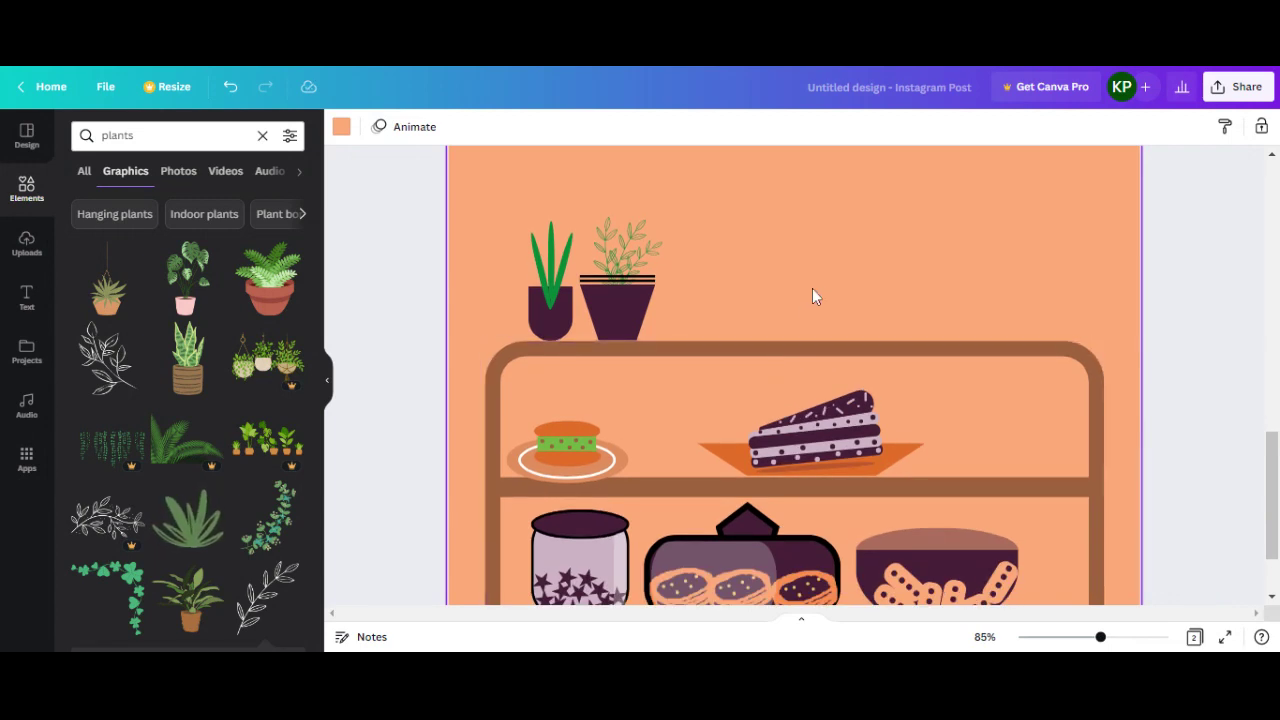
left_click(262, 135)
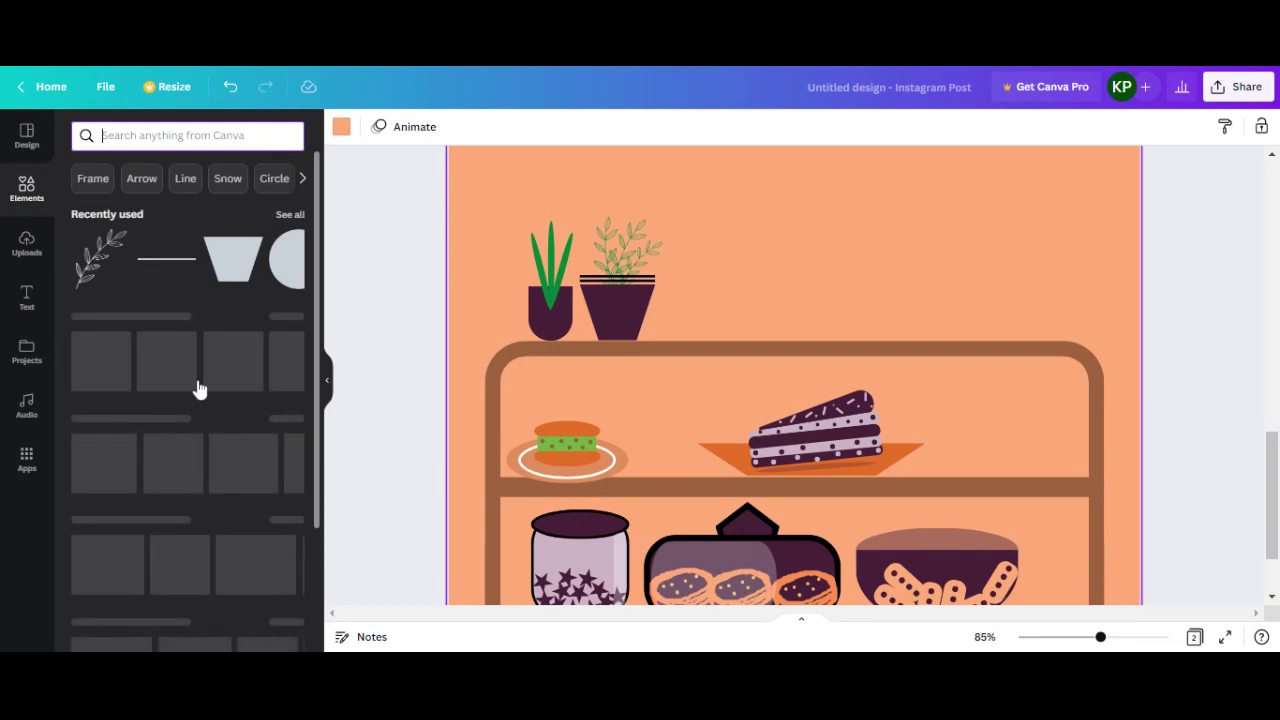
Add a Parallelogram Right shape and shrink it upright onto the shelf's right end
left_click(288, 314)
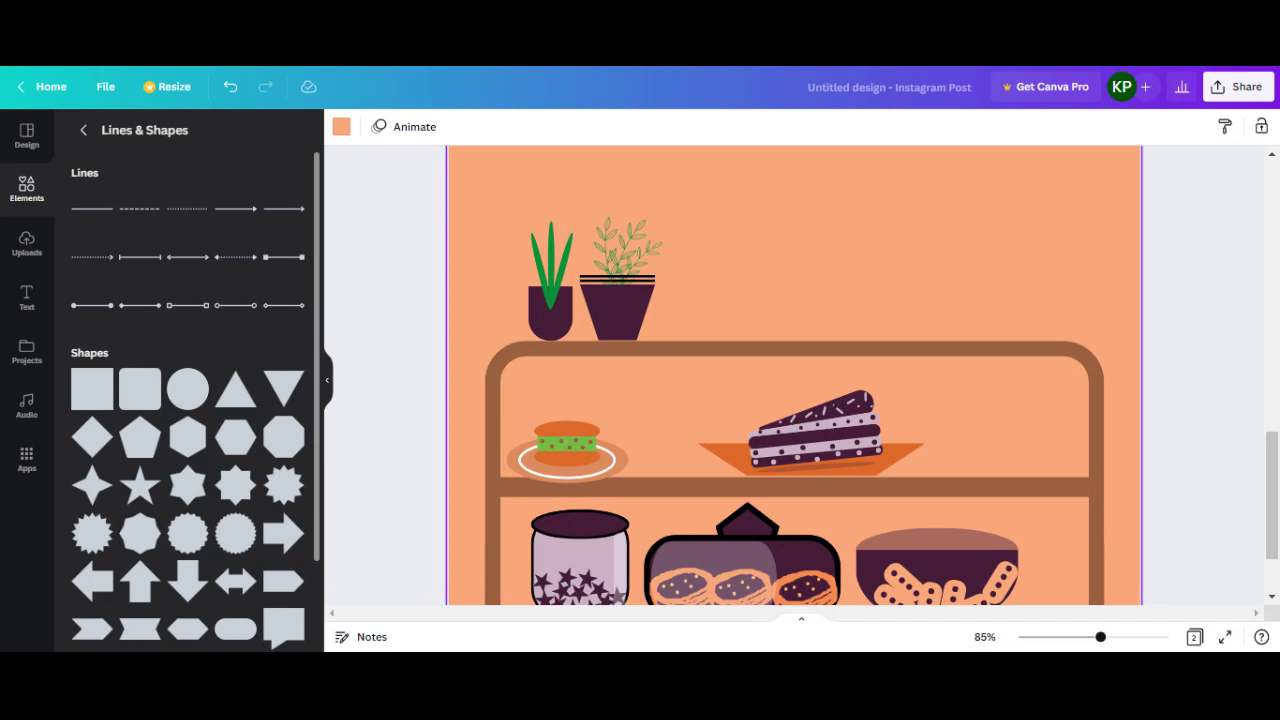
scroll(287, 318, "down", 3)
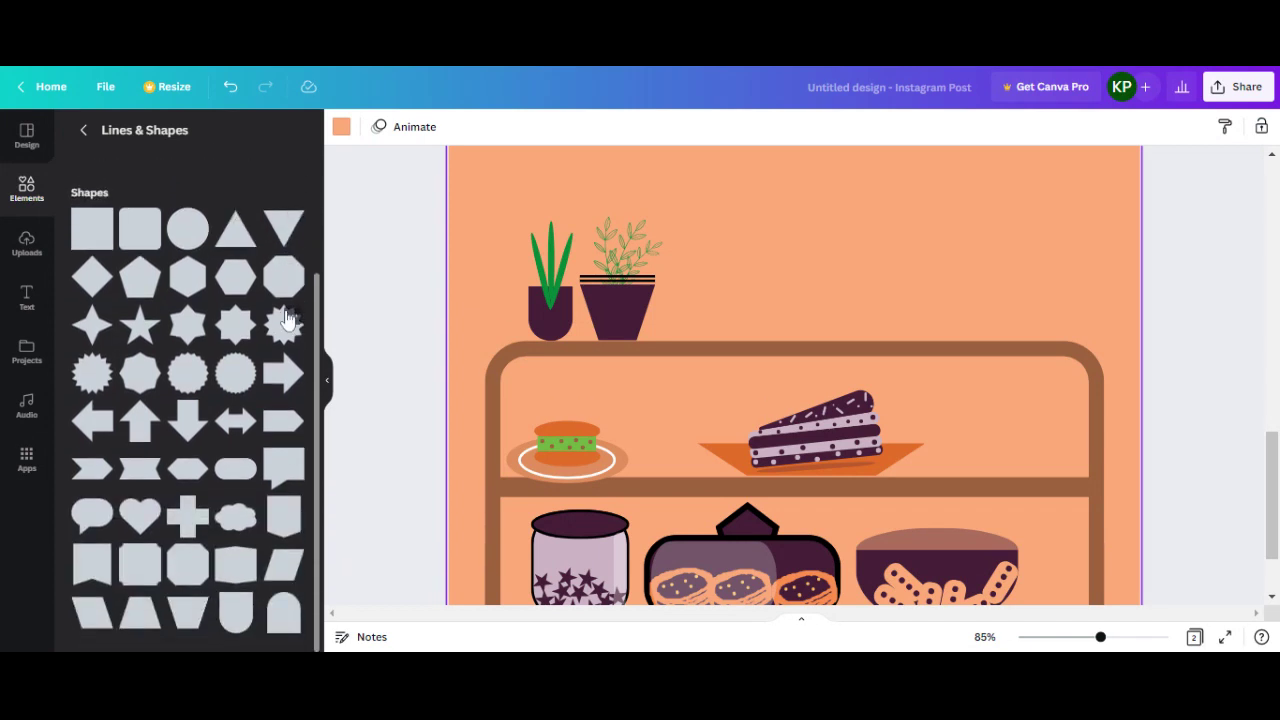
left_click(293, 555)
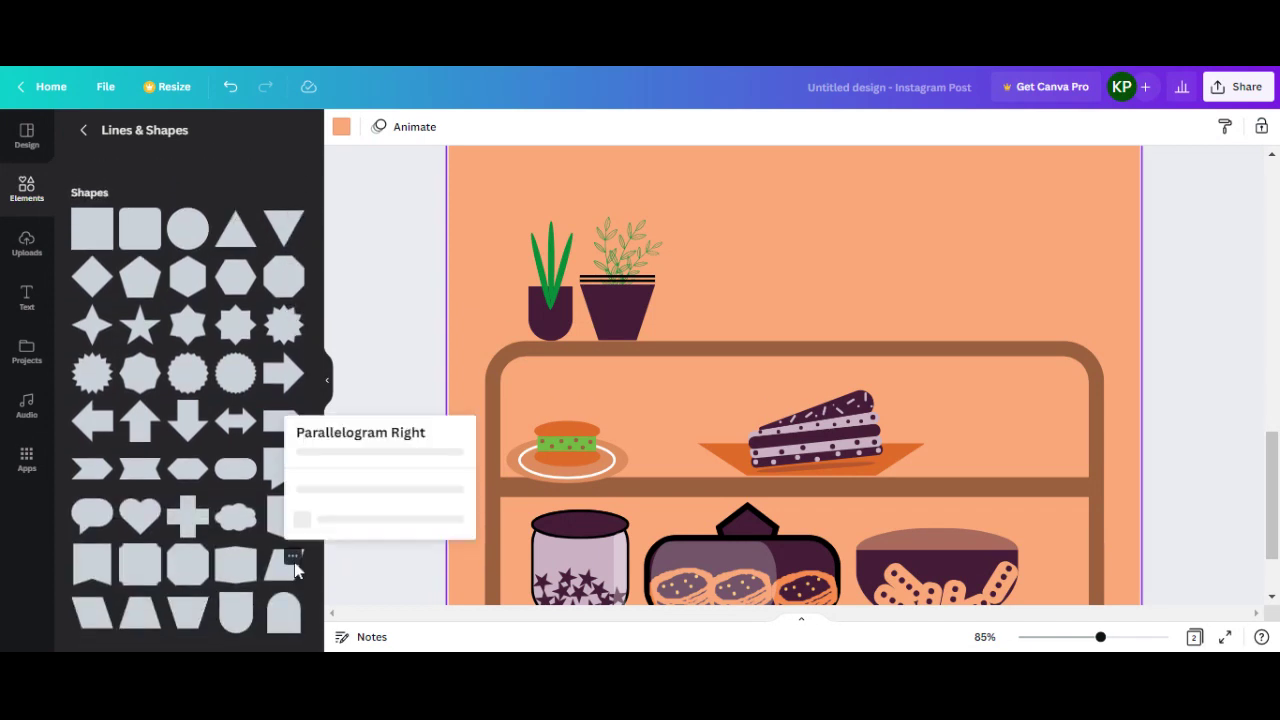
left_click(292, 568)
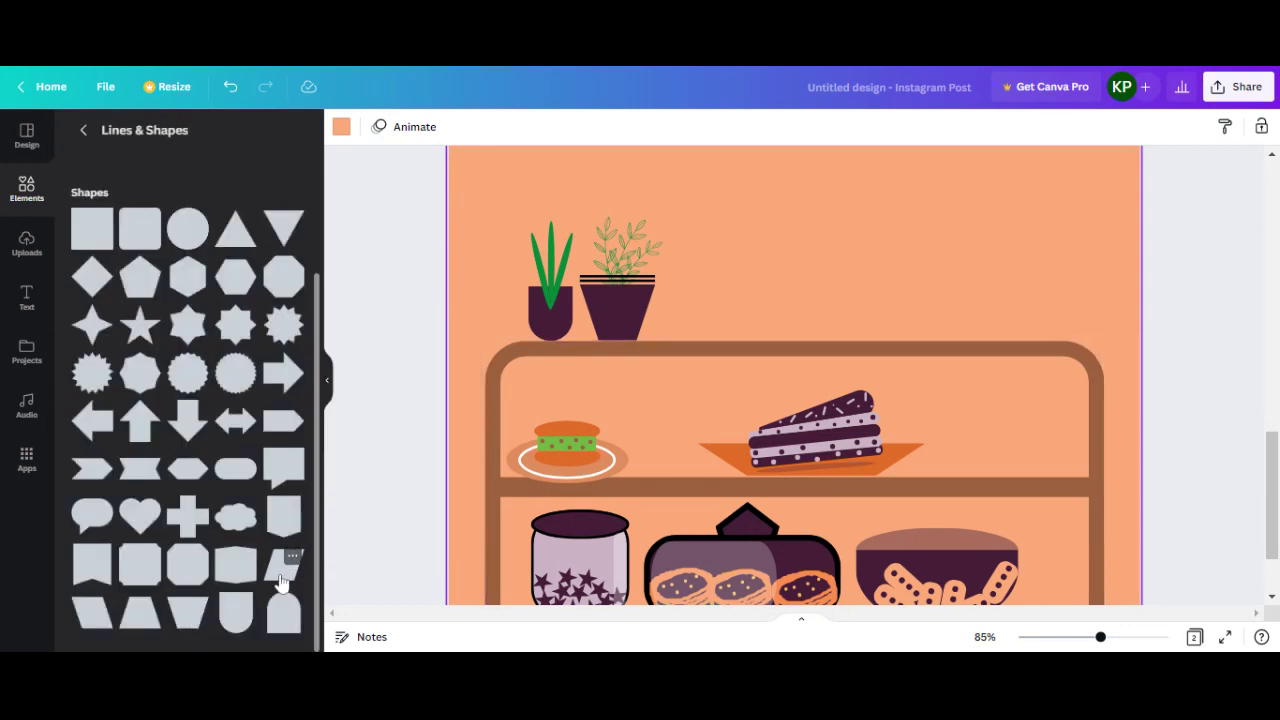
left_click(283, 578)
key("Escape")
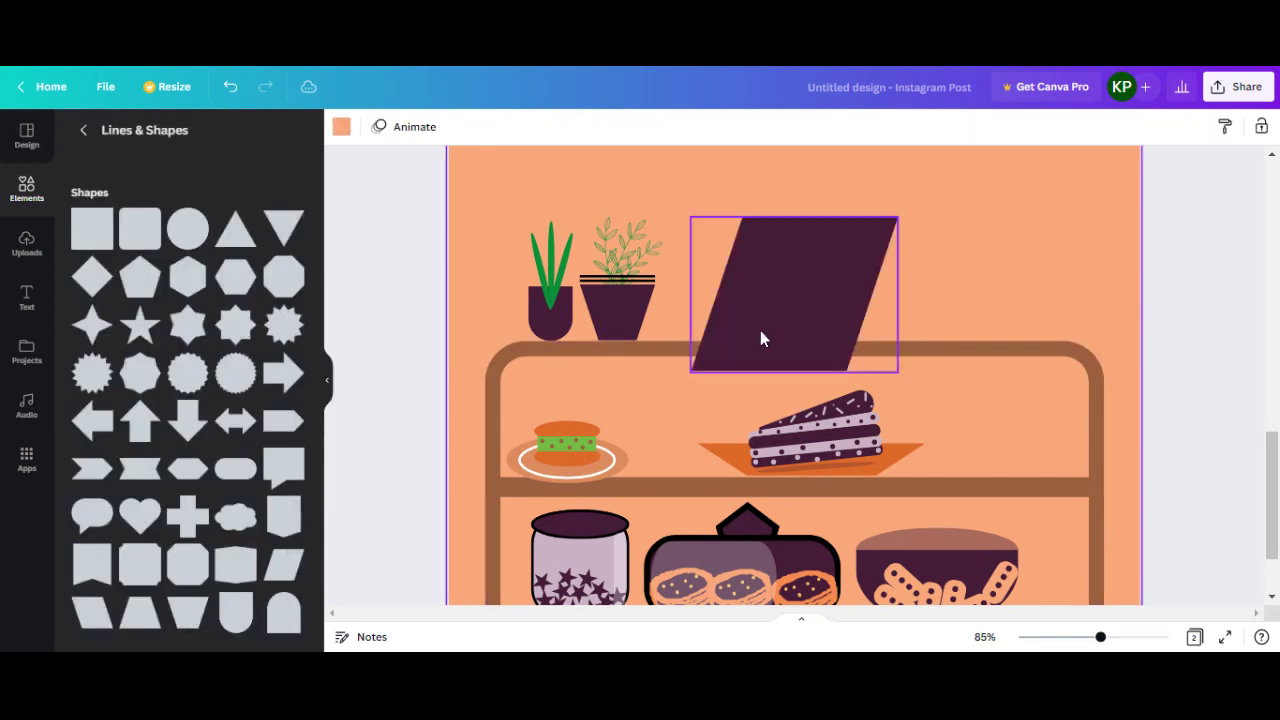
mouse_move(758, 317)
left_mouse_down()
mouse_move(993, 289)
mouse_move(982, 289)
left_mouse_up()
left_click_drag(1122, 343, 1058, 296)
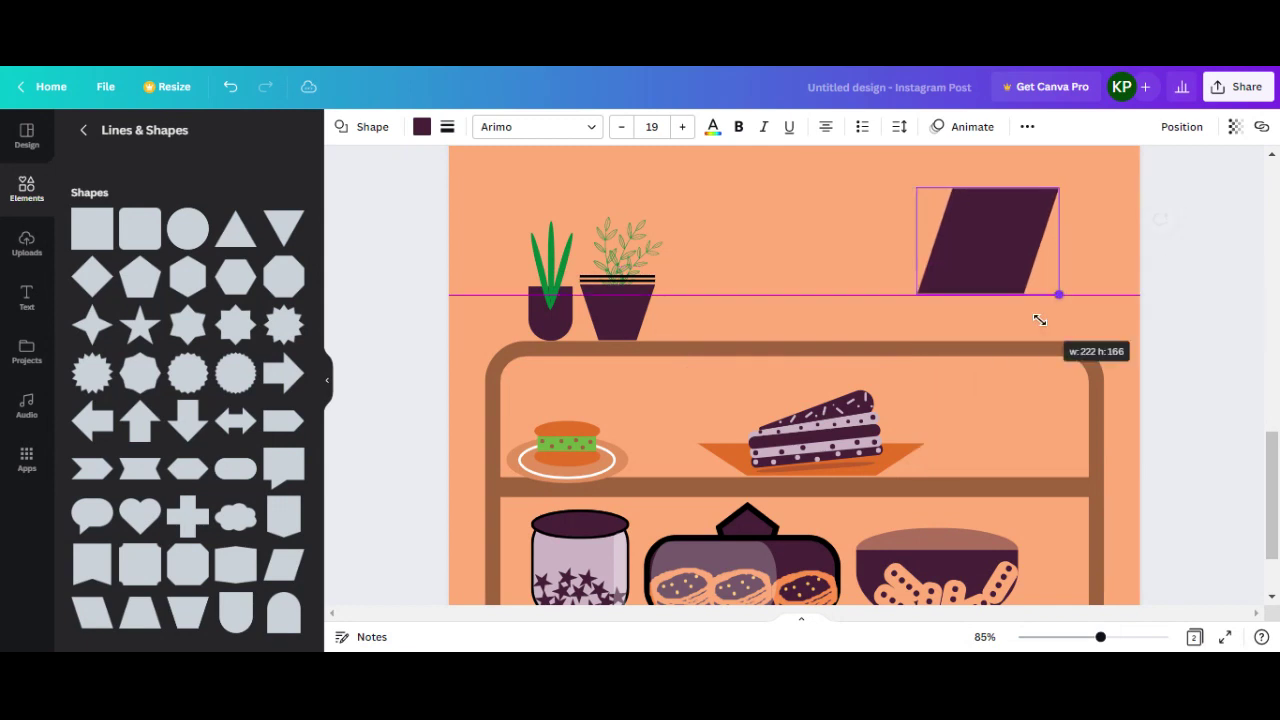
left_click_drag(1006, 250, 1016, 292)
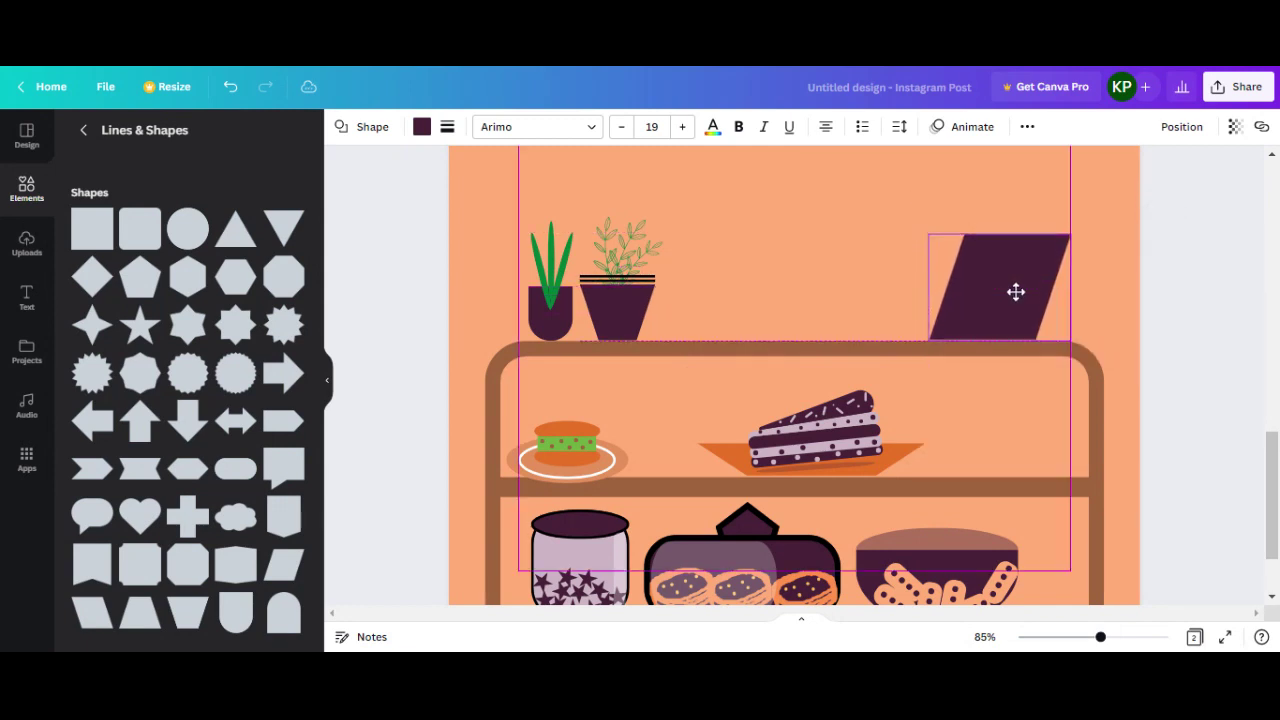
scroll(137, 286, "up", 2)
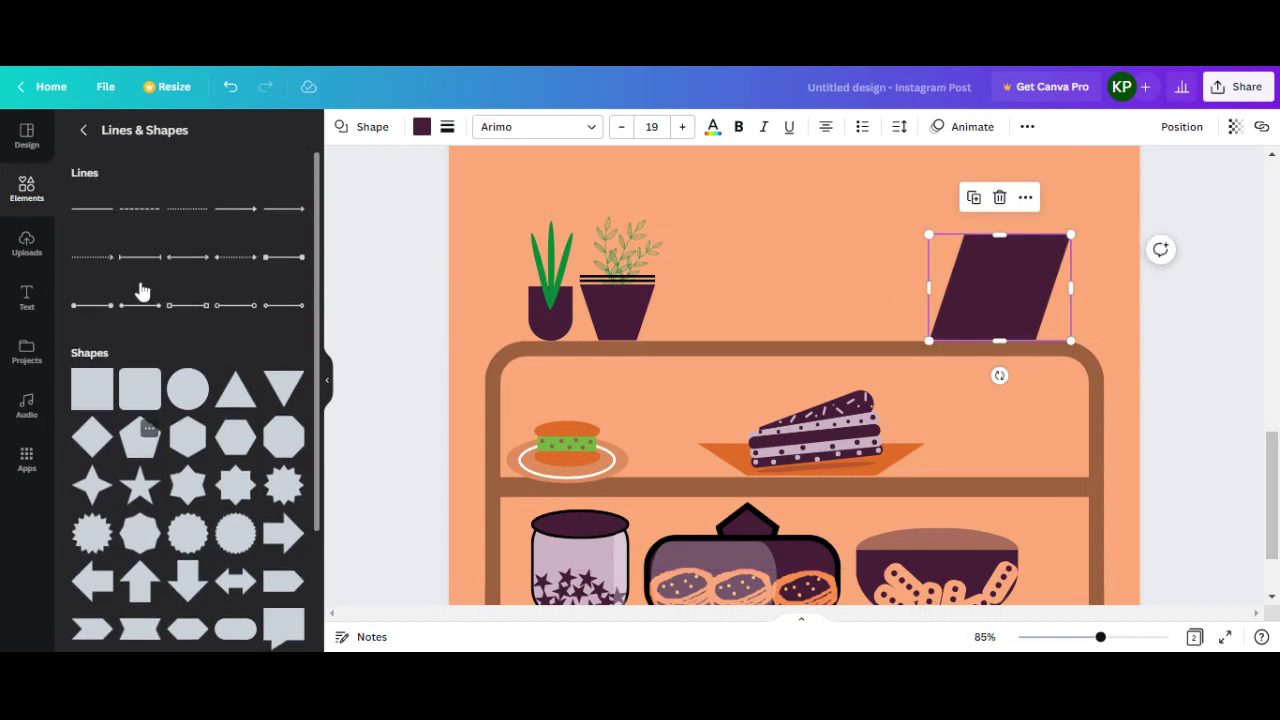
Add a thin black line, turn it vertical, and fit it along the parallelogram's right edge
left_click(98, 212)
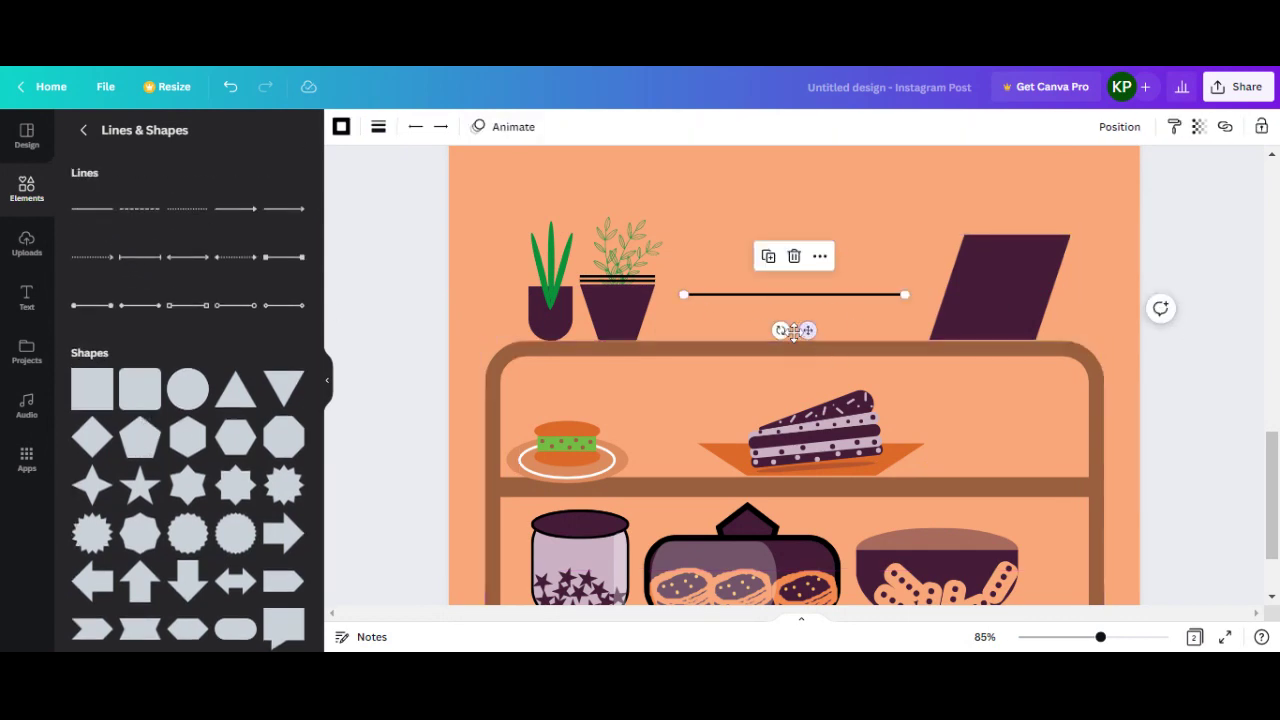
left_click_drag(781, 330, 749, 281)
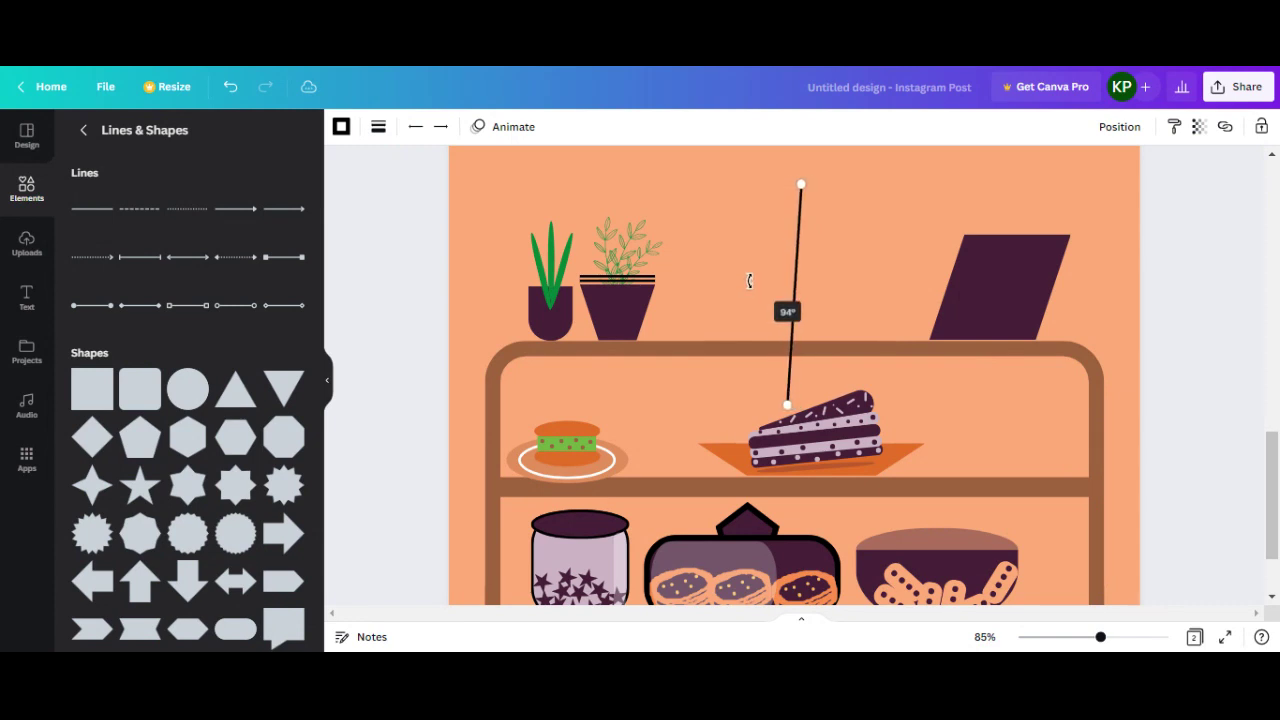
left_click_drag(749, 281, 753, 281)
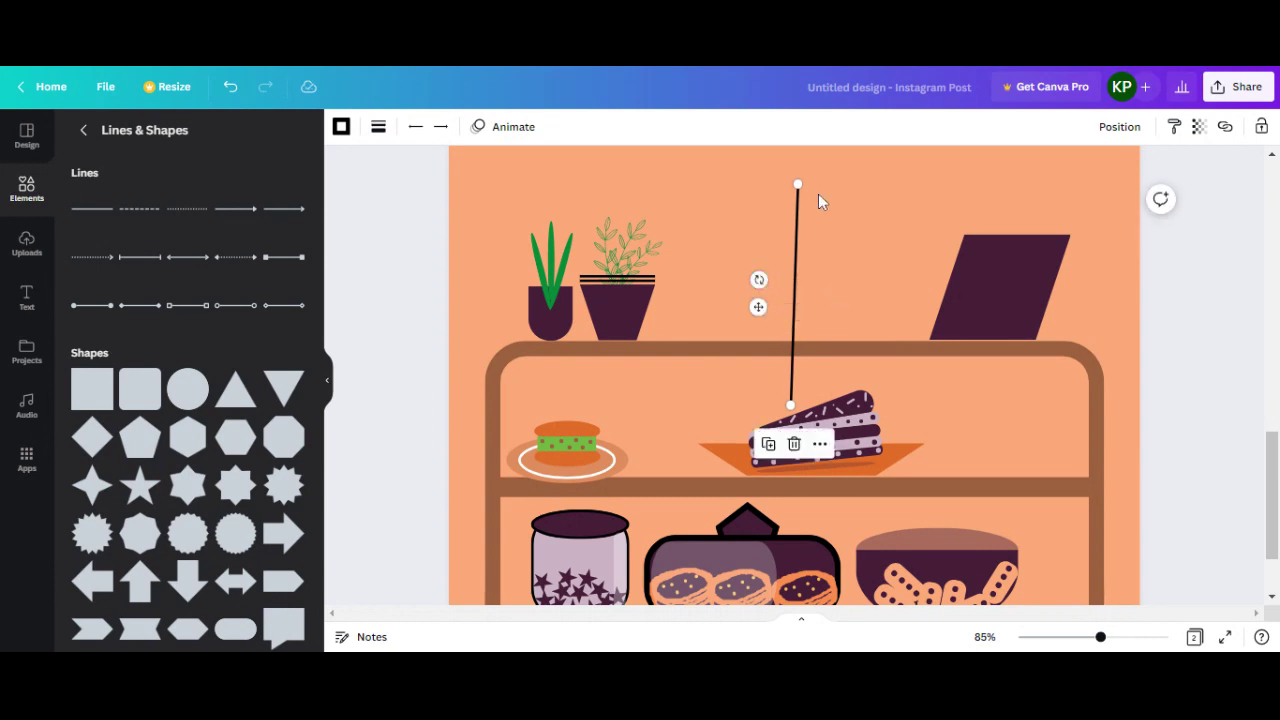
left_click_drag(797, 184, 792, 310)
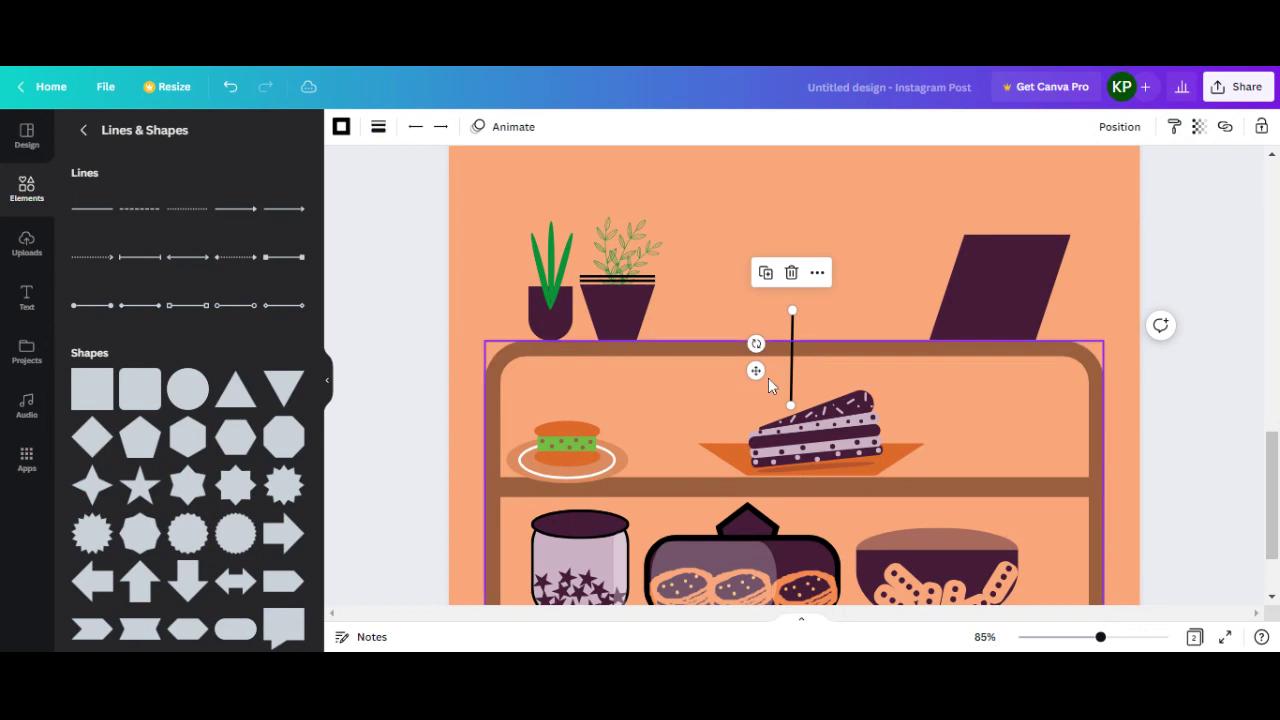
left_click_drag(762, 371, 1035, 308)
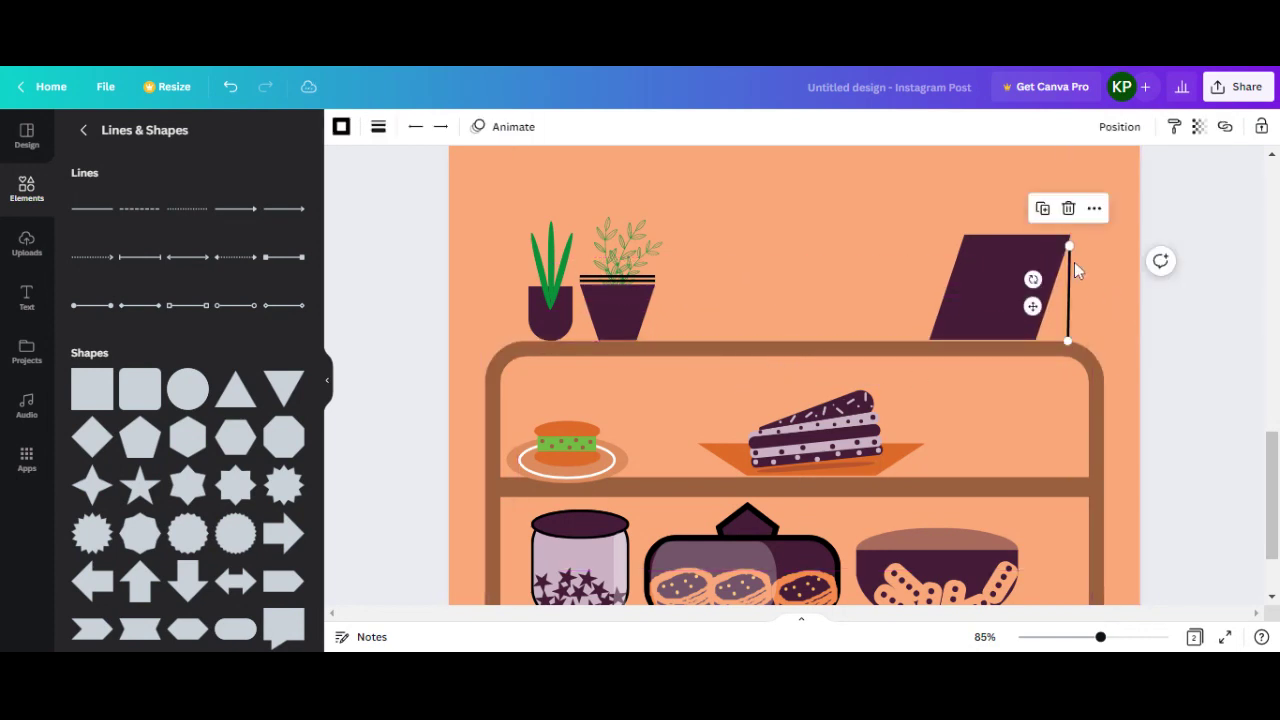
left_click_drag(1069, 245, 1069, 235)
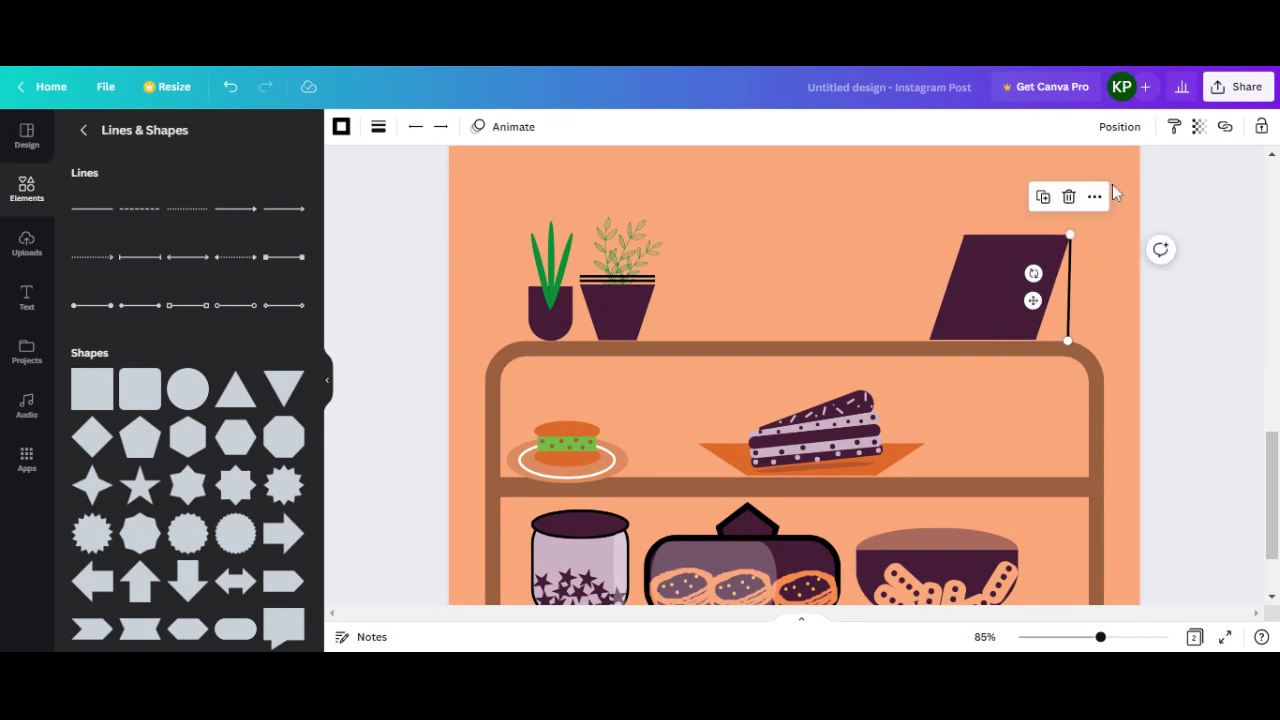
left_click(1114, 185)
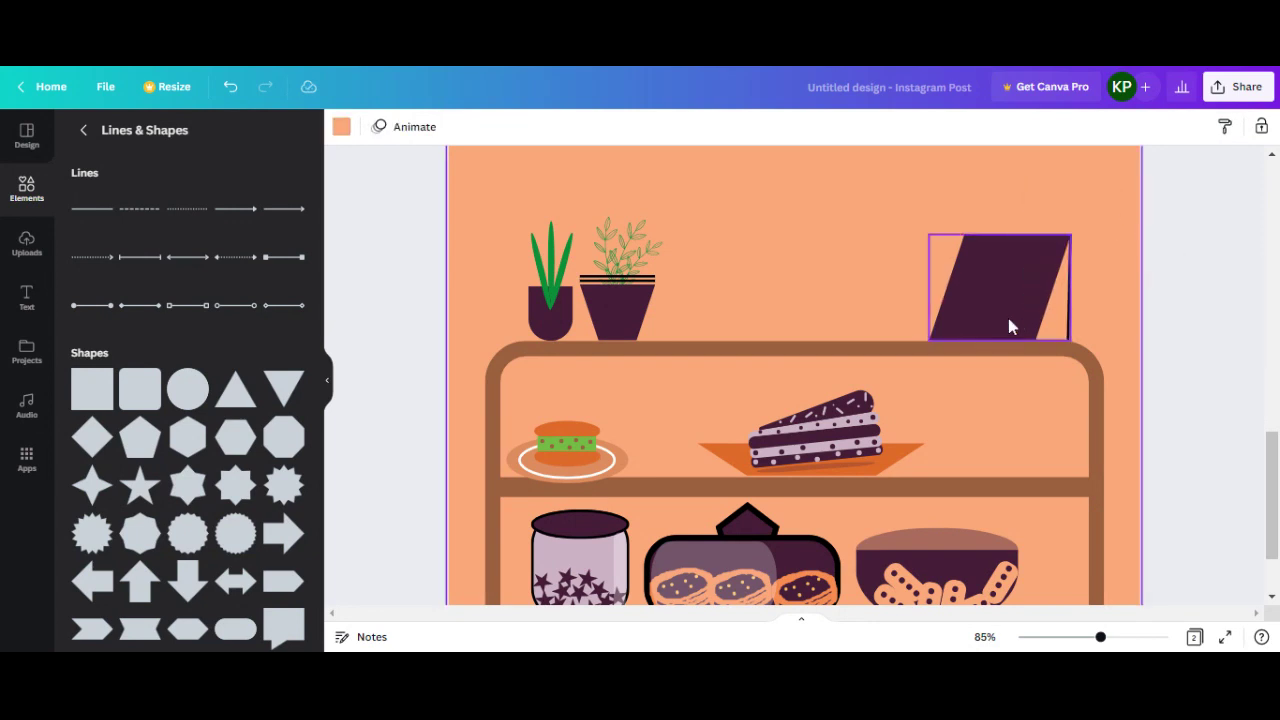
Add a text box reading 'WE ARE OPEN' and move it above the shelf
left_click(26, 298)
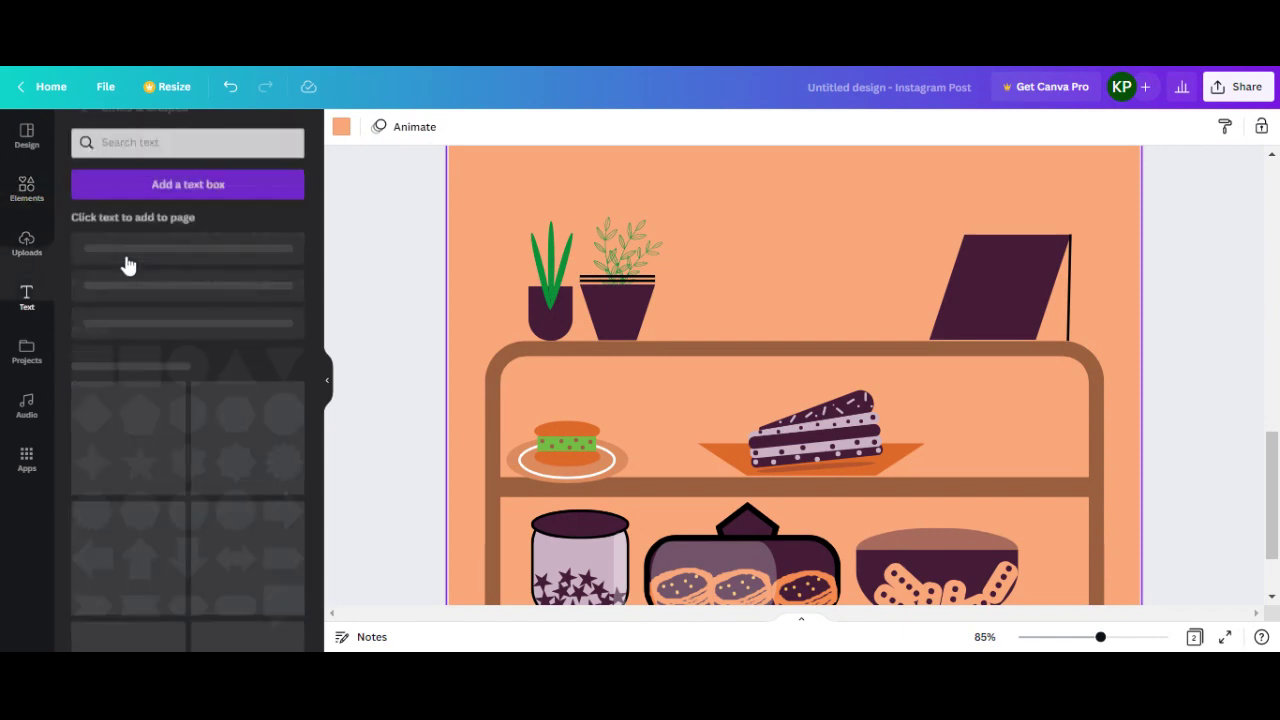
left_click(208, 180)
type("WE ARE OPEN")
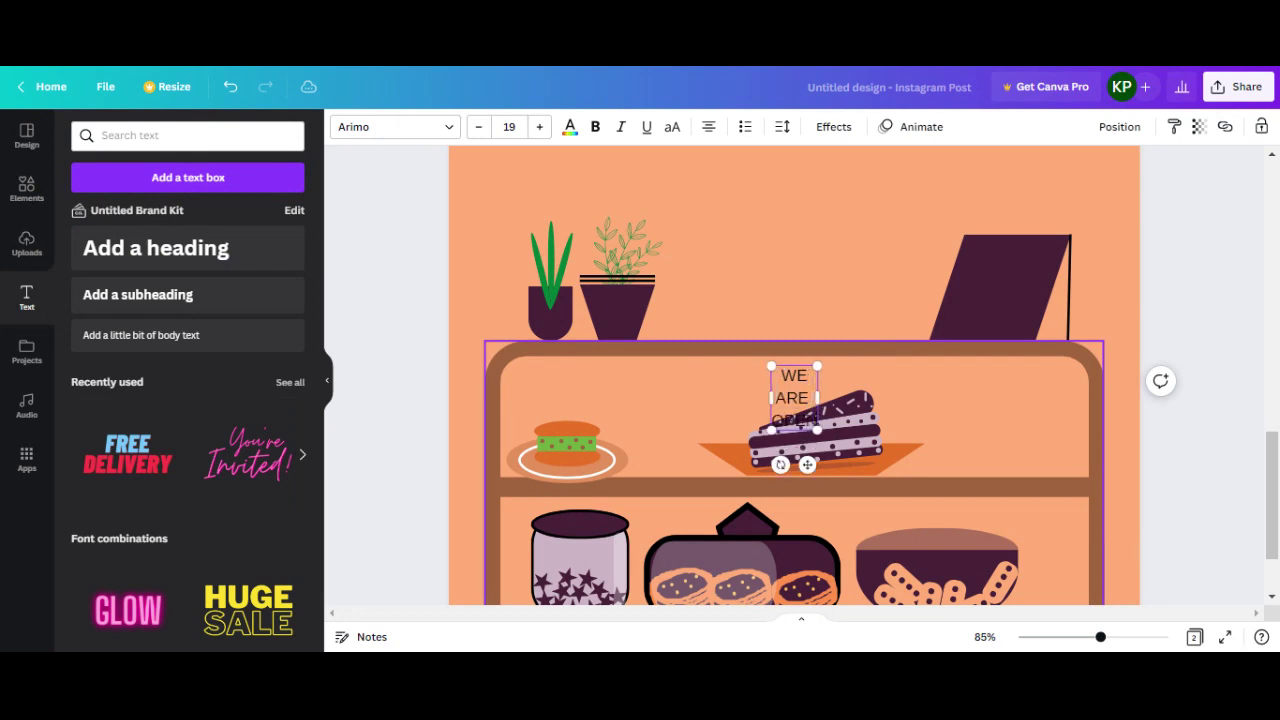
scroll(870, 345, "up", 1)
left_click(848, 332)
left_click_drag(795, 490, 803, 322)
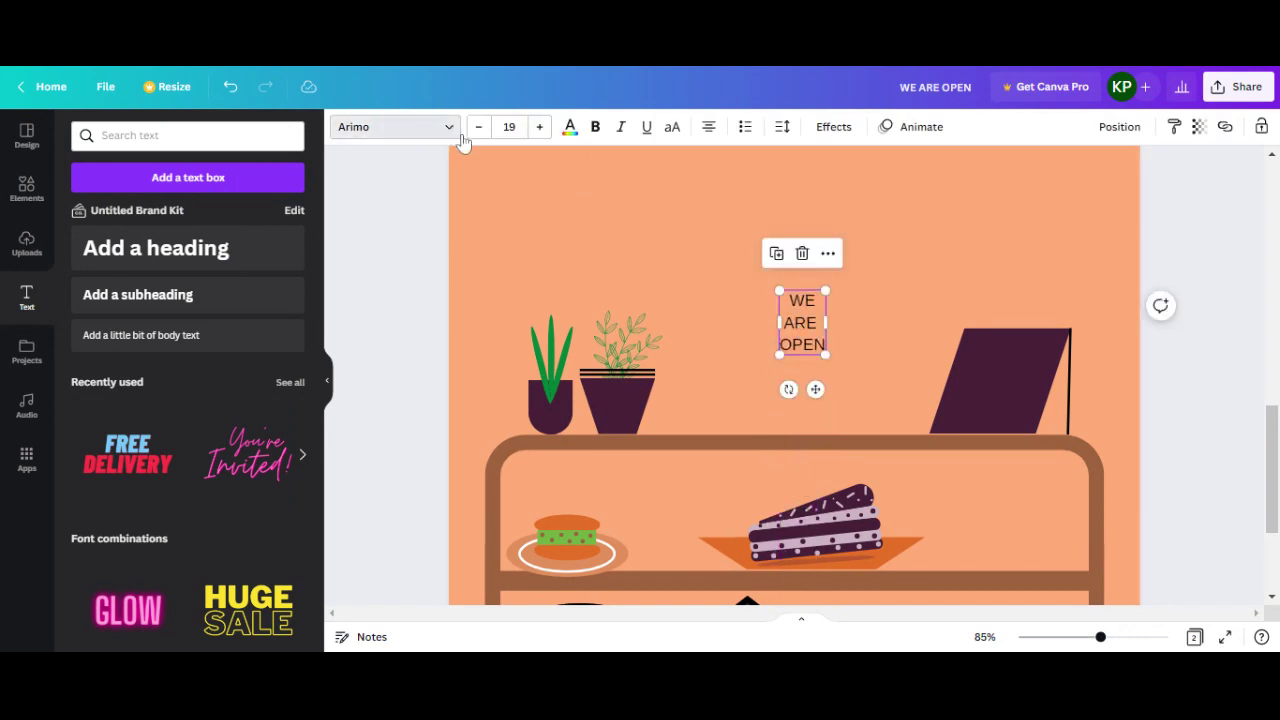
Set the text to Amsterdam Three, enlarge it, and make ARE Alegreya
left_click(395, 127)
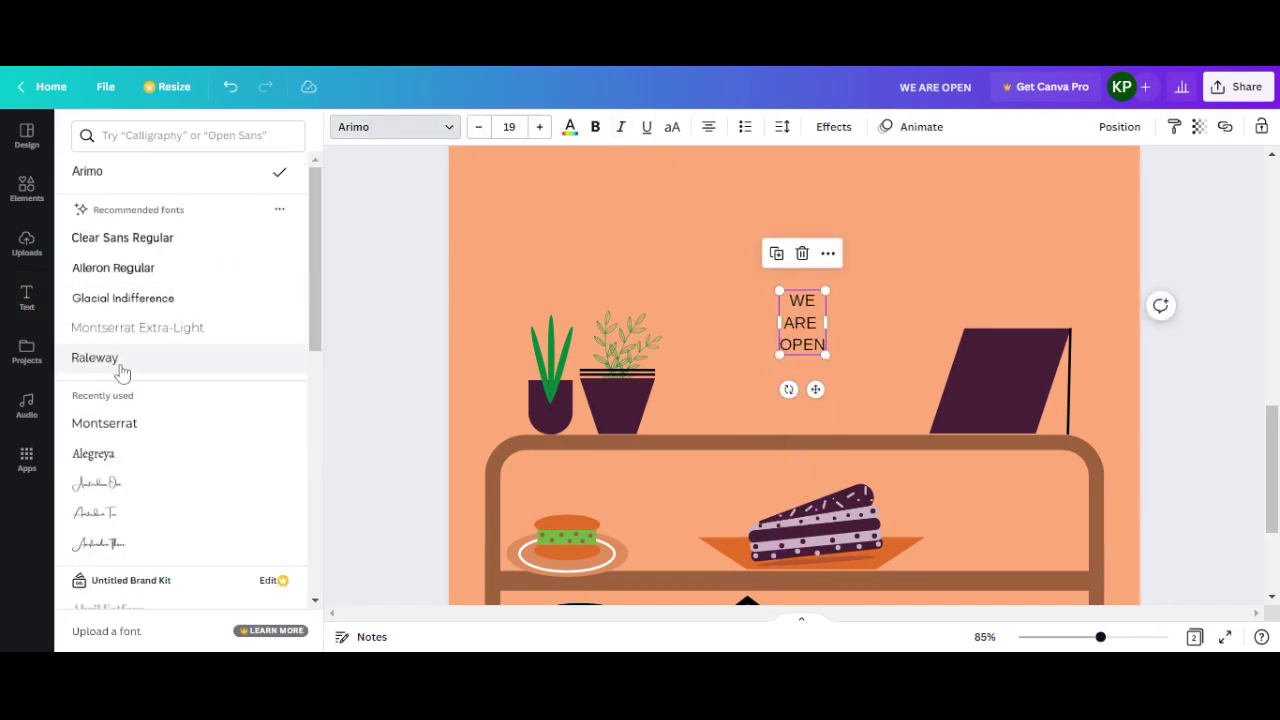
left_click(105, 458)
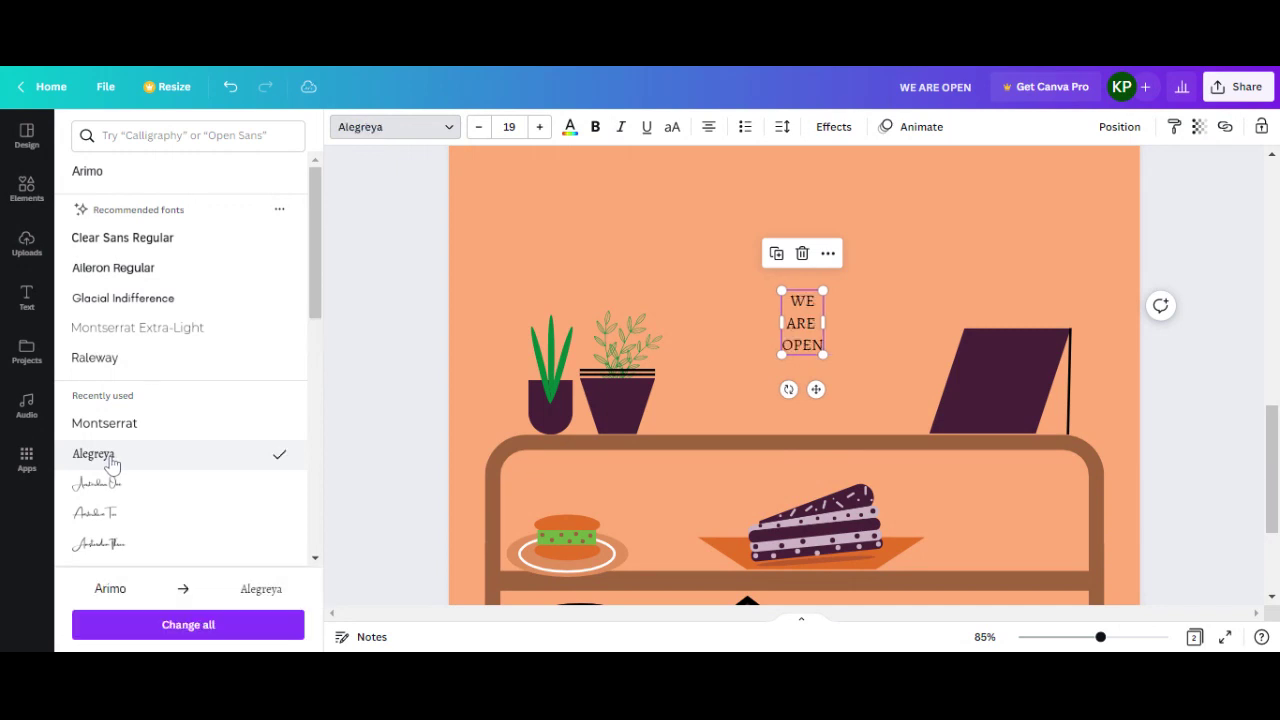
left_click(119, 490)
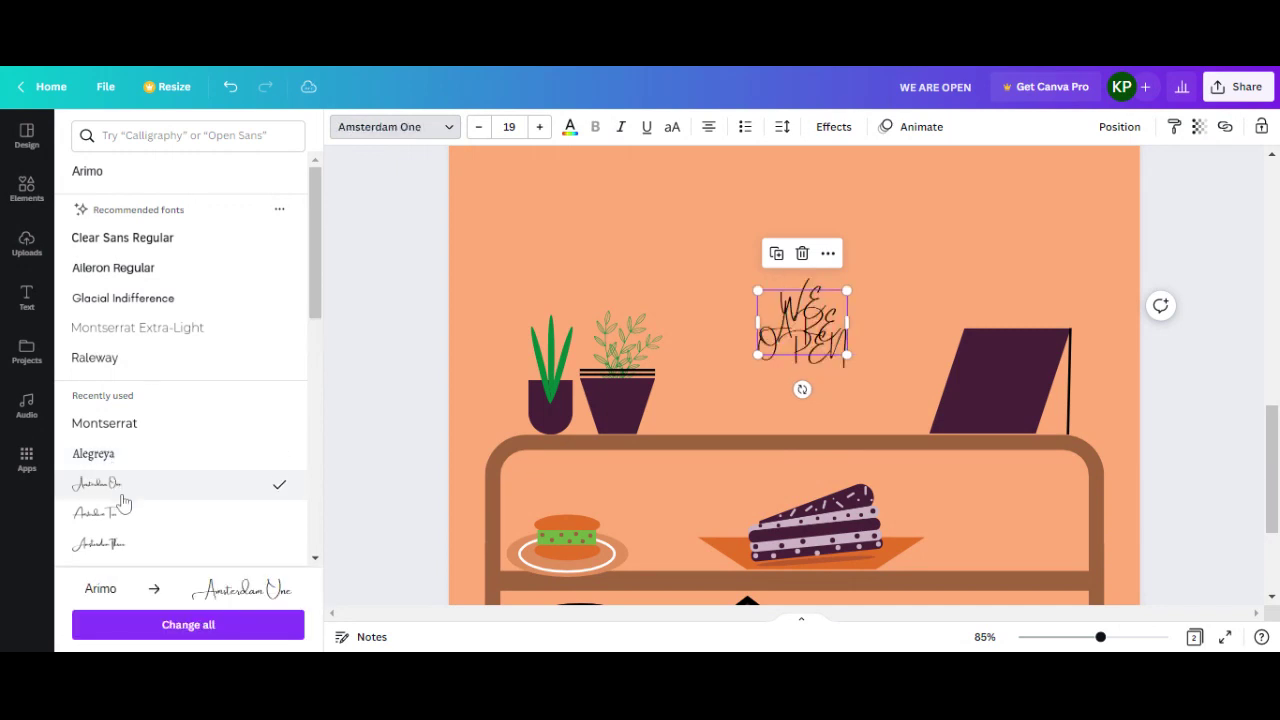
left_click(123, 514)
left_click(126, 543)
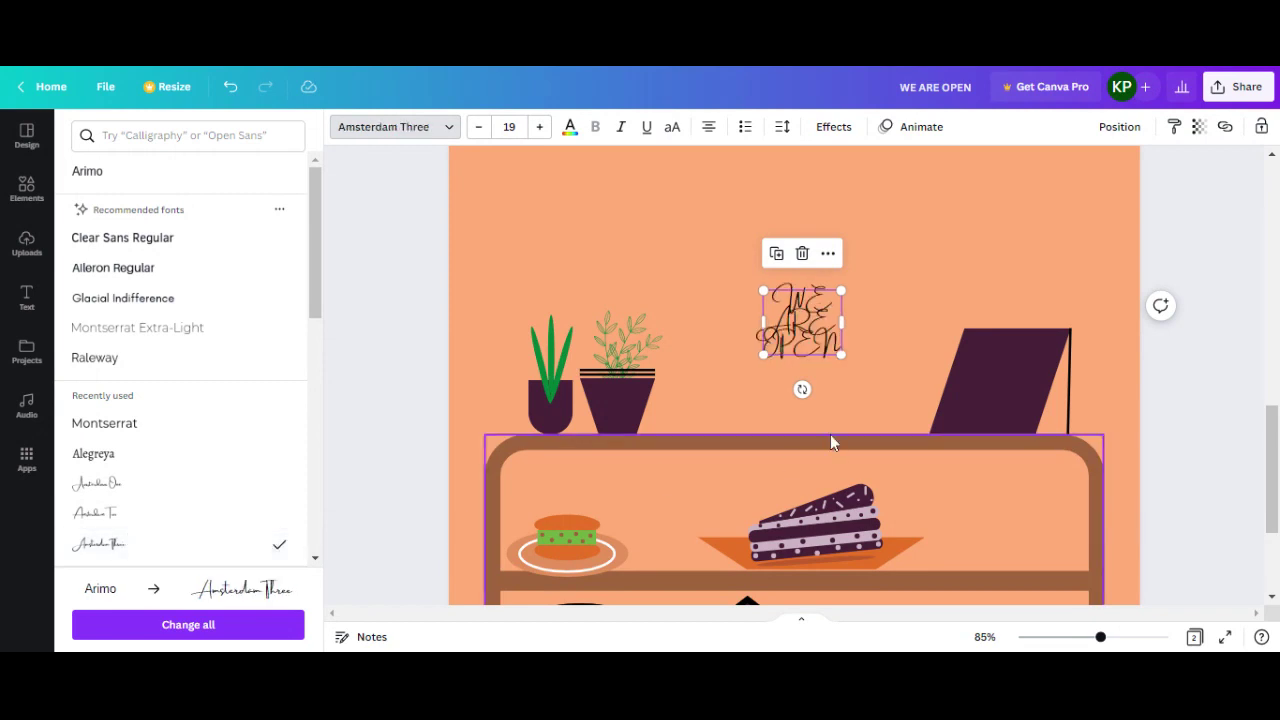
left_click_drag(843, 355, 881, 392)
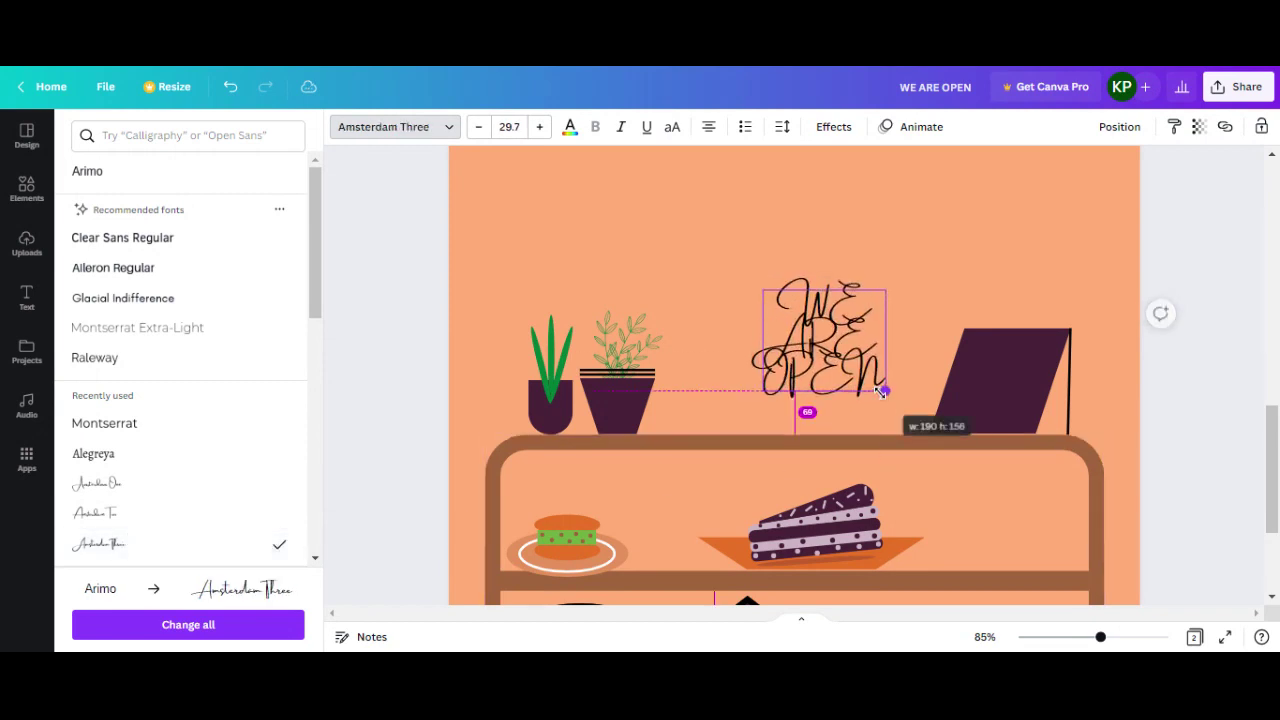
left_click(128, 460)
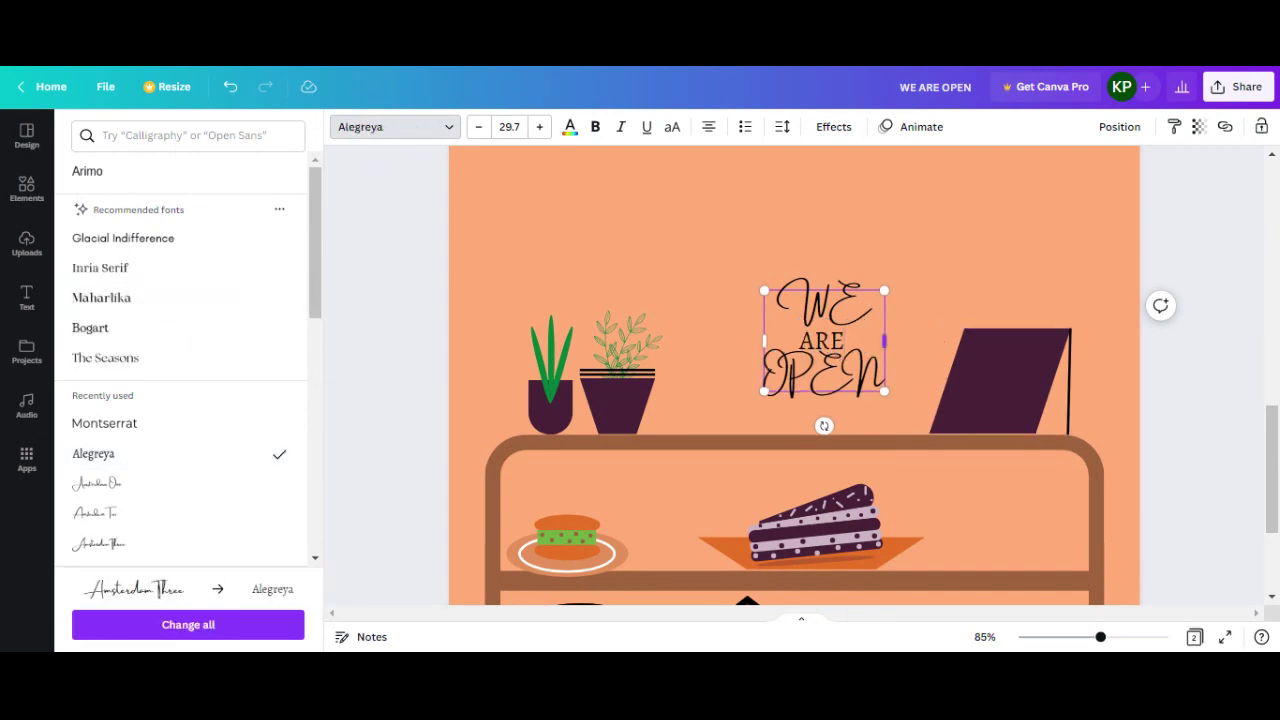
Colour the WE ARE OPEN text white and resize it onto the plum sign board
key("Escape")
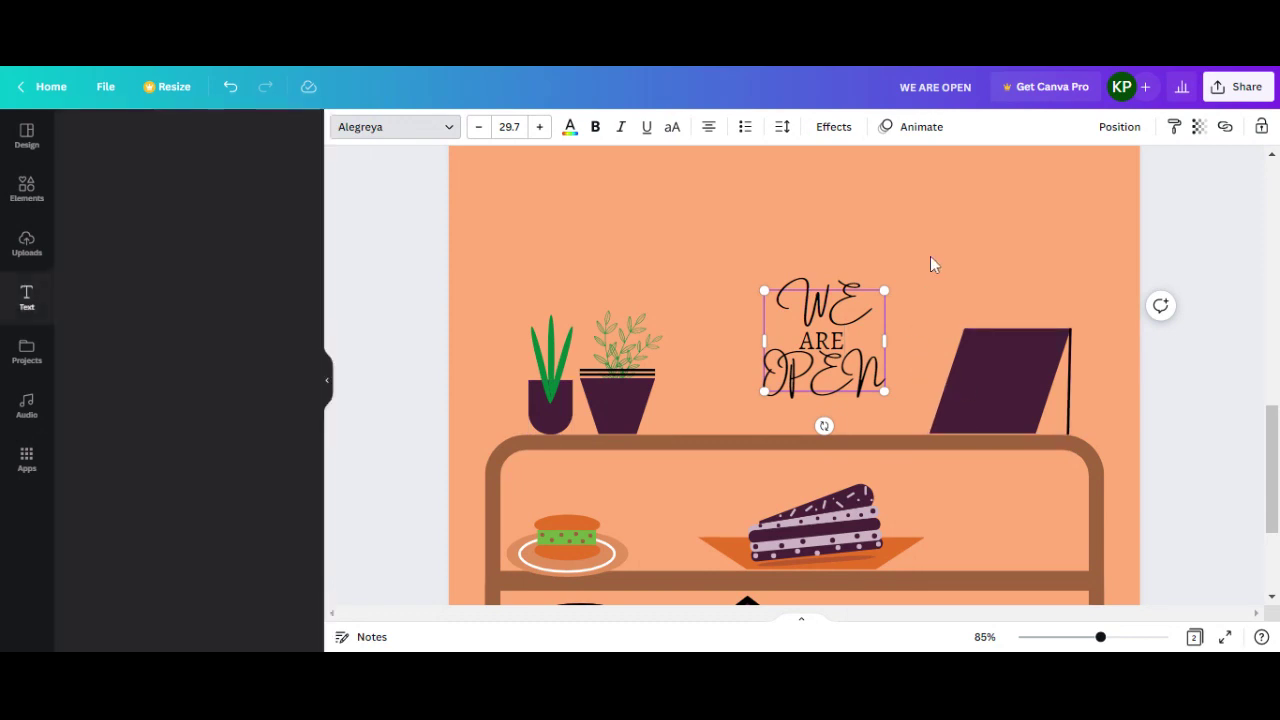
left_click(908, 325)
left_click(845, 355)
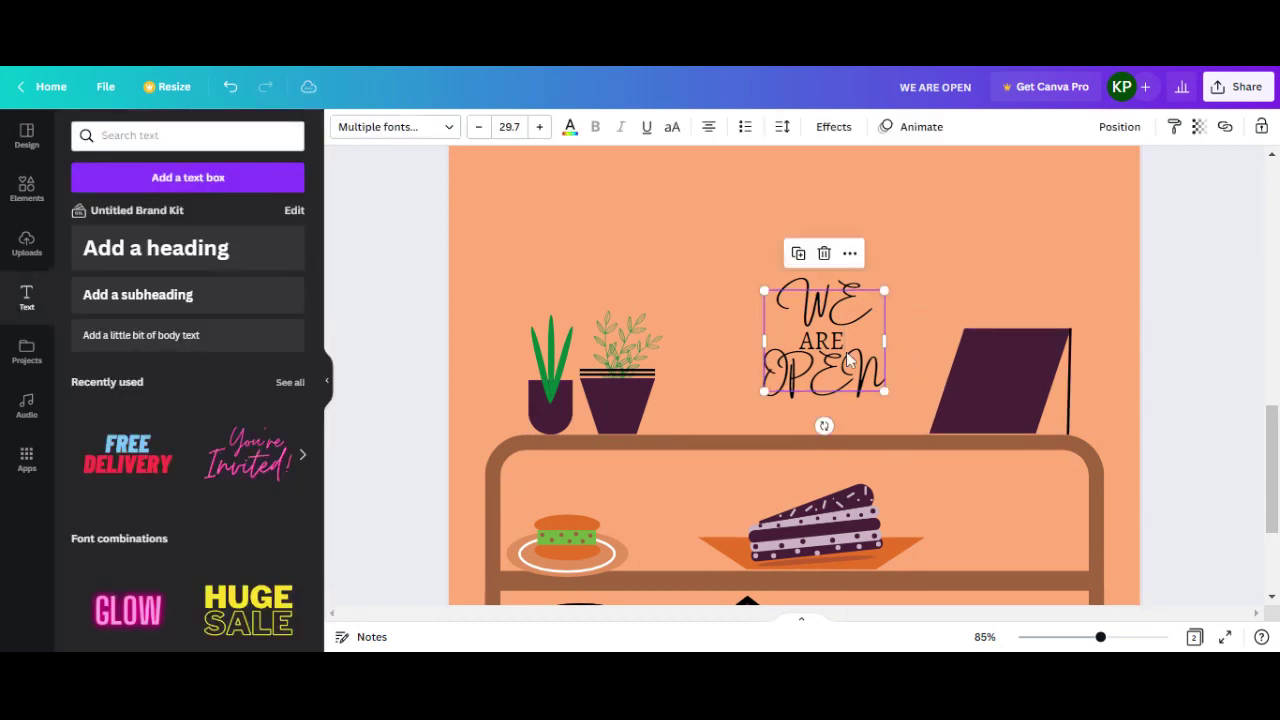
left_click(571, 128)
left_click(289, 245)
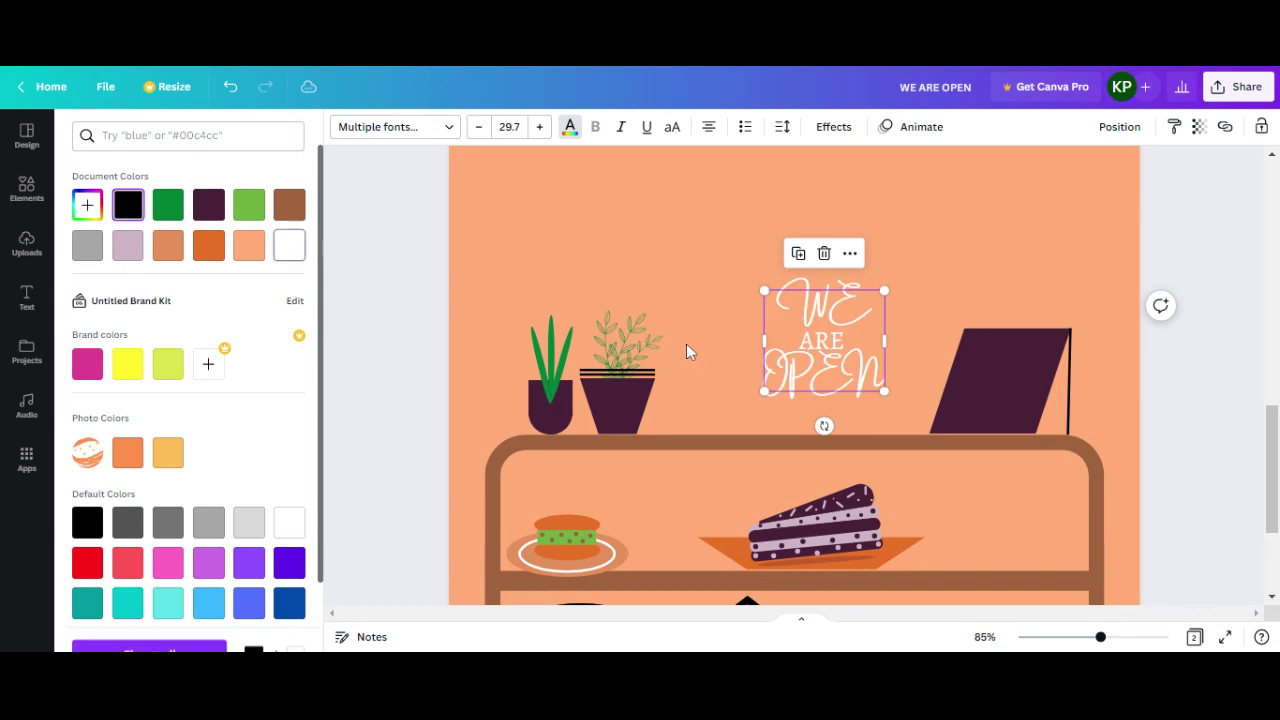
mouse_move(878, 385)
left_mouse_down()
mouse_move(822, 340)
mouse_move(1000, 380)
left_mouse_up()
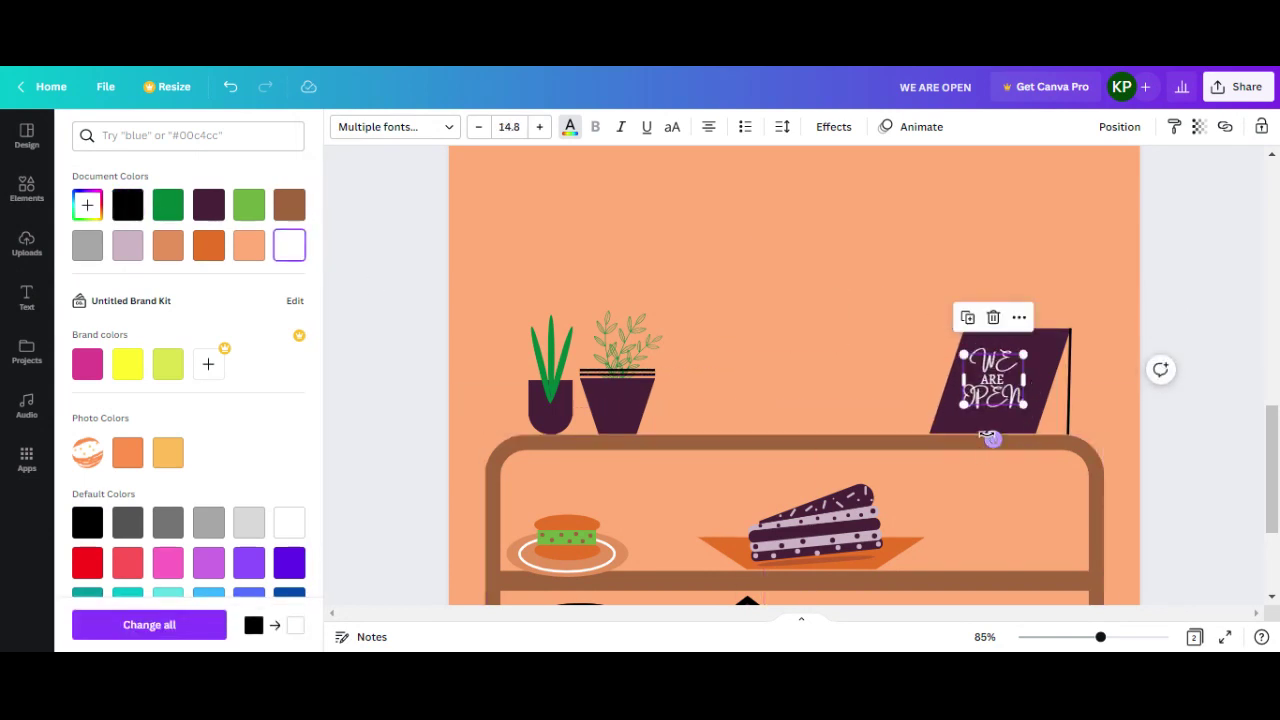
mouse_move(1023, 404)
left_mouse_down()
mouse_move(1032, 432)
mouse_move(1005, 398)
left_mouse_up()
left_click(1086, 388)
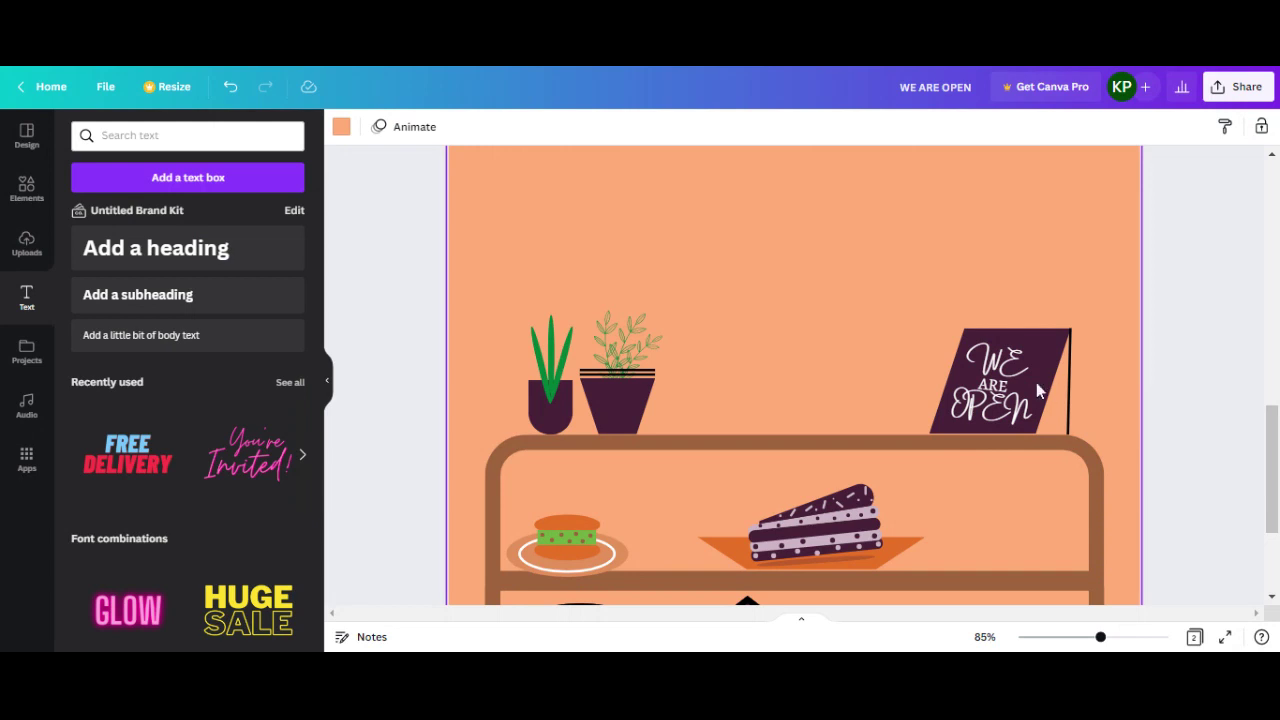
Add a rounded square and resize it into a small pill above the shelf
left_click(28, 188)
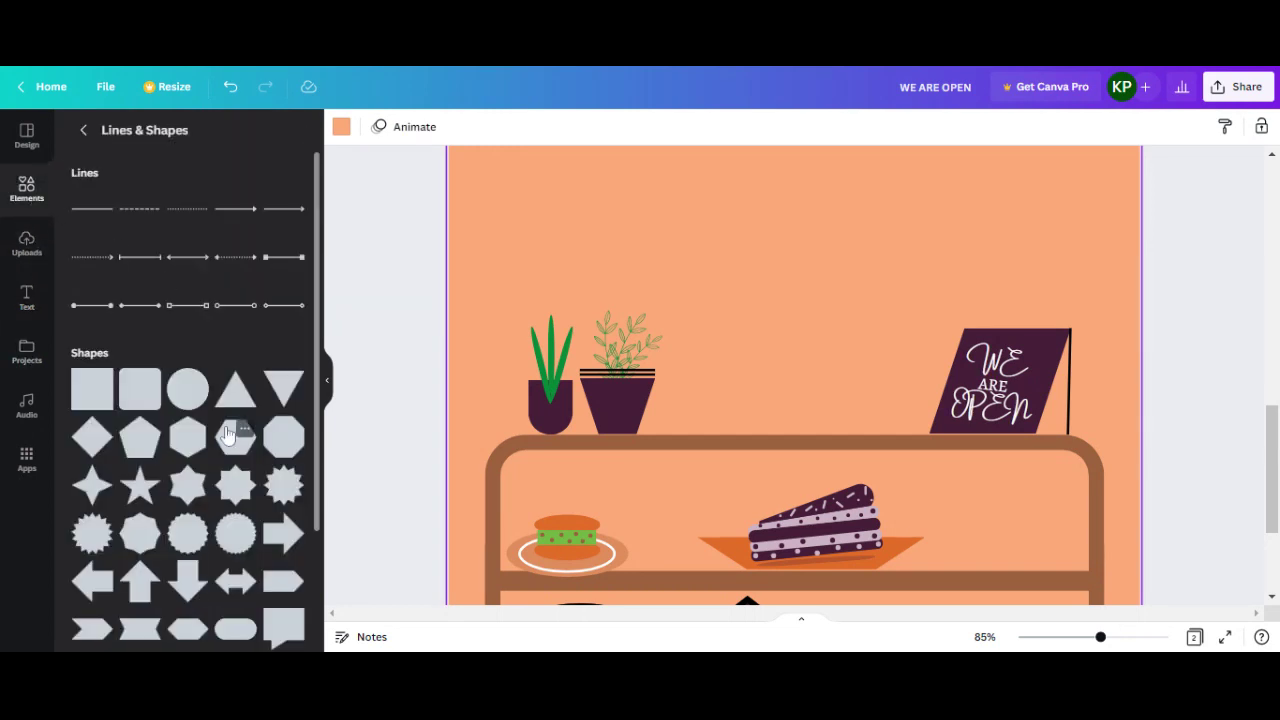
scroll(210, 390, "down", 2)
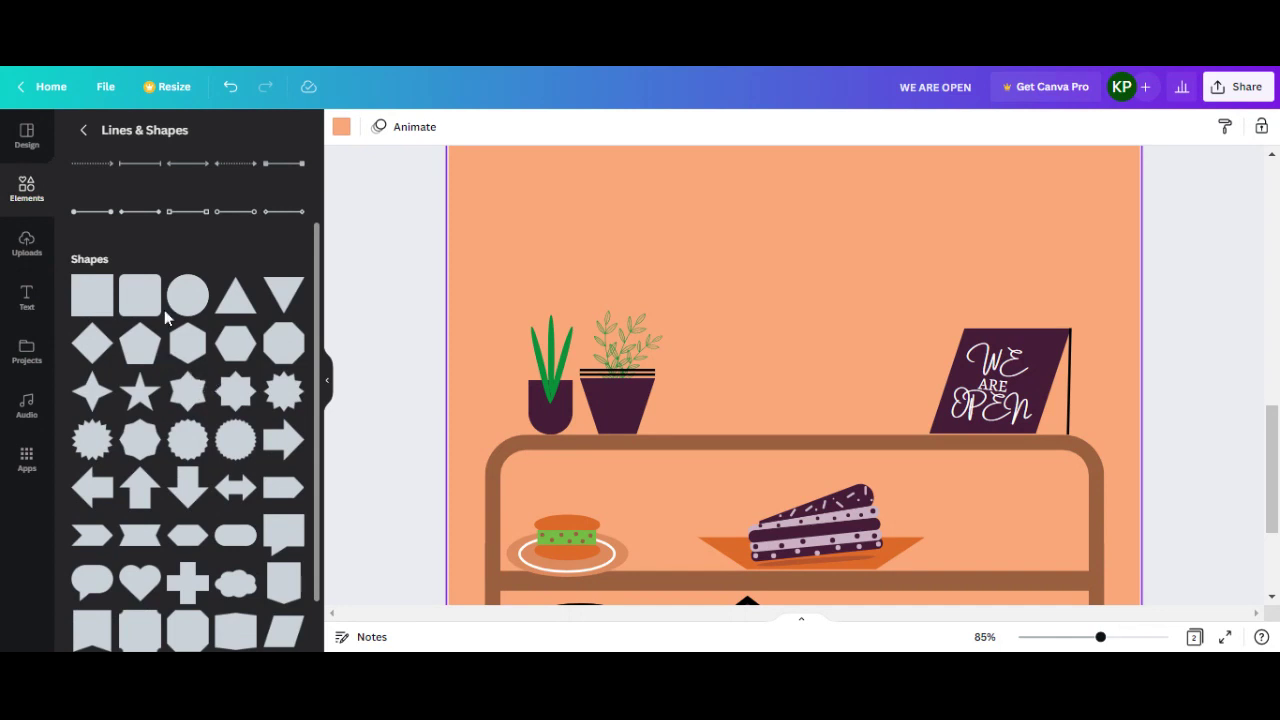
left_click(140, 295)
left_click_drag(896, 392, 958, 392)
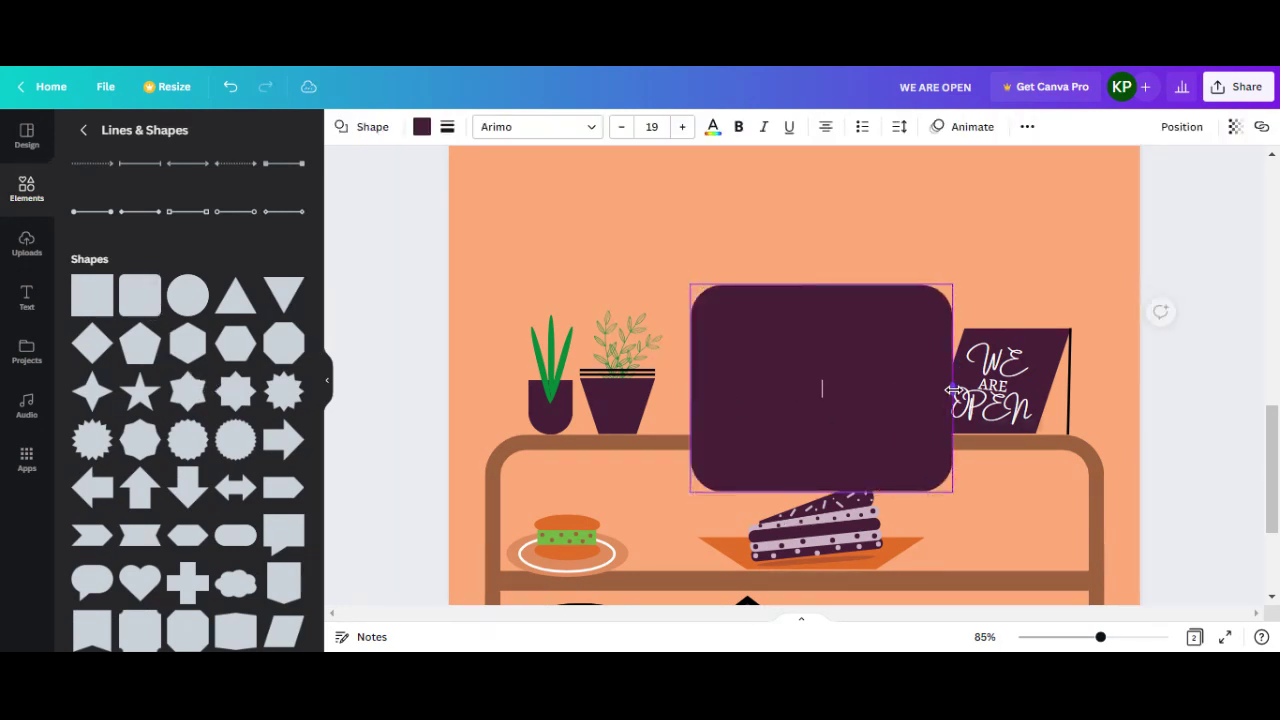
left_click_drag(824, 285, 822, 408)
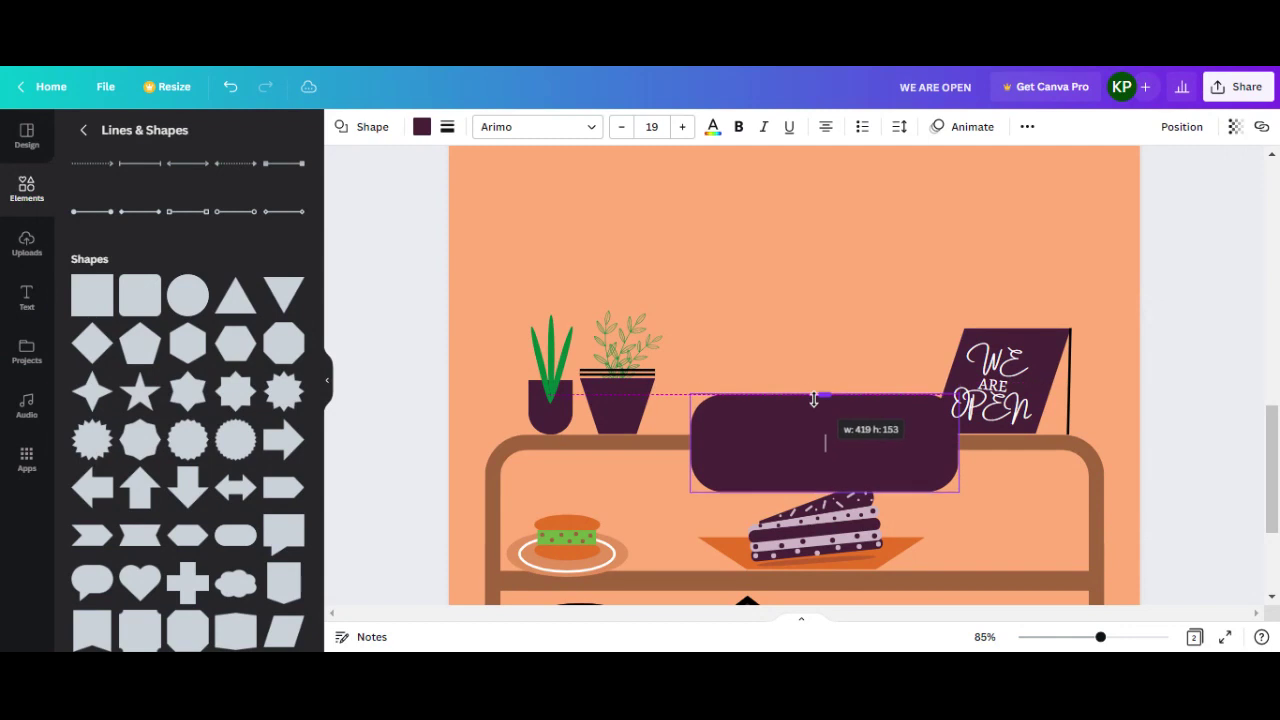
left_click(878, 398)
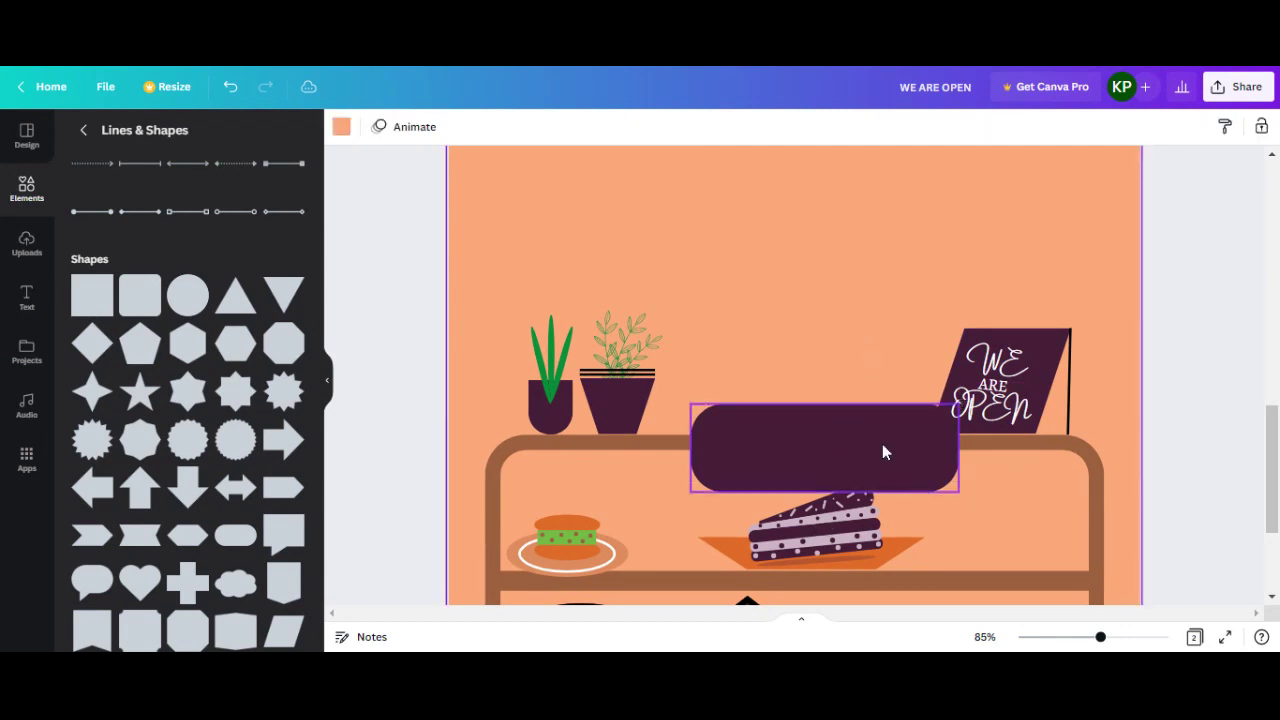
left_click_drag(882, 444, 854, 314)
mouse_move(930, 360)
left_mouse_down()
mouse_move(856, 339)
mouse_move(850, 306)
left_mouse_up()
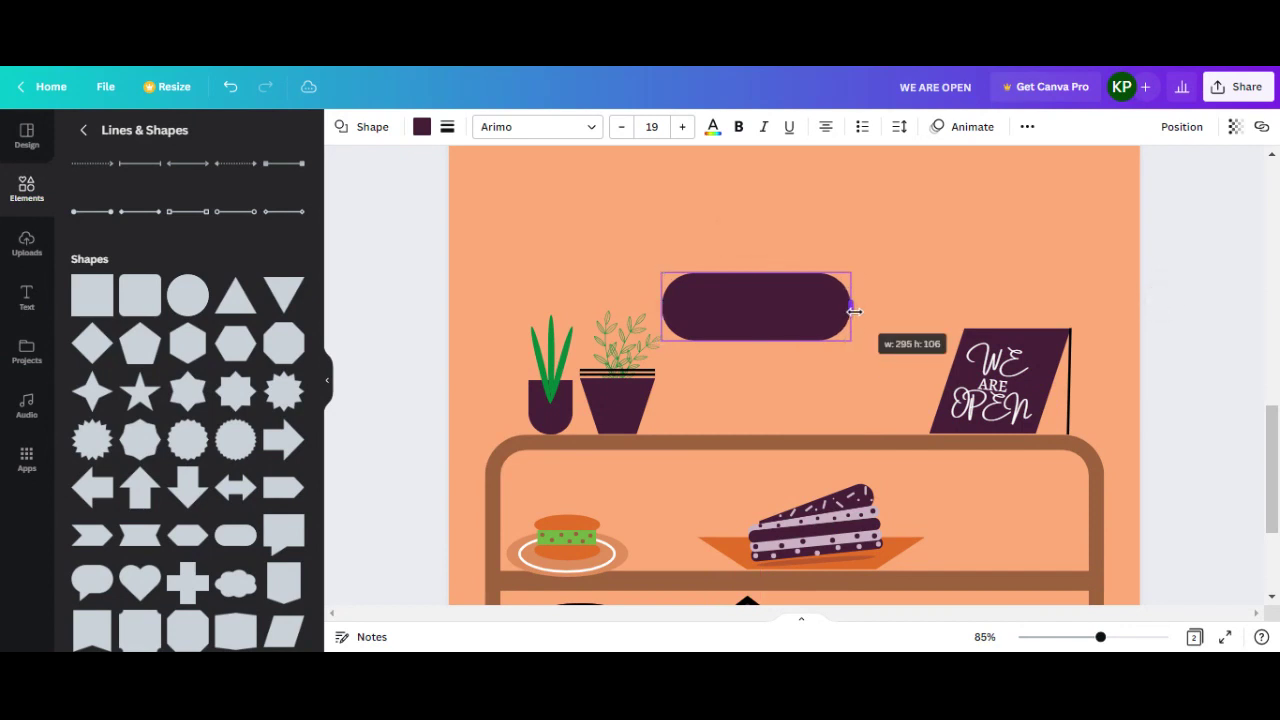
left_click_drag(668, 306, 672, 305)
left_click_drag(768, 305, 781, 220)
Add a more rounded square as the flat bottom cake tier and delete the spare pill
left_click(92, 295)
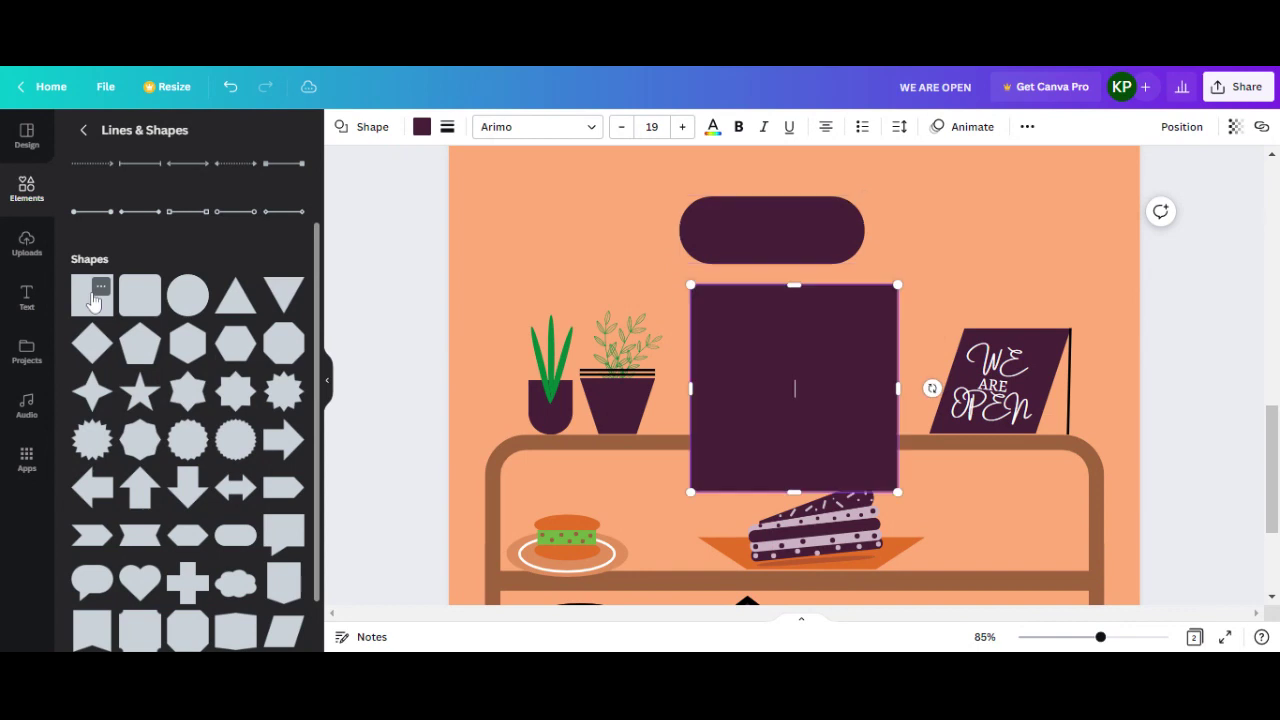
left_click(447, 126)
left_click_drag(448, 265, 480, 266)
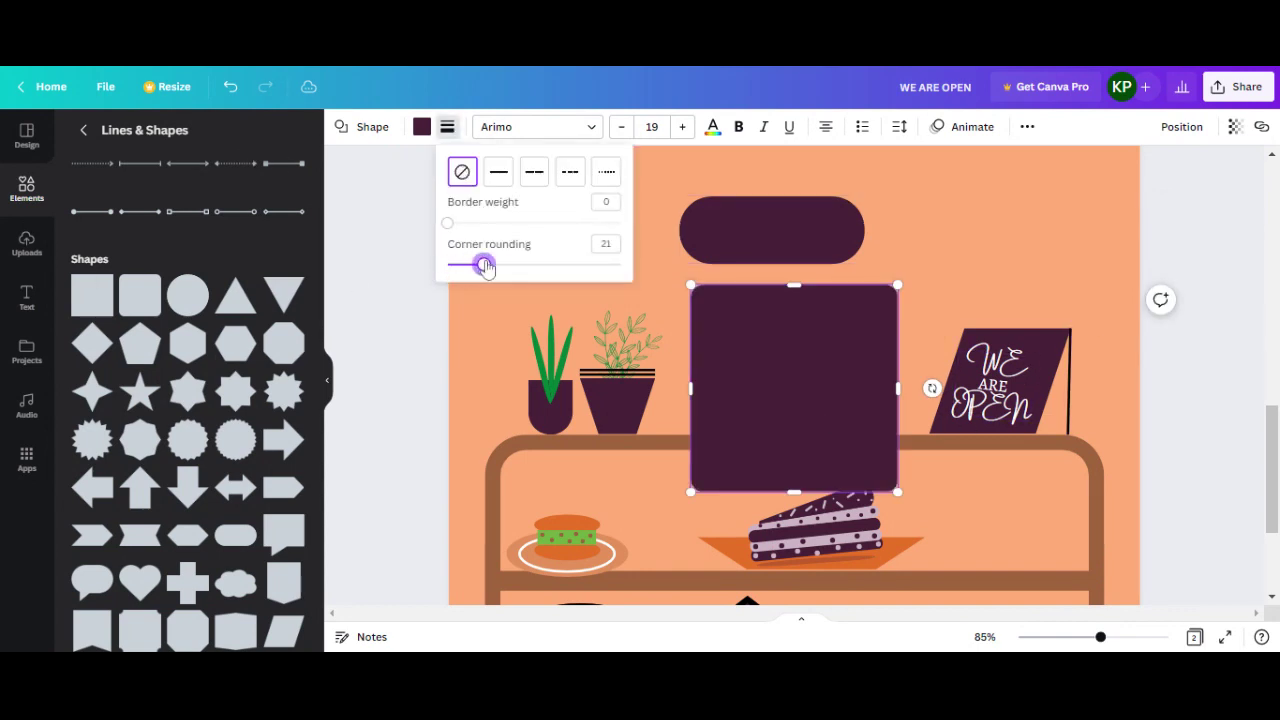
mouse_move(794, 286)
left_mouse_down()
mouse_move(786, 443)
mouse_move(841, 402)
left_mouse_up()
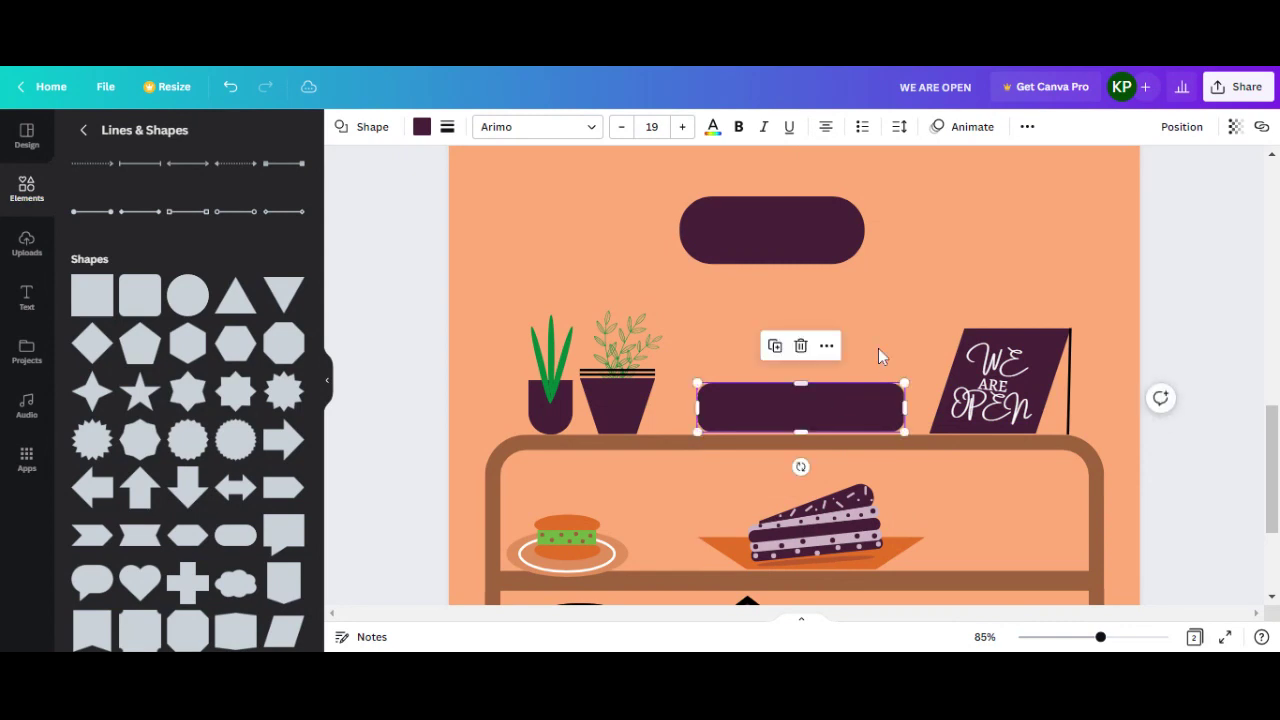
left_click(904, 317)
left_click(800, 262)
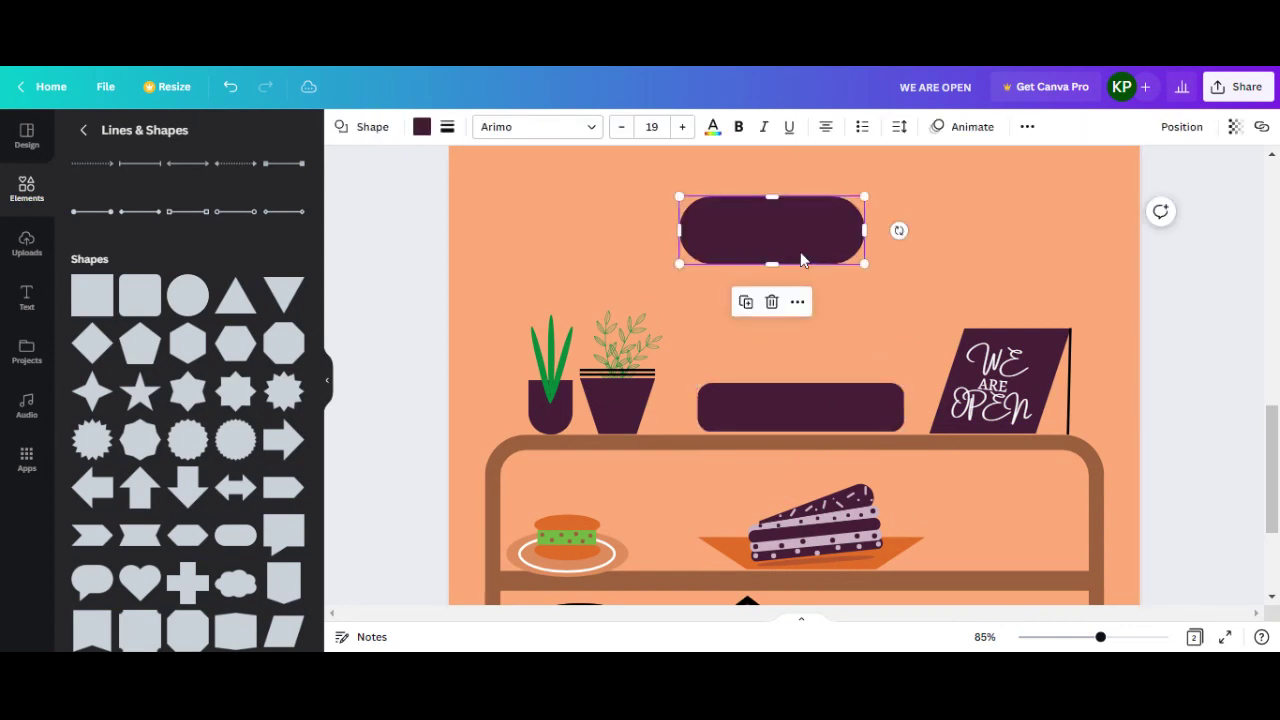
key("Delete")
Duplicate the bottom tier into narrower middle and top tiers, stacked and centered
left_click(808, 421)
key("ctrl+d")
left_click_drag(808, 416, 806, 342)
left_click_drag(914, 373, 830, 362)
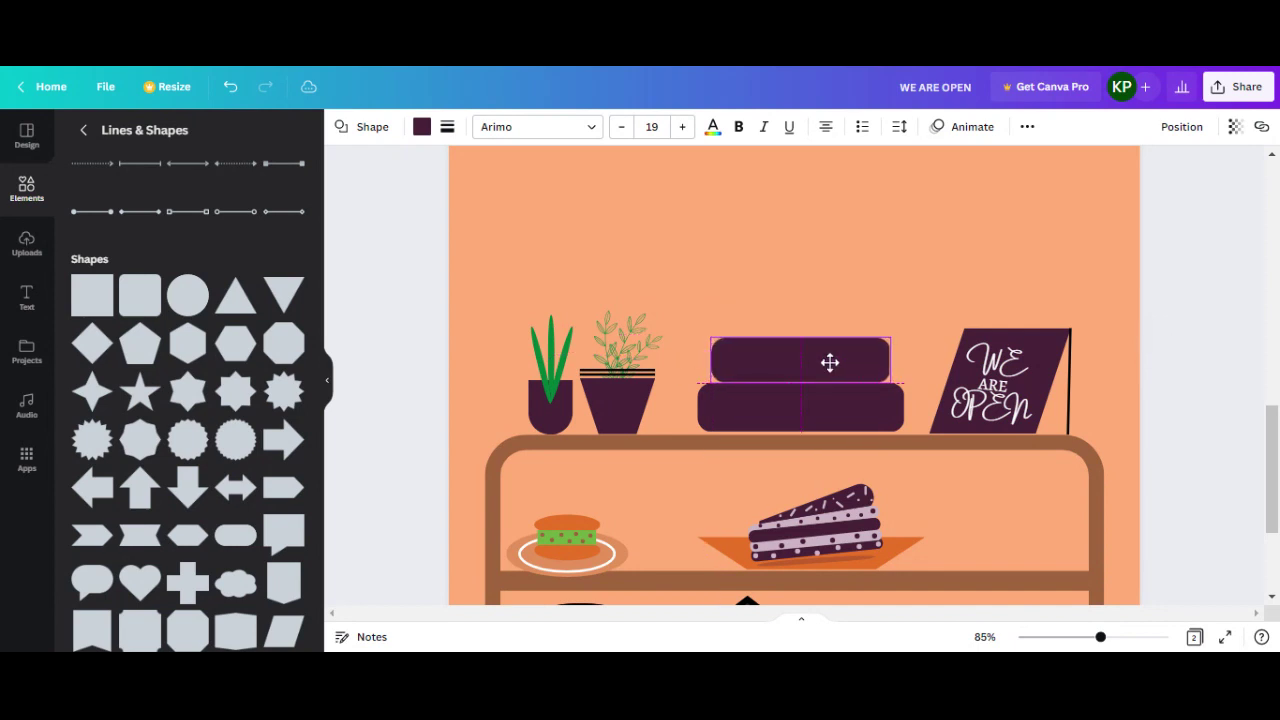
key("ctrl+d")
mouse_move(830, 362)
left_mouse_down()
mouse_move(833, 314)
mouse_move(873, 336)
left_mouse_up()
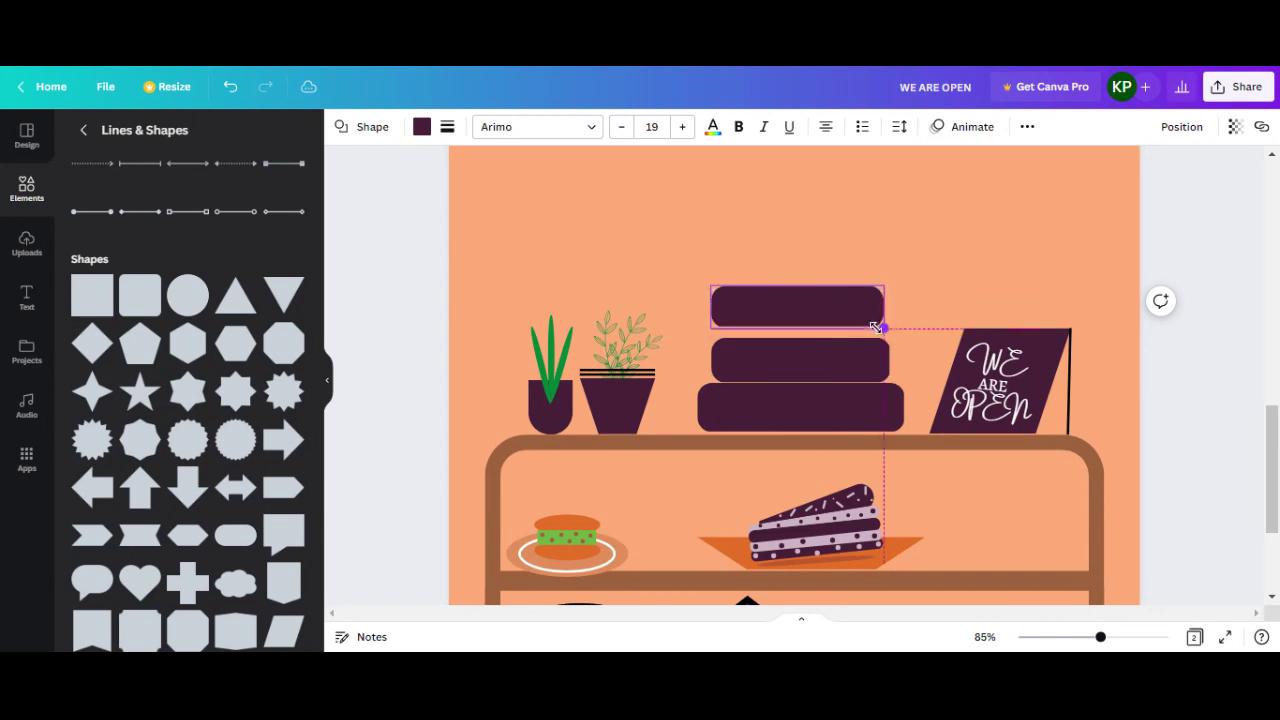
left_click_drag(711, 309, 733, 309)
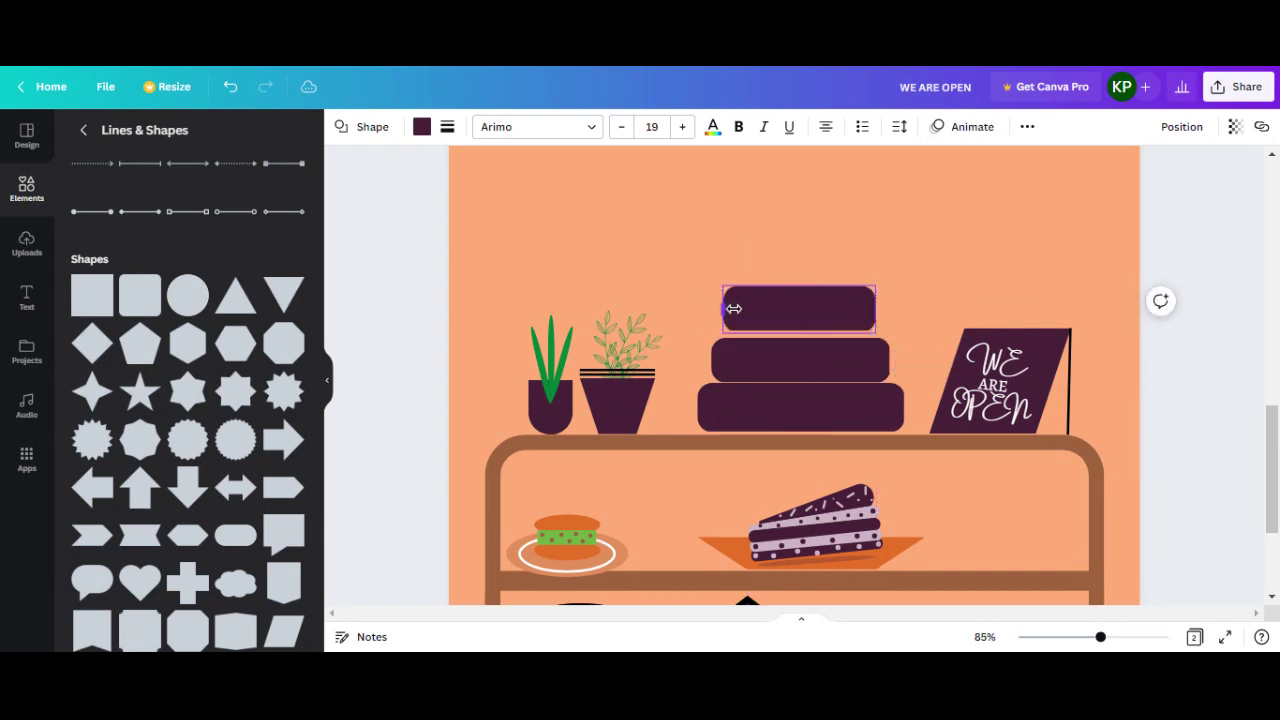
left_click_drag(818, 314, 818, 317)
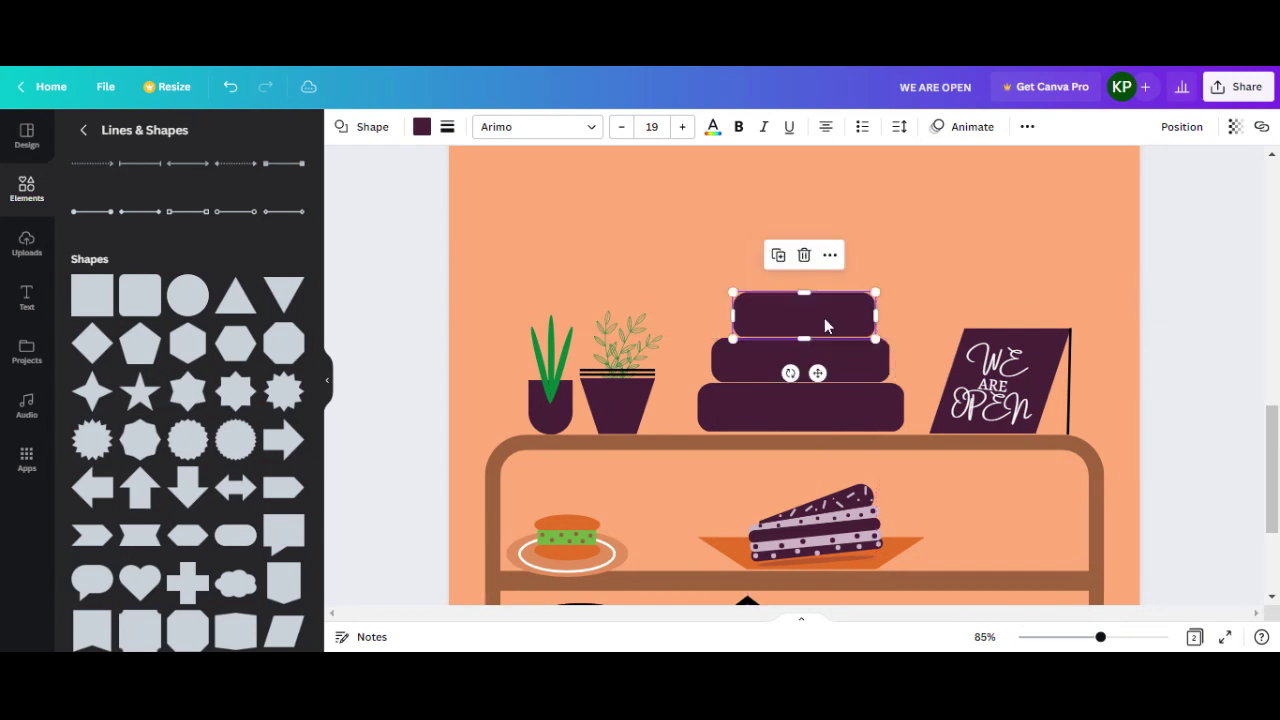
left_click(922, 292)
left_click_drag(830, 328, 802, 315)
left_click(880, 312)
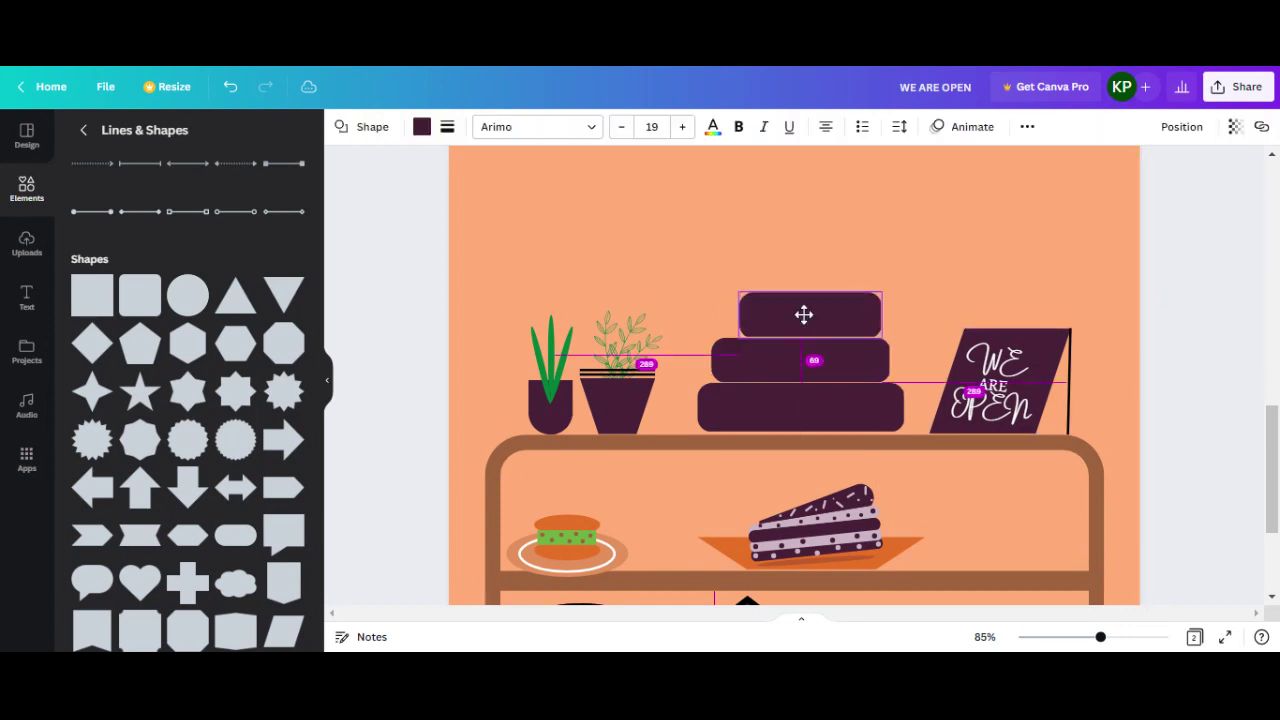
left_click(956, 276)
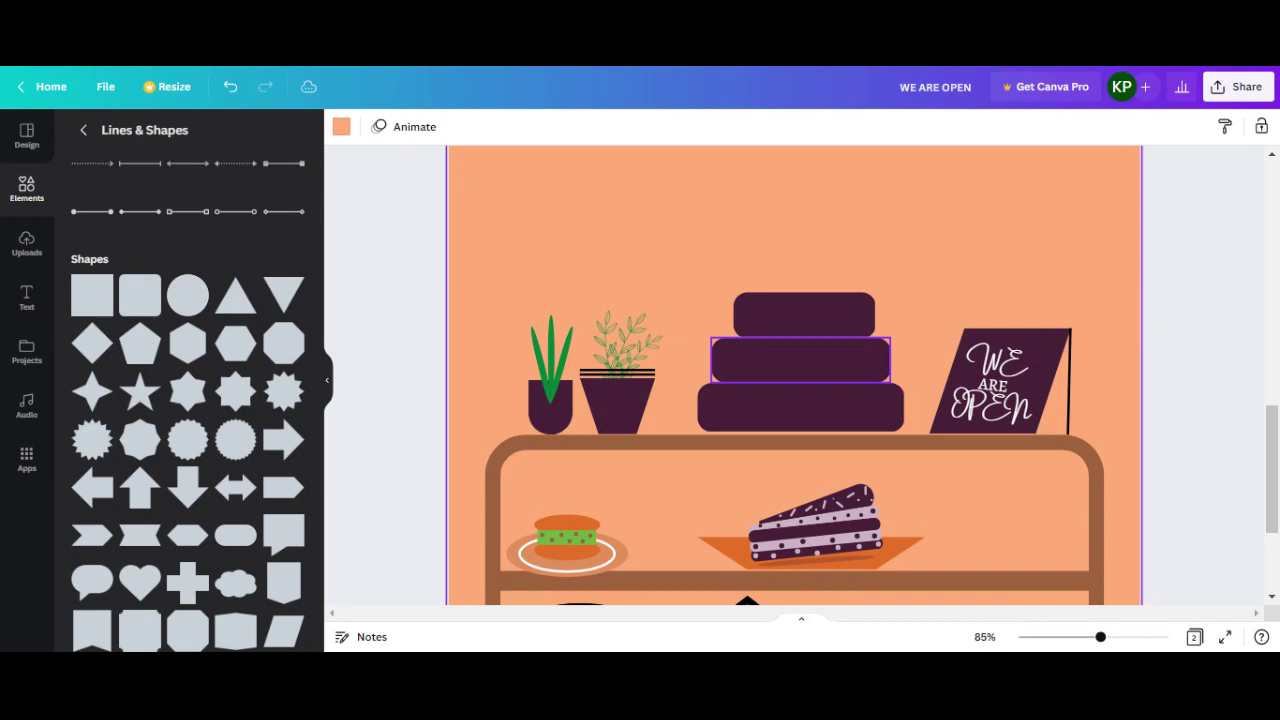
Add a small pink circle and place a duplicate beside it on the bottom tier
left_click(187, 300)
mouse_move(905, 495)
left_mouse_down()
mouse_move(720, 314)
mouse_move(735, 466)
mouse_move(729, 442)
left_mouse_up()
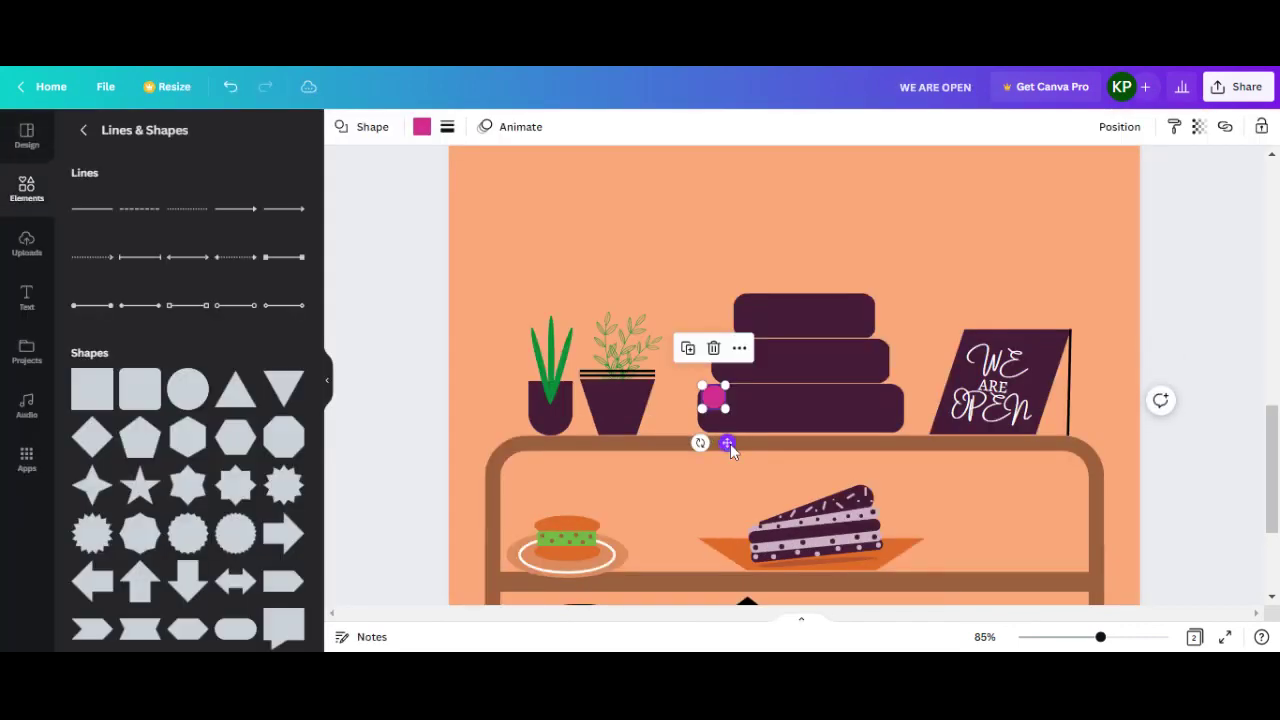
scroll(760, 449, "up", 3)
scroll(802, 449, "up", 3)
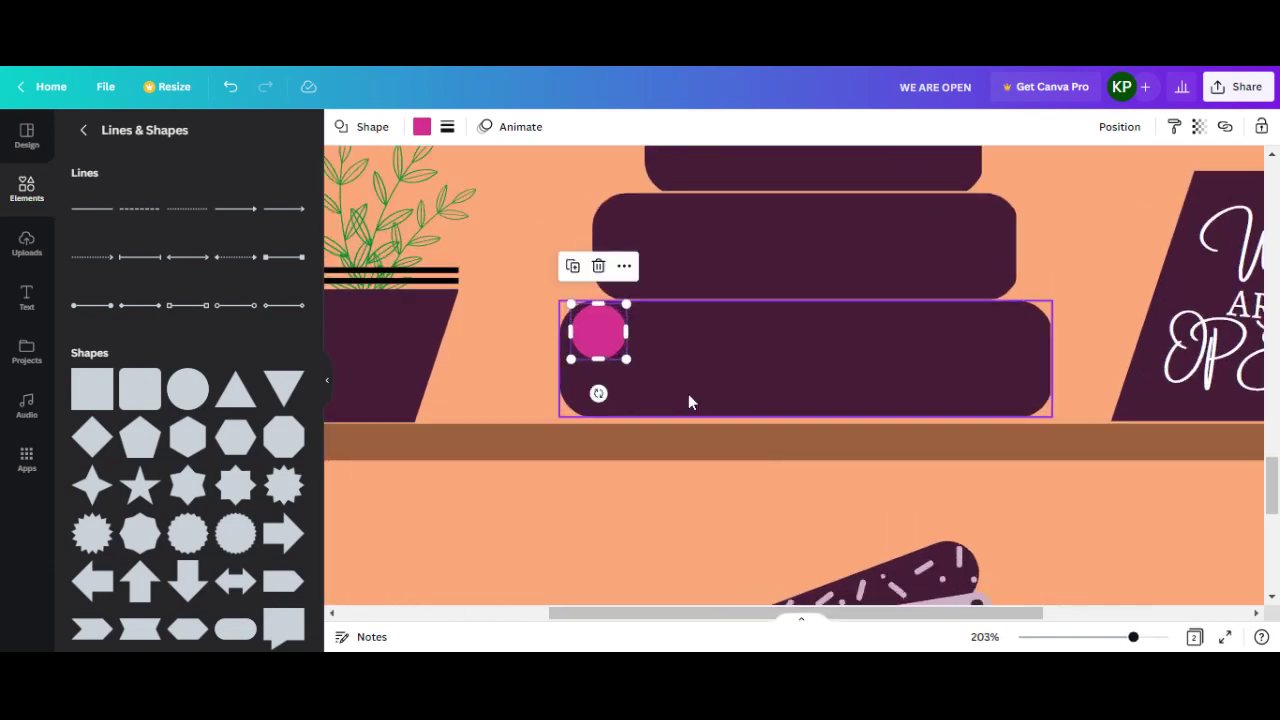
key("ctrl+d")
mouse_move(618, 353)
left_mouse_down()
mouse_move(630, 331)
mouse_move(684, 333)
mouse_move(711, 318)
mouse_move(756, 330)
mouse_move(768, 356)
mouse_move(792, 329)
mouse_move(942, 333)
left_mouse_up()
Duplicate more circles to extend the frosting row across the bottom tier
key("ctrl+d")
key("ctrl+d")
key("ctrl+d")
key("ctrl+d")
key("ctrl+d")
key("ctrl+d")
key("ctrl+d")
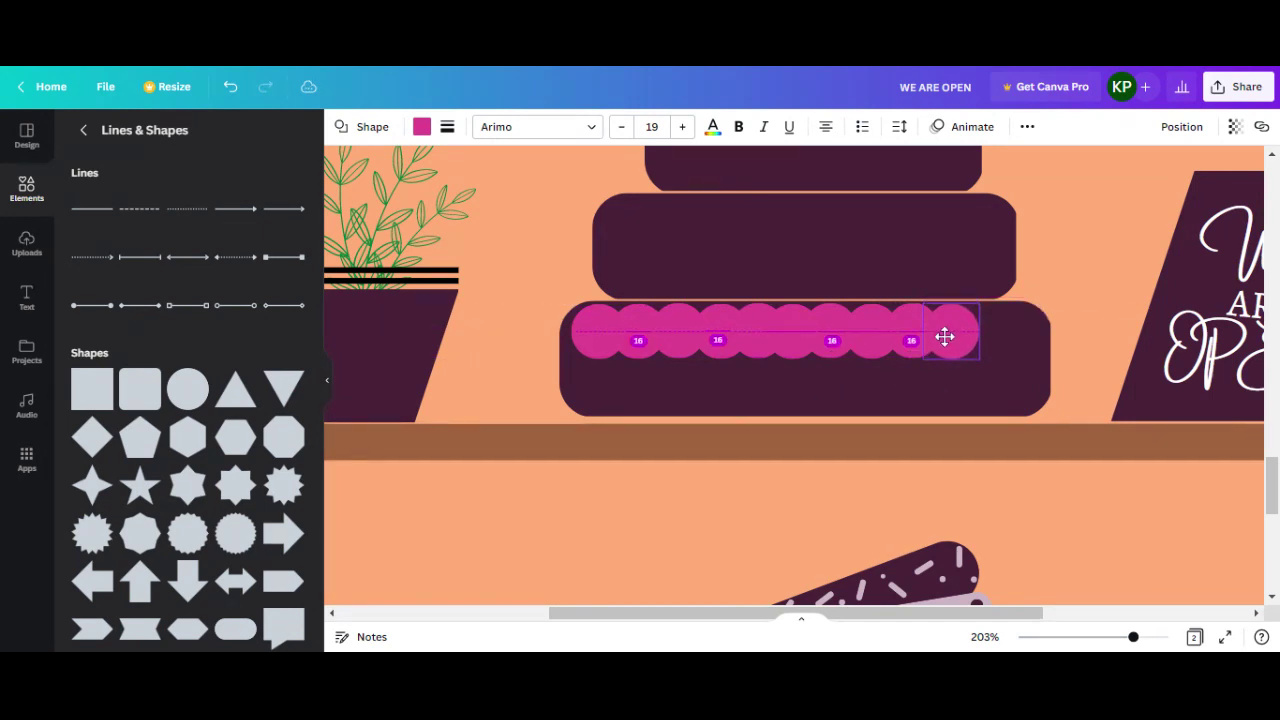
mouse_move(942, 333)
left_mouse_down()
mouse_move(987, 342)
mouse_move(1016, 367)
mouse_move(1017, 343)
left_mouse_up()
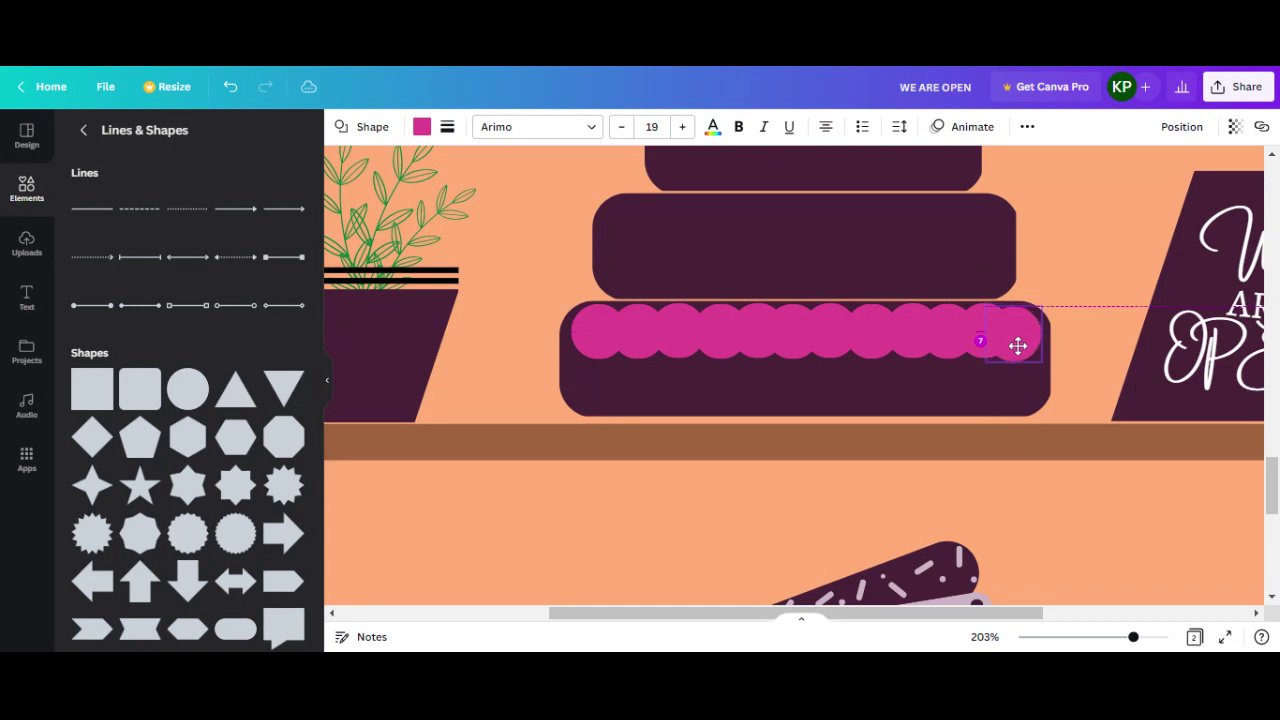
left_click_drag(1017, 343, 1014, 342)
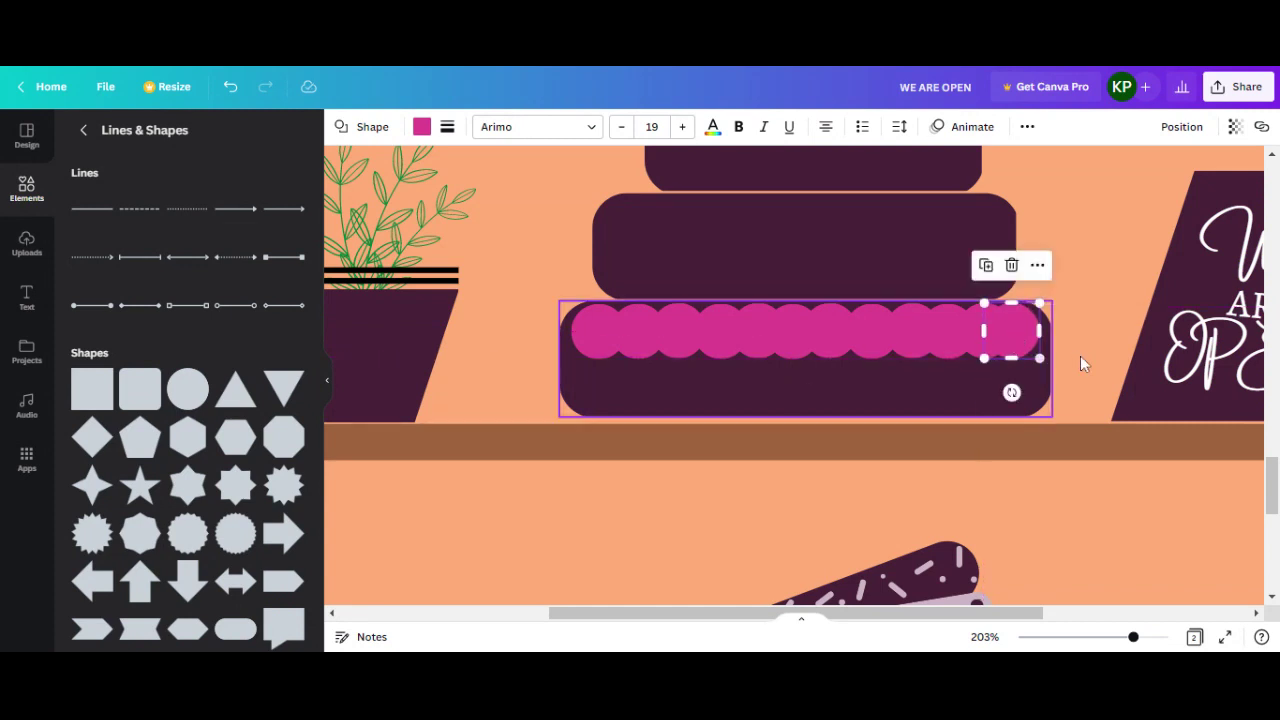
left_click(1072, 354)
left_click(1029, 334)
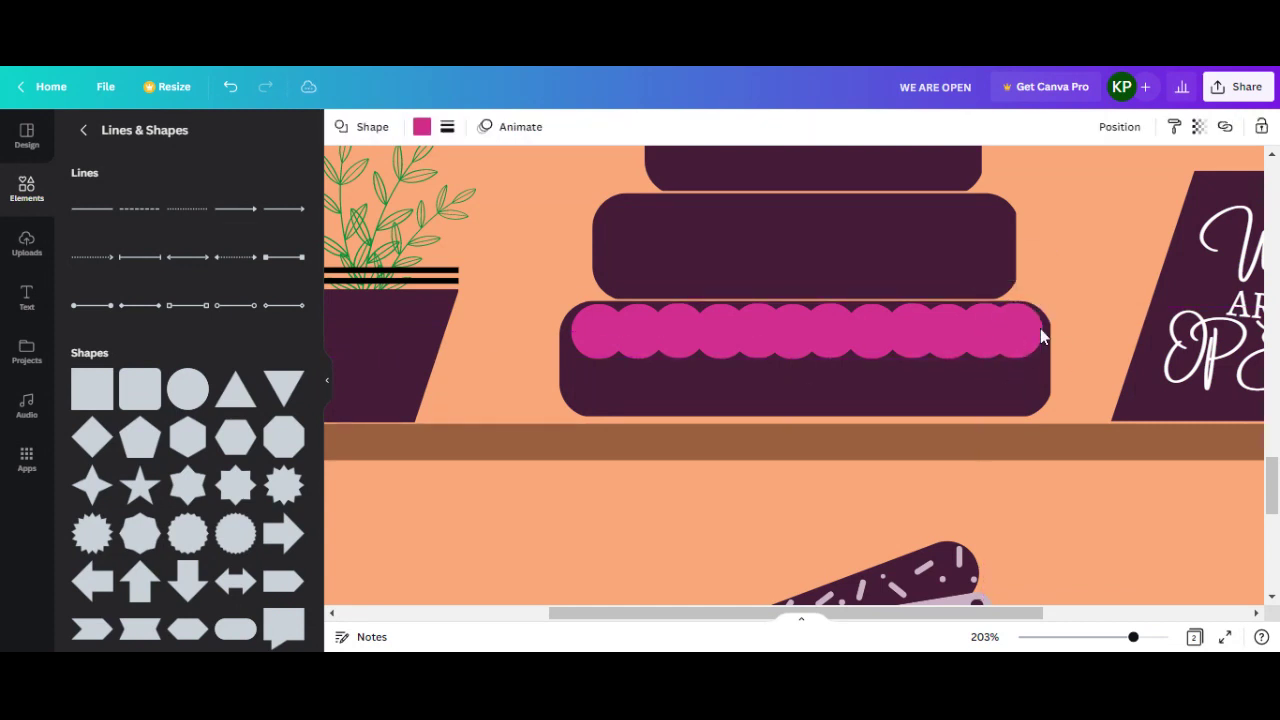
left_click(1066, 247)
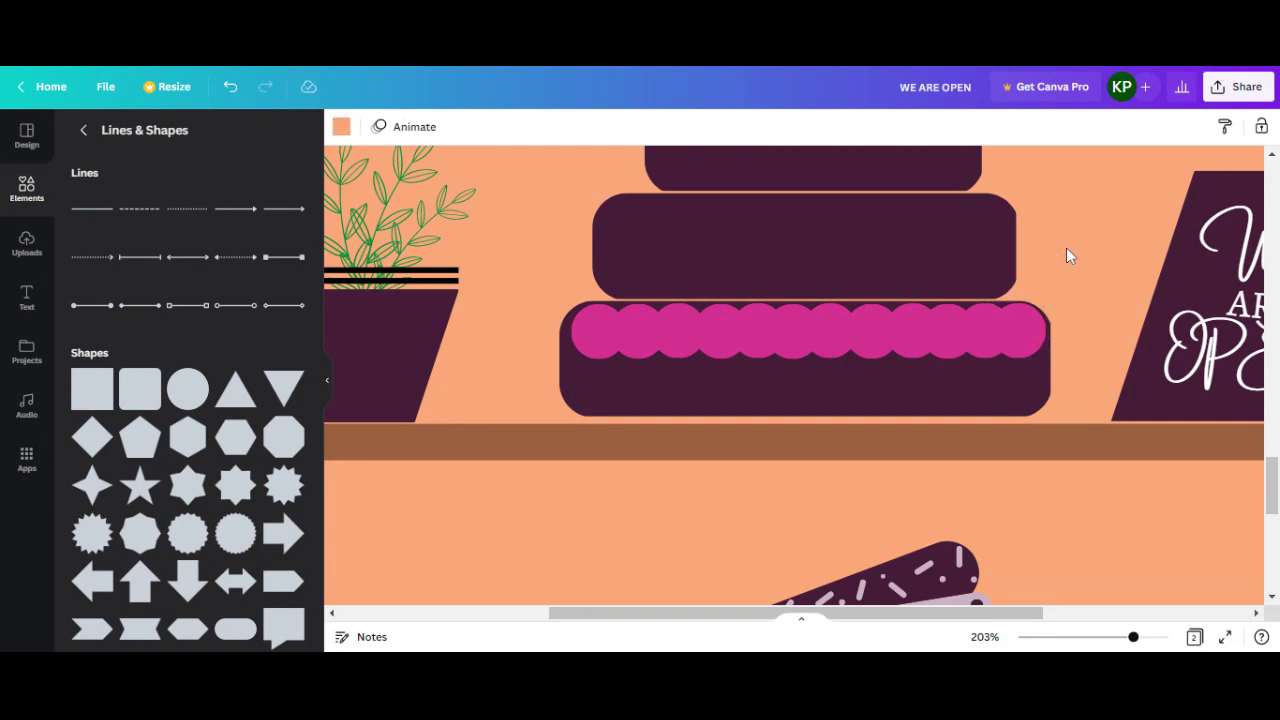
scroll(1068, 257, "down", 3, "ctrl")
Select the row of pink circles and group them into one frosting strip
left_click(1030, 320)
left_click_drag(1015, 307, 941, 318)
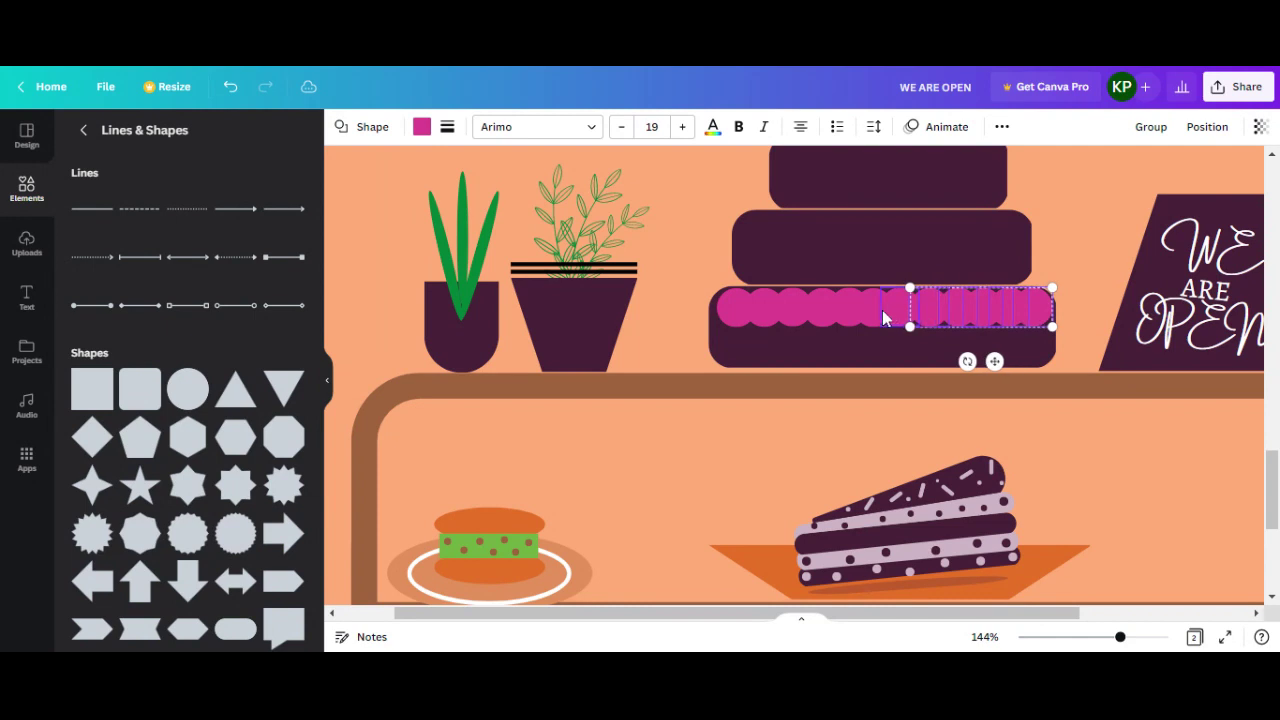
left_click_drag(941, 318, 720, 318)
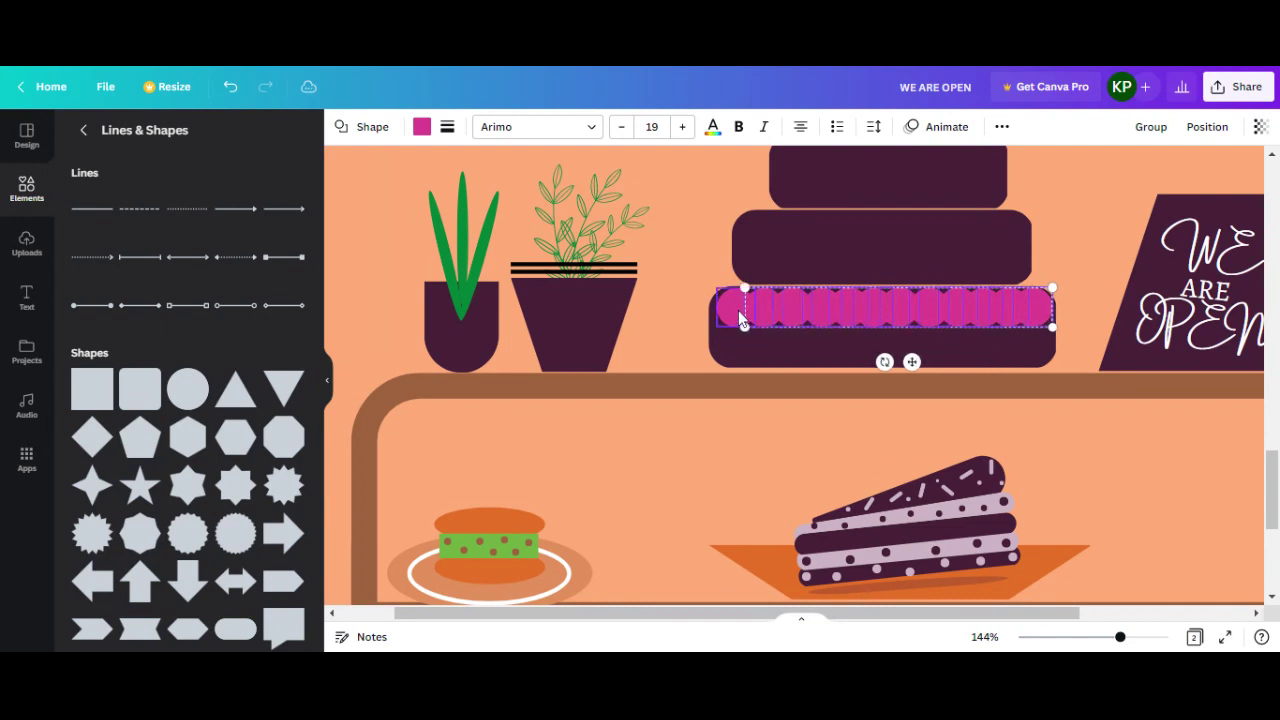
right_click(812, 316)
left_click(895, 548)
left_click(984, 327)
left_click_drag(986, 320, 987, 318)
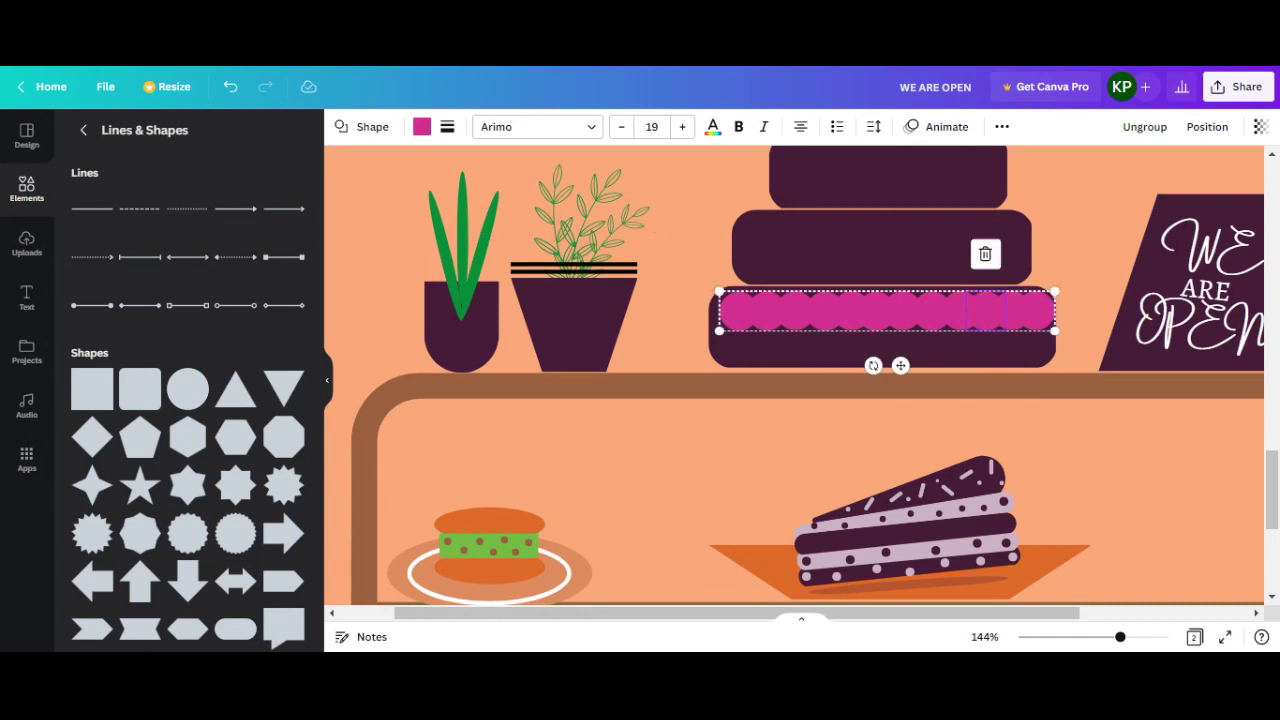
Duplicate the frosting strip, shrinking the copies to fit along the middle tier
key("ctrl+d")
left_click_drag(957, 311, 957, 251)
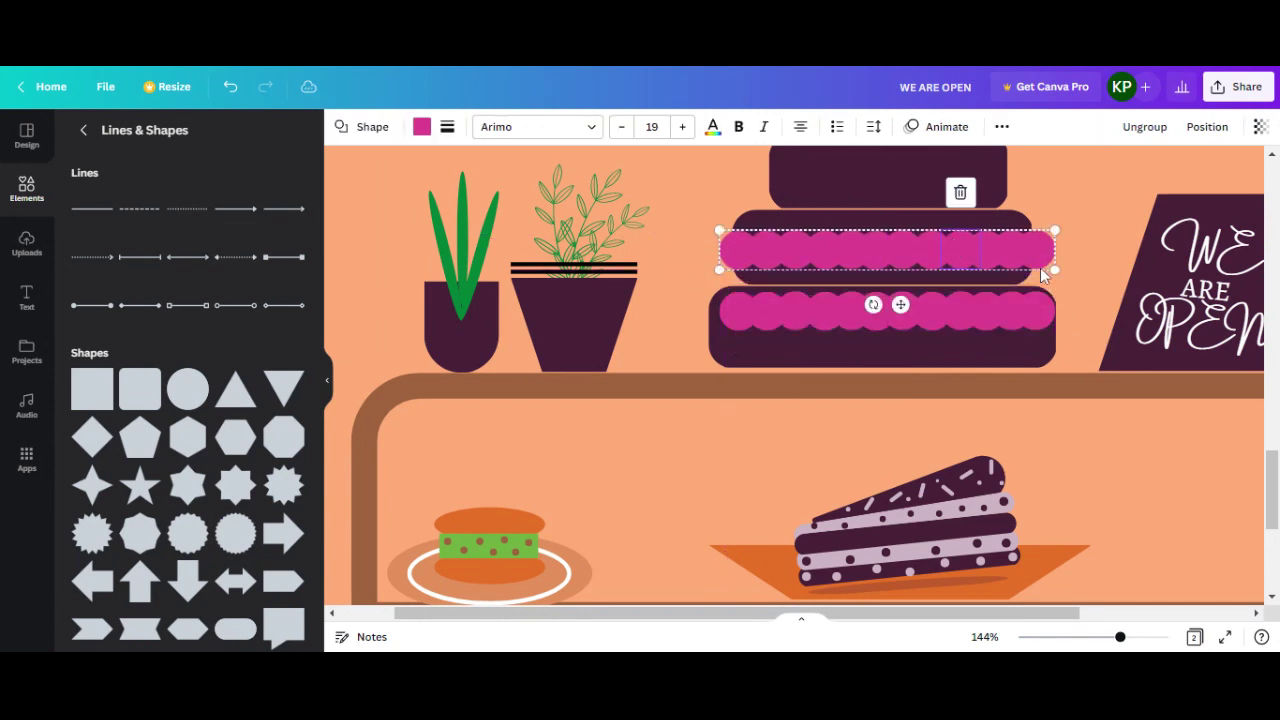
left_click_drag(1045, 270, 986, 262)
left_click_drag(913, 243, 945, 233)
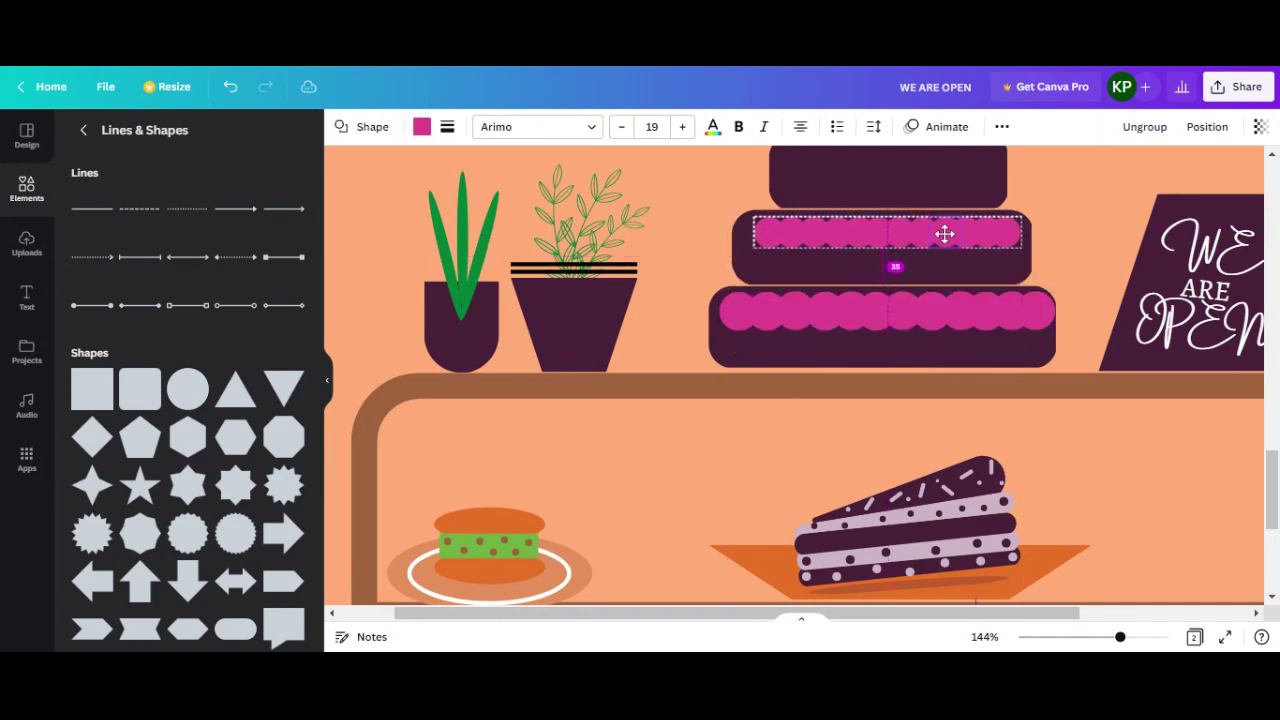
key("ctrl+d")
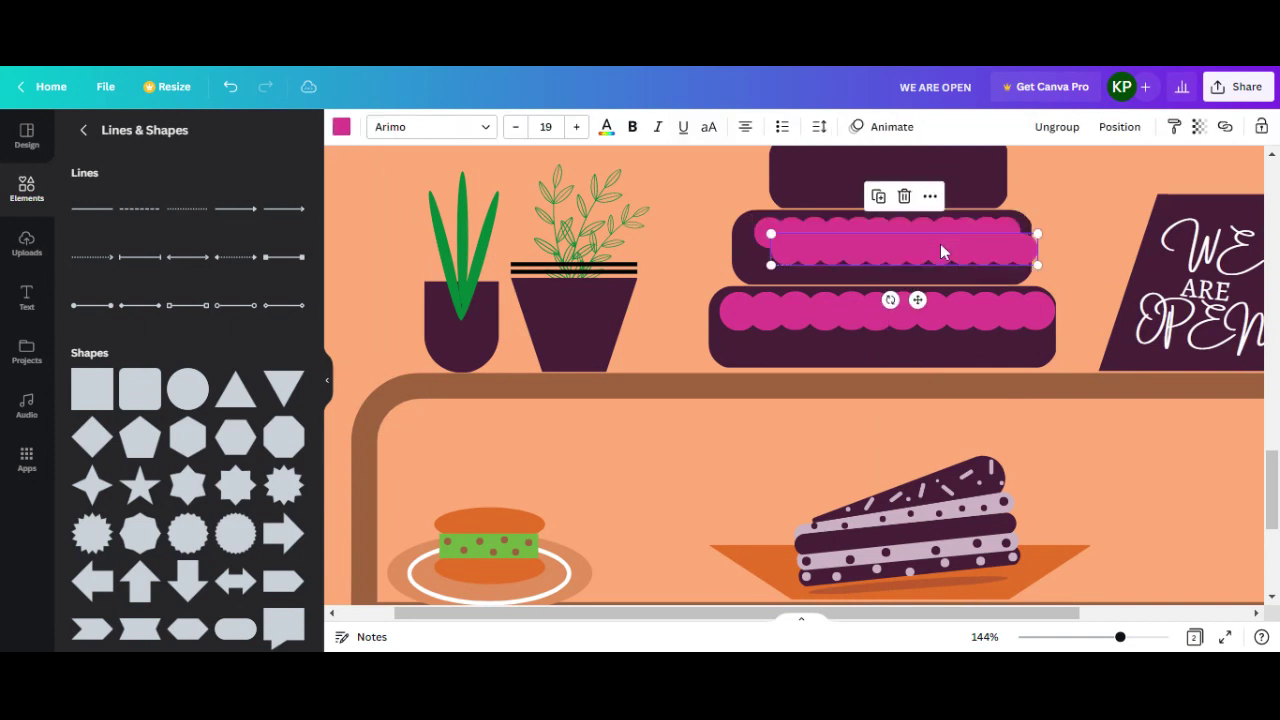
left_click_drag(948, 251, 932, 251)
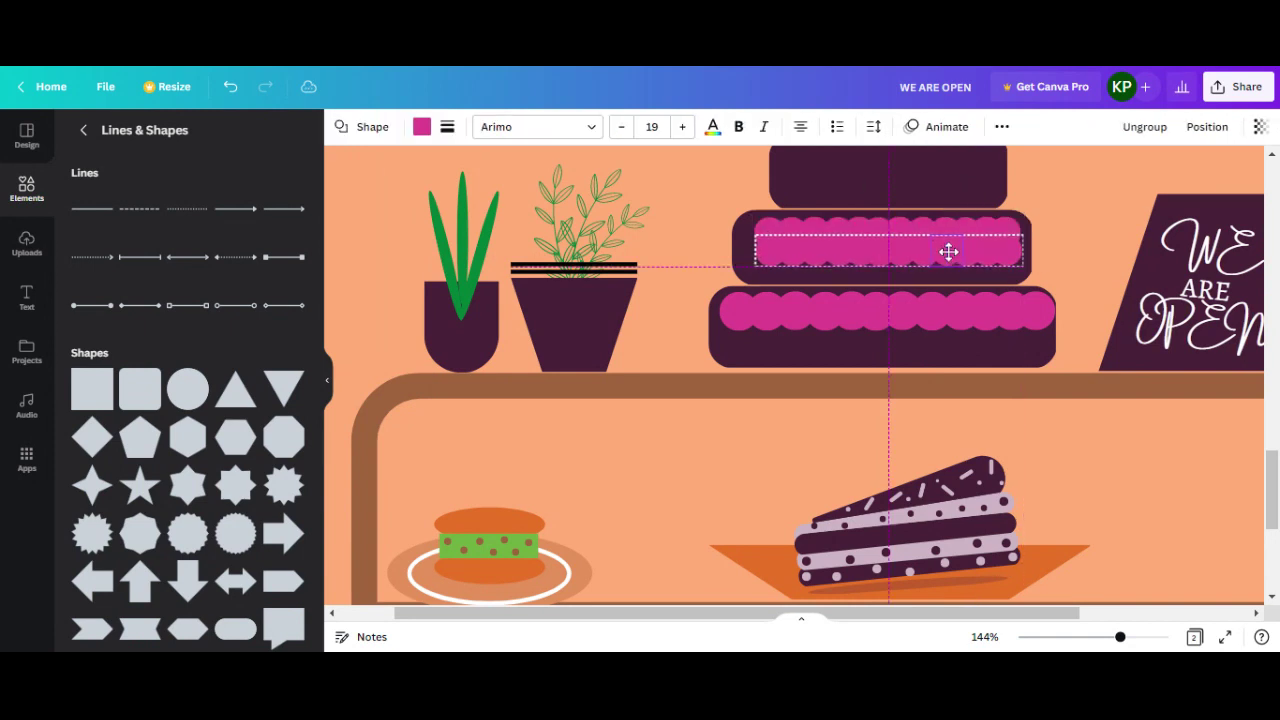
left_click_drag(1020, 265, 934, 252)
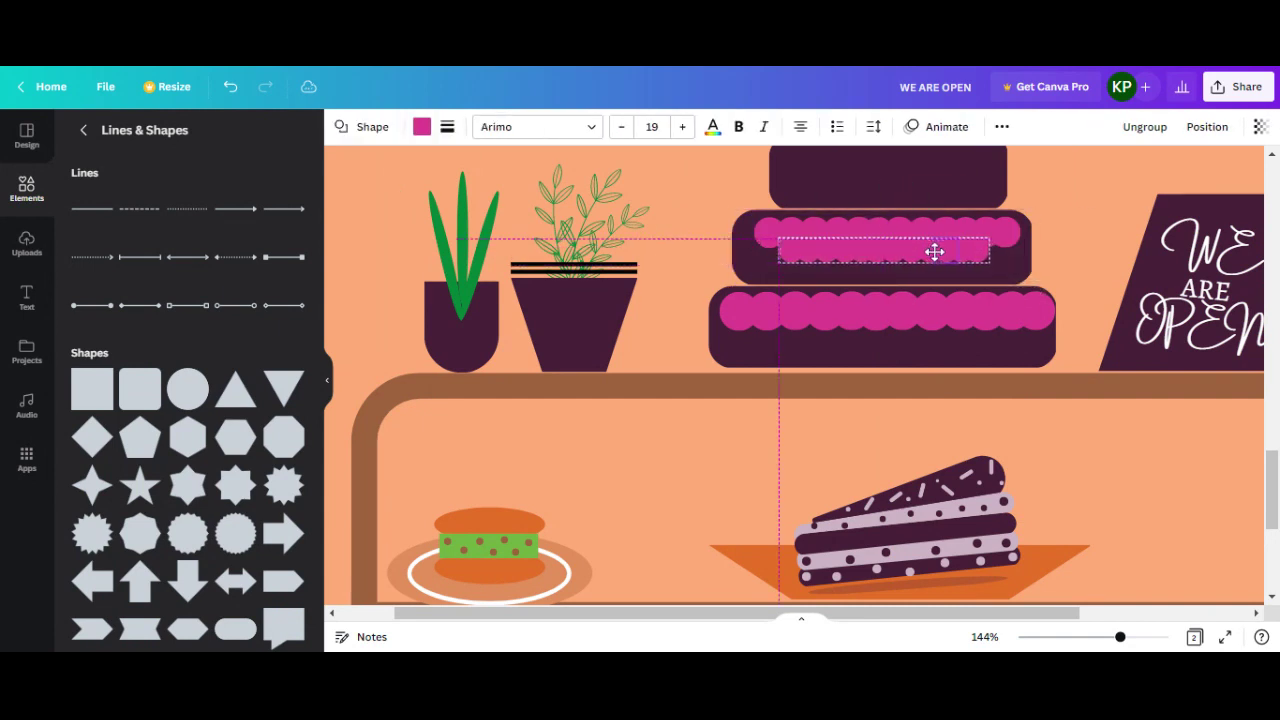
left_click(1064, 253)
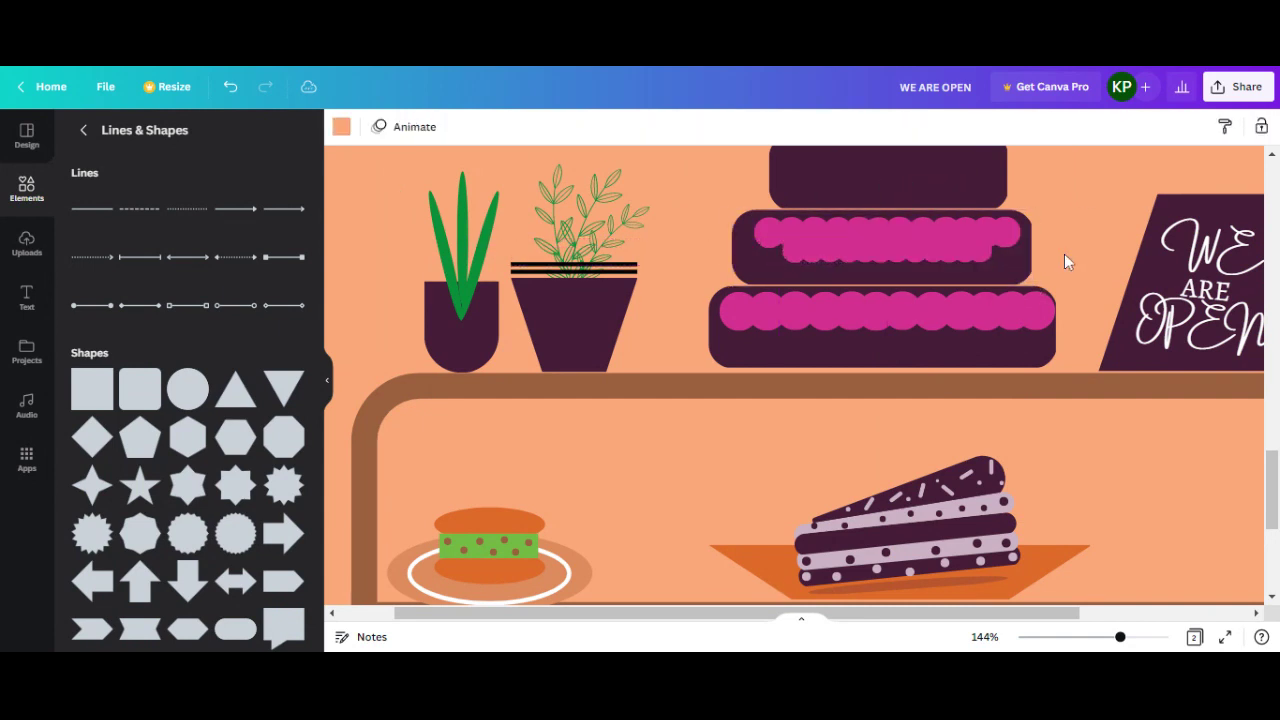
scroll(1064, 260, "down", 2)
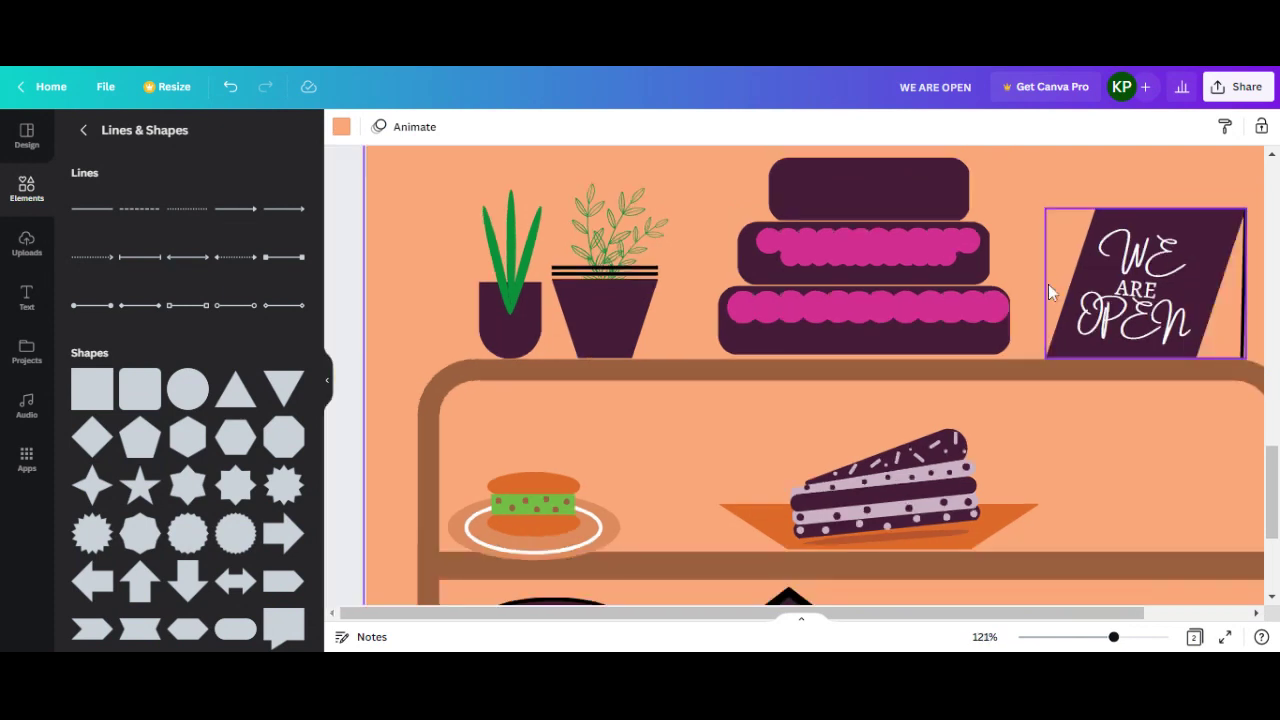
Try a deeper mauve on the bottom tier's frosting strip, then undo it to restore pink
left_click(936, 310)
left_click(421, 126)
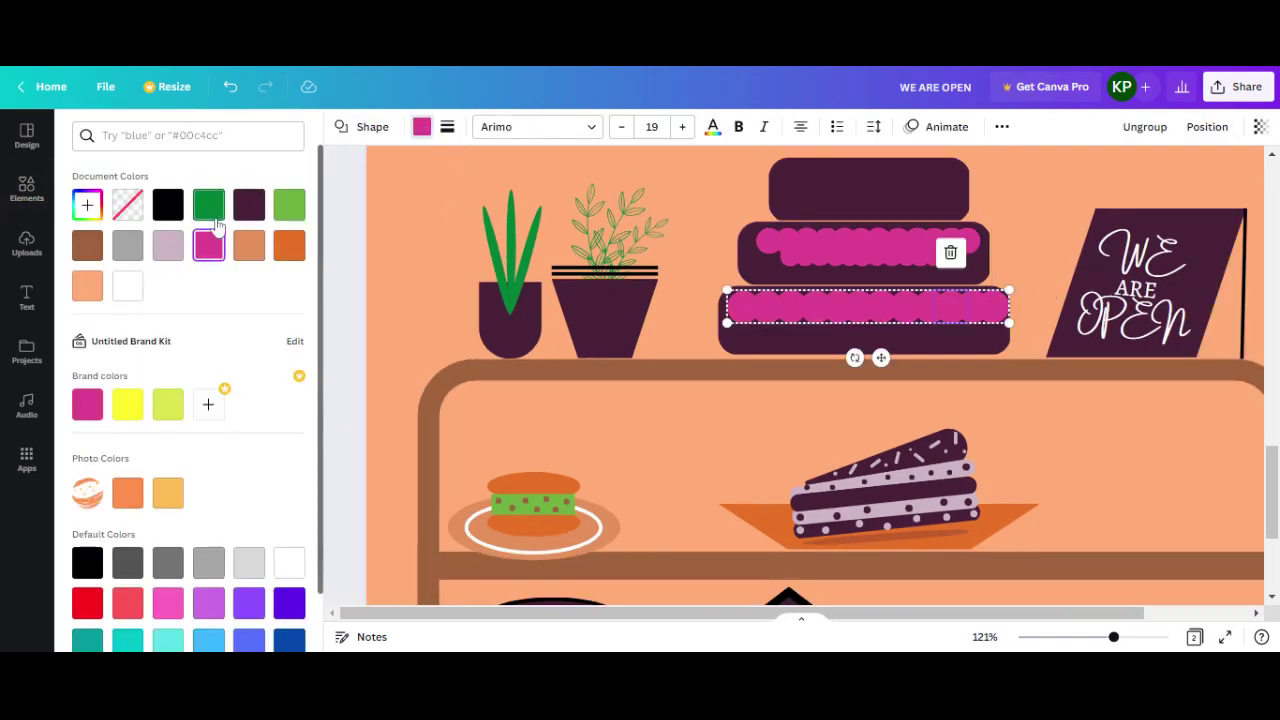
left_click(87, 205)
left_click(226, 250)
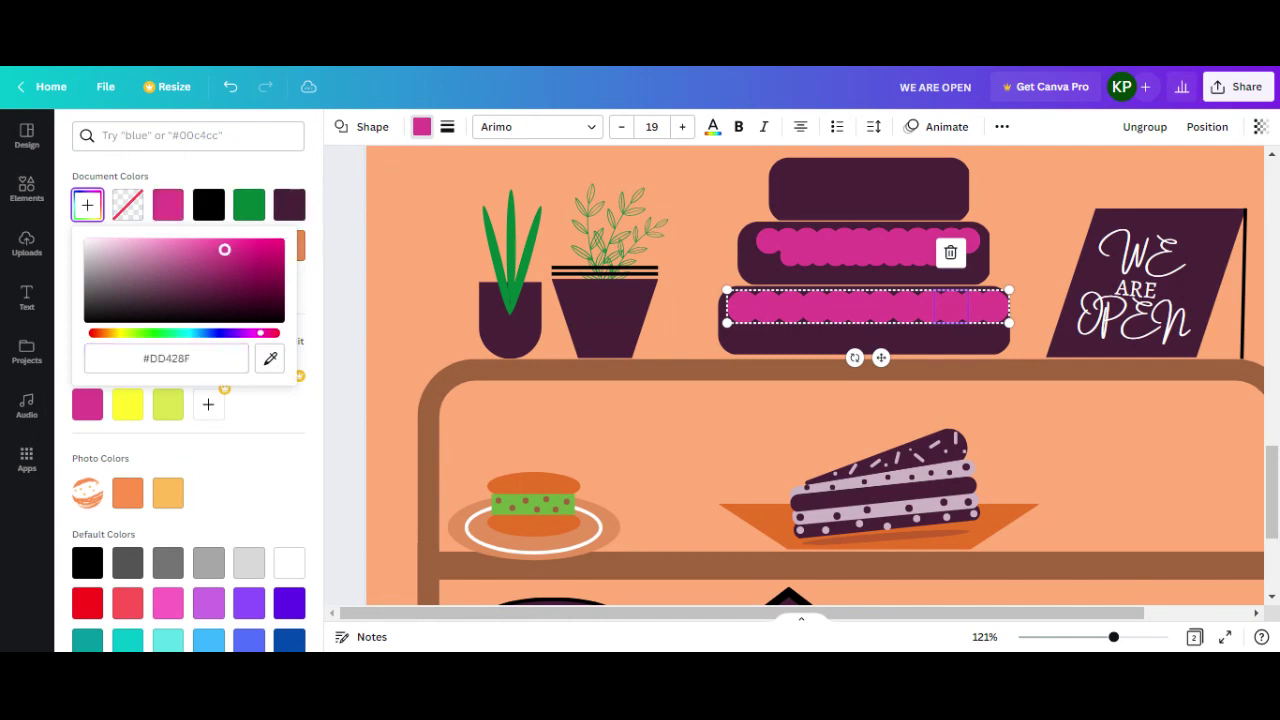
left_click(180, 259)
left_click_drag(180, 259, 170, 267)
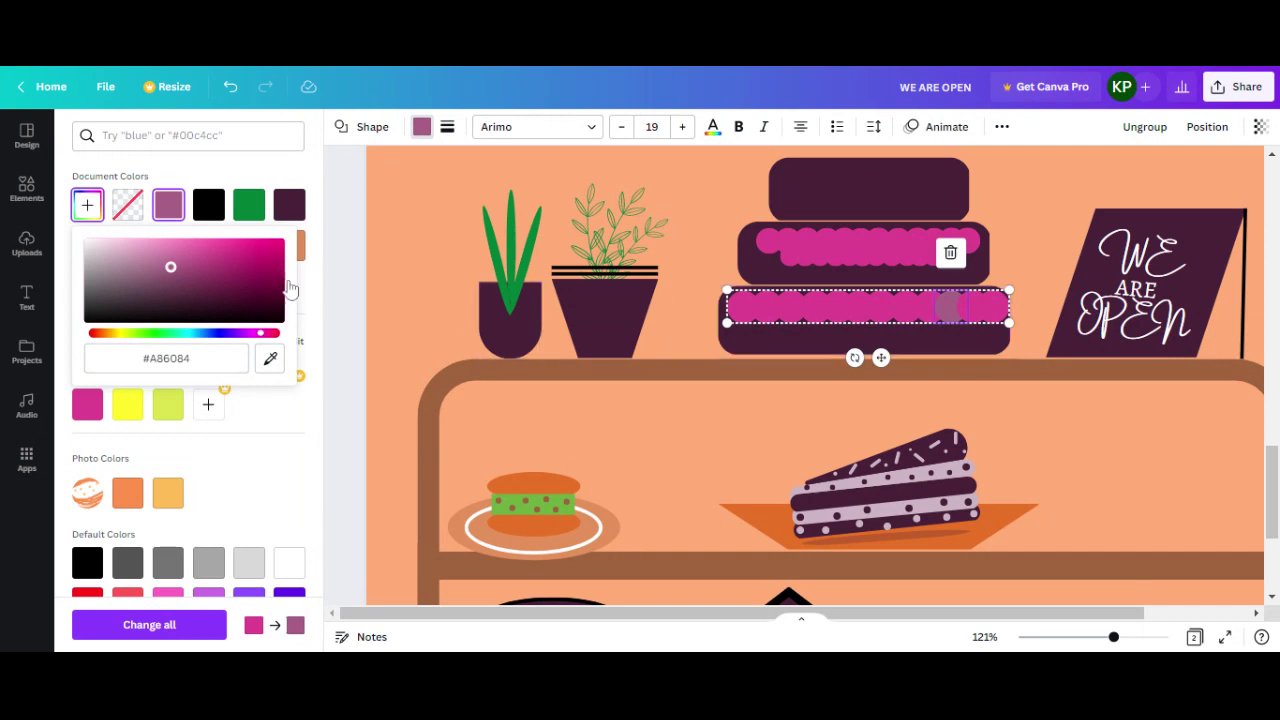
left_click(340, 322)
left_click(328, 378)
left_click(820, 238)
key("ctrl+z")
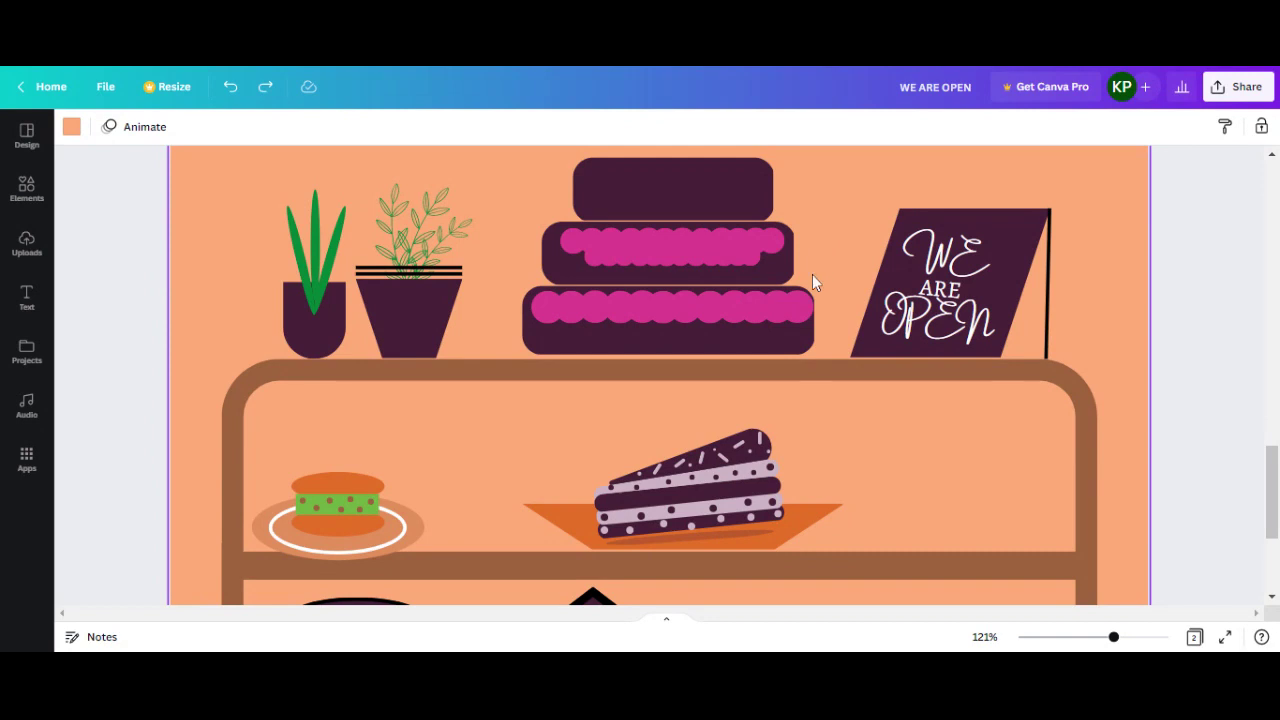
Place a scallop frosting strip on the top tier and realign the middle tier's strip
left_click_drag(700, 262, 707, 176)
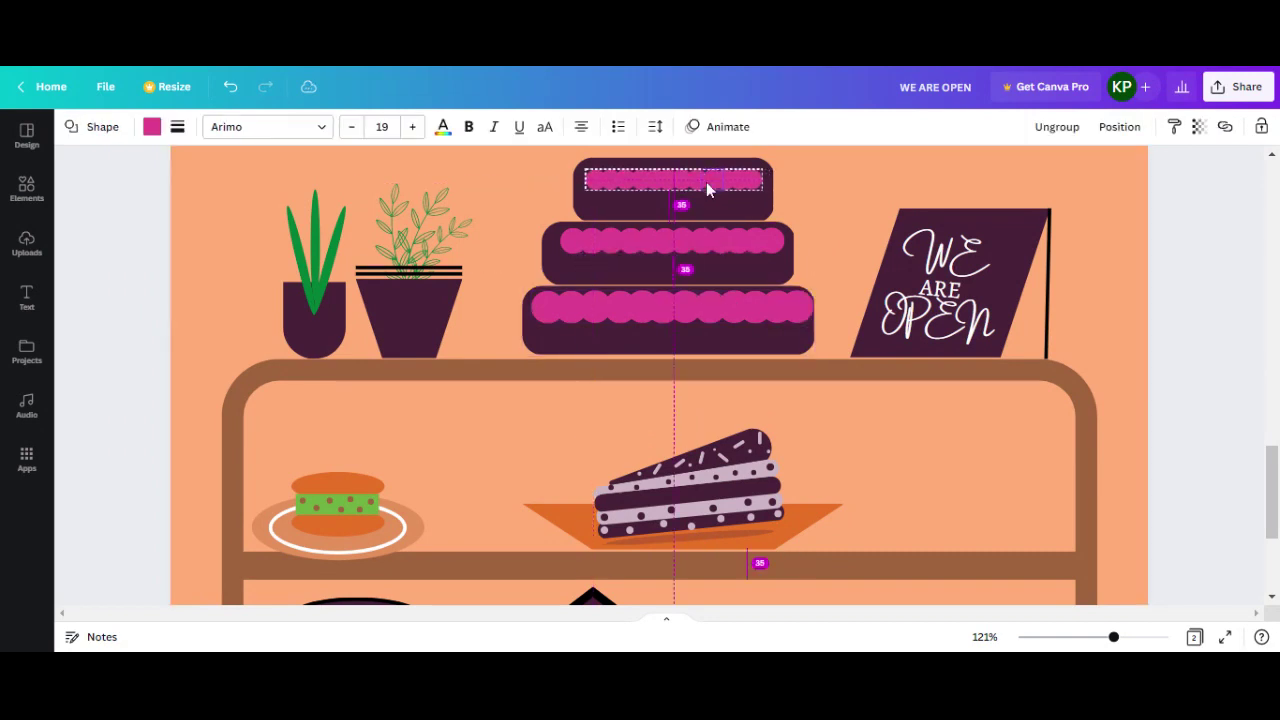
left_click(812, 204)
scroll(858, 256, "down", 3, "ctrl")
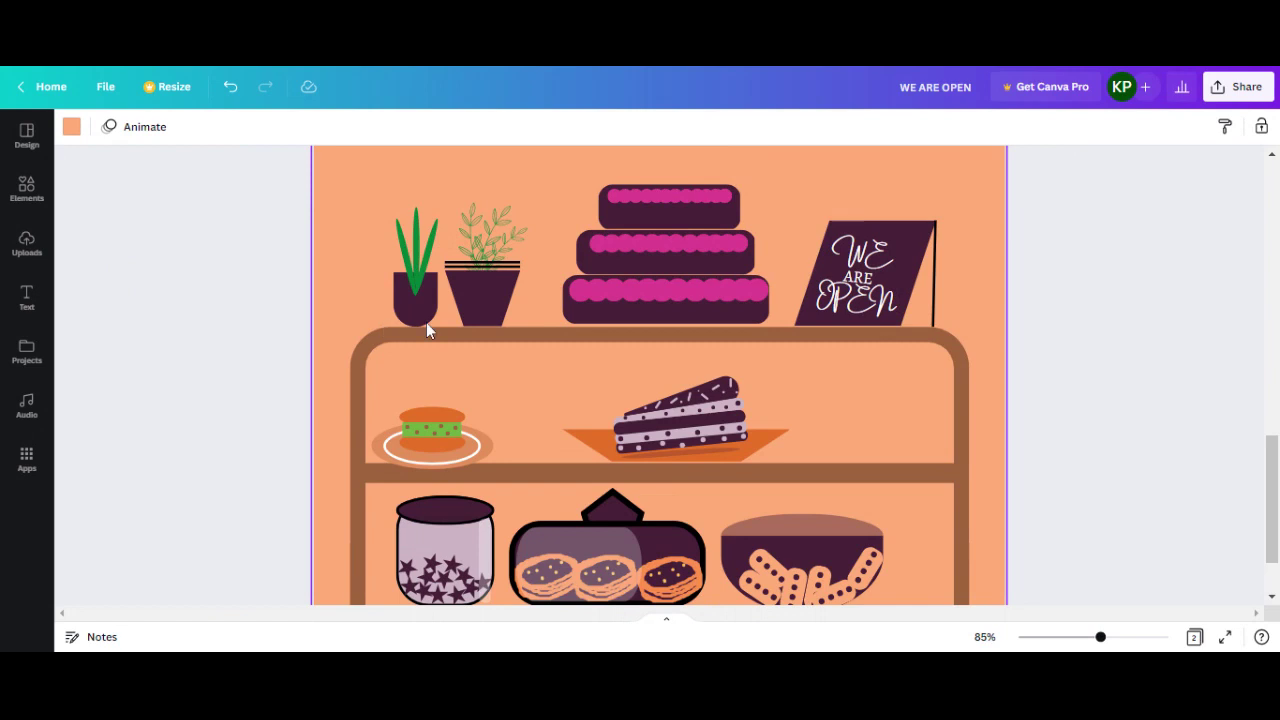
left_click(637, 250)
left_click_drag(632, 247, 636, 244)
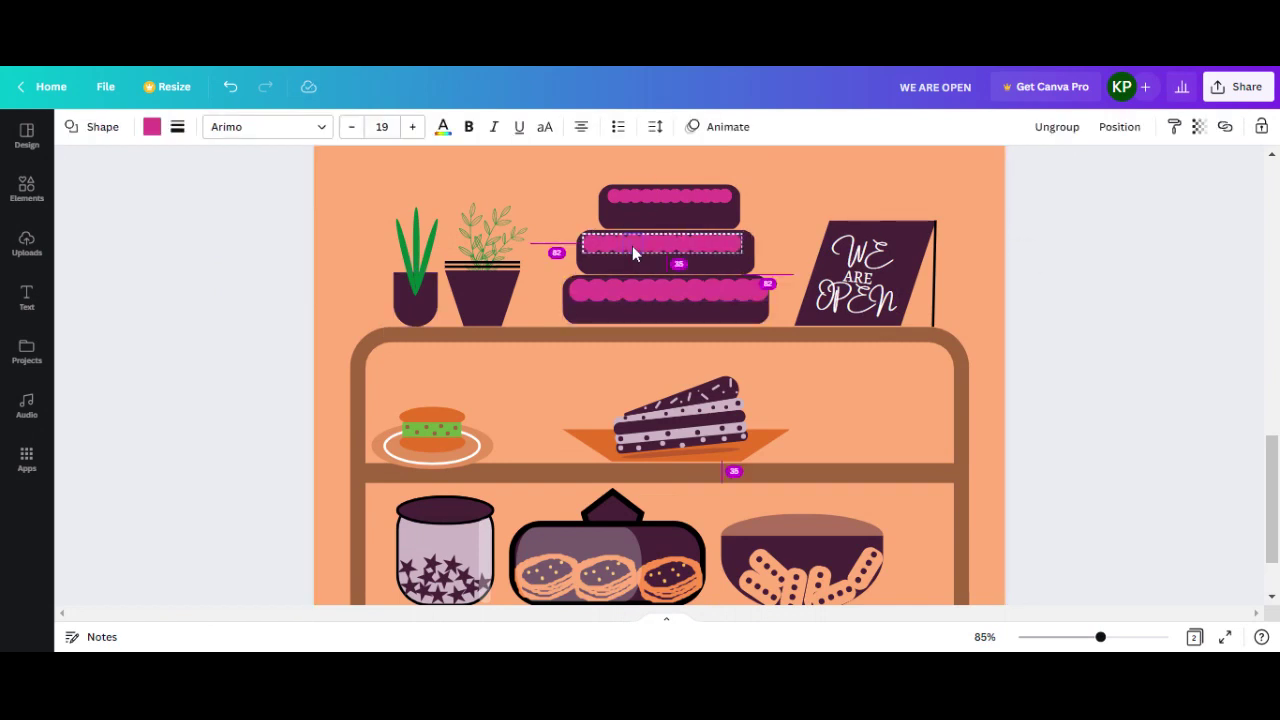
Add a square from the Lines & Shapes library
left_click(798, 258)
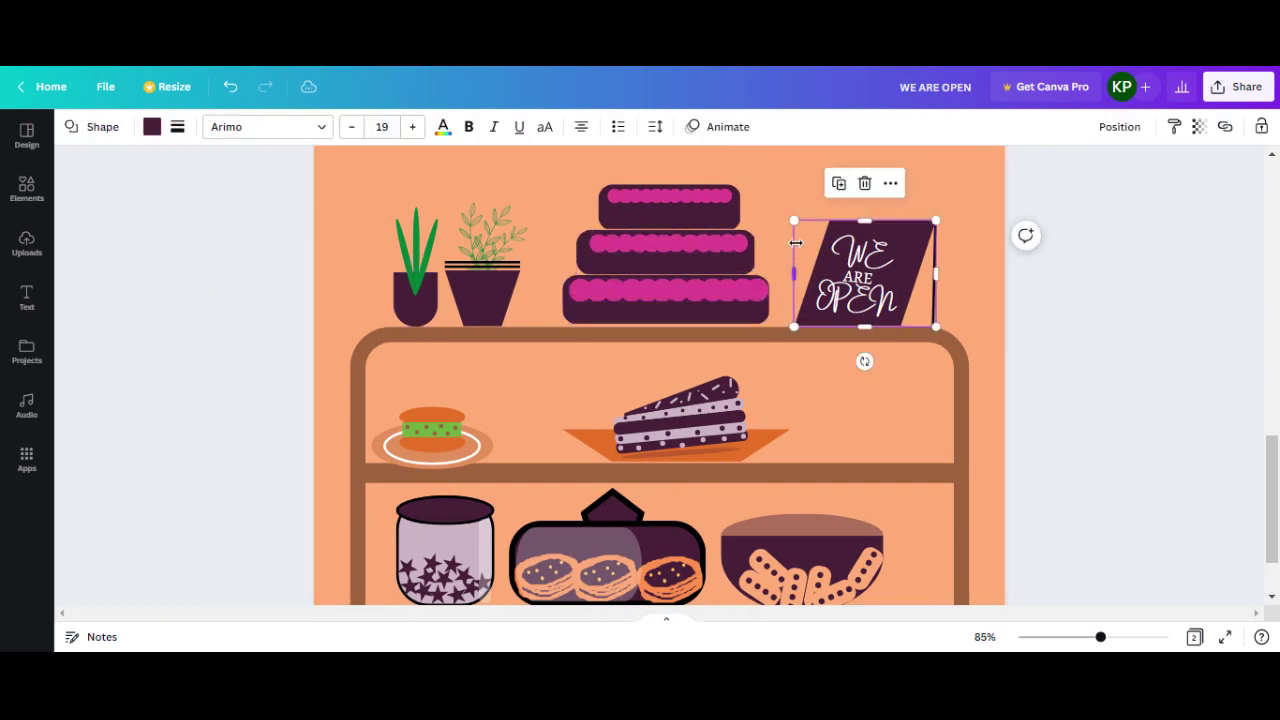
scroll(714, 410, "up", 2)
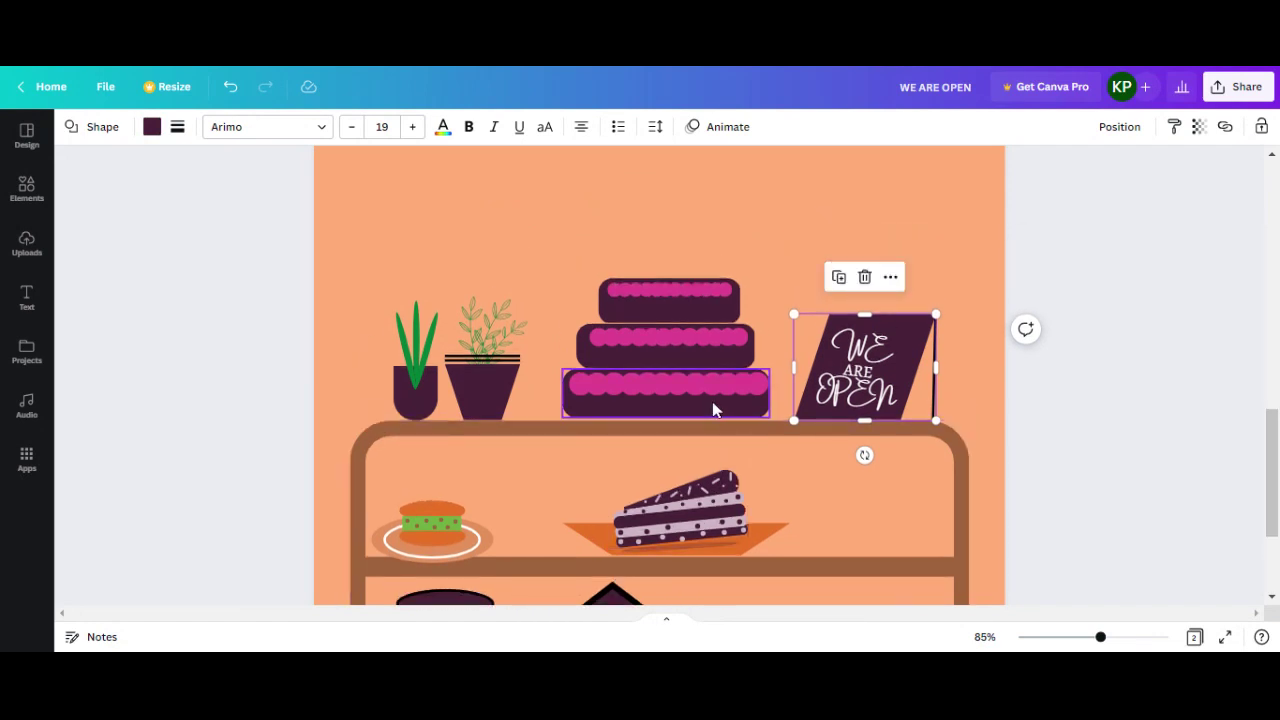
left_click(46, 202)
mouse_move(92, 389)
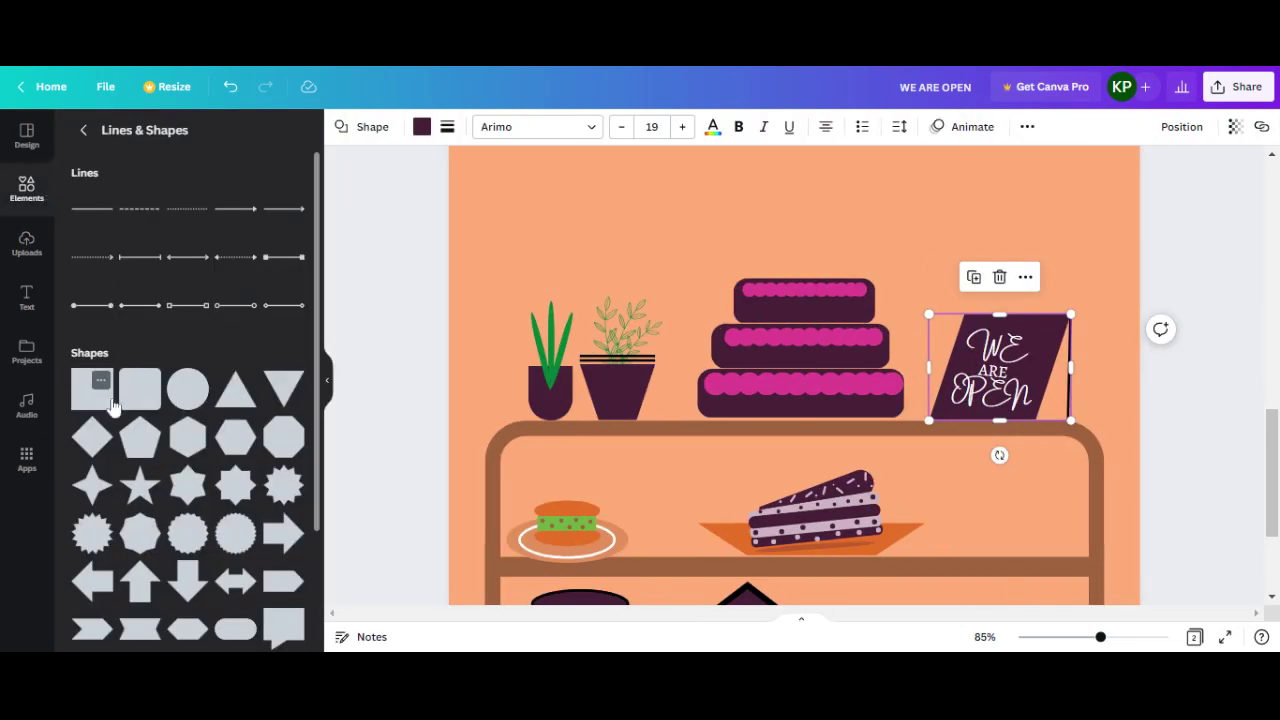
left_click(103, 412)
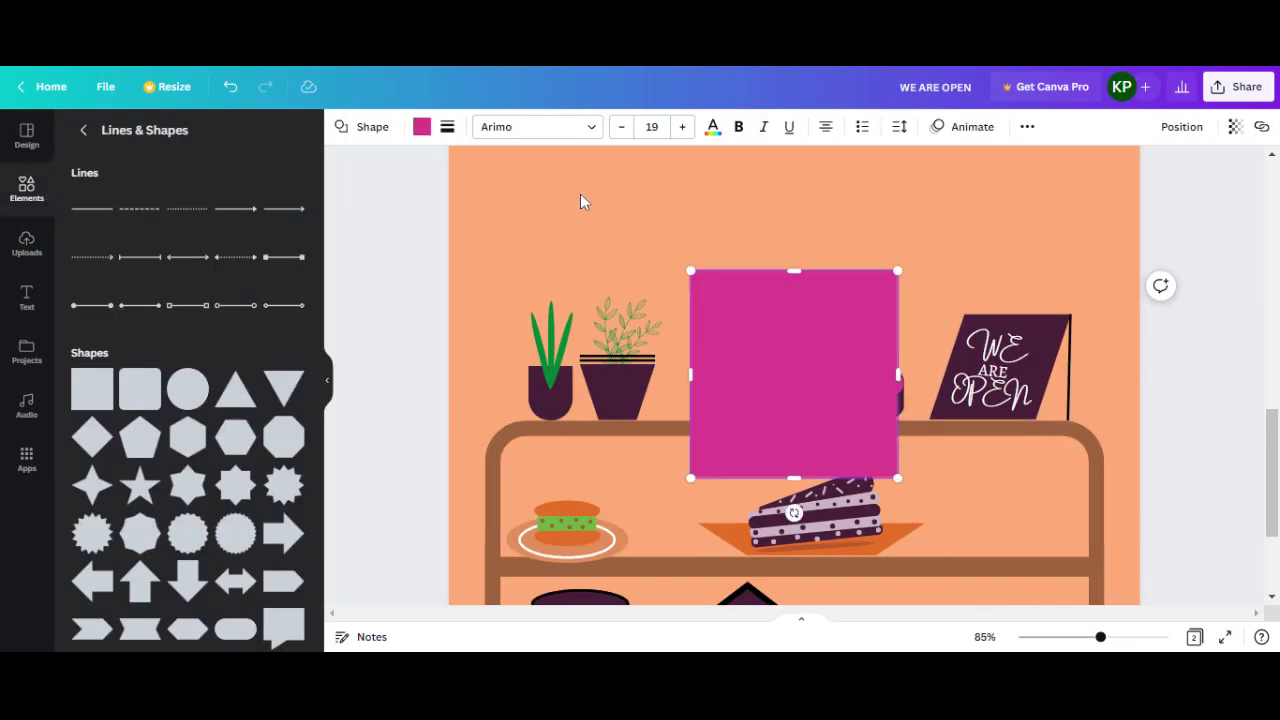
Make the square white at Transparency 22, then browse further down the Shapes list
left_click(421, 127)
left_click(128, 286)
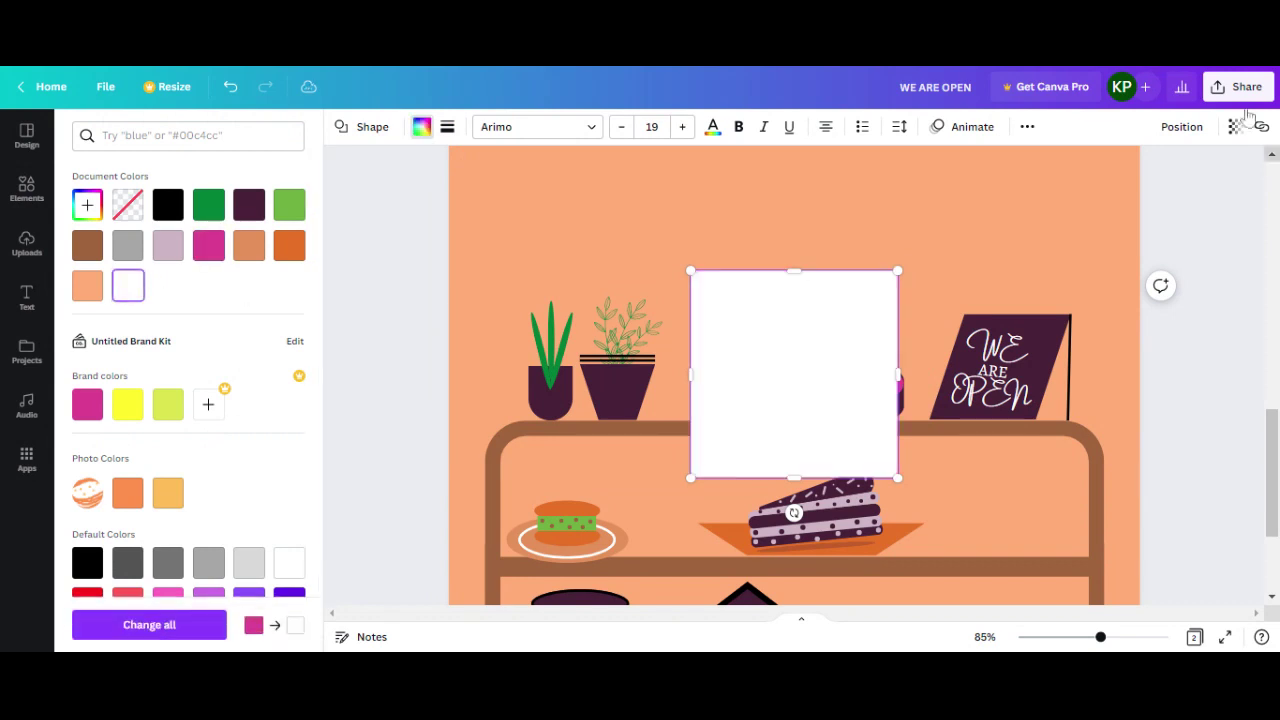
left_click(1233, 128)
left_click_drag(1230, 200, 1117, 203)
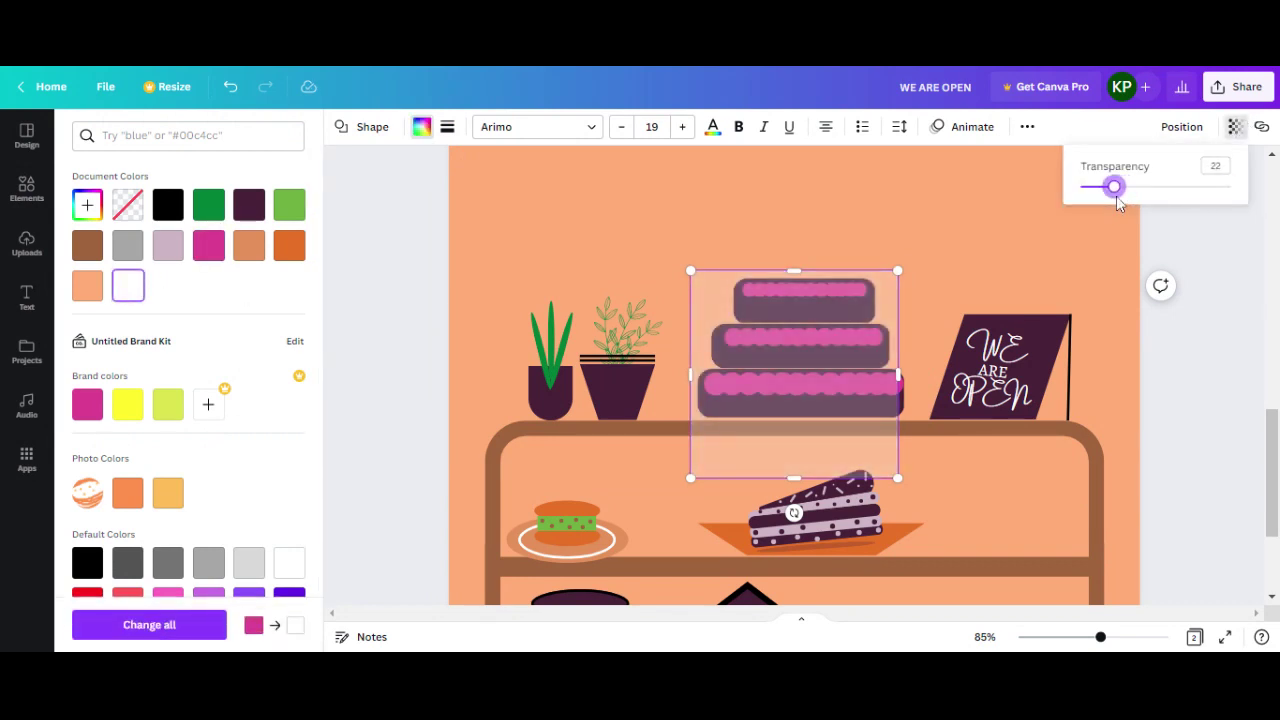
left_click(358, 278)
scroll(148, 399, "down", 1)
scroll(148, 399, "down", 2)
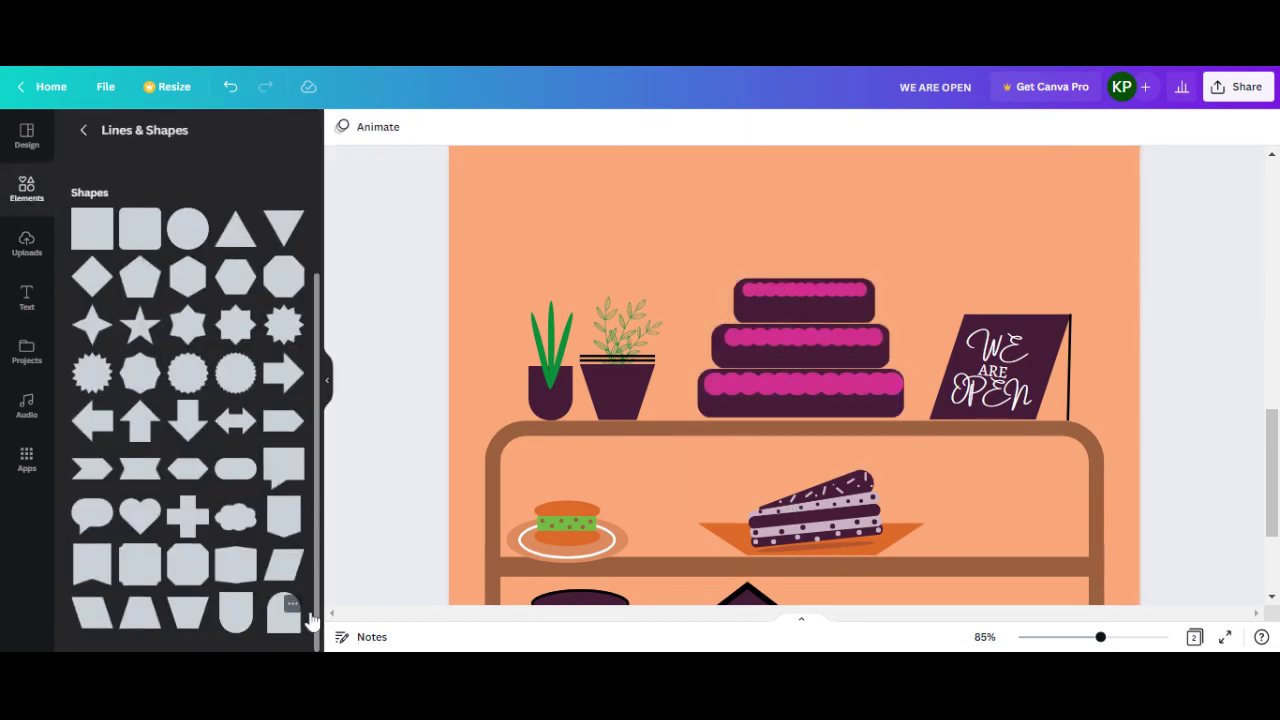
Add an arch shape with white fill and Transparency about 25
left_click(284, 610)
left_click(419, 126)
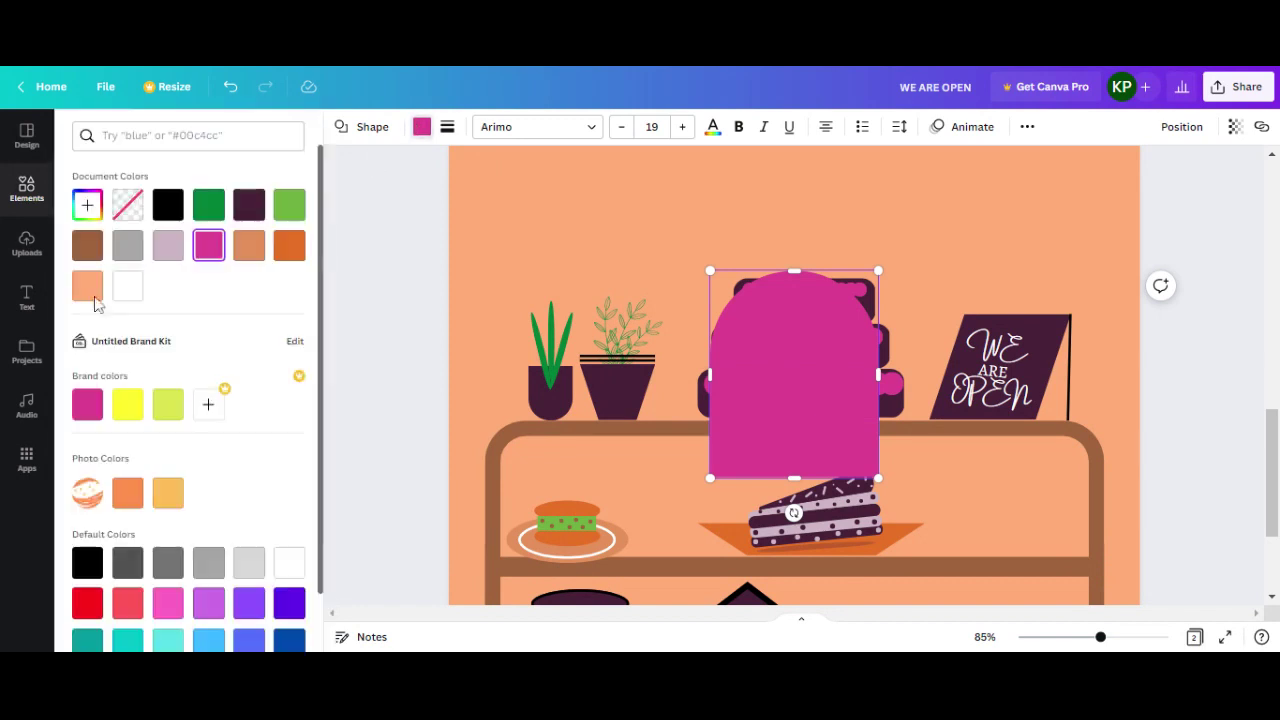
left_click(127, 286)
left_click(1236, 127)
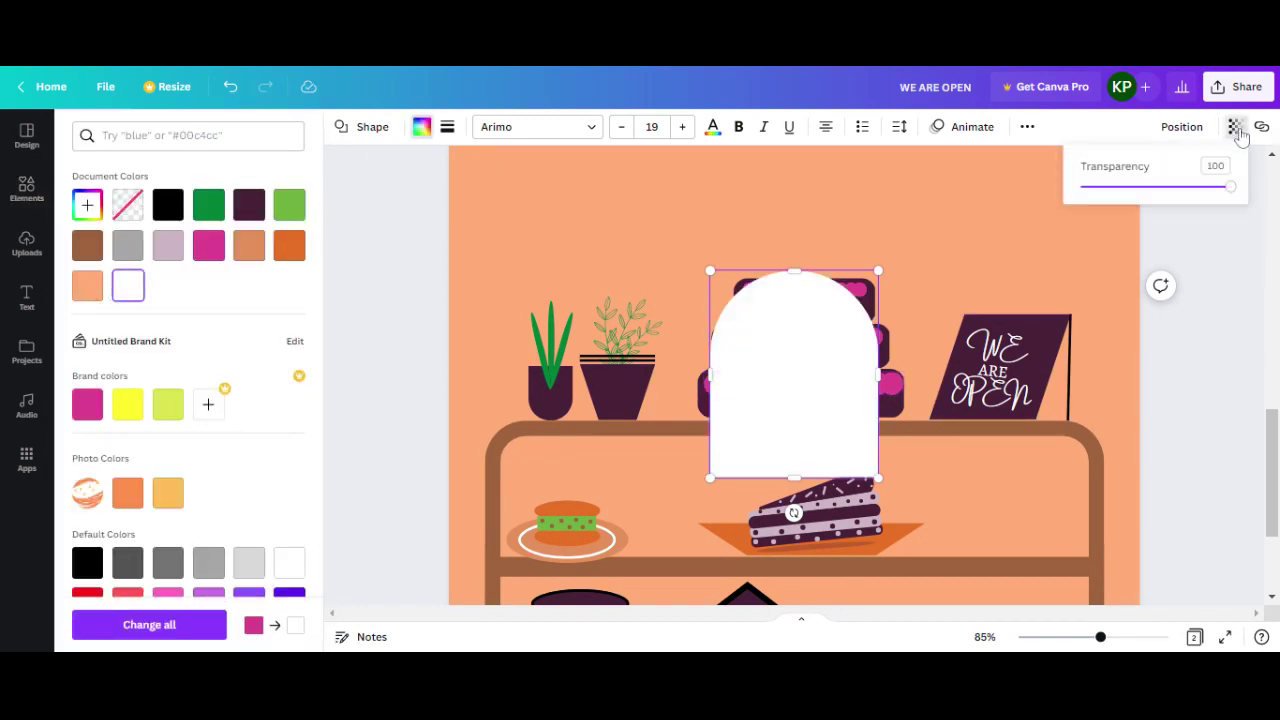
mouse_move(1224, 199)
left_mouse_down()
mouse_move(1119, 204)
mouse_move(1120, 186)
left_mouse_up()
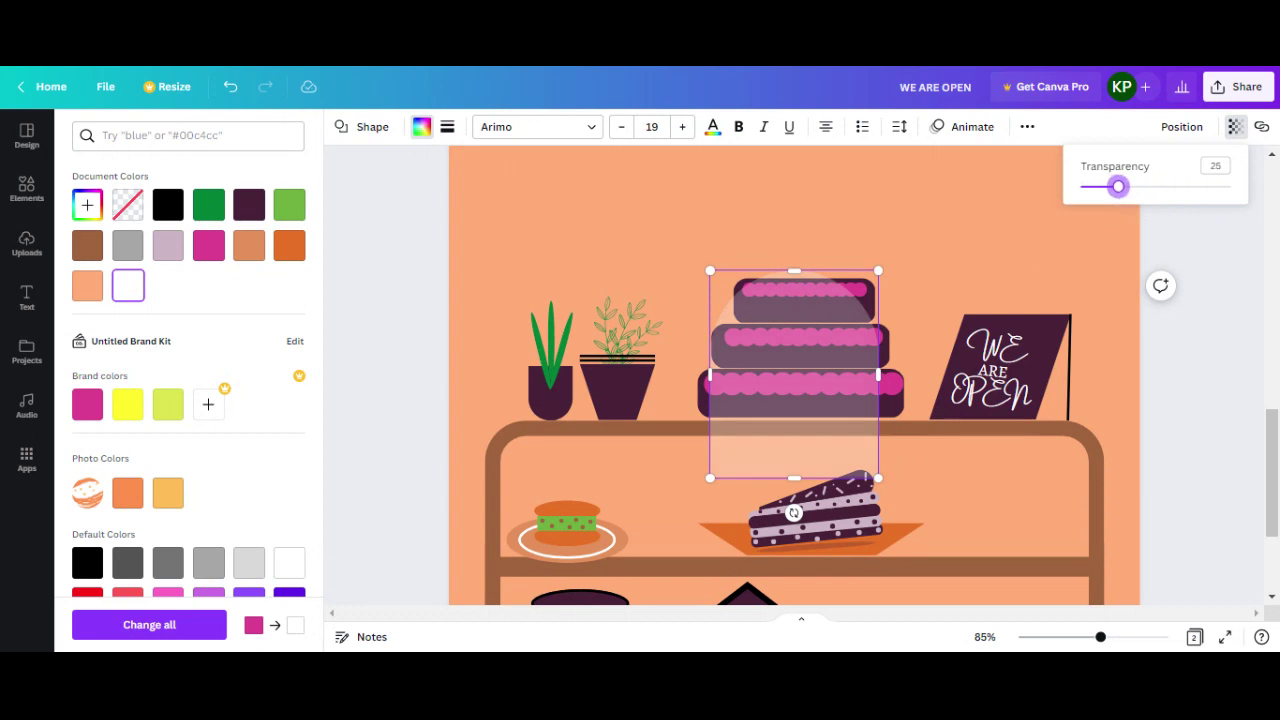
Move the arch up and widen it on both sides to centre it over the cake
left_click_drag(790, 374, 794, 316)
left_click_drag(880, 318, 915, 318)
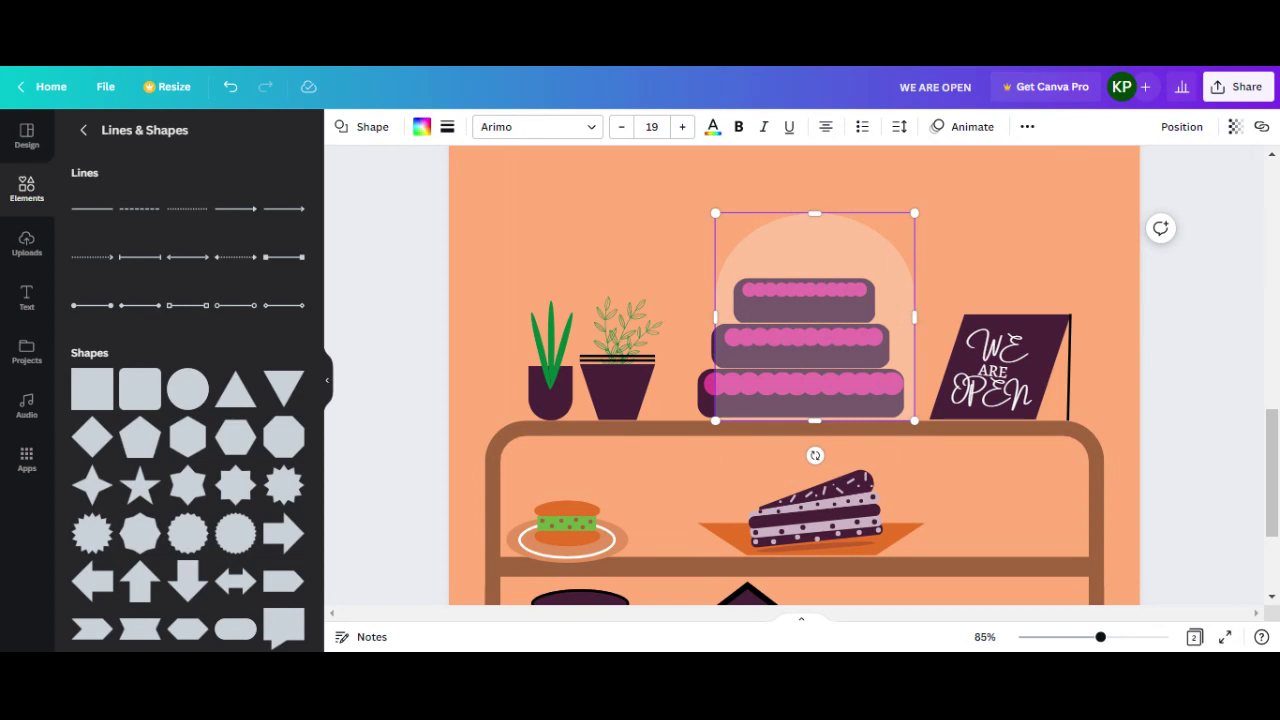
left_click_drag(716, 316, 692, 316)
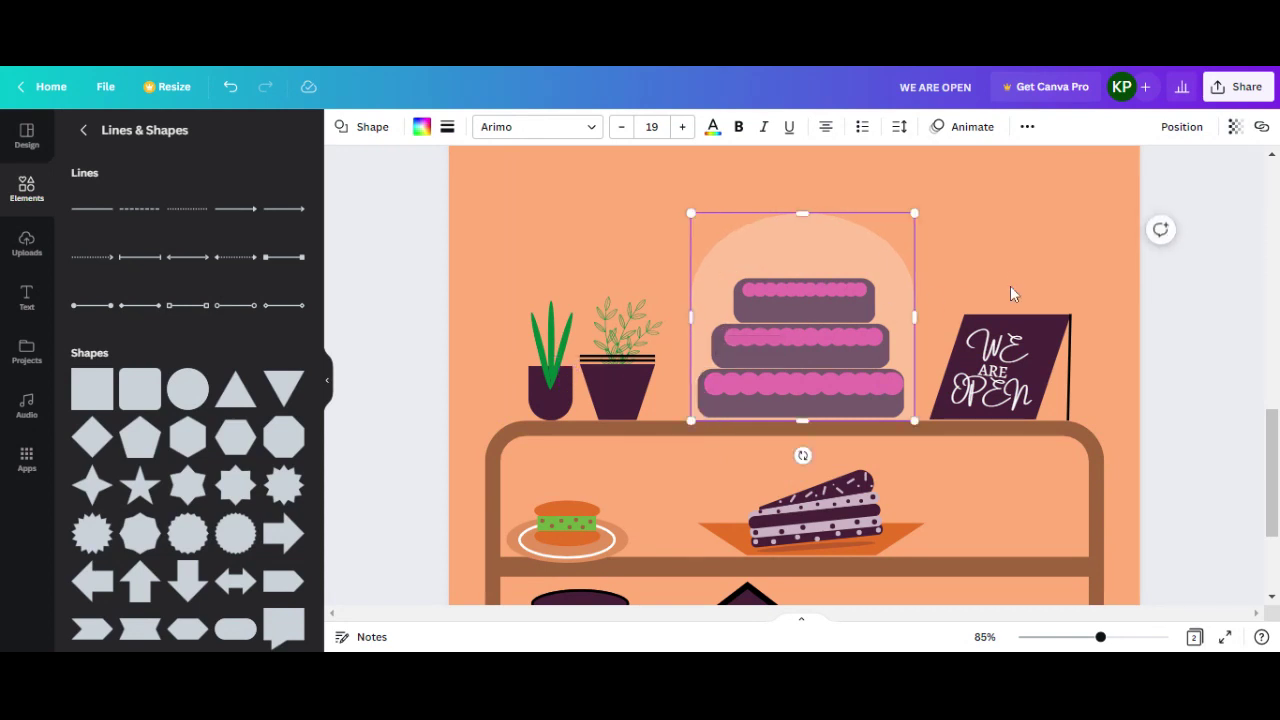
left_click(1008, 280)
left_click_drag(878, 252, 871, 258)
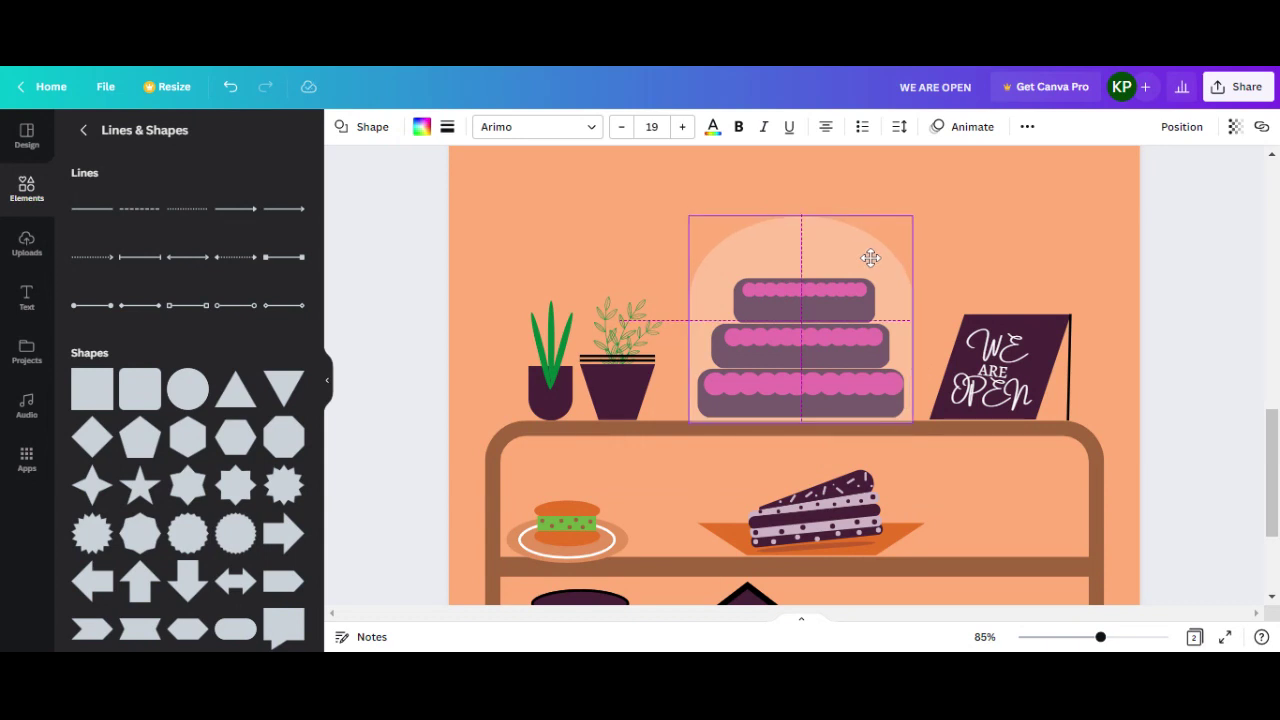
left_click(1160, 305)
scroll(1156, 322, "down", 3)
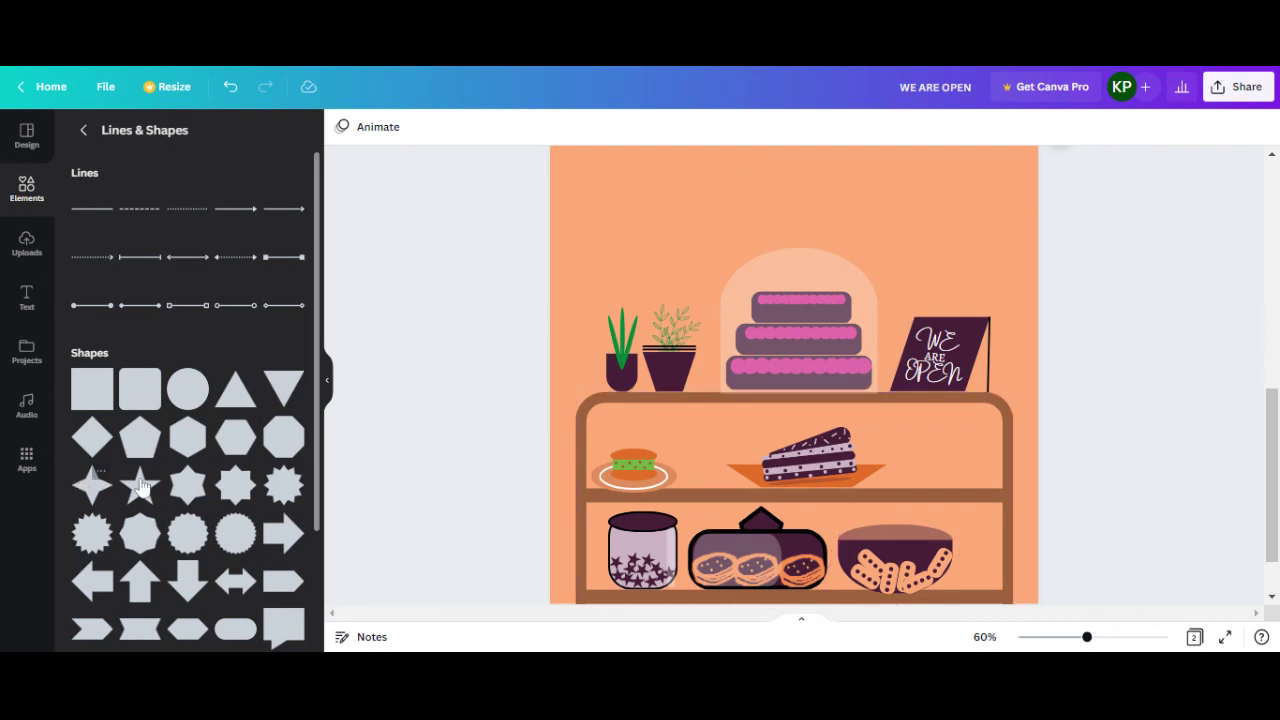
scroll(172, 481, "down", 1)
scroll(172, 481, "down", 1)
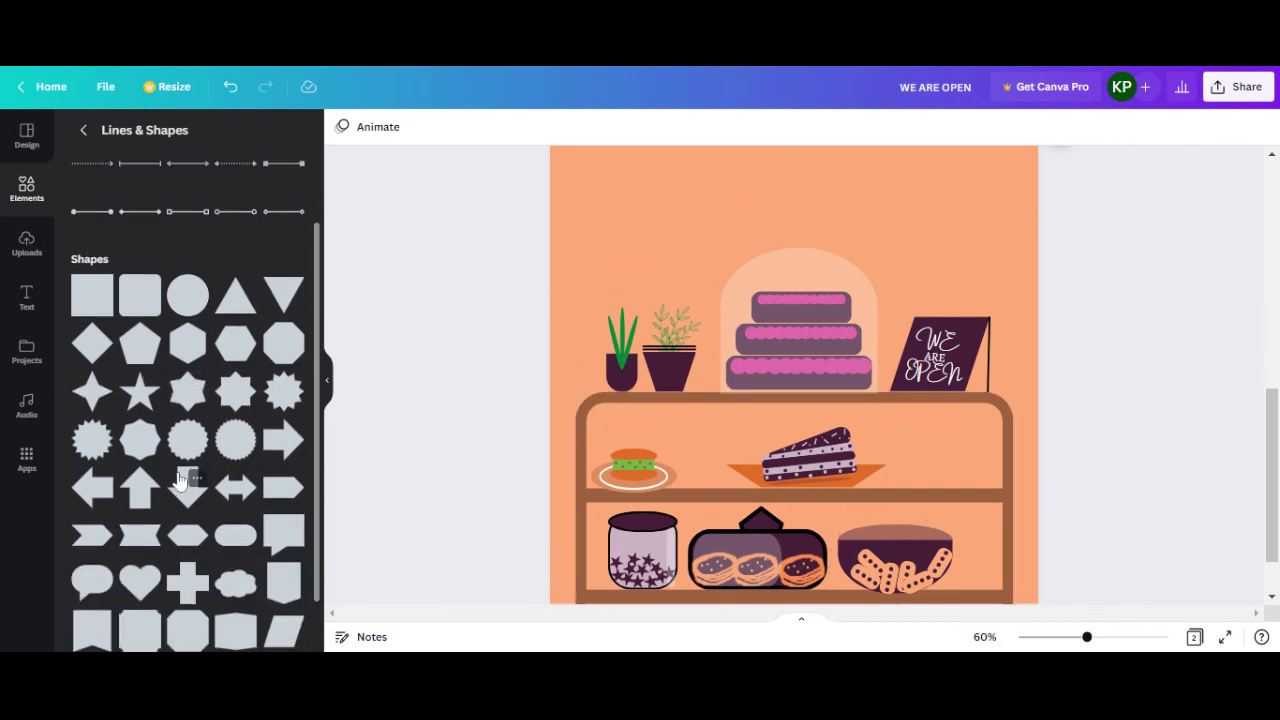
scroll(178, 481, "down", 1)
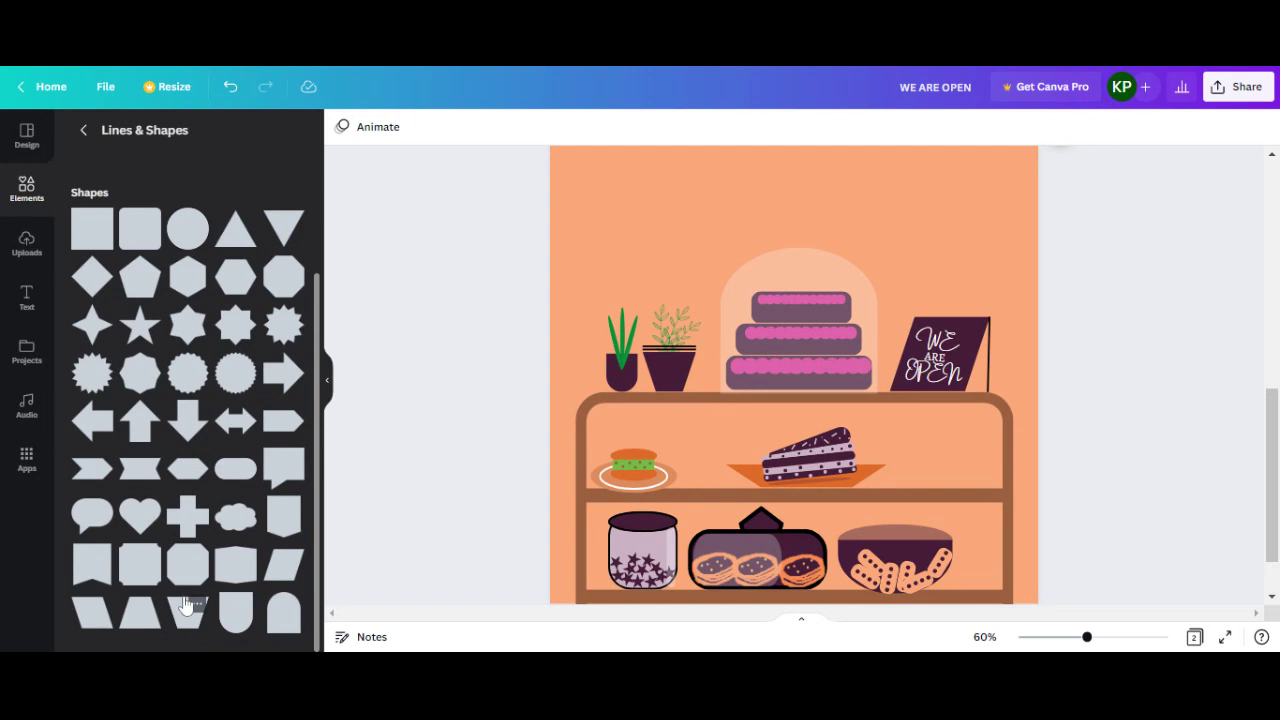
Add a magenta shield shape, shrink it, and set it on the upper shelf's right end beside the cake slice
left_click(232, 627)
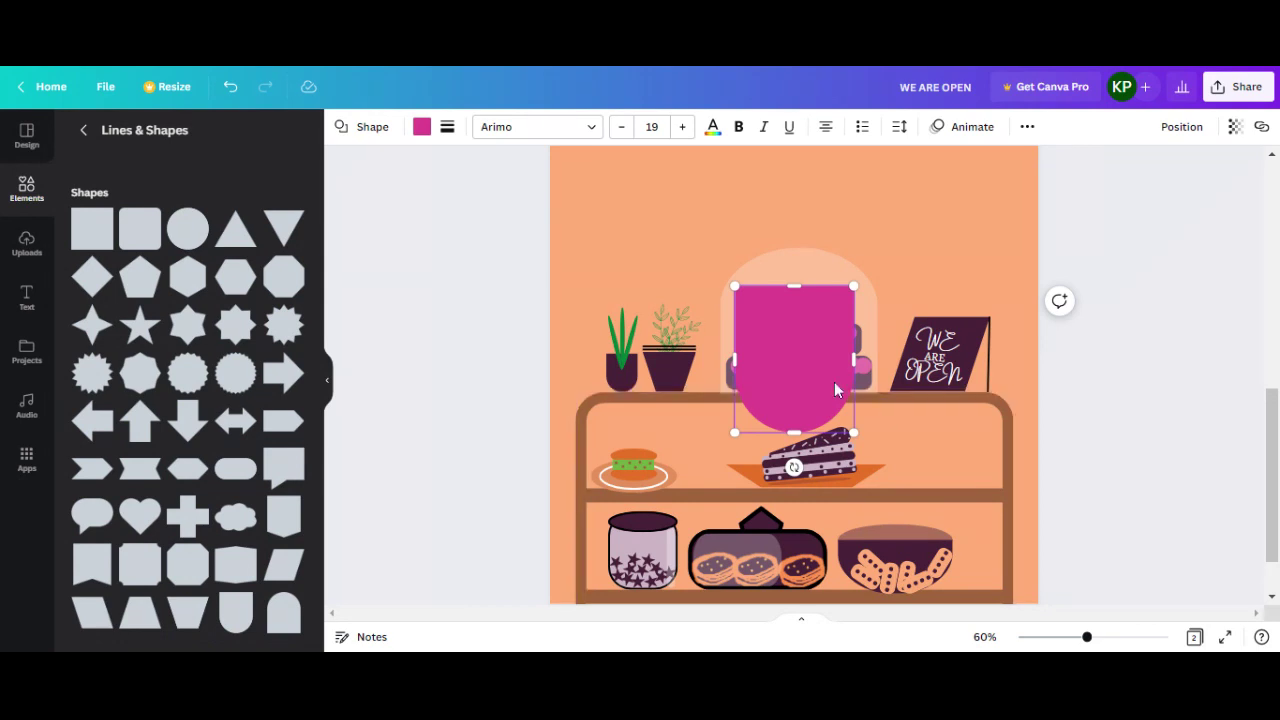
left_click_drag(828, 316, 915, 360)
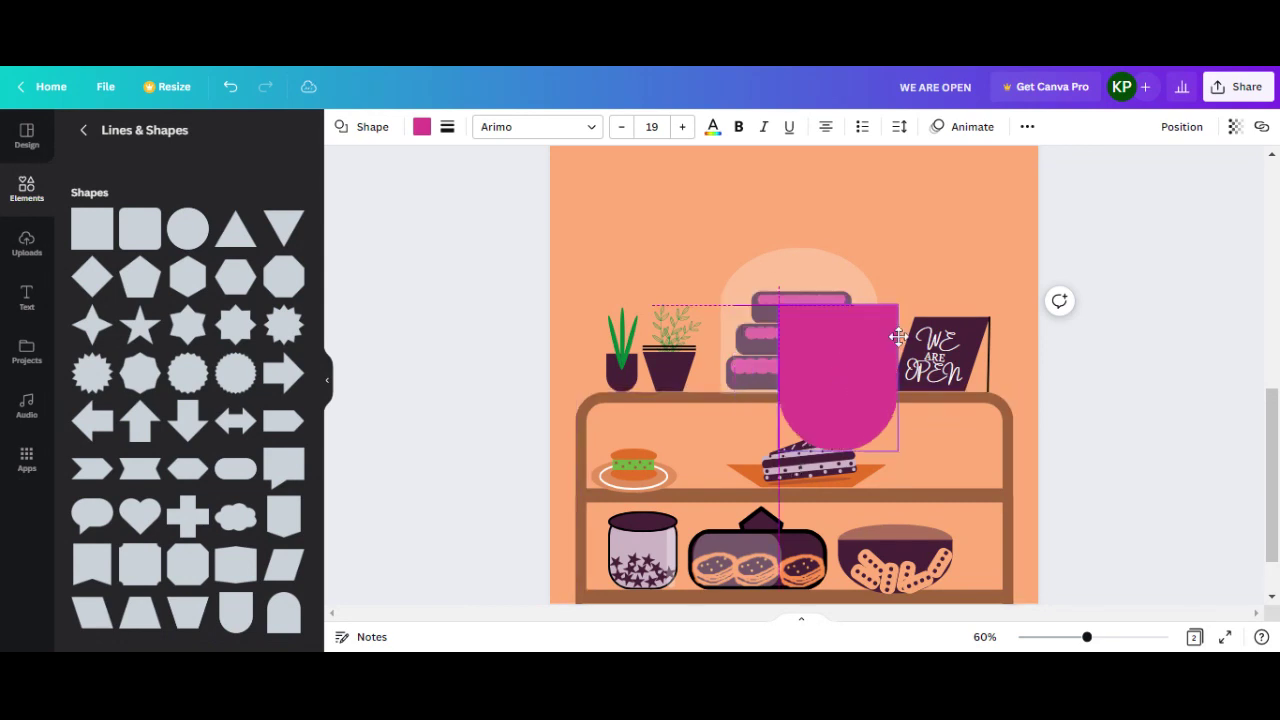
left_click_drag(944, 476, 901, 424)
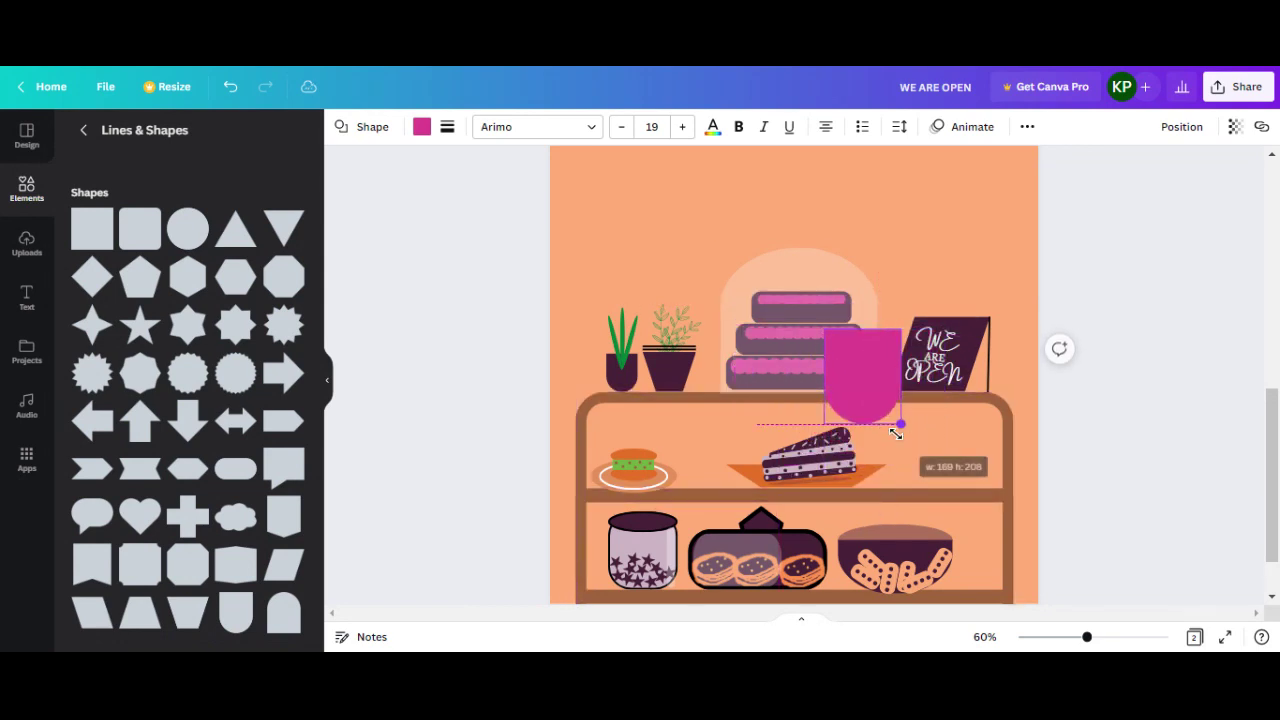
left_click_drag(880, 377, 952, 454)
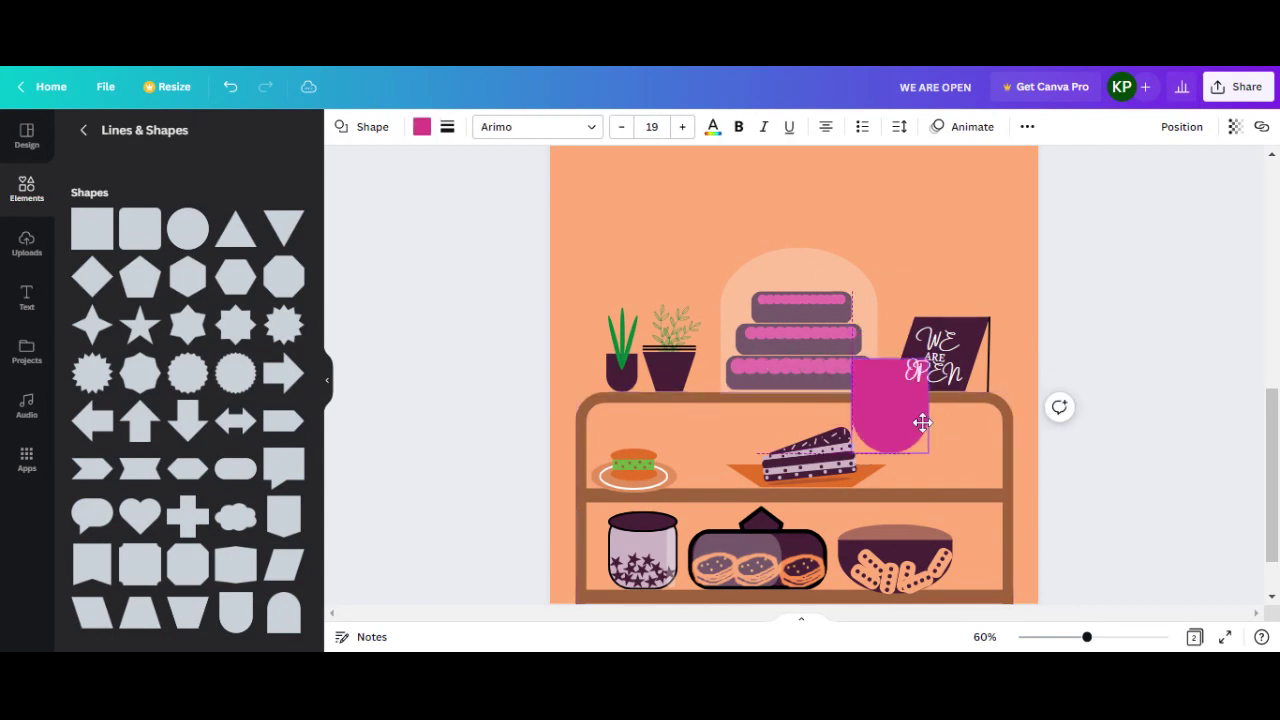
left_click_drag(975, 500, 946, 454)
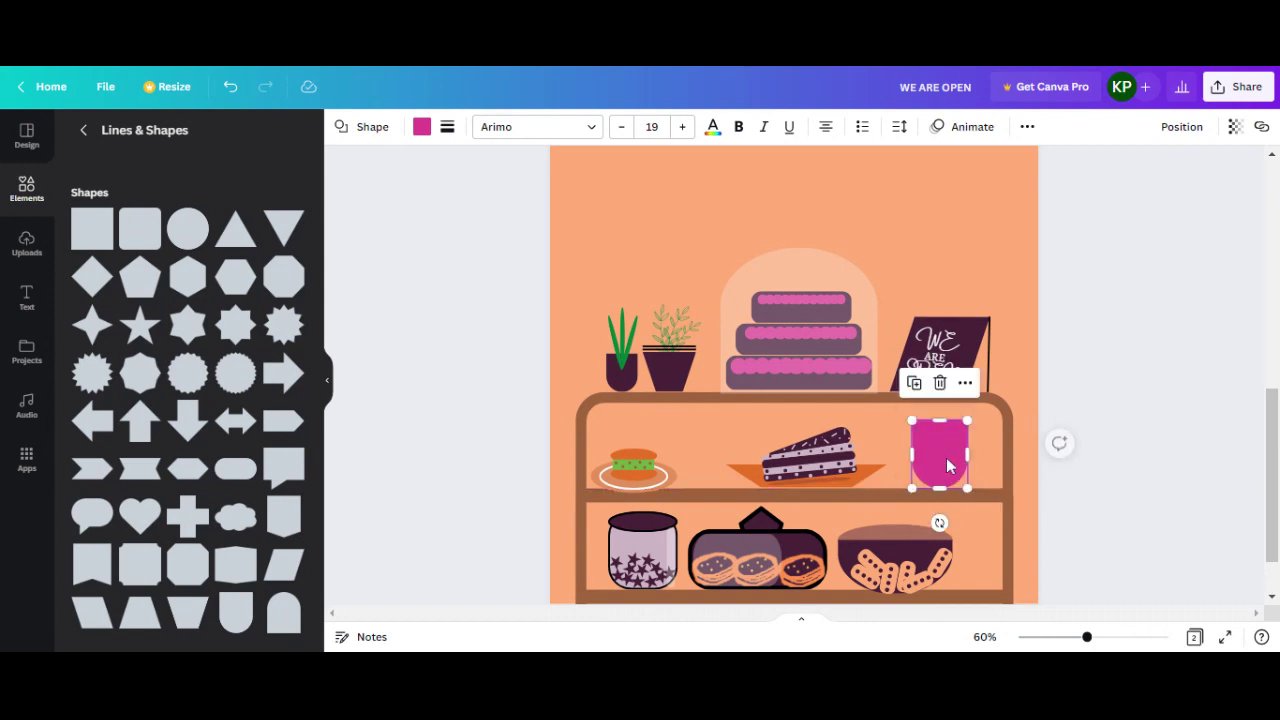
Try grey and then black fills on the shield shape, comparing with the jar lid and cookie bowl
left_click(421, 126)
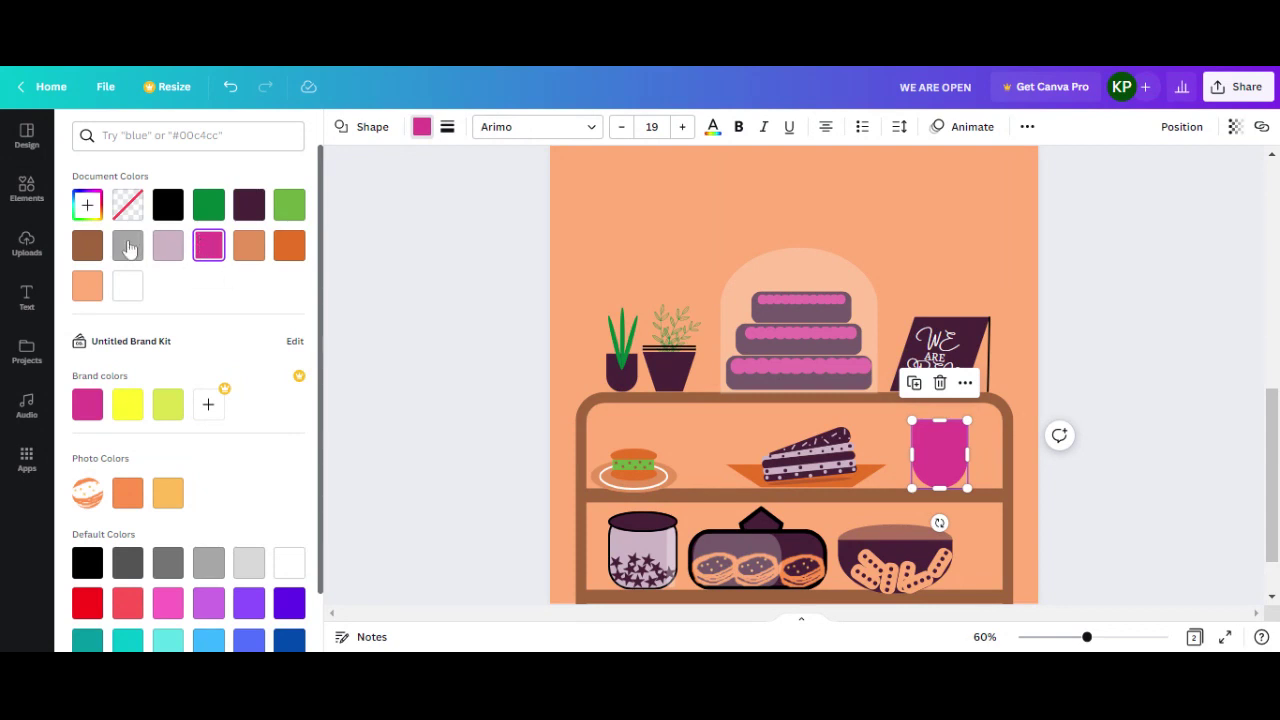
left_click(128, 246)
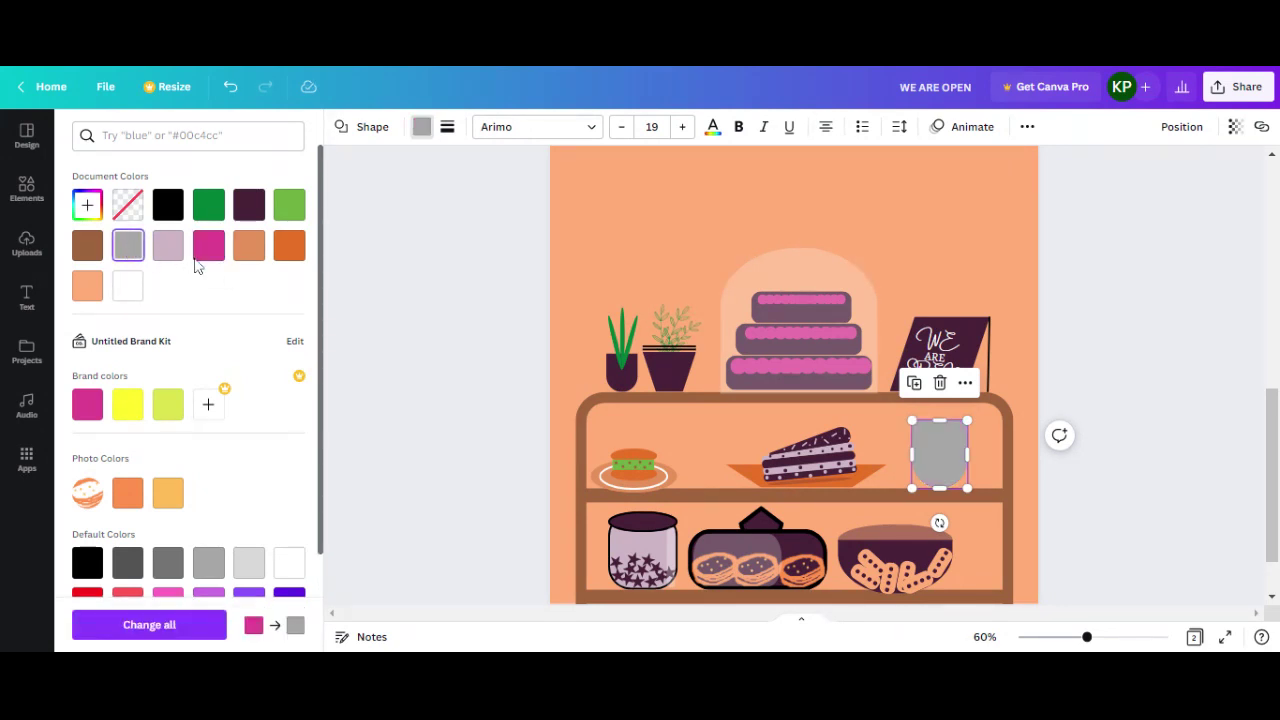
left_click(628, 533)
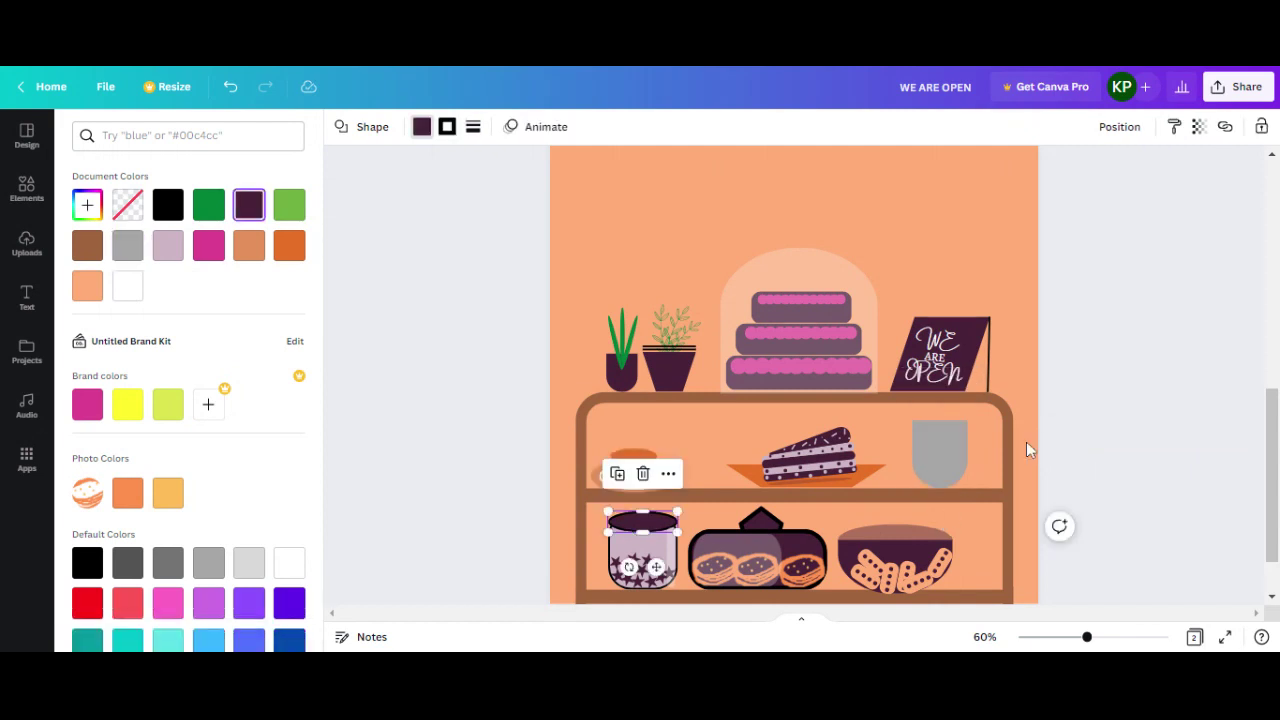
left_click(939, 452)
left_click(168, 205)
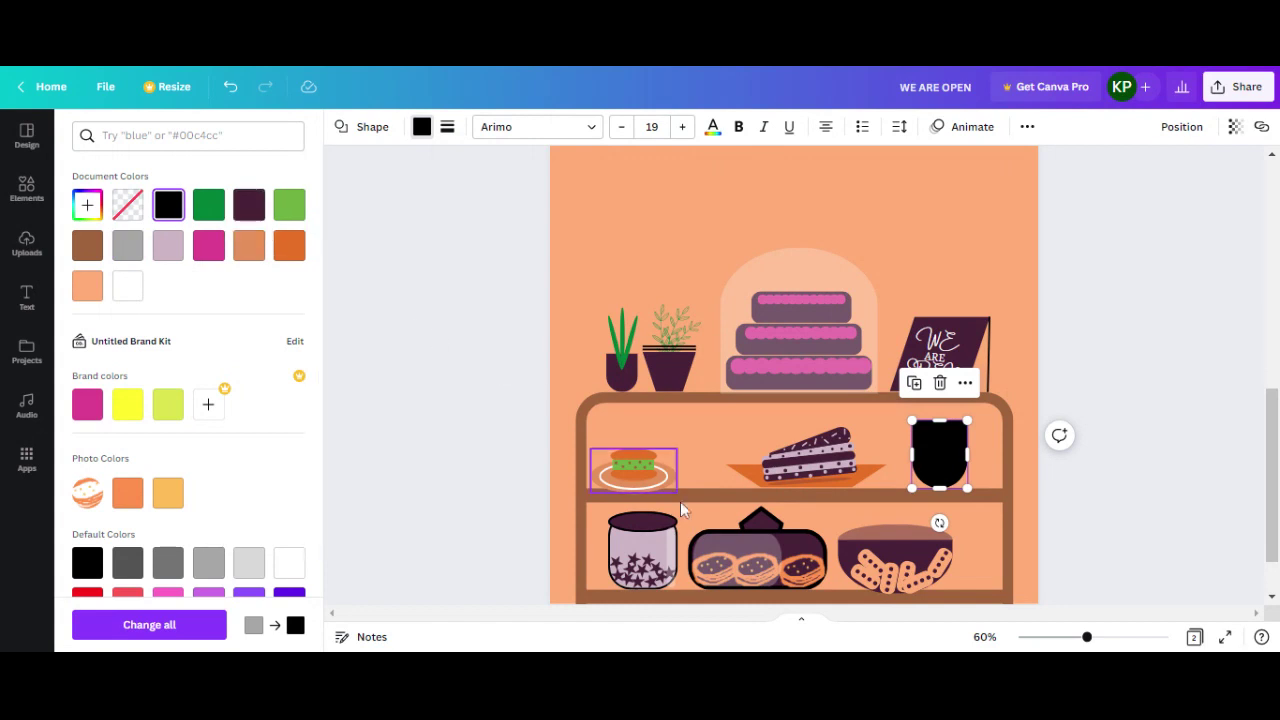
left_click(899, 557)
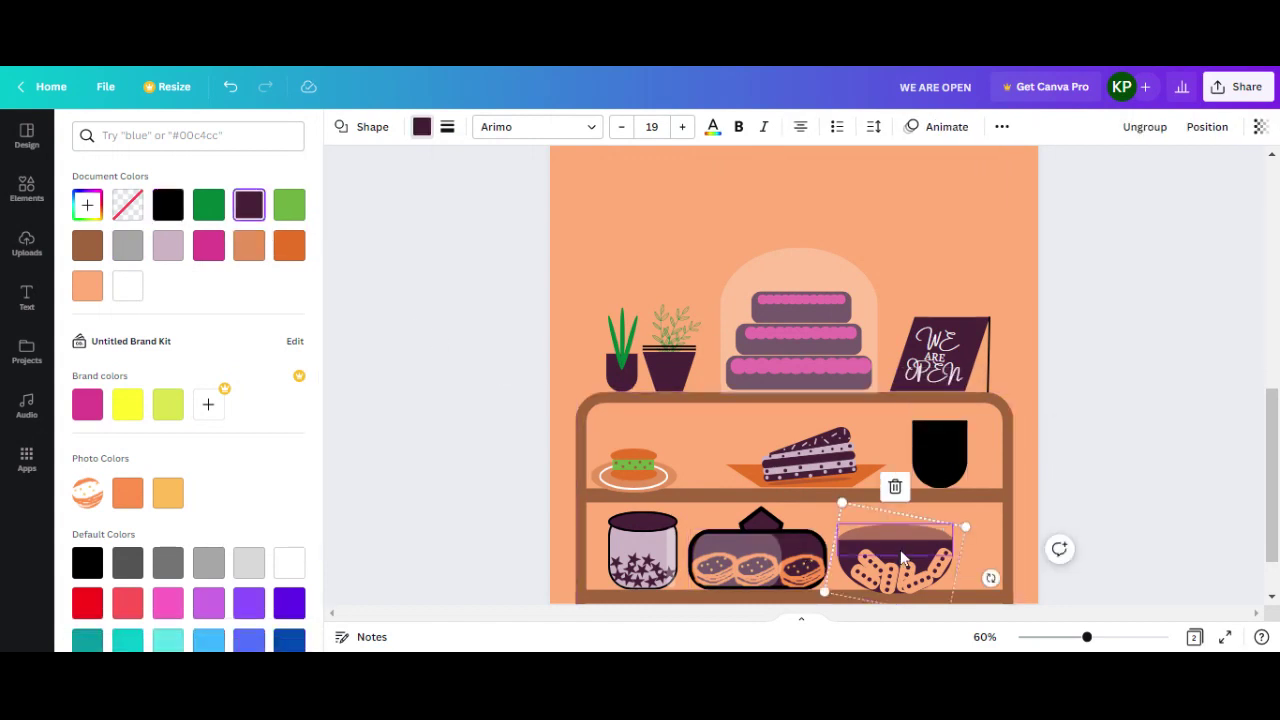
Recolour the shield muted purple #744562 and widen it slightly to about 165 × 150
left_click(958, 478)
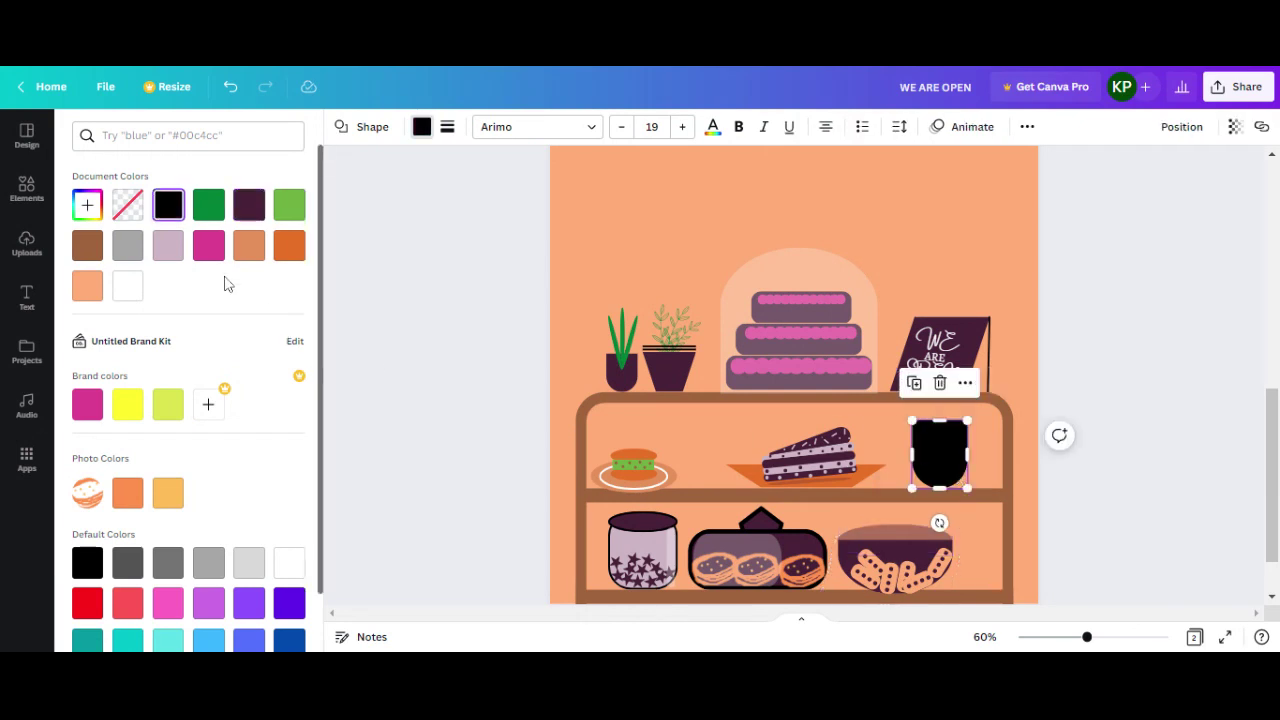
left_click(172, 250)
left_click_drag(106, 260, 165, 283)
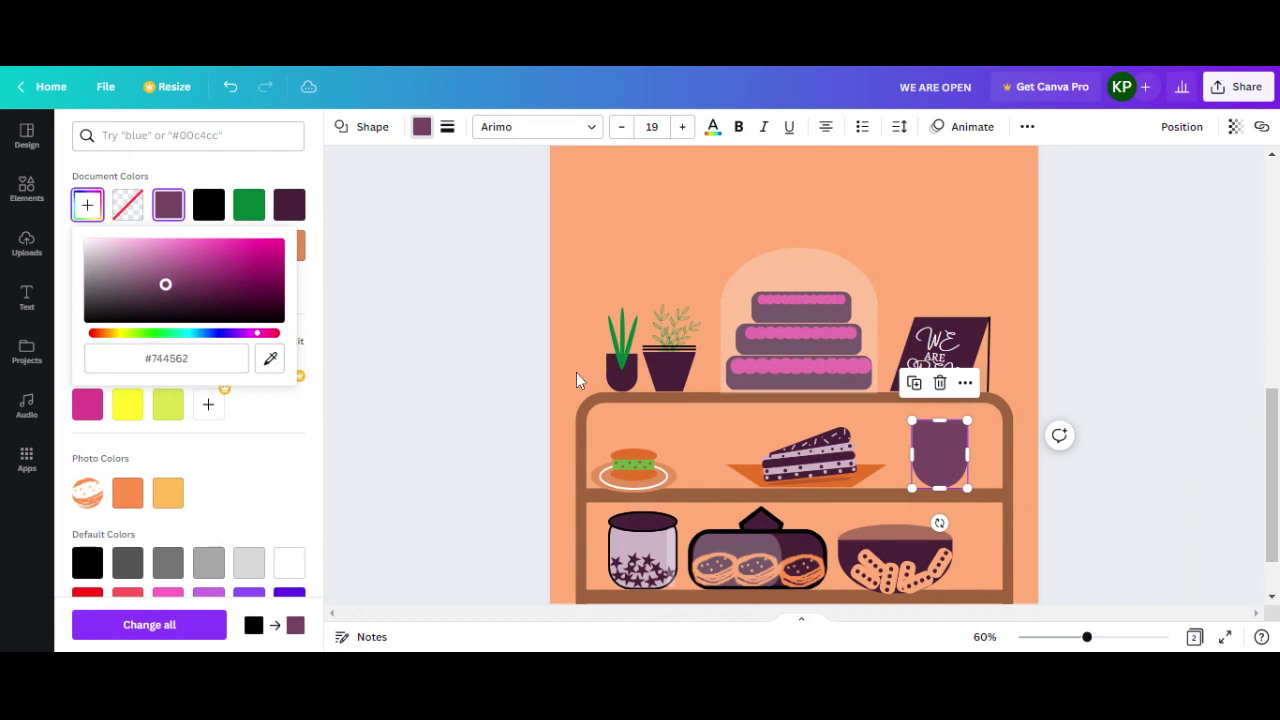
left_click(943, 452)
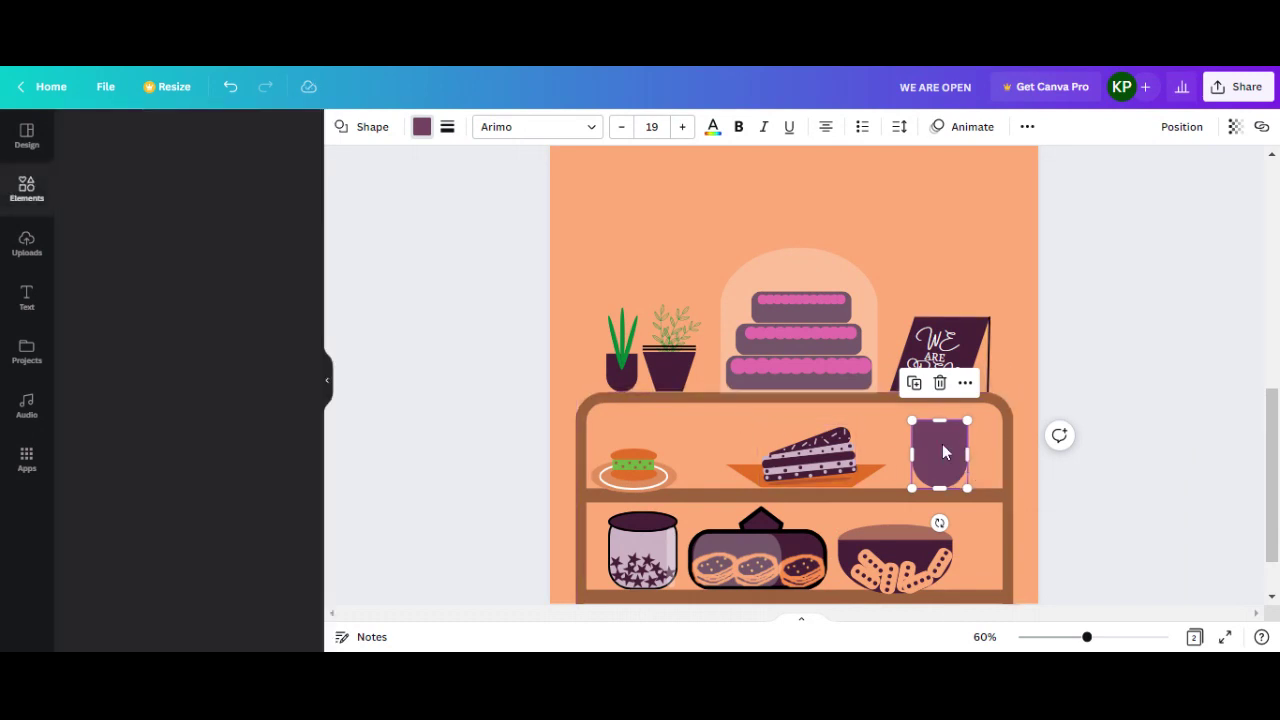
left_click_drag(968, 456, 986, 456)
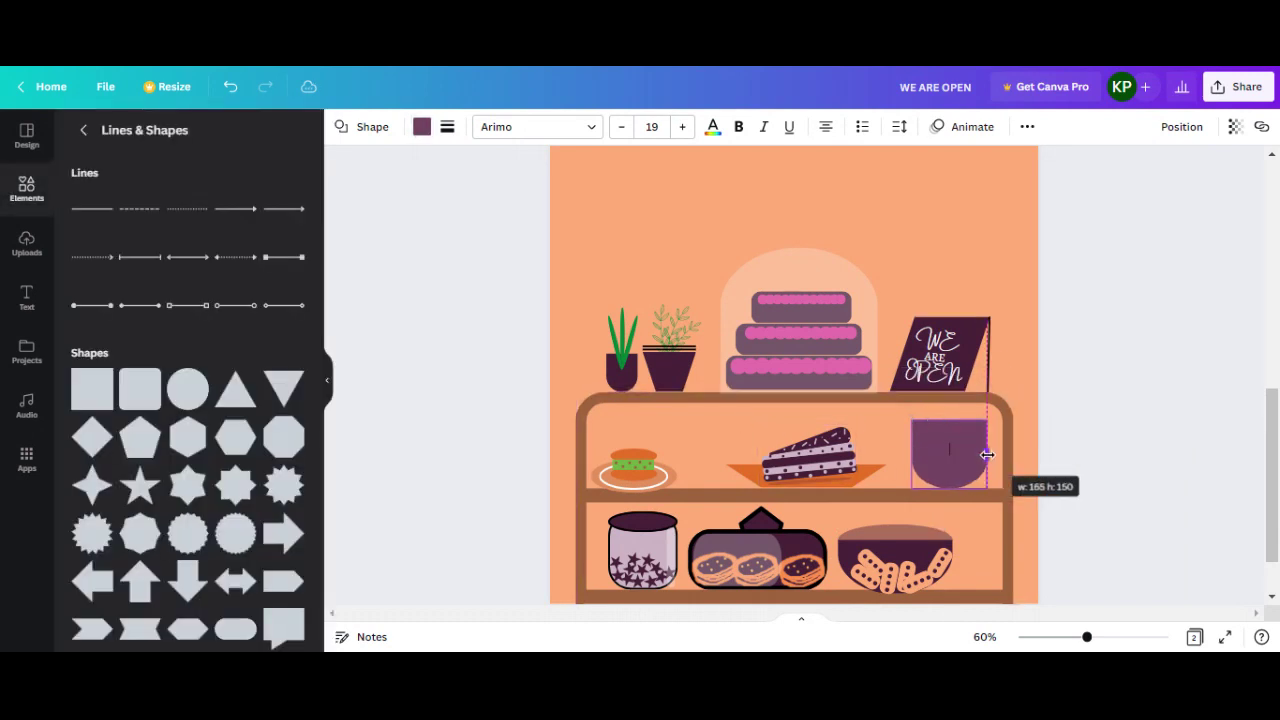
left_click(950, 209)
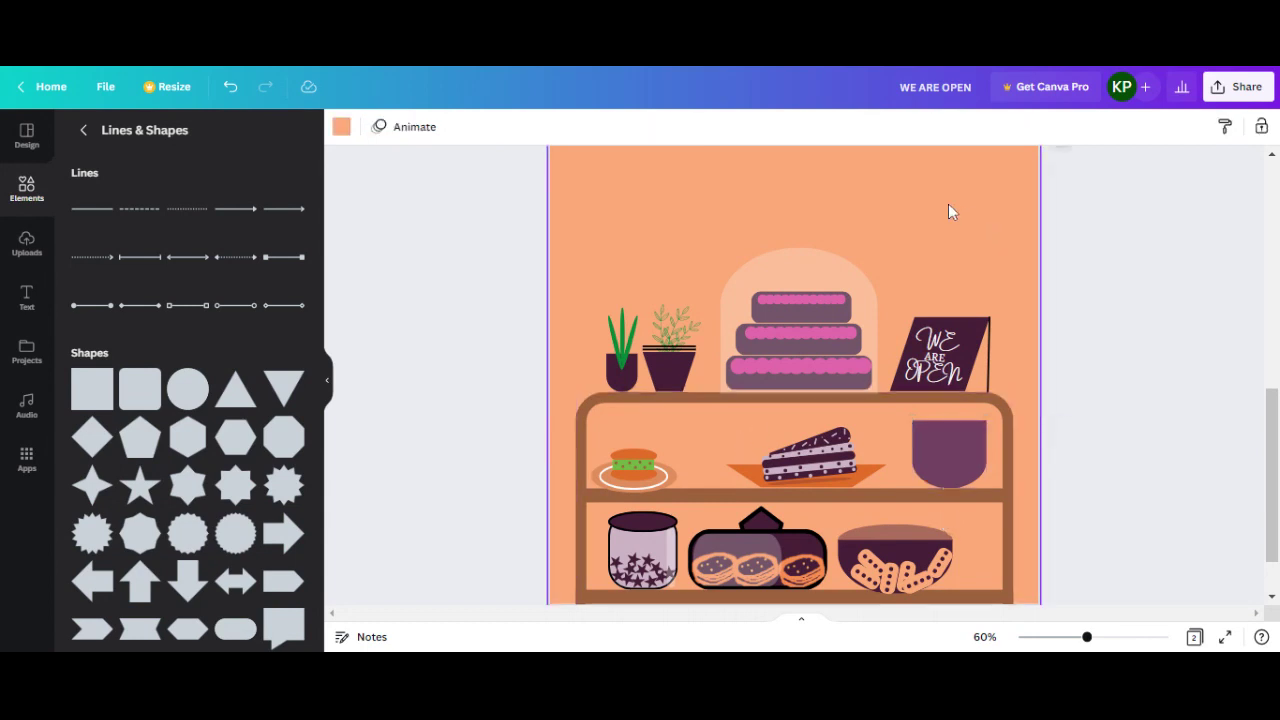
Search the Elements library for 'CHOCOLATES'
left_click(35, 183)
left_click(187, 135)
type("CH")
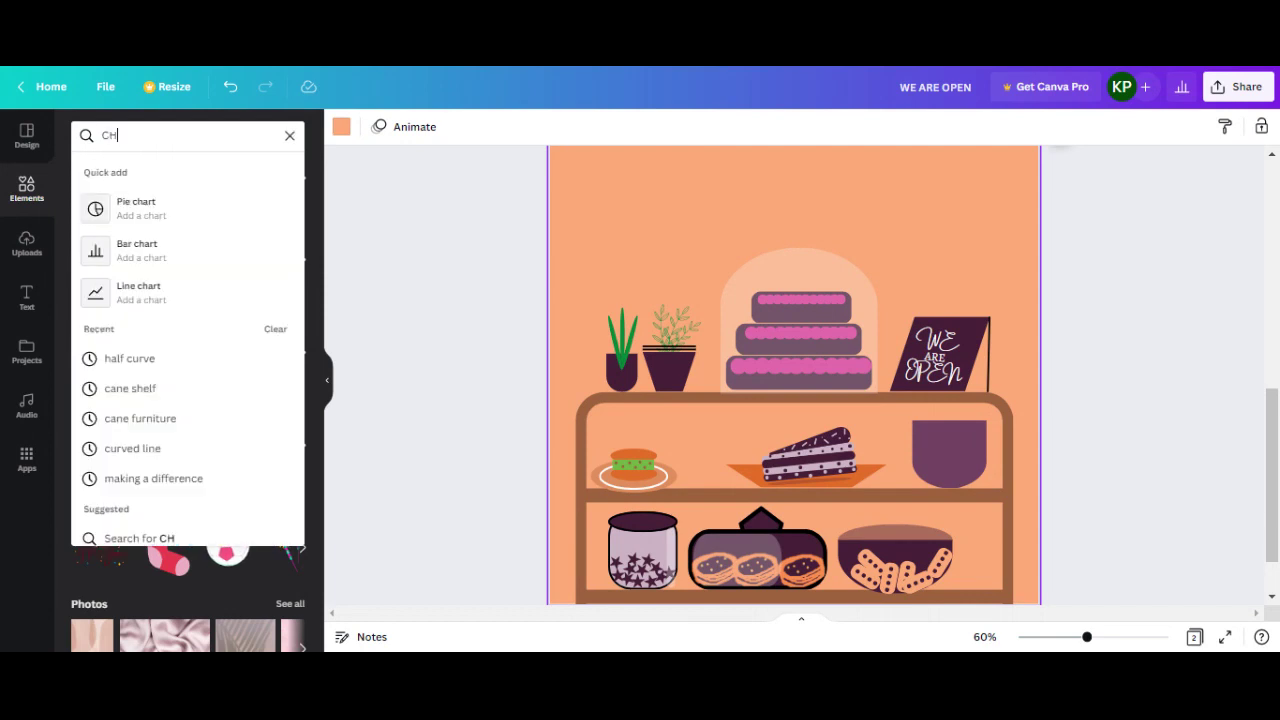
type("OCOLATES")
key("Return")
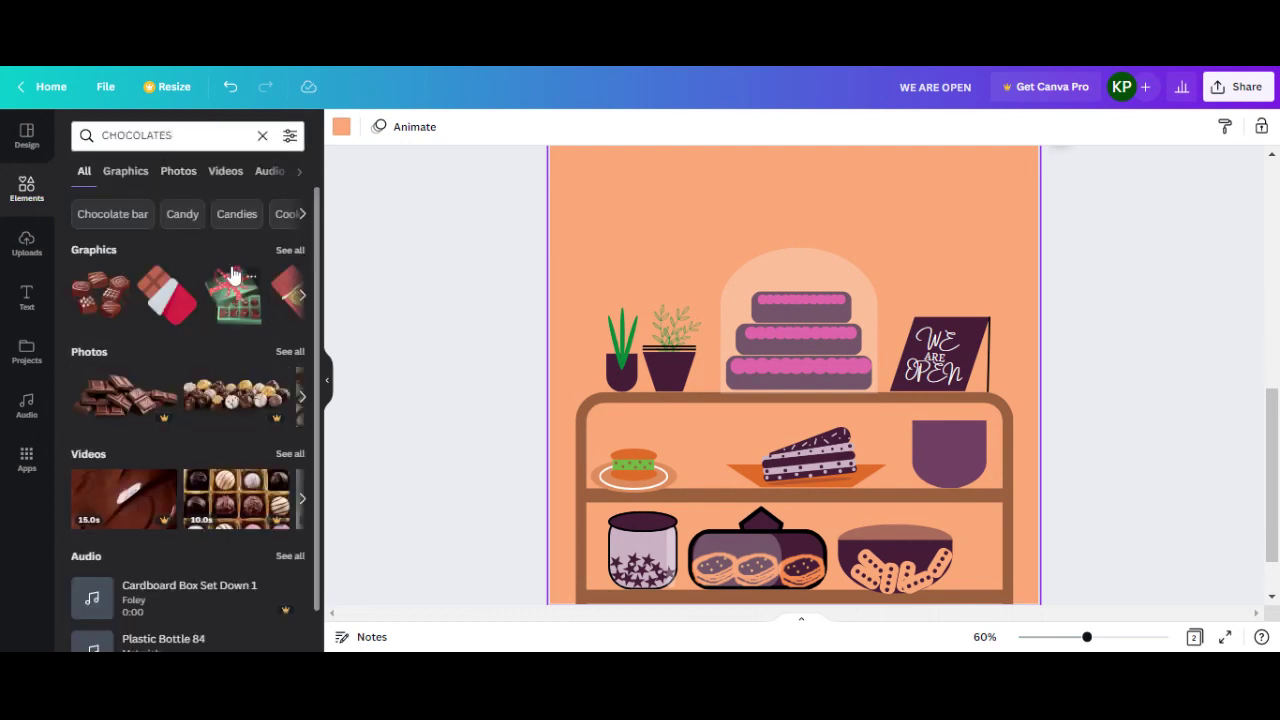
Show all chocolate Graphics results and scroll through them
left_click(285, 251)
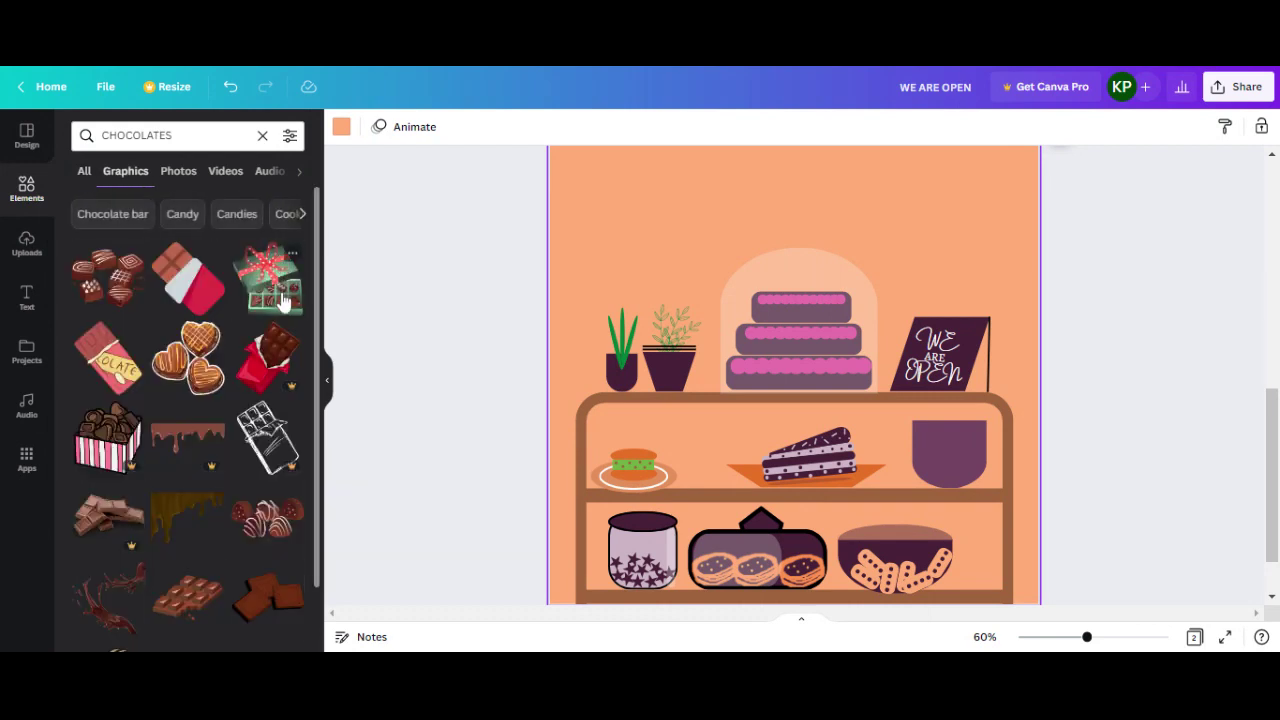
scroll(265, 350, "down", 1)
scroll(250, 368, "down", 3)
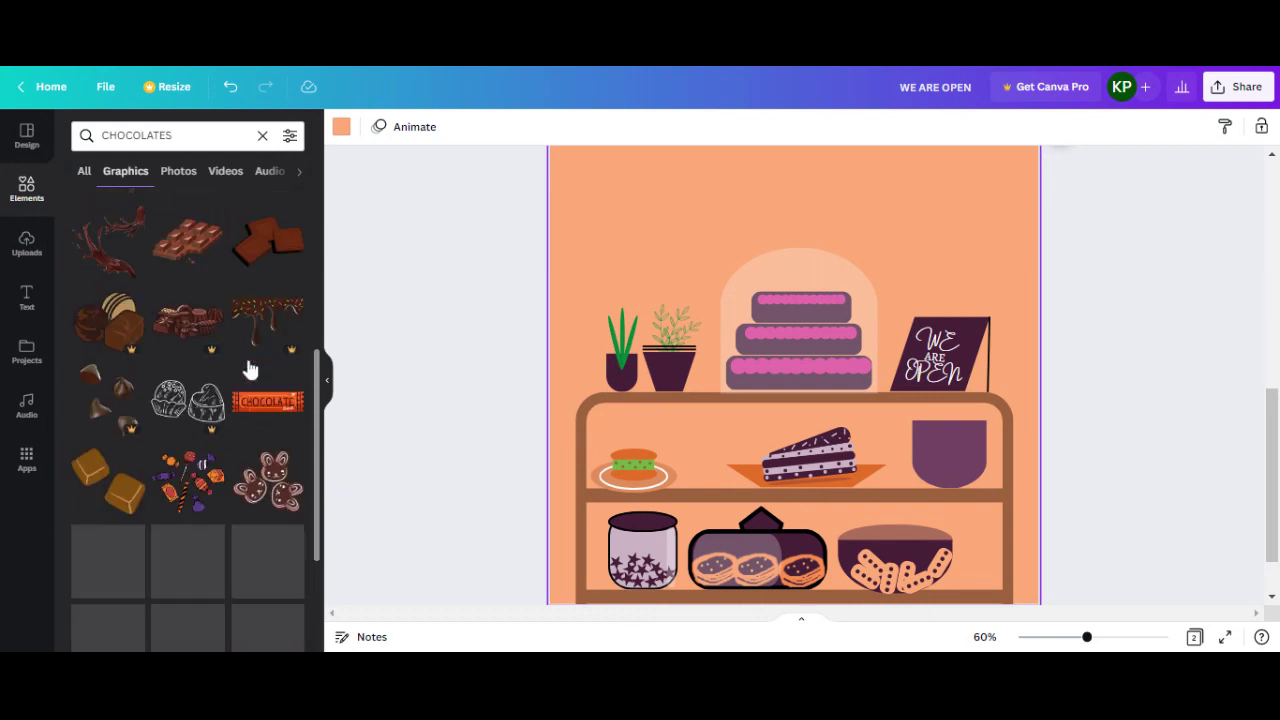
scroll(250, 368, "down", 1)
scroll(240, 372, "down", 1)
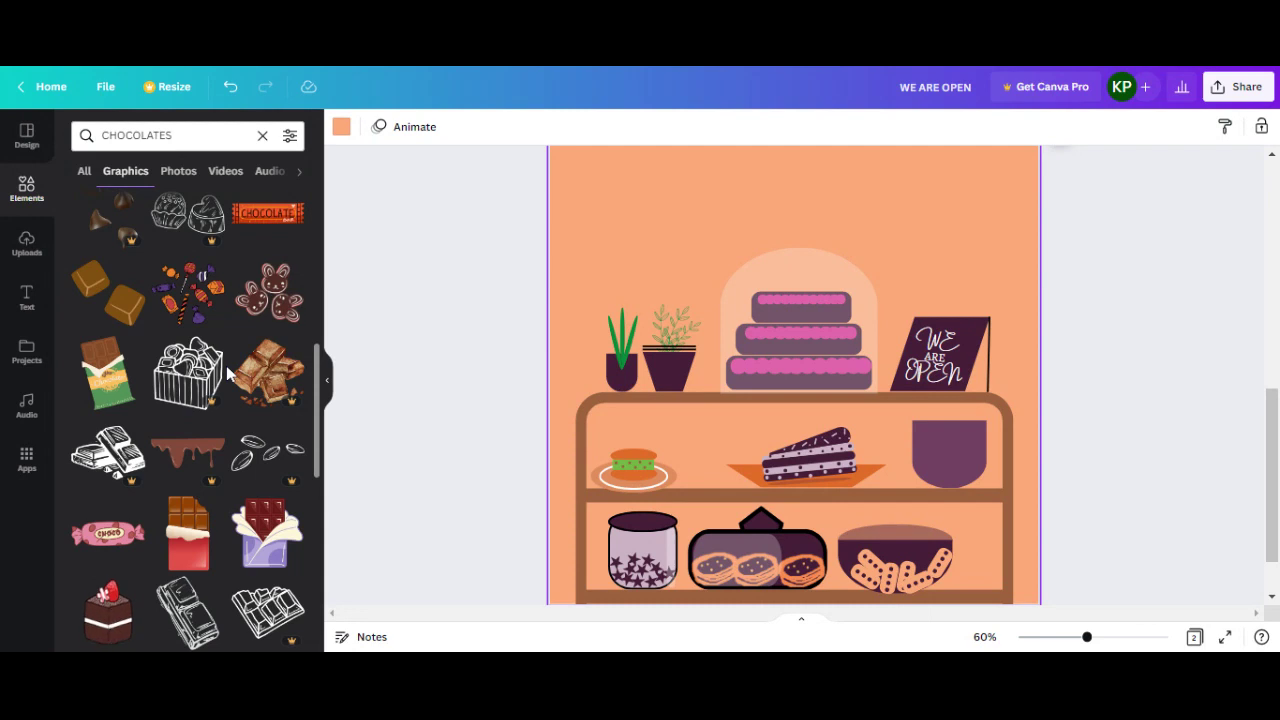
scroll(229, 375, "down", 2)
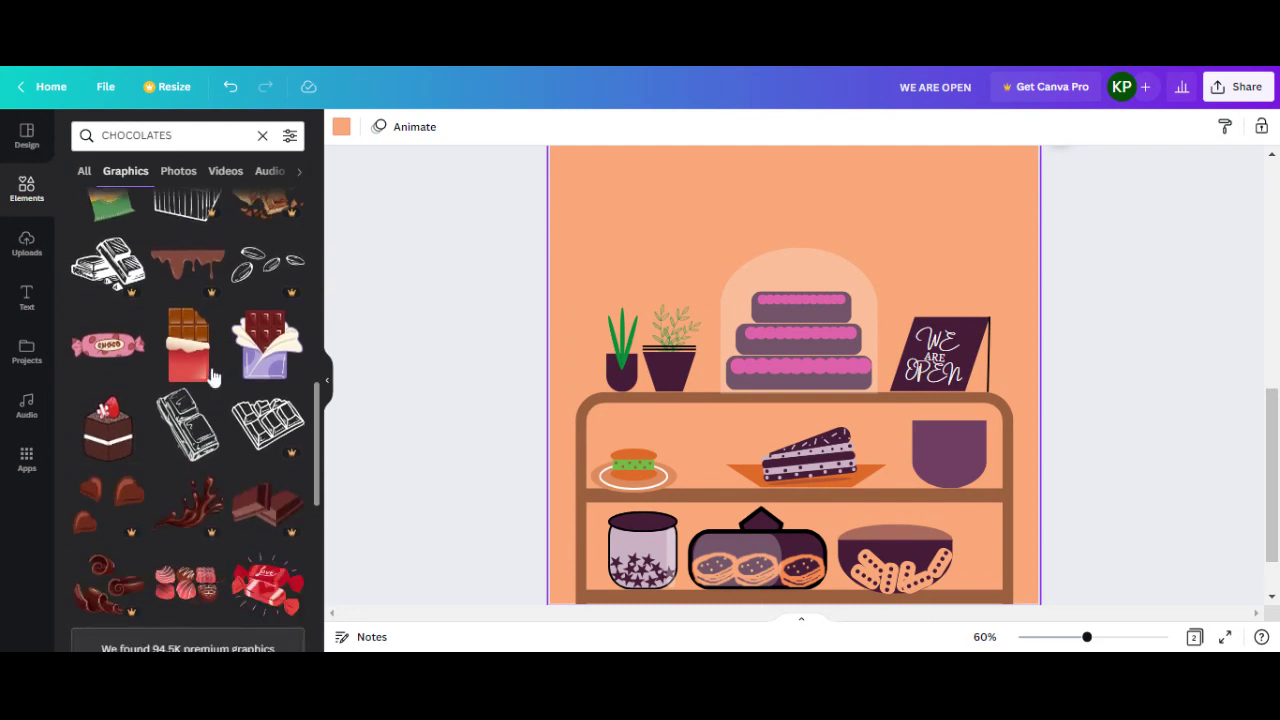
Add the pink CHOCO candy graphic, shrink it small, and move it into the purple jar
left_click(105, 347)
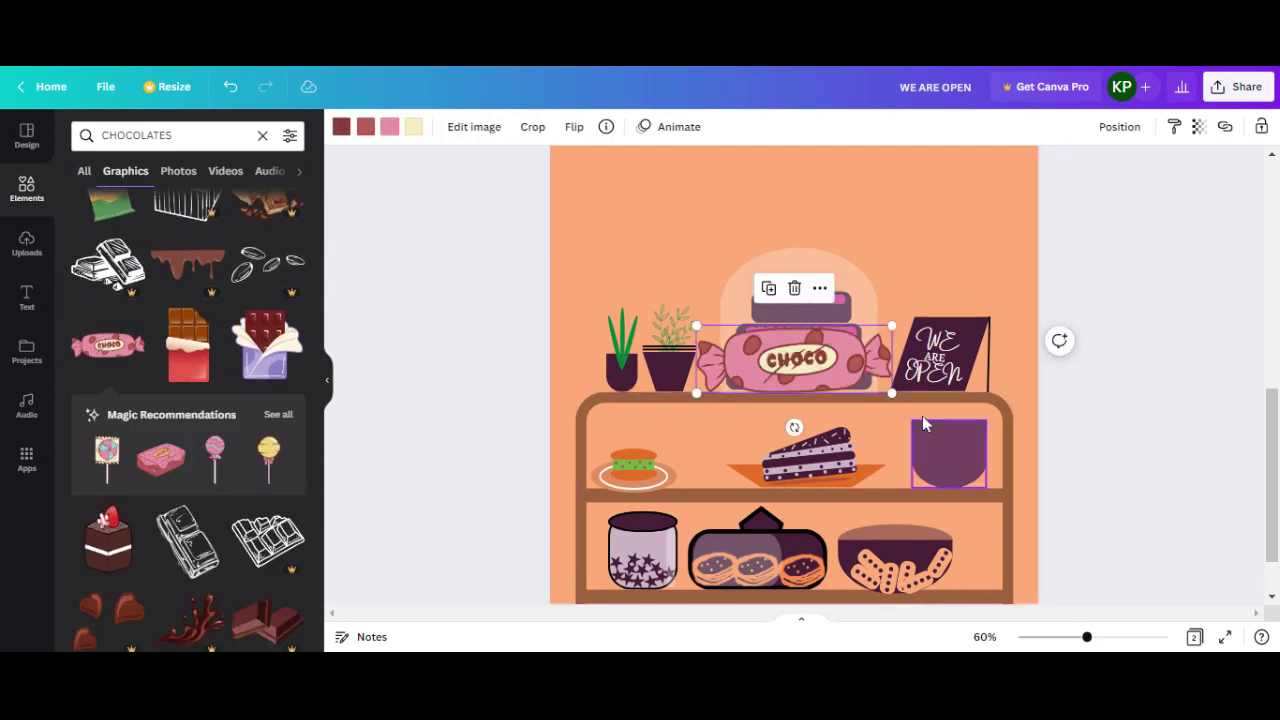
mouse_move(891, 393)
left_mouse_down()
mouse_move(728, 346)
mouse_move(969, 506)
left_mouse_up()
scroll(966, 503, "up", 4)
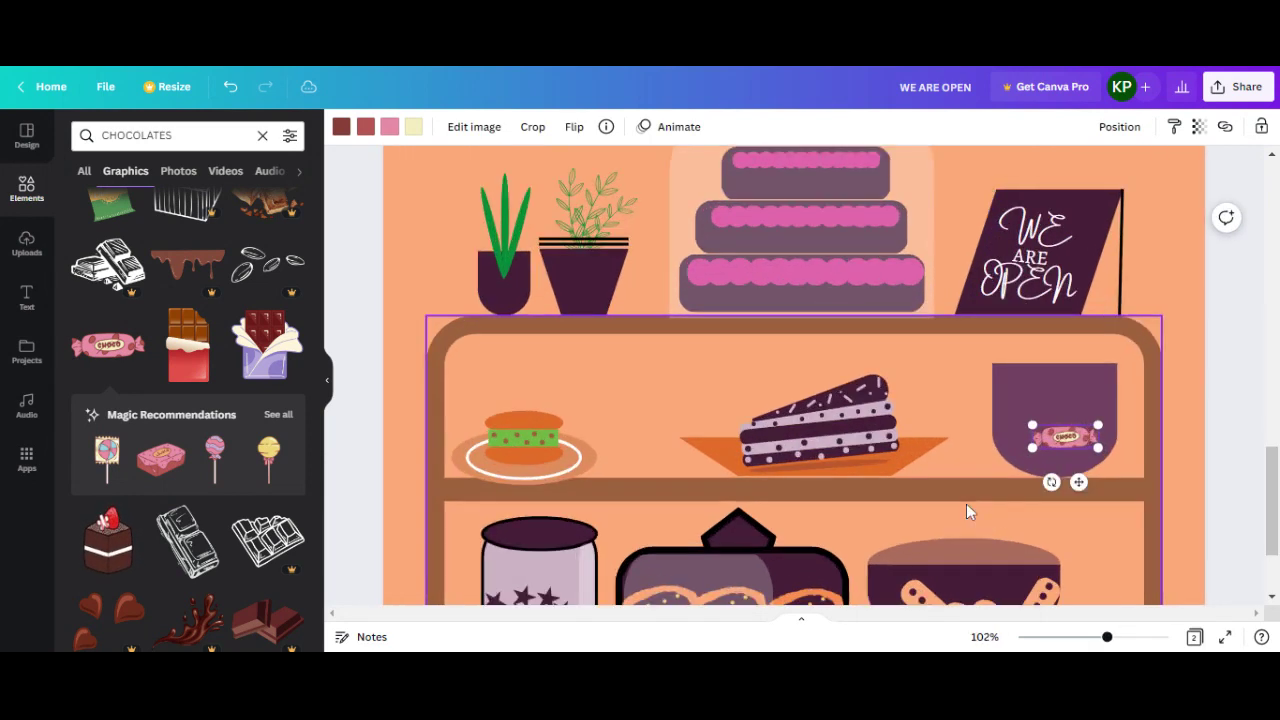
scroll(966, 503, "up", 2)
mouse_move(1086, 429)
left_mouse_down()
mouse_move(1032, 428)
mouse_move(998, 450)
mouse_move(1040, 447)
mouse_move(1052, 463)
mouse_move(1040, 481)
mouse_move(1106, 499)
left_mouse_up()
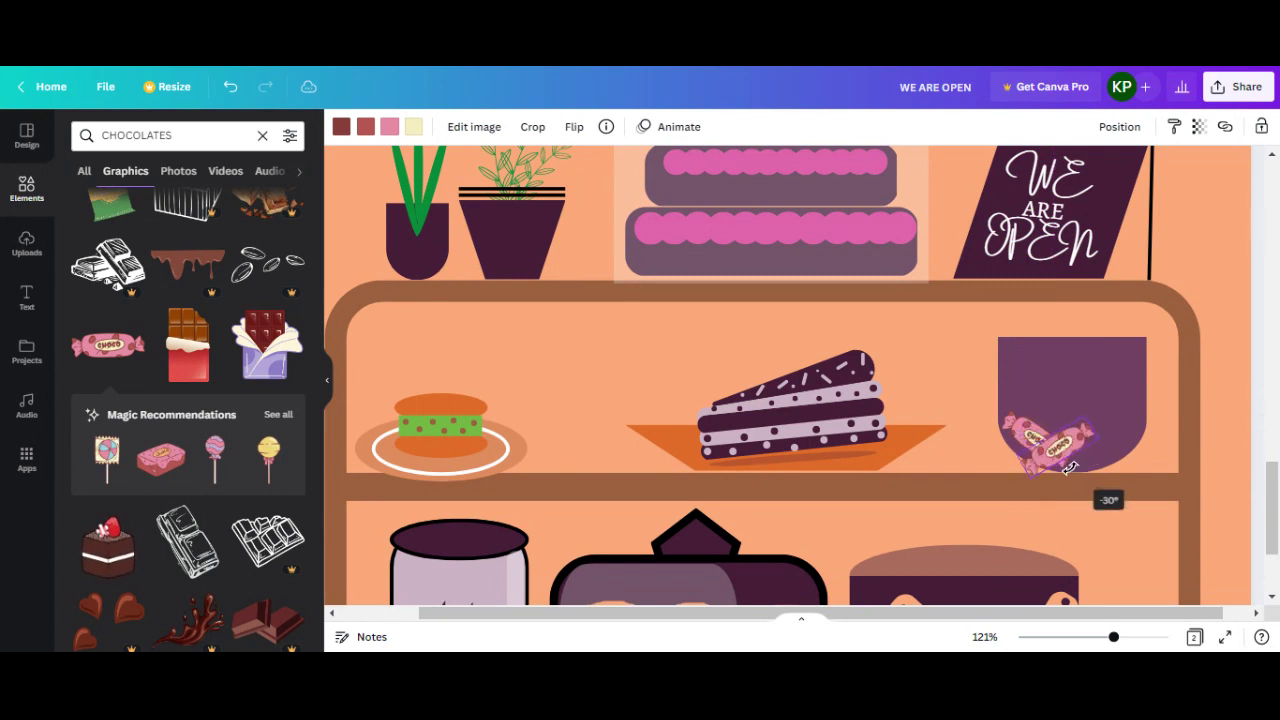
Reposition the candies inside the jar and tilt each to a different angle
left_click_drag(1077, 455, 1108, 452)
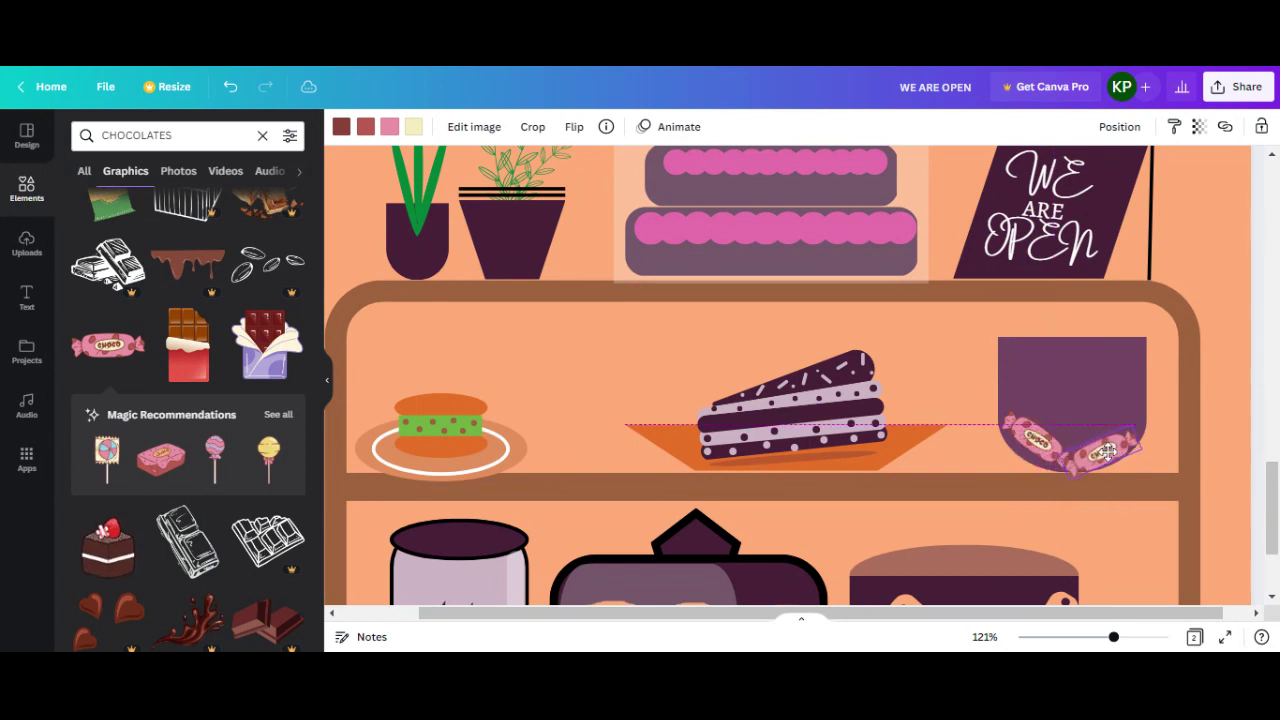
mouse_move(1132, 491)
left_mouse_down()
mouse_move(1098, 430)
mouse_move(1092, 442)
left_mouse_up()
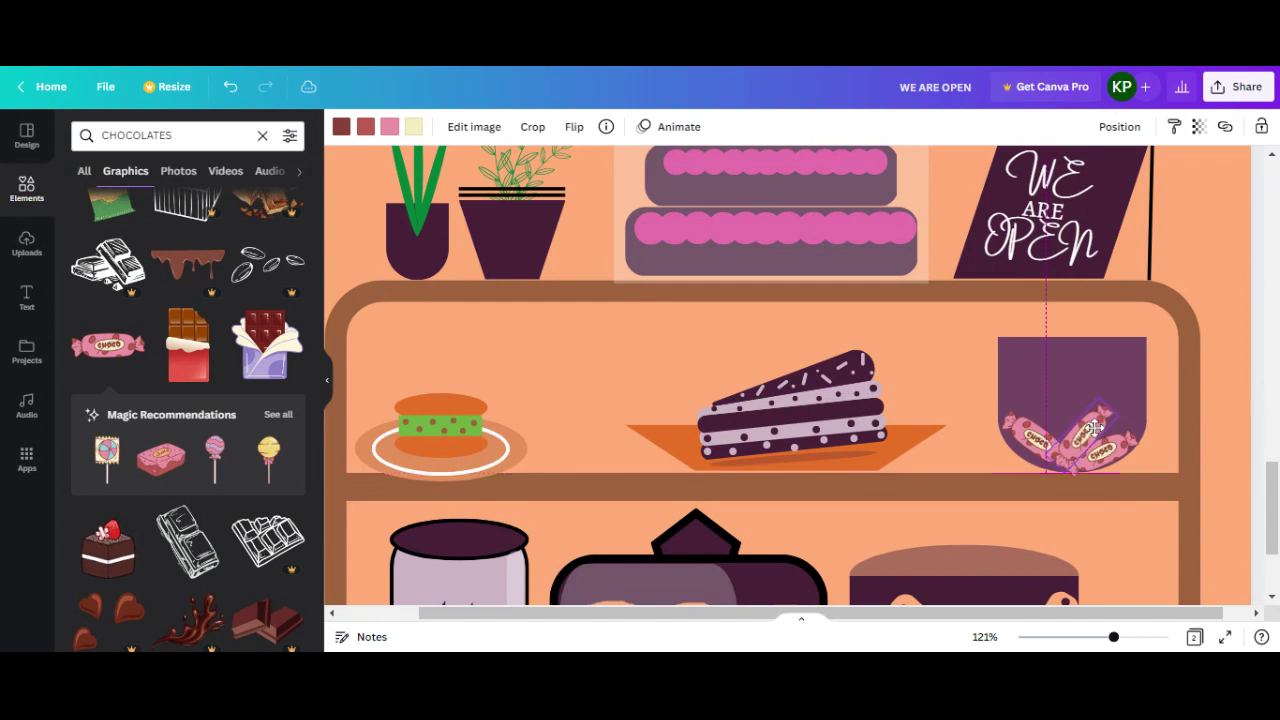
left_click_drag(1110, 484, 1015, 445)
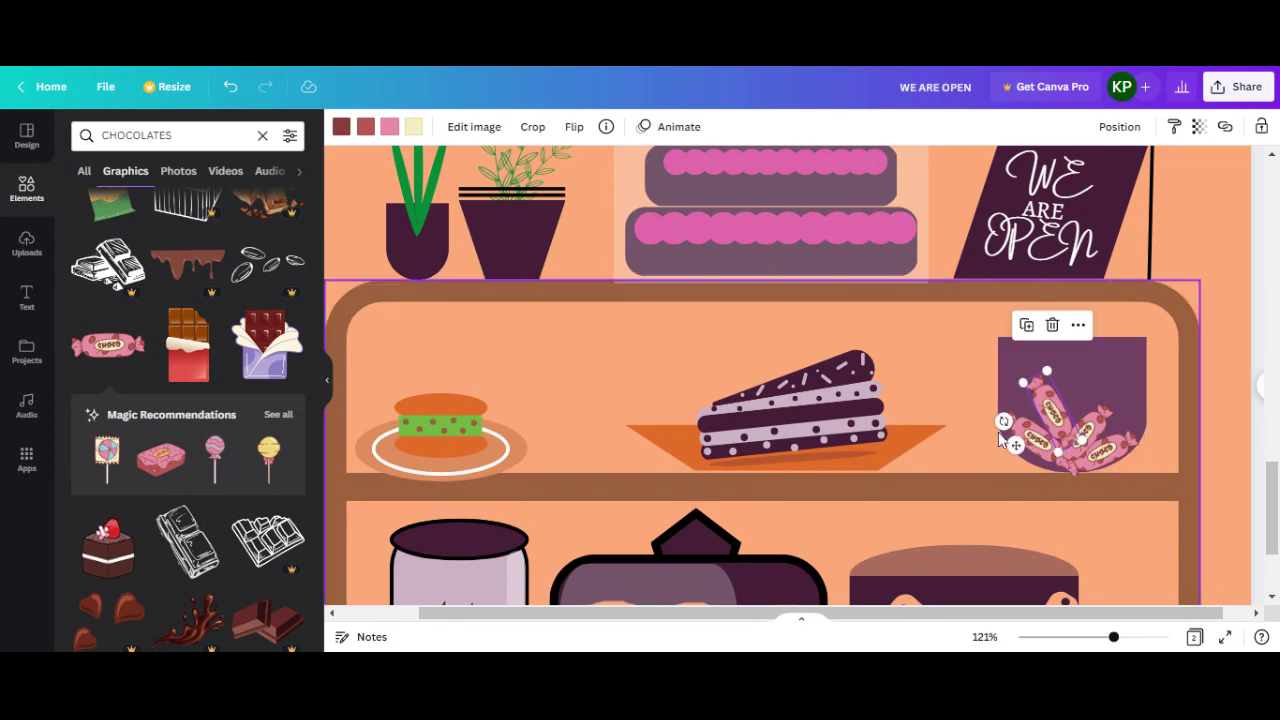
left_click(1080, 440)
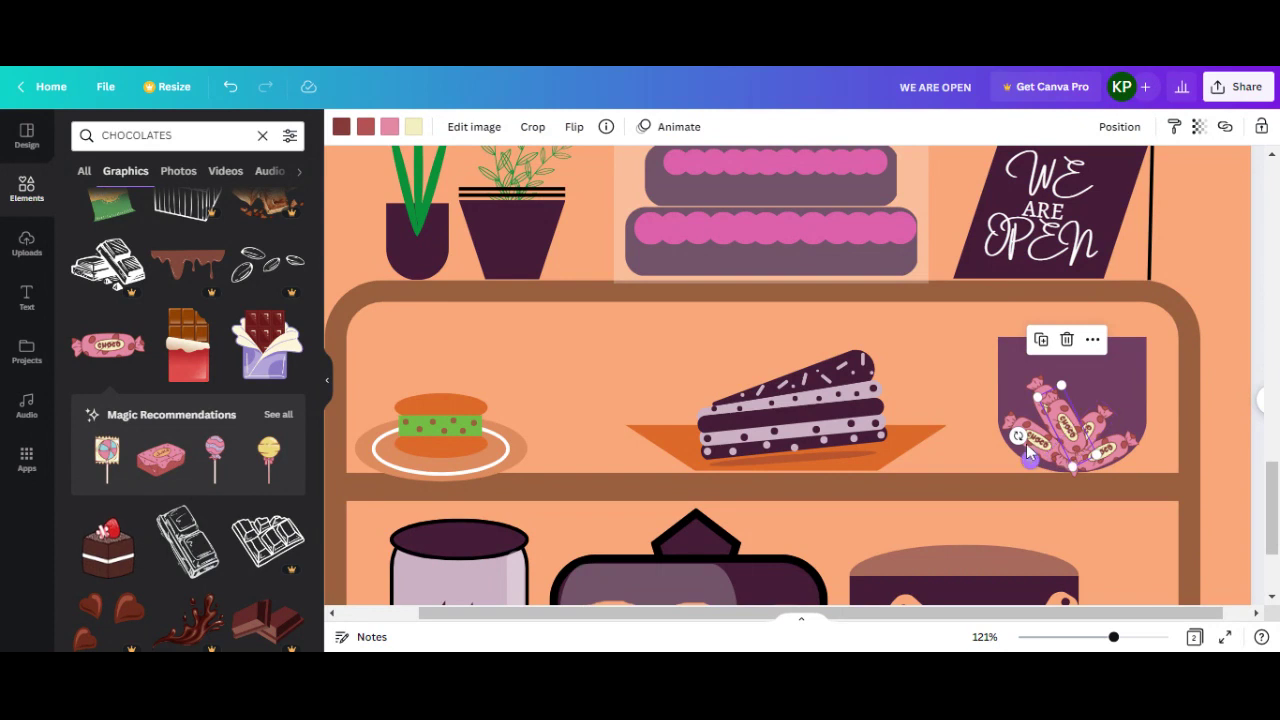
left_click_drag(1028, 452, 1126, 404)
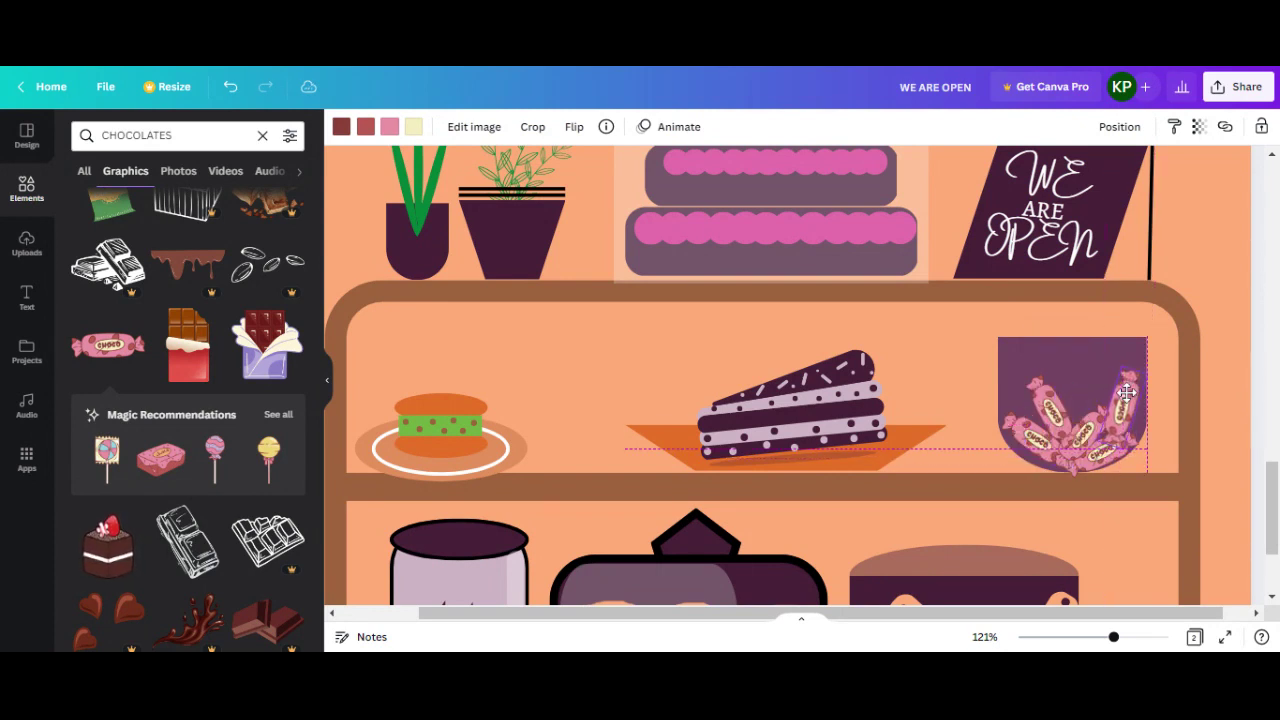
left_click(1234, 443)
scroll(1234, 443, "down", 2, "ctrl")
scroll(1234, 443, "down", 2, "ctrl")
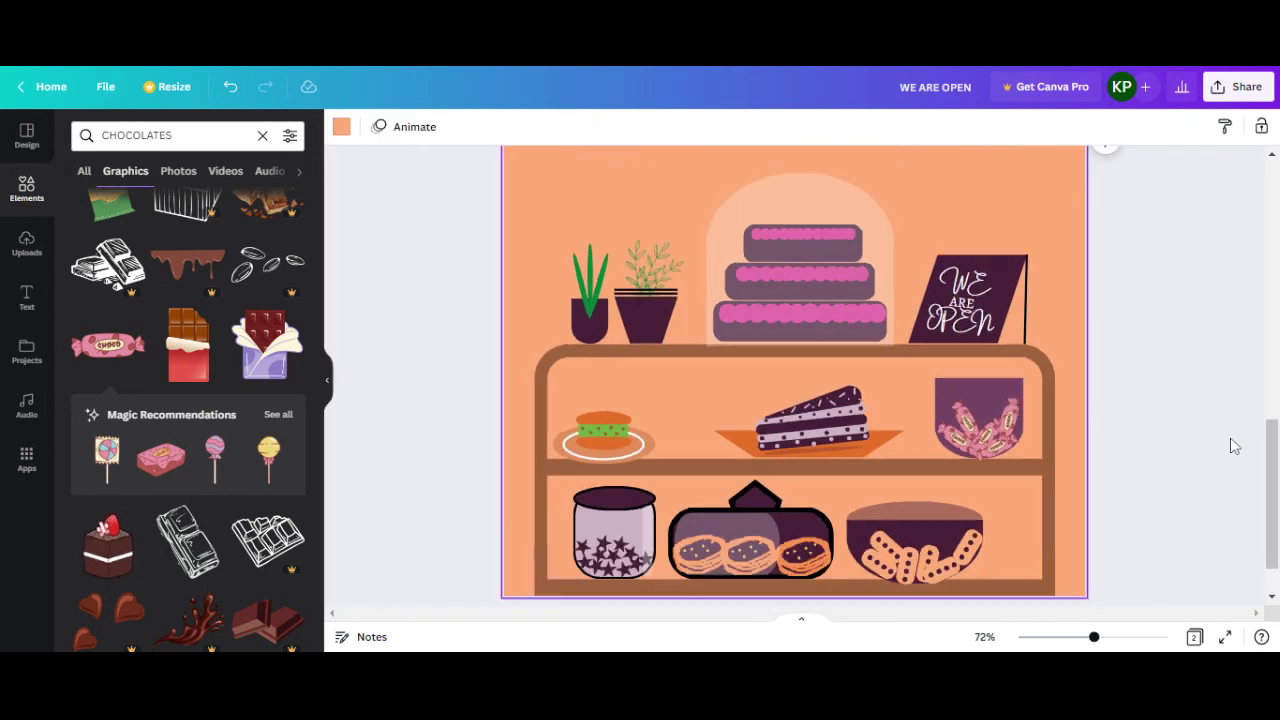
scroll(1234, 443, "down", 1, "ctrl")
scroll(1050, 442, "down", 1, "ctrl")
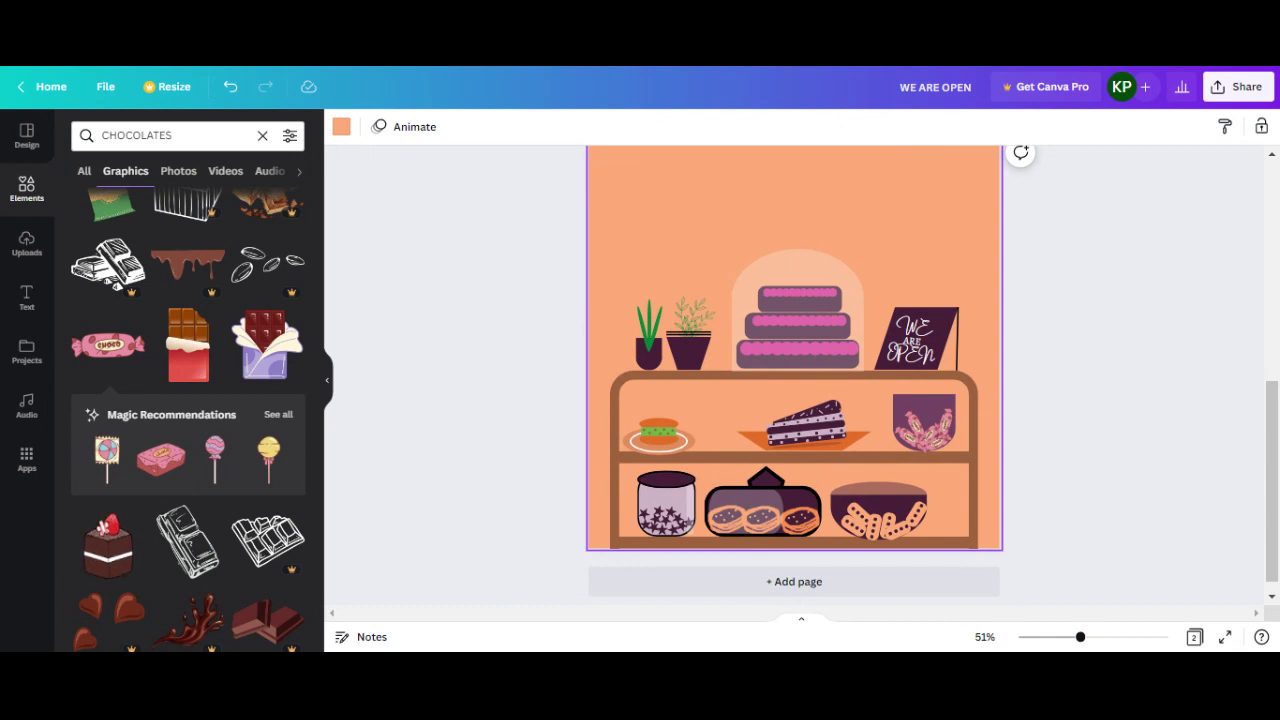
scroll(1073, 500, "up", 2)
scroll(1073, 500, "down", 2)
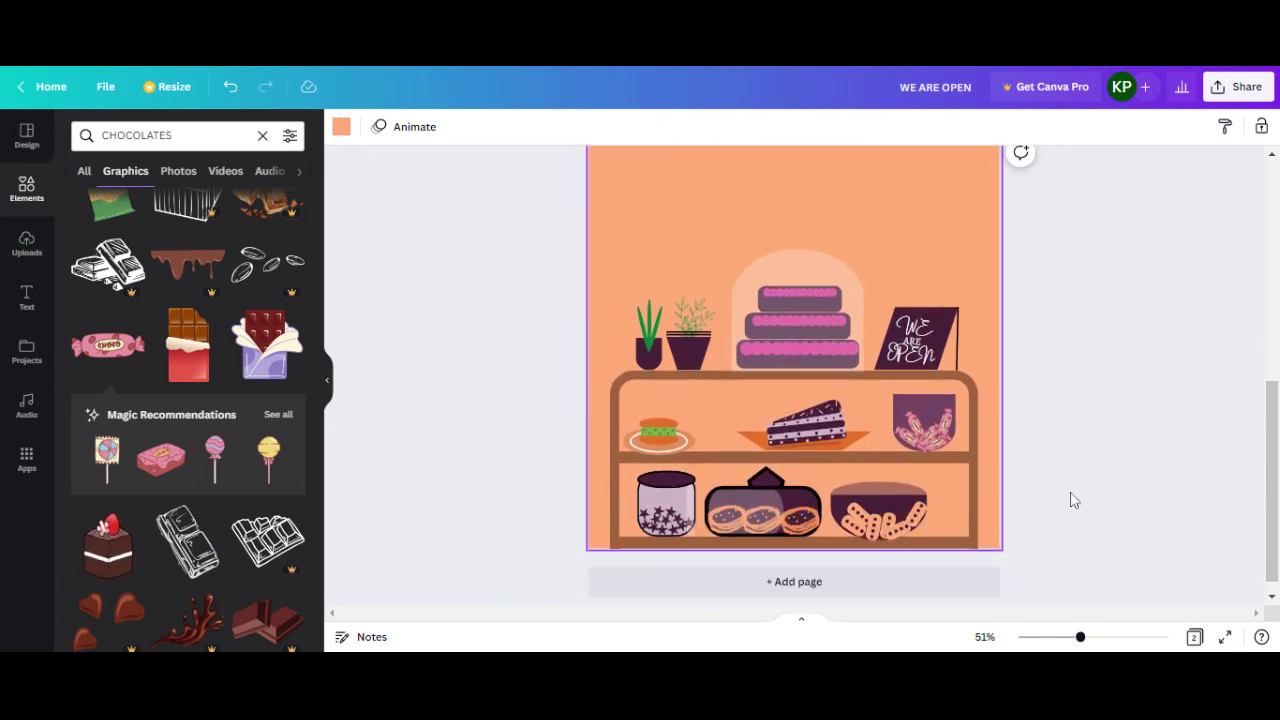